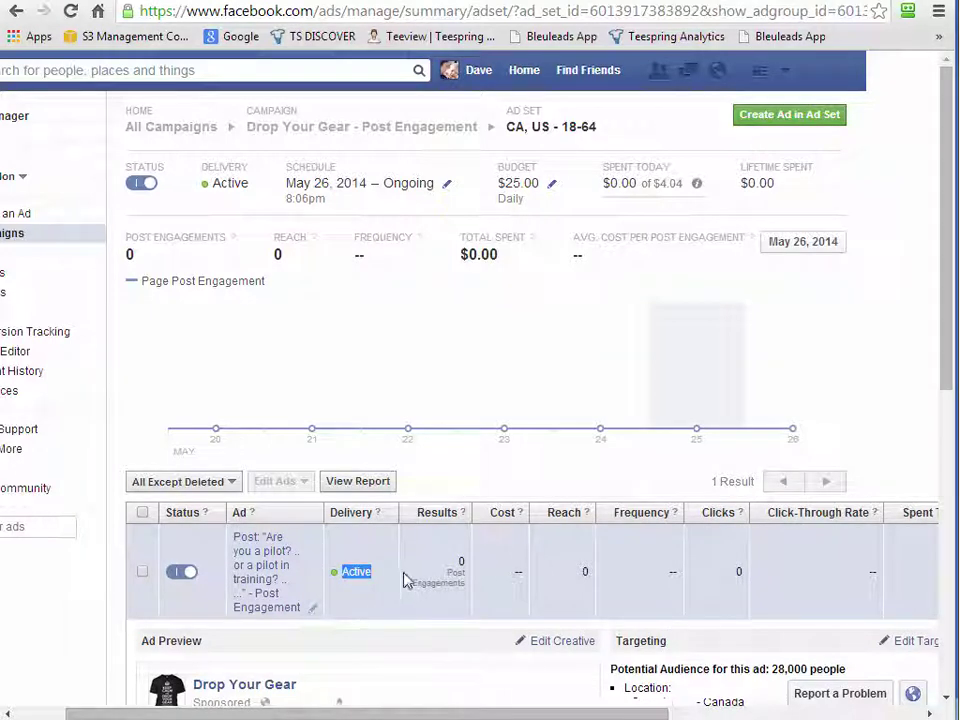
Step: Review the pilot post ad's delivery status and performance columns in the CA, US - 18-64 ad set, and check the account notifications
click(405, 578)
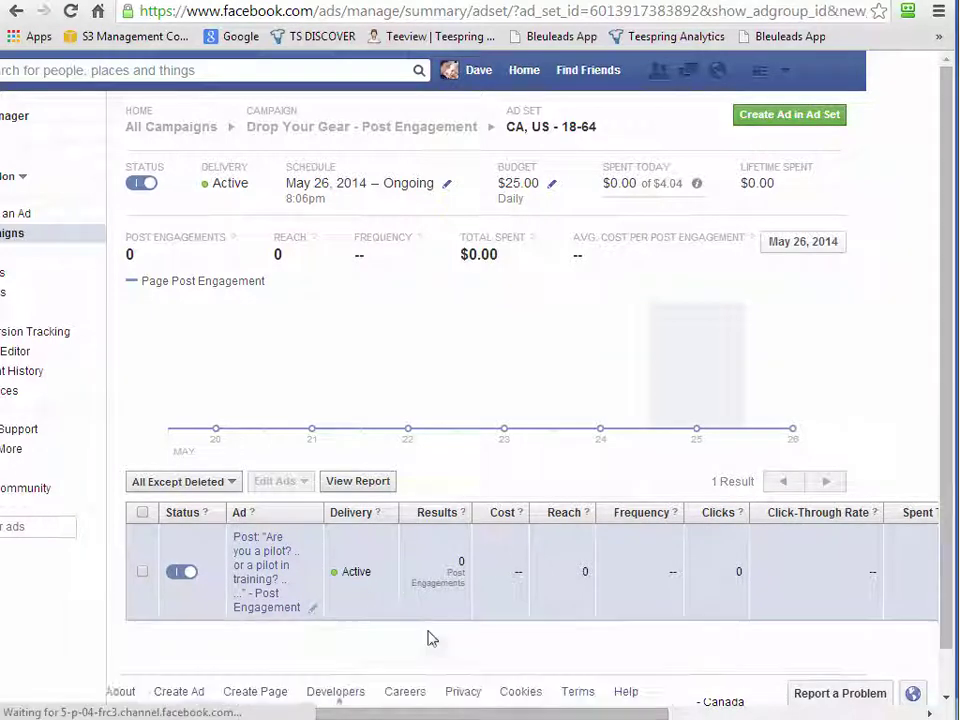
click(386, 594)
double_click(388, 588)
click(388, 572)
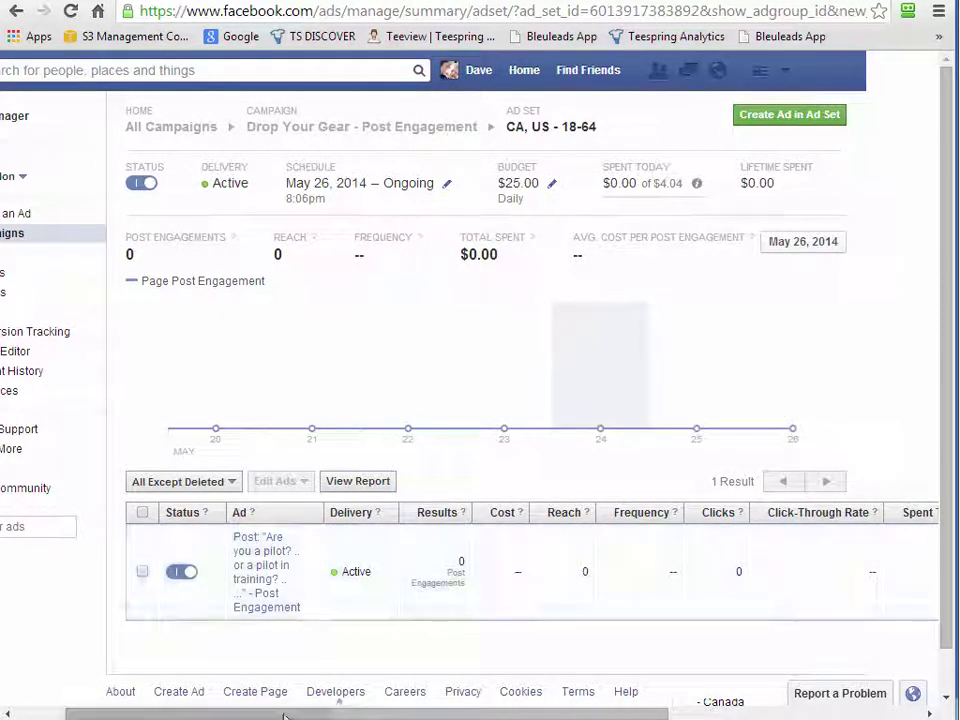
scroll(338, 692, left, 2)
drag(203, 714, 338, 712)
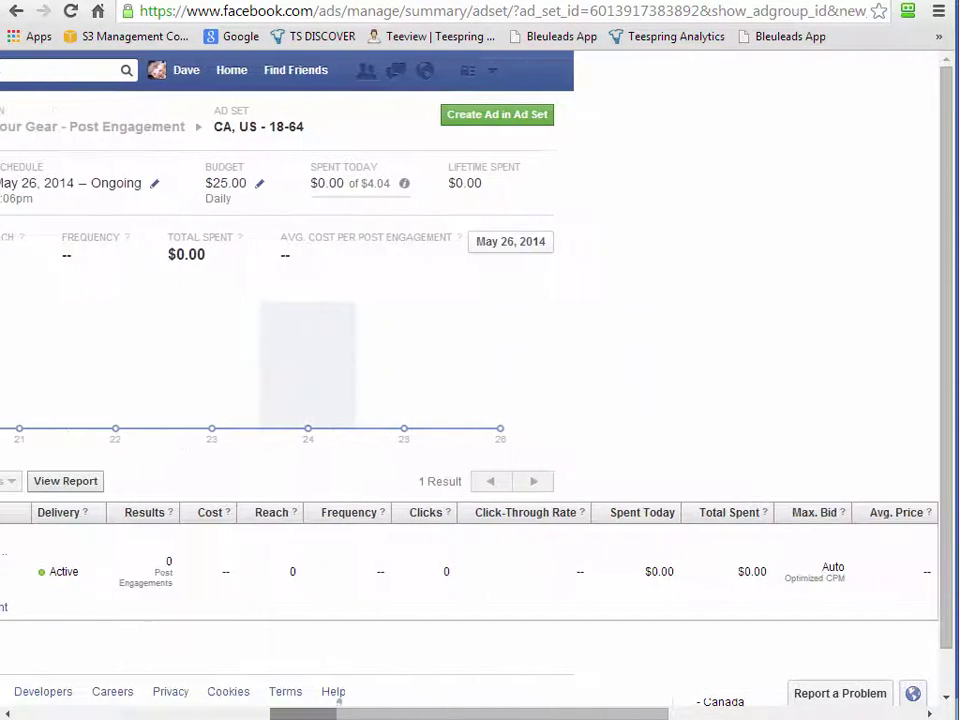
scroll(339, 703, left, 5)
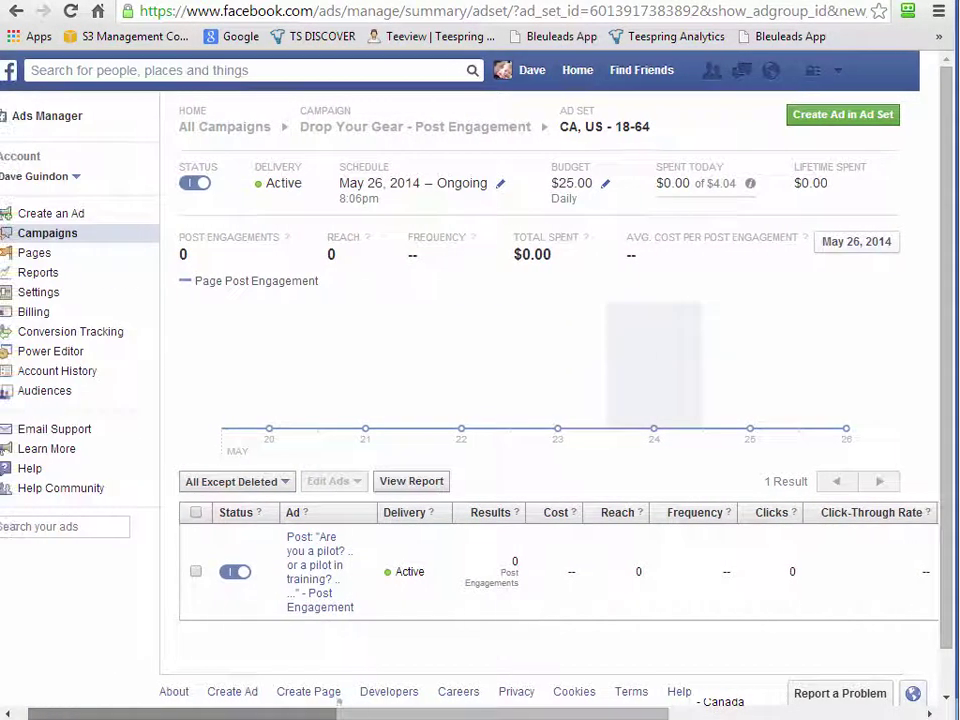
scroll(339, 703, left, 1)
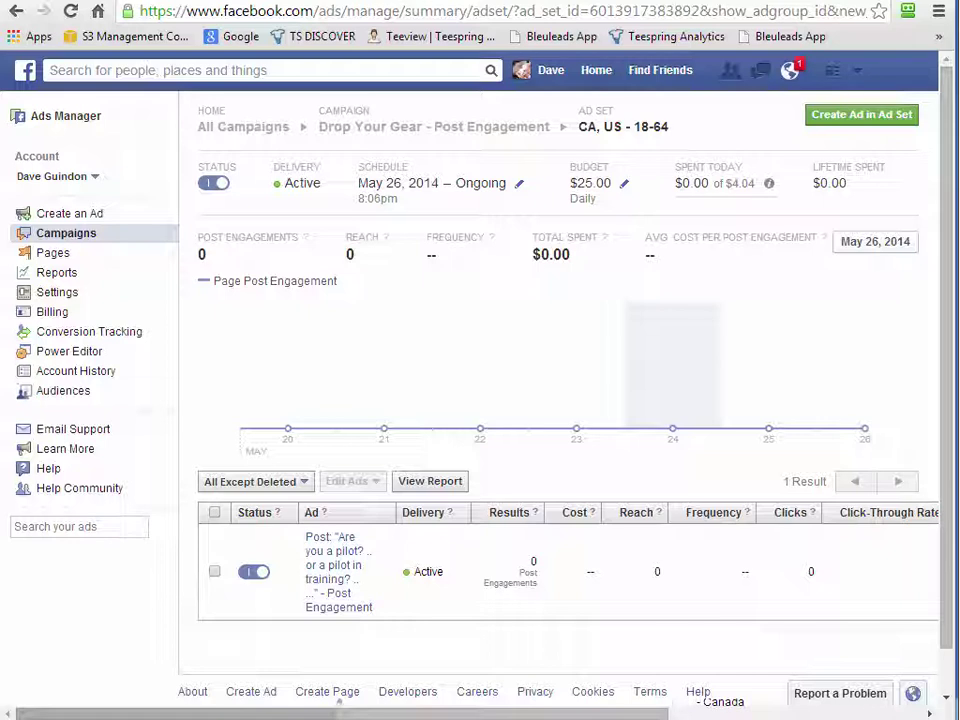
click(790, 74)
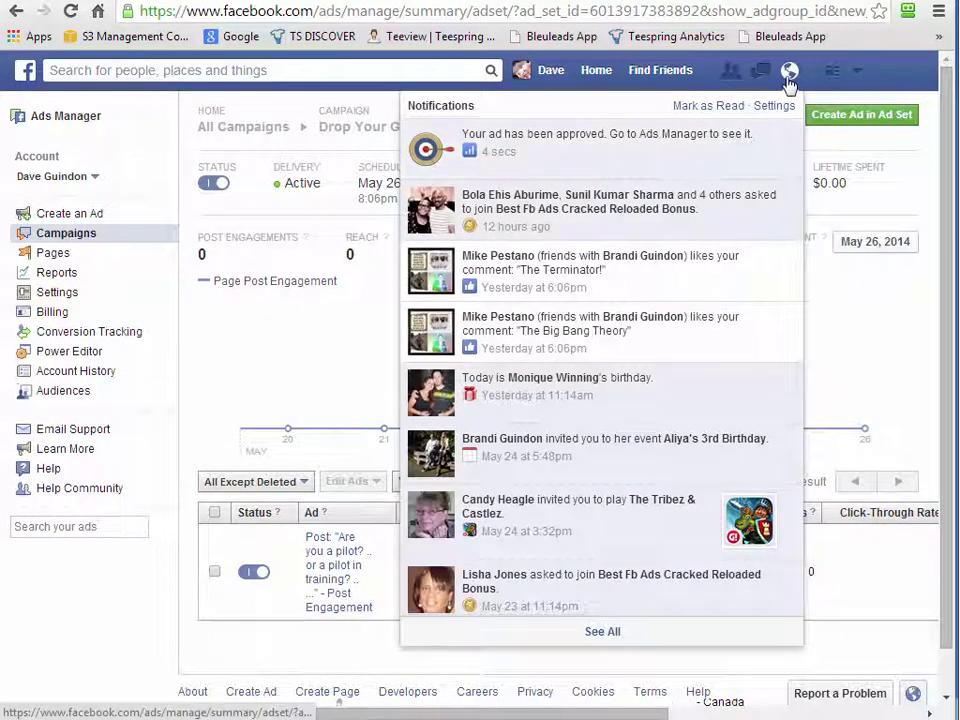
click(789, 78)
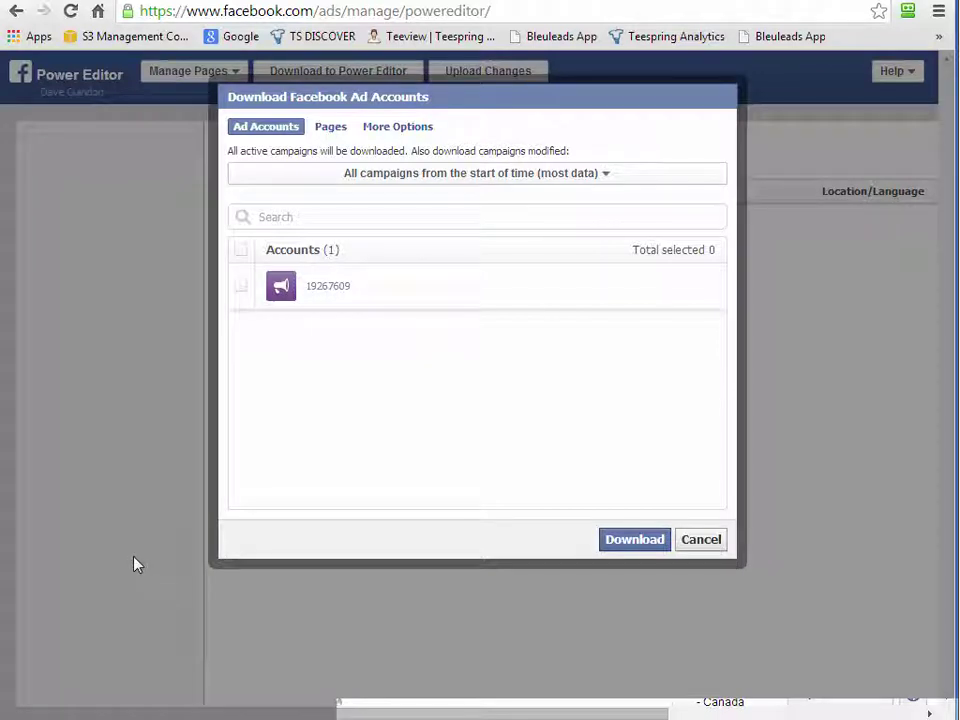
Step: Download the ad account into Power Editor and filter the ads by campaigns not uploaded
click(498, 290)
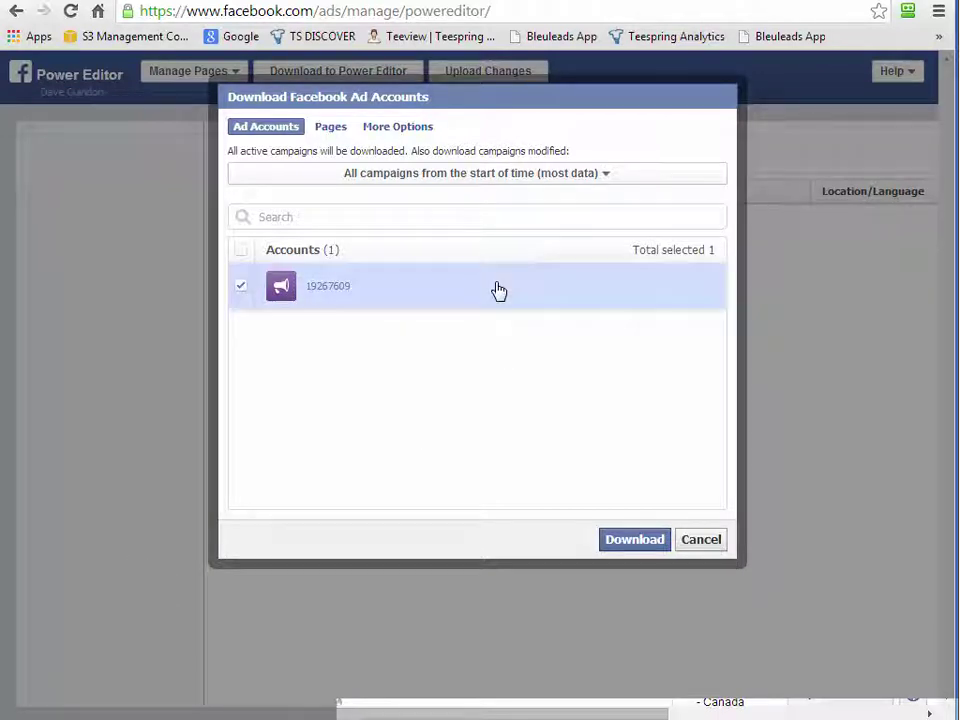
click(612, 546)
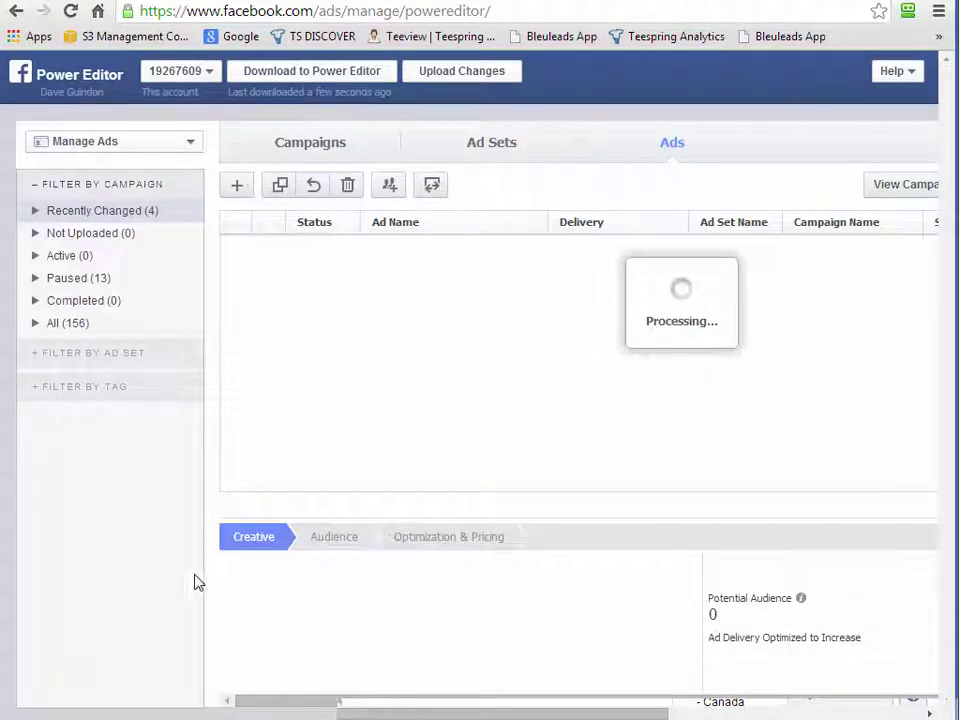
click(108, 240)
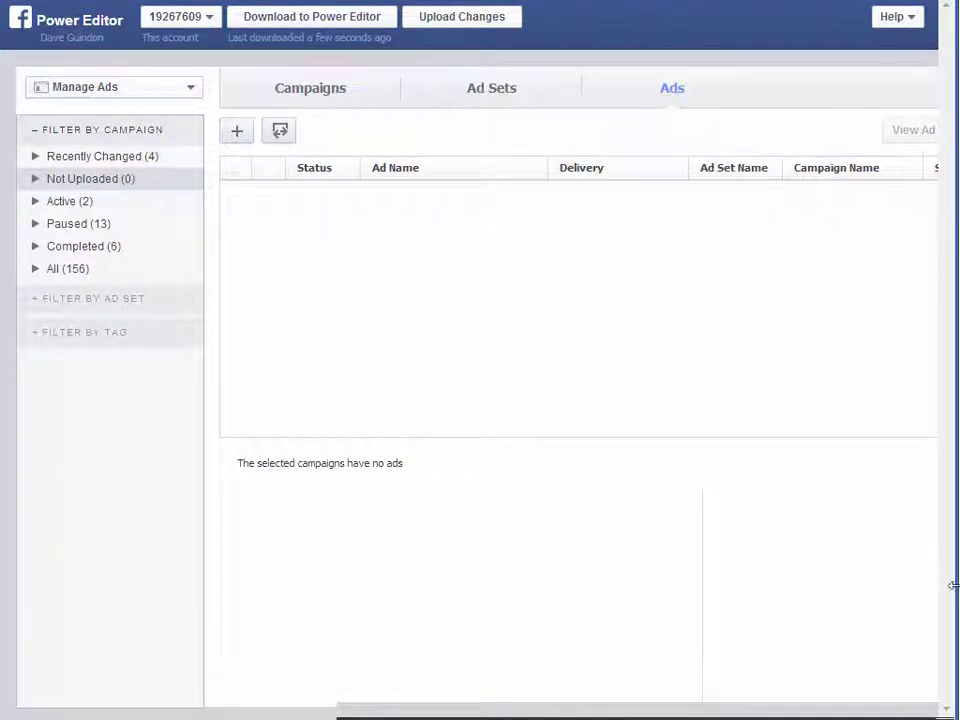
drag(953, 585, 954, 585)
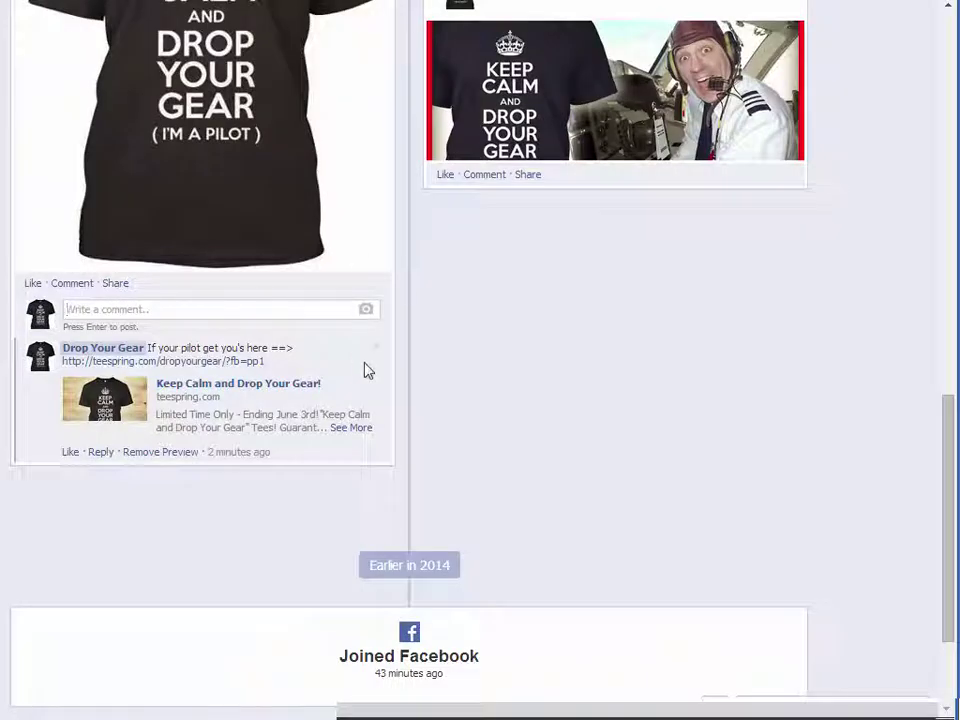
Step: Review the Drop Your Gear page's pilot T-shirt post, including its text, Teespring link, image and comment
scroll(364, 368, up, 2)
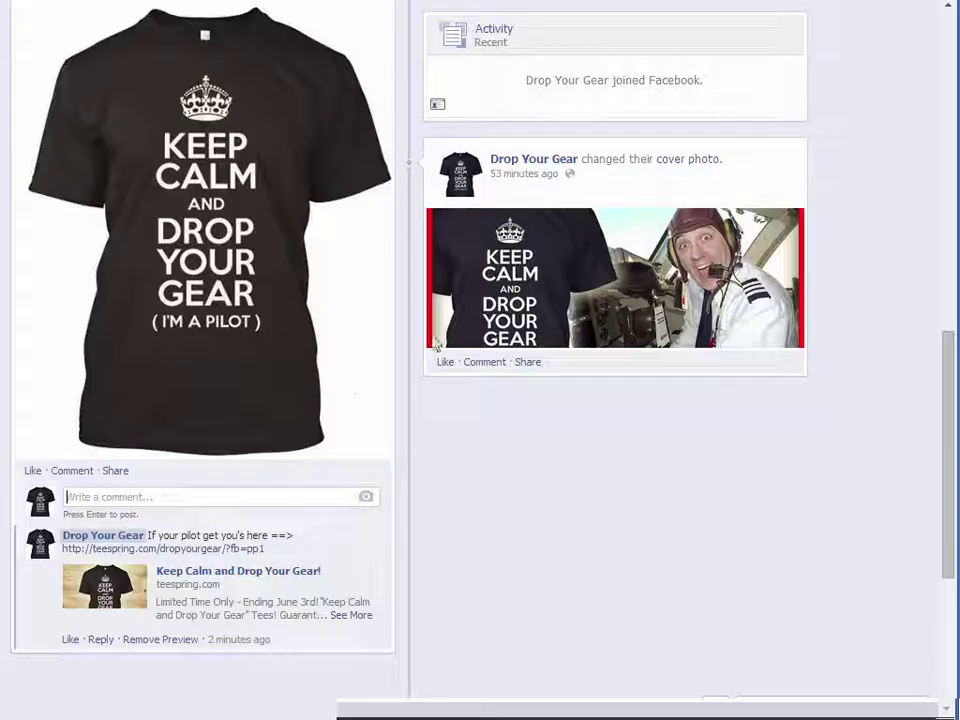
scroll(253, 259, up, 2)
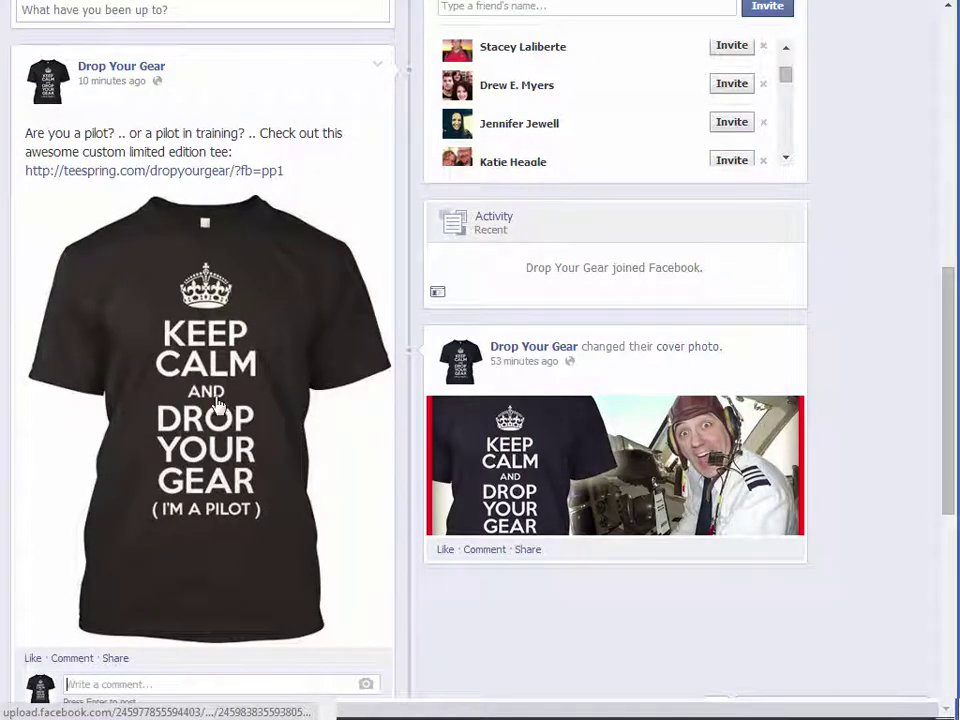
scroll(463, 543, up, 2)
scroll(463, 543, up, 3)
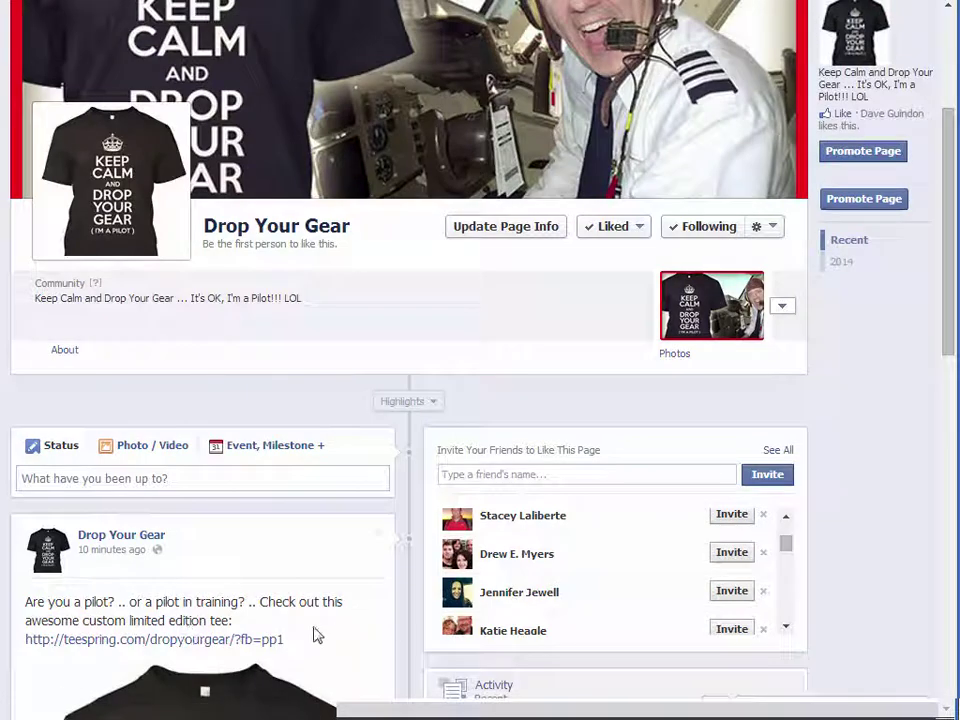
scroll(337, 680, down, 4)
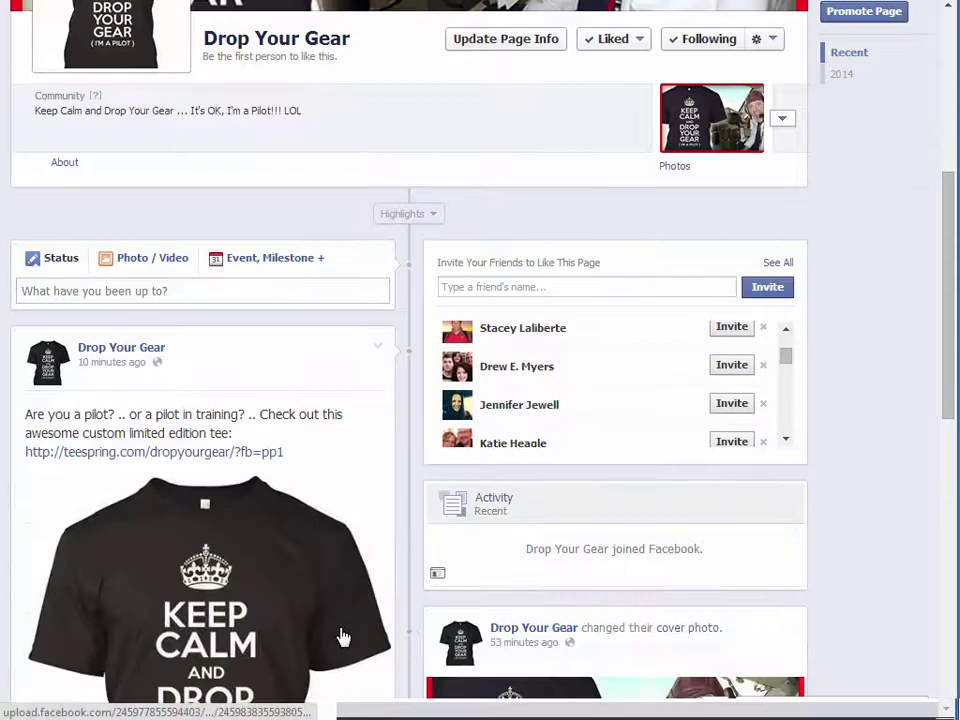
scroll(343, 317, up, 2)
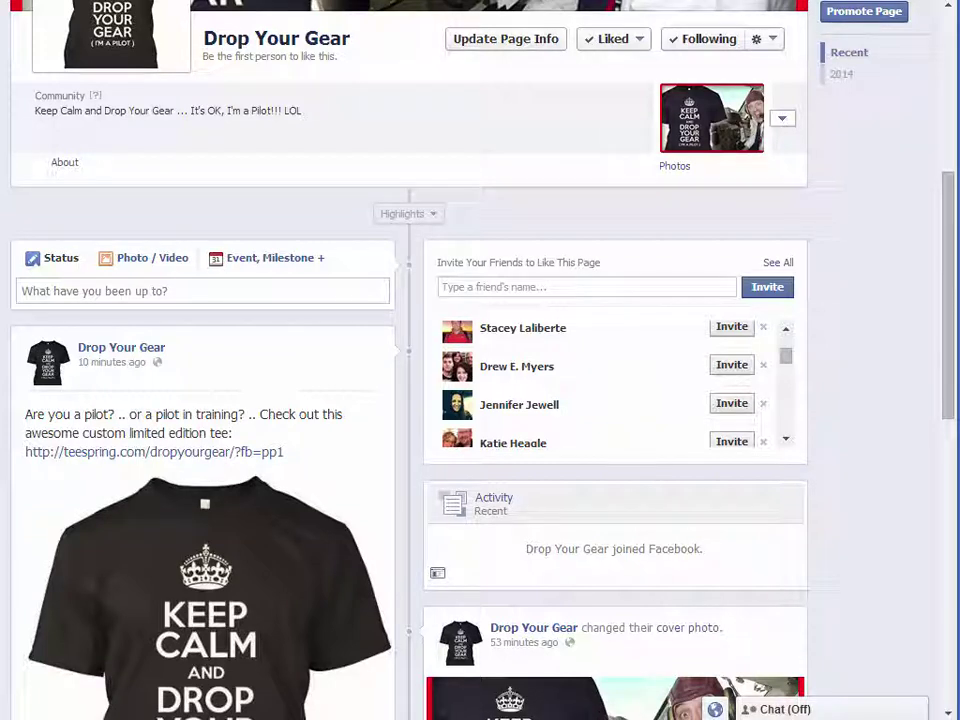
scroll(317, 497, up, 1)
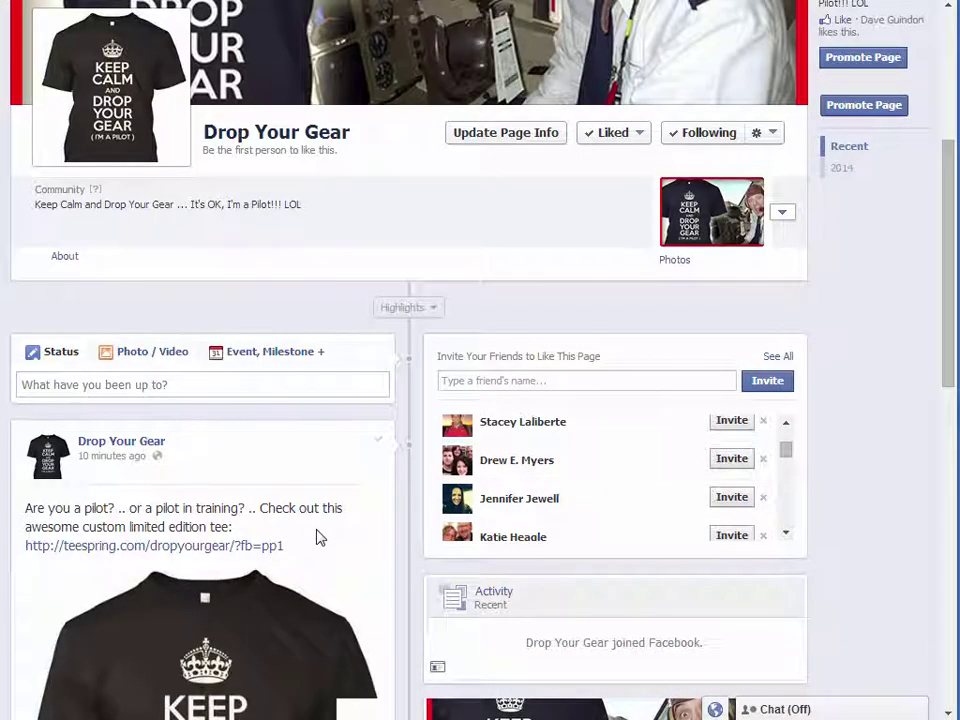
scroll(322, 551, down, 1)
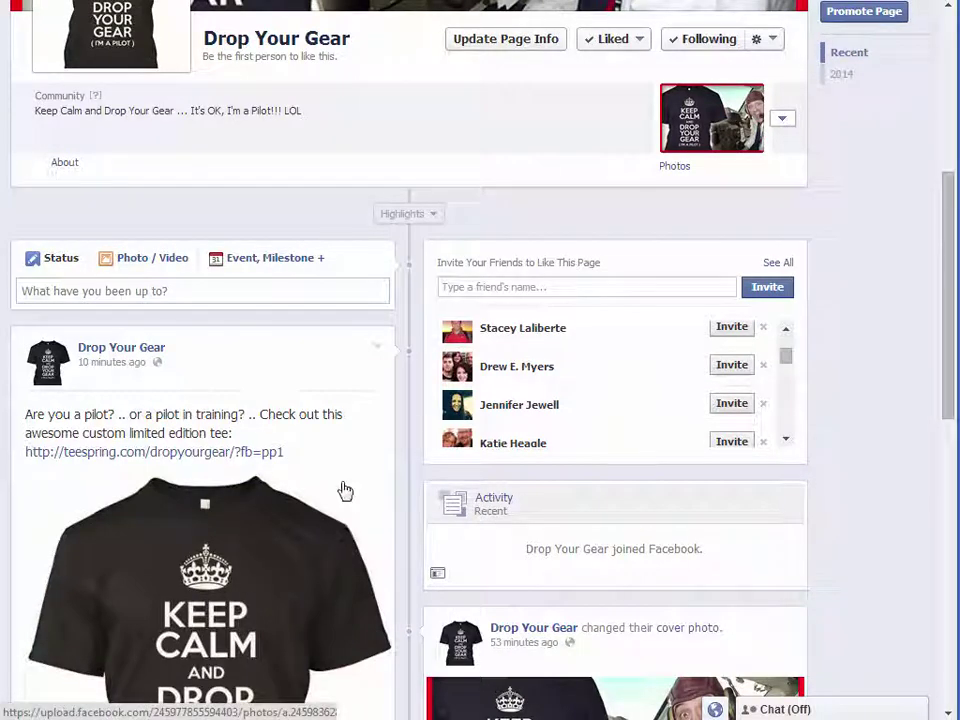
scroll(352, 450, down, 1)
scroll(365, 530, up, 3)
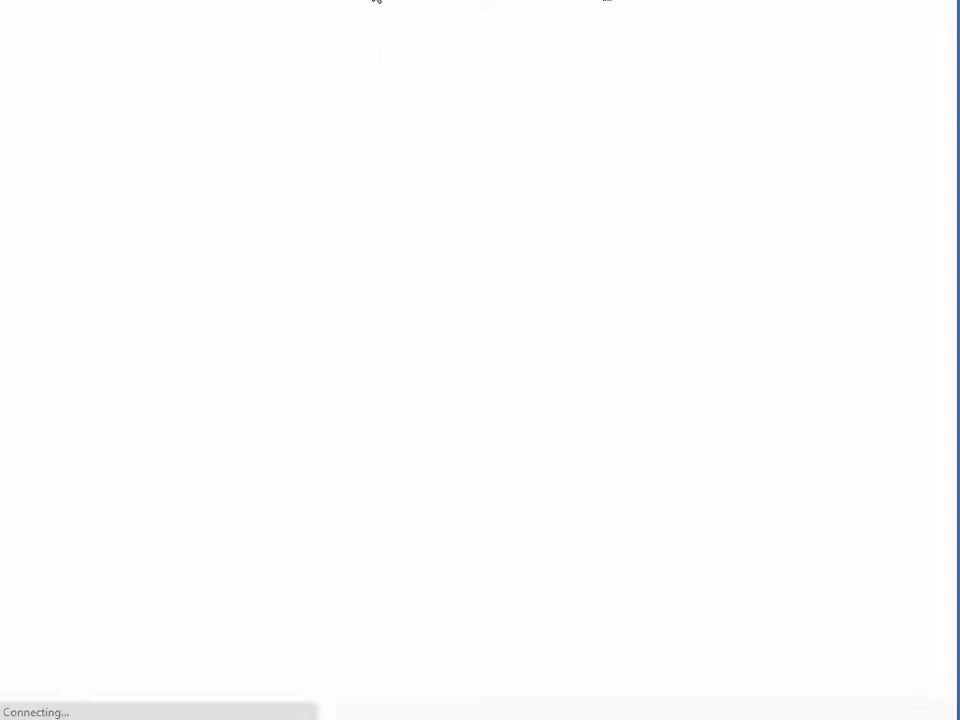
Step: Open the Bitly links list and examine the click statistics of the dropyourgear link
click(204, 596)
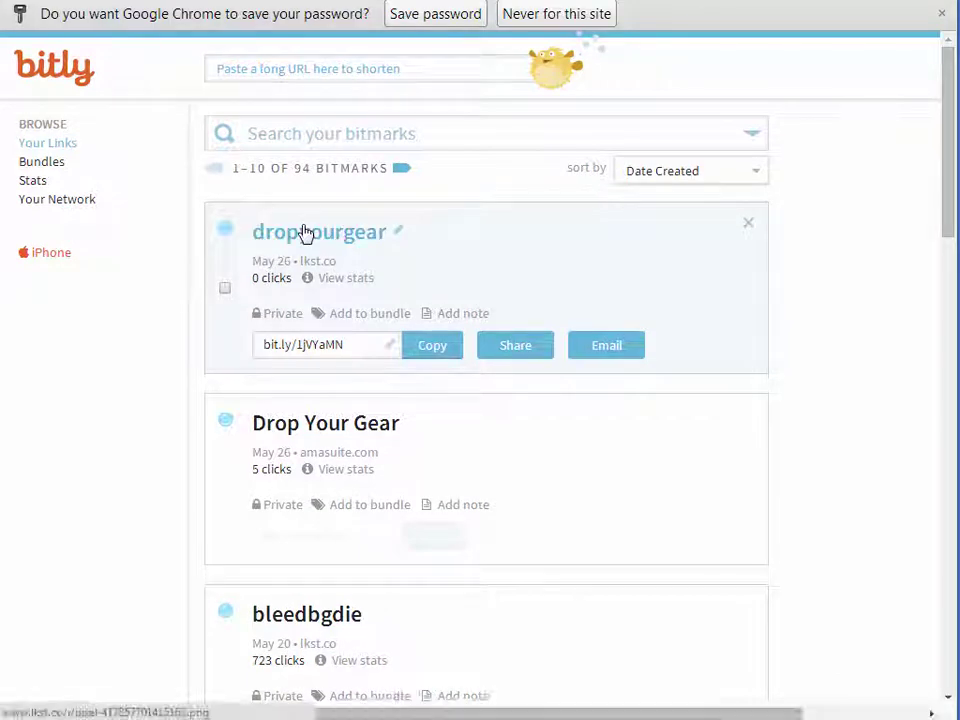
click(340, 289)
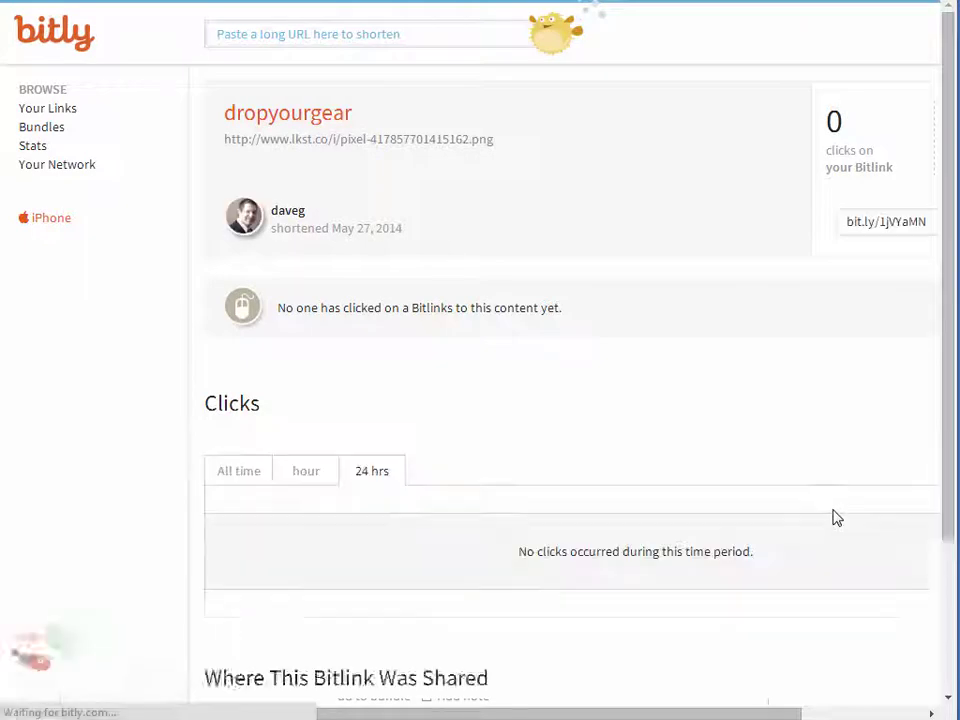
scroll(797, 411, down, 2)
scroll(797, 411, up, 2)
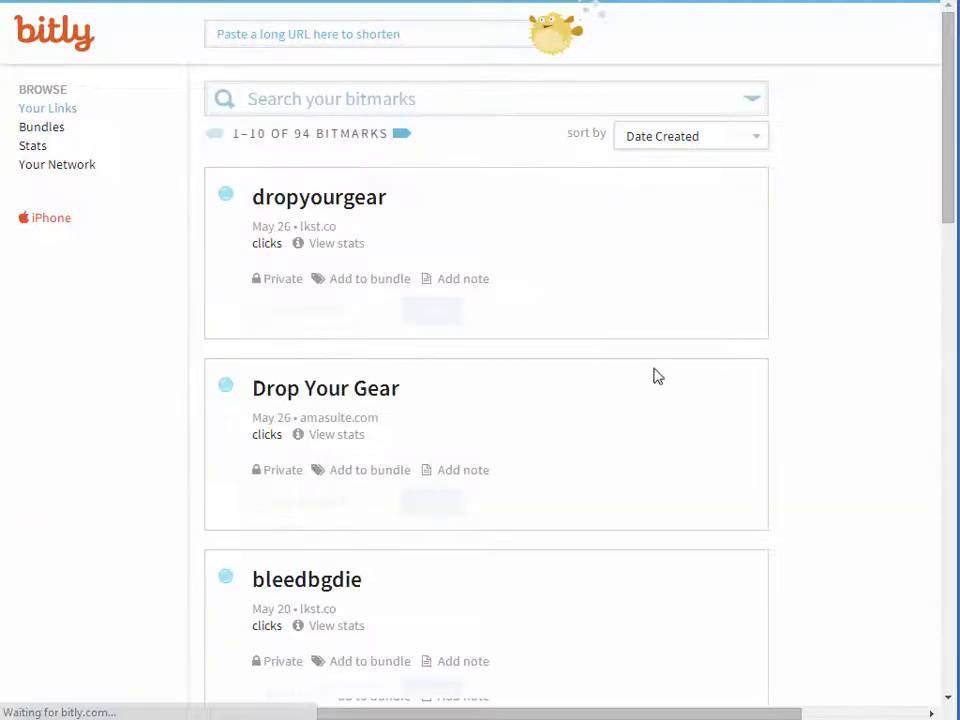
Step: Examine the Drop Your Gear Bitly link's statistics, including the 24-hour clicks chart, sharing sources and geographic distribution
mouse_move(585, 454)
click(346, 434)
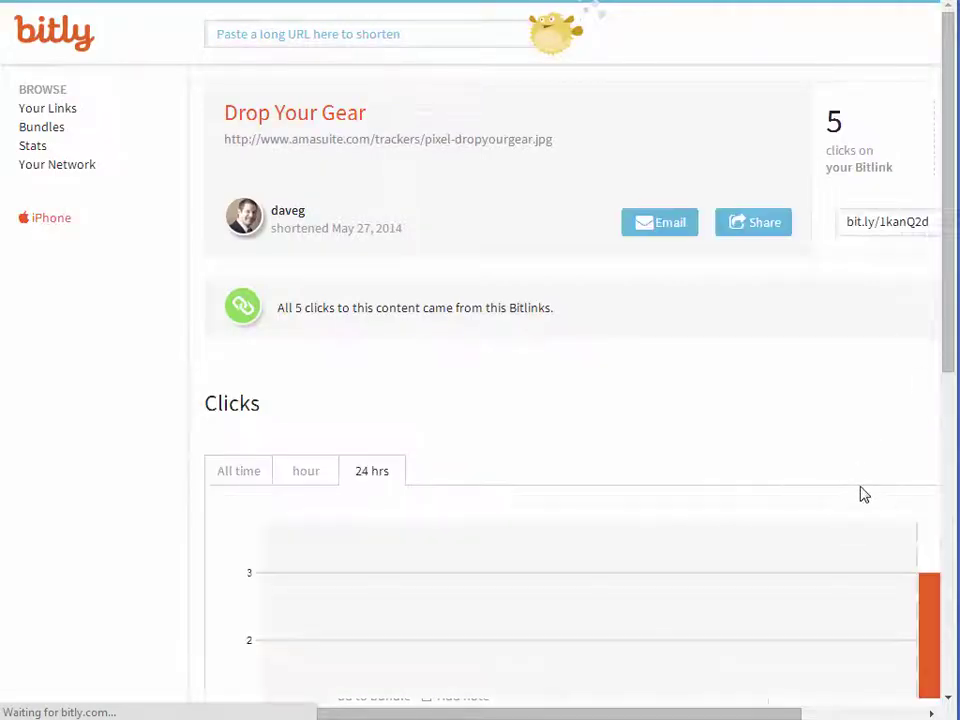
scroll(864, 485, down, 4)
drag(773, 714, 917, 711)
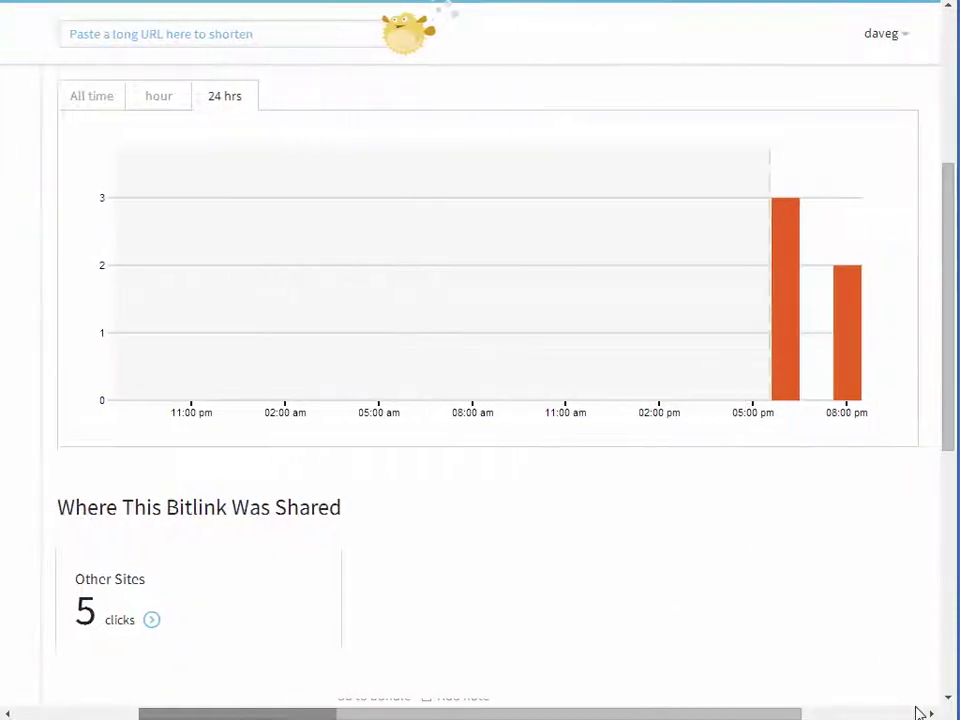
scroll(905, 610, down, 2)
scroll(836, 366, up, 2)
mouse_move(836, 366)
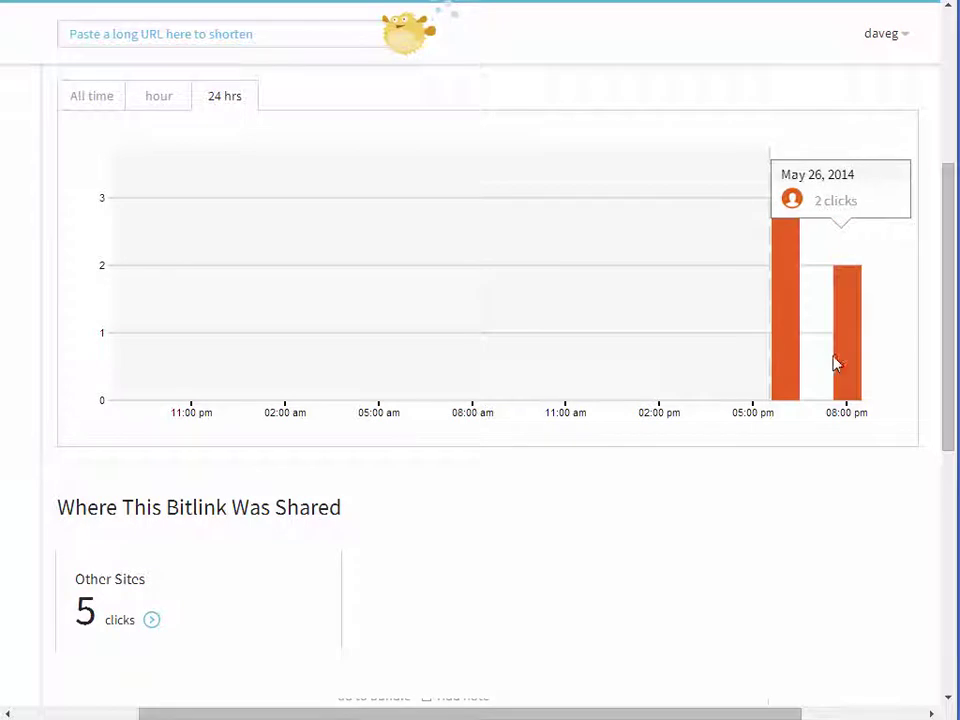
scroll(857, 467, down, 3)
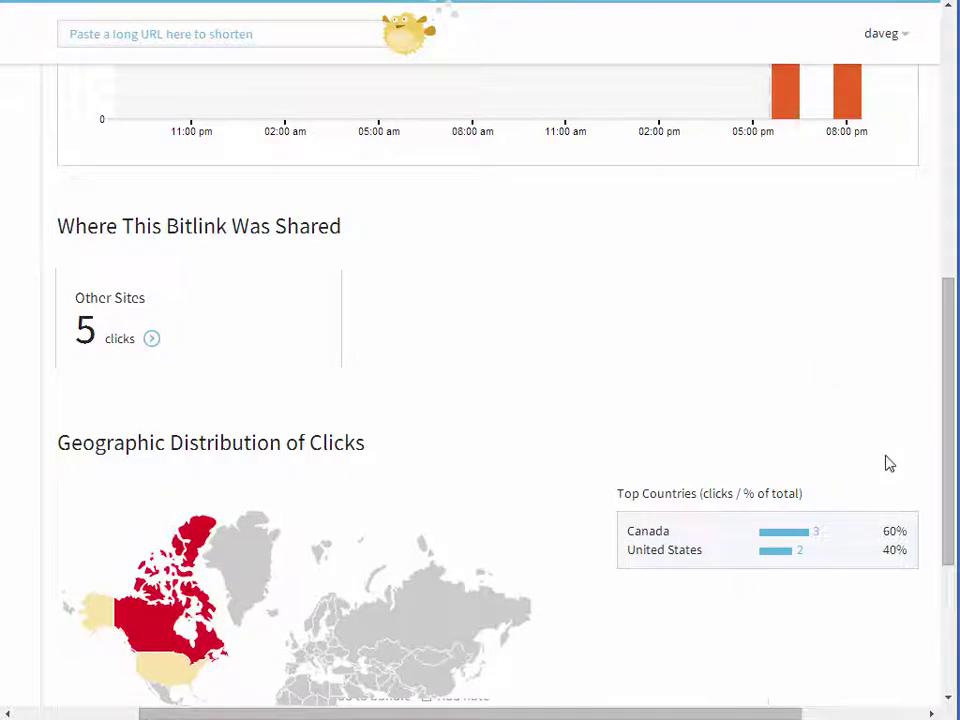
scroll(921, 519, up, 5)
scroll(921, 519, down, 1)
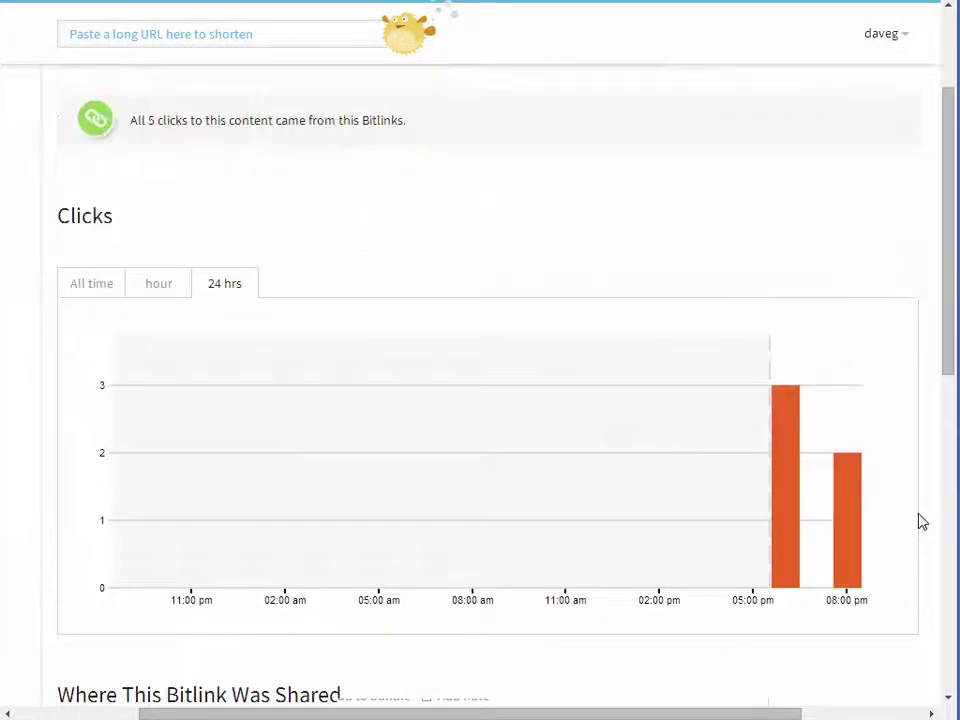
scroll(880, 612, down, 1)
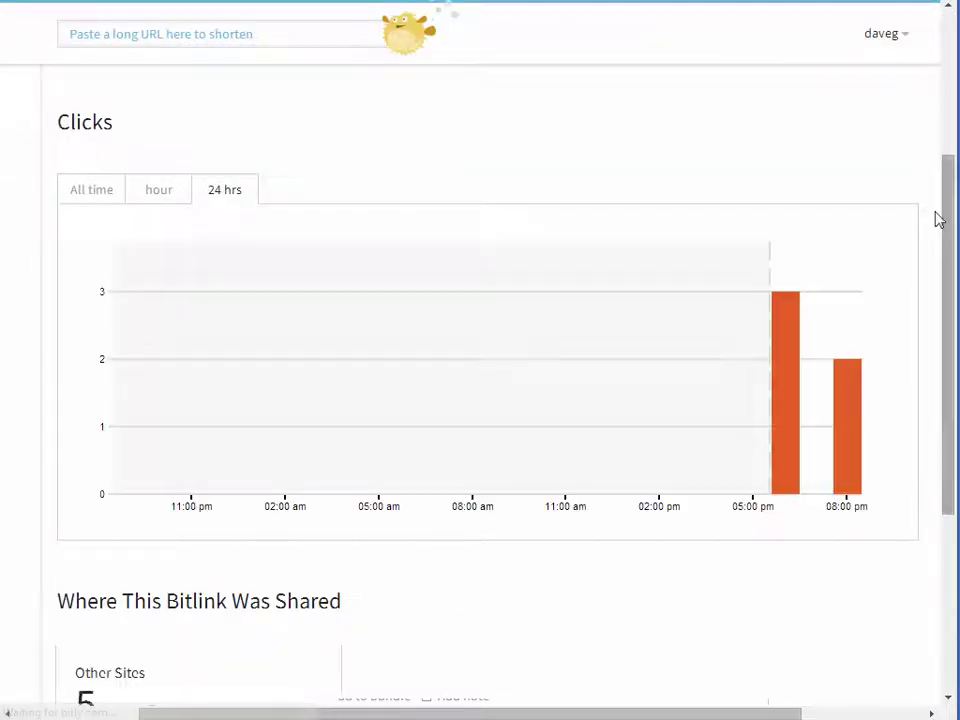
scroll(885, 204, up, 3)
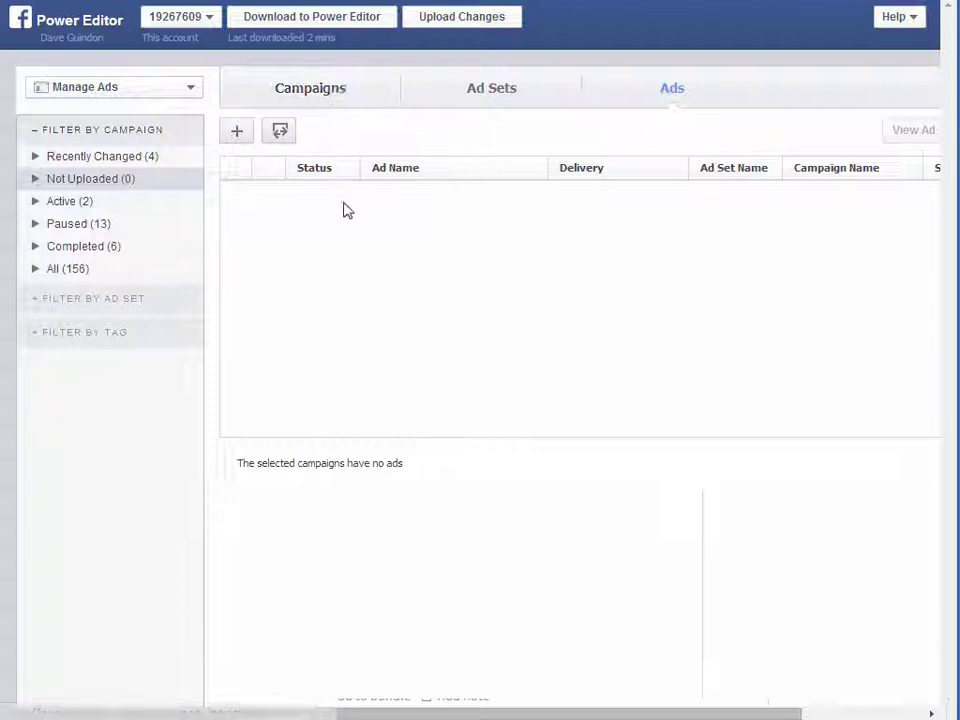
Step: Create an auction campaign named "Drop Gear - CTW" with the Clicks to Website objective among the campaigns not uploaded
click(129, 95)
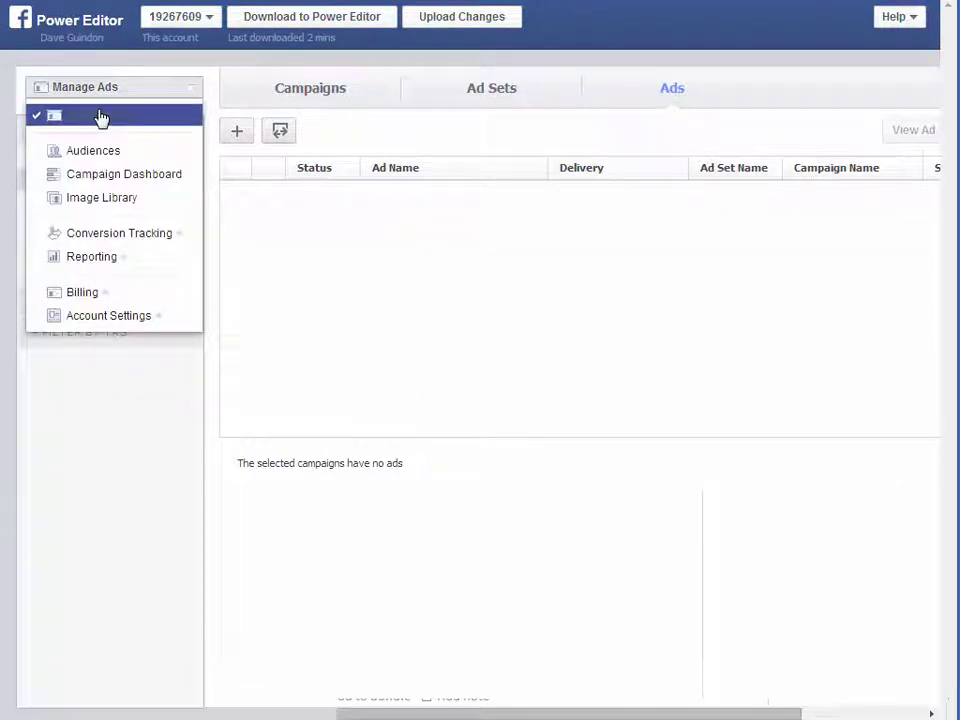
click(101, 118)
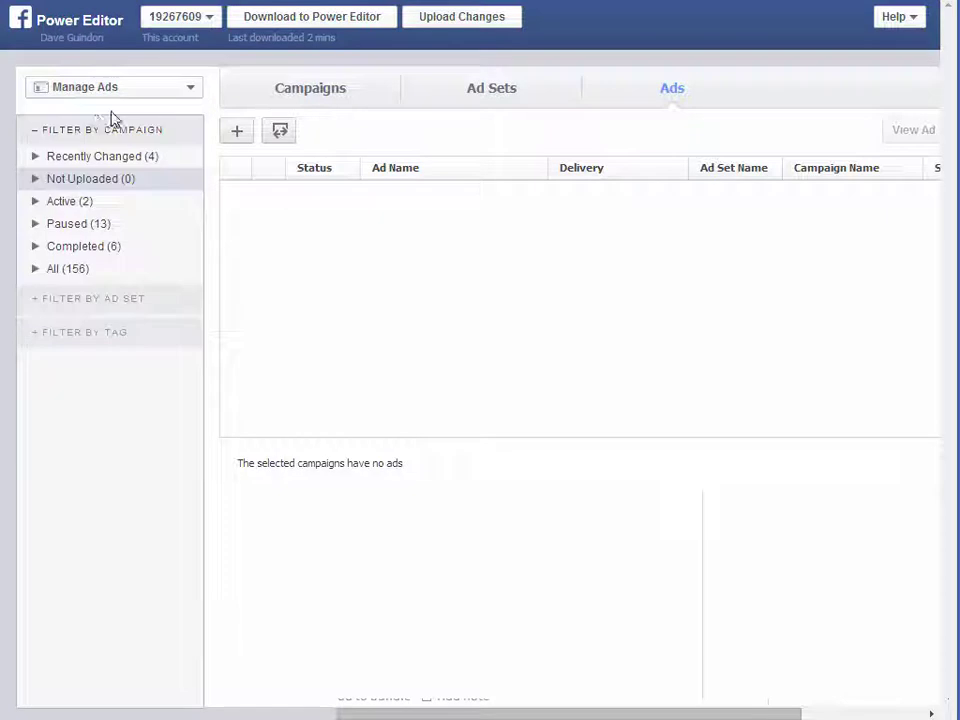
click(95, 188)
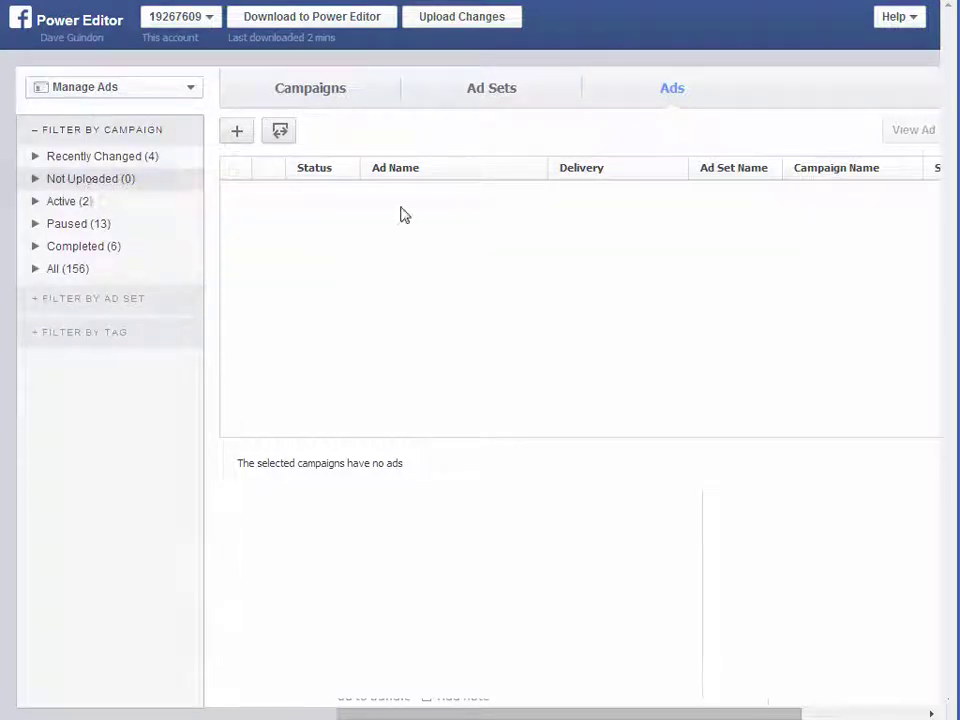
click(310, 92)
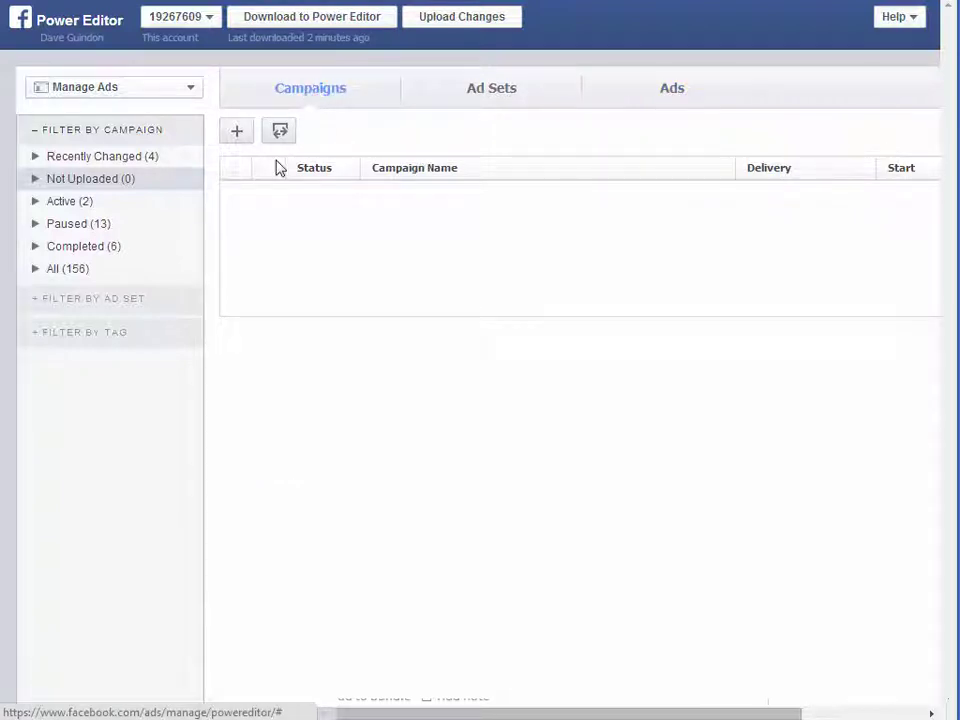
click(233, 133)
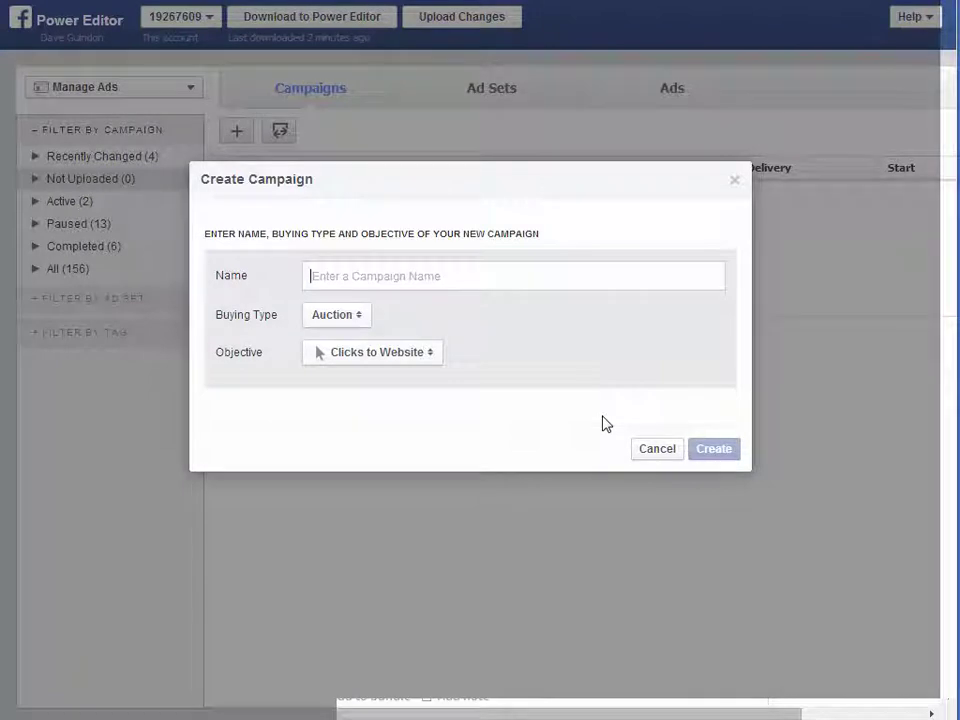
text(Drop Gear - CTW)
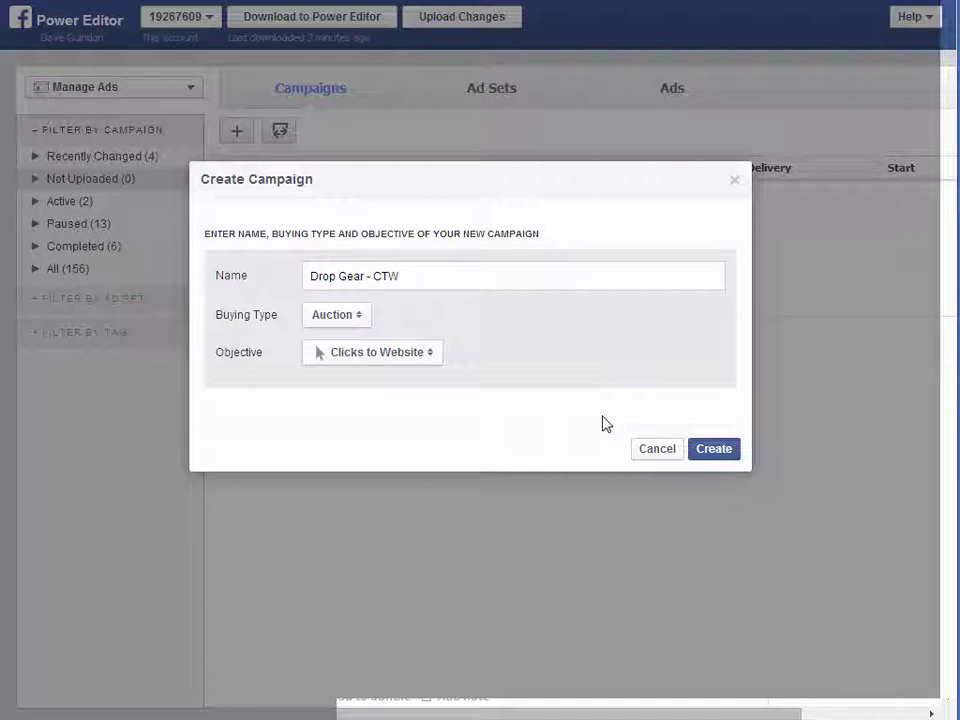
click(381, 356)
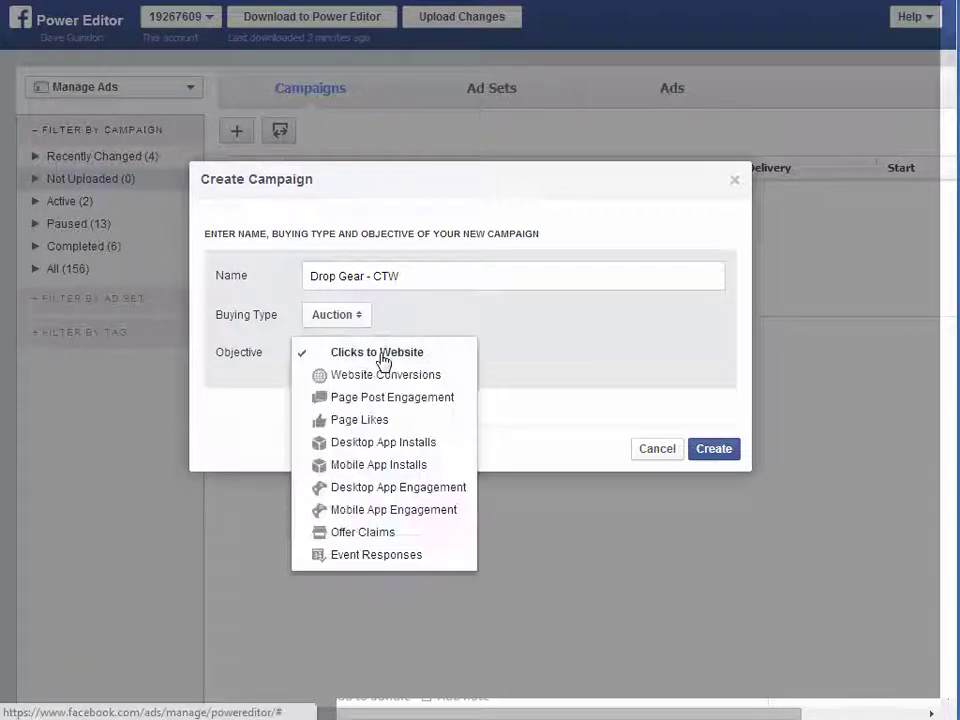
click(384, 356)
click(358, 322)
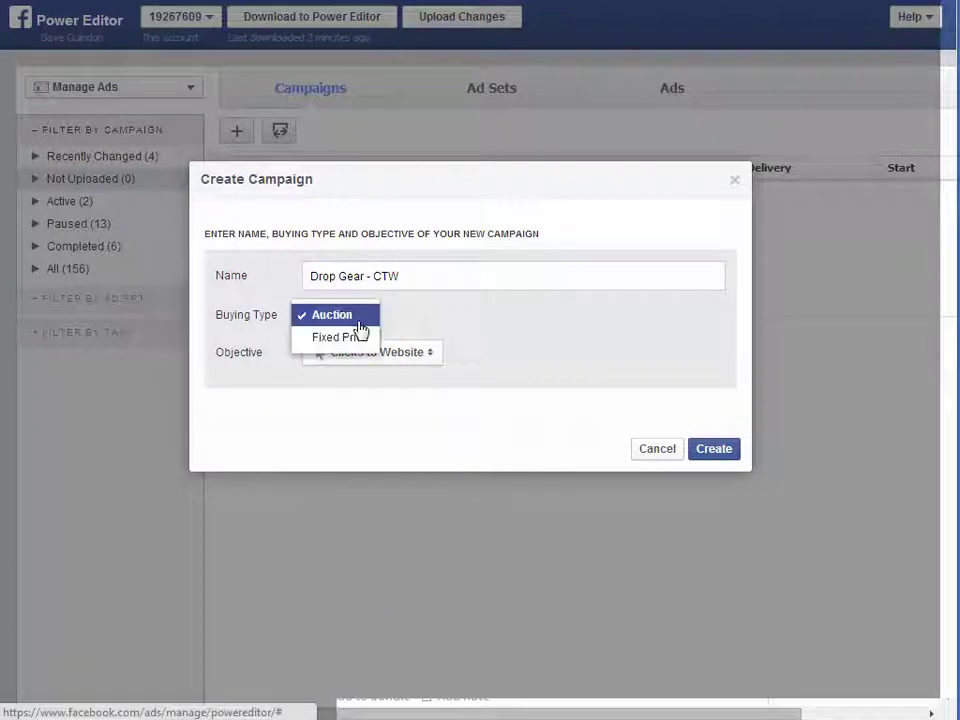
click(343, 320)
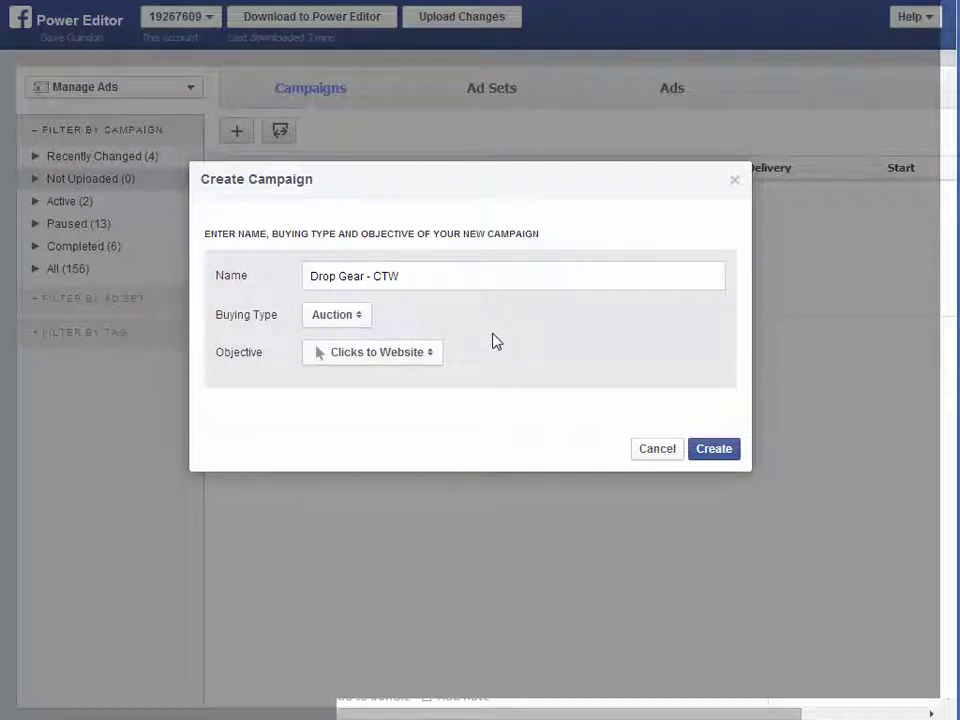
click(710, 450)
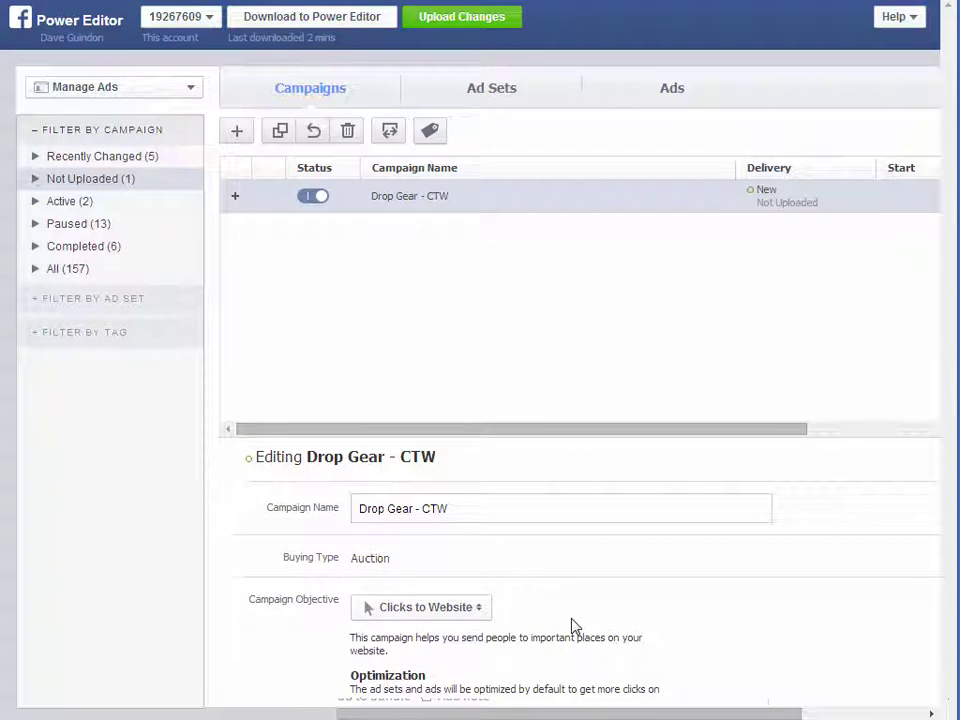
Step: Create an ad set named "set 1" in the existing Drop Gear - CTW campaign
click(489, 92)
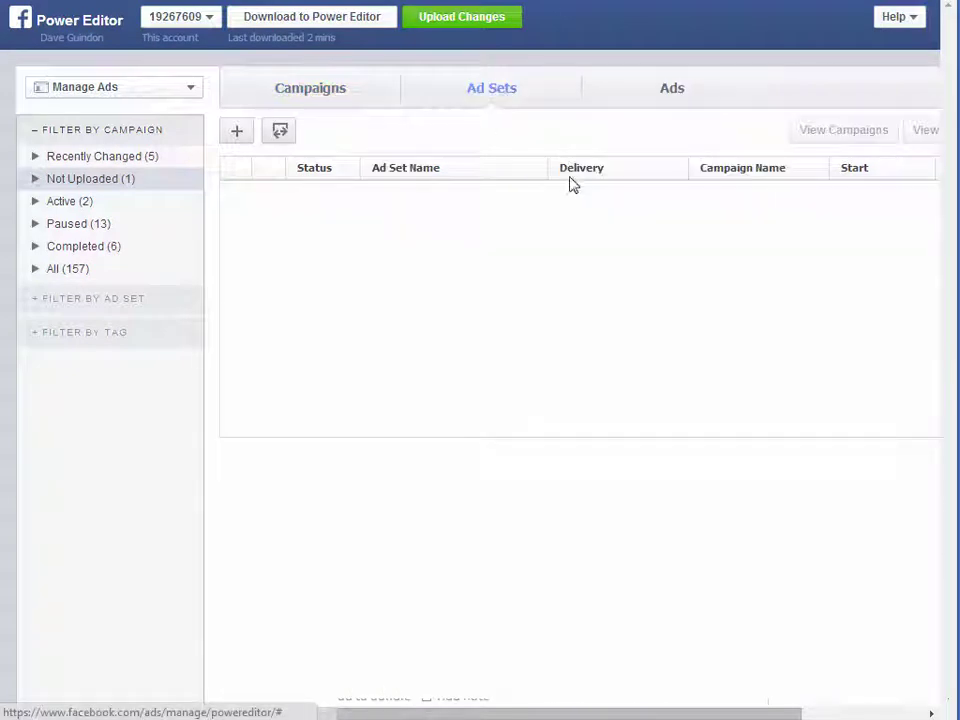
click(240, 139)
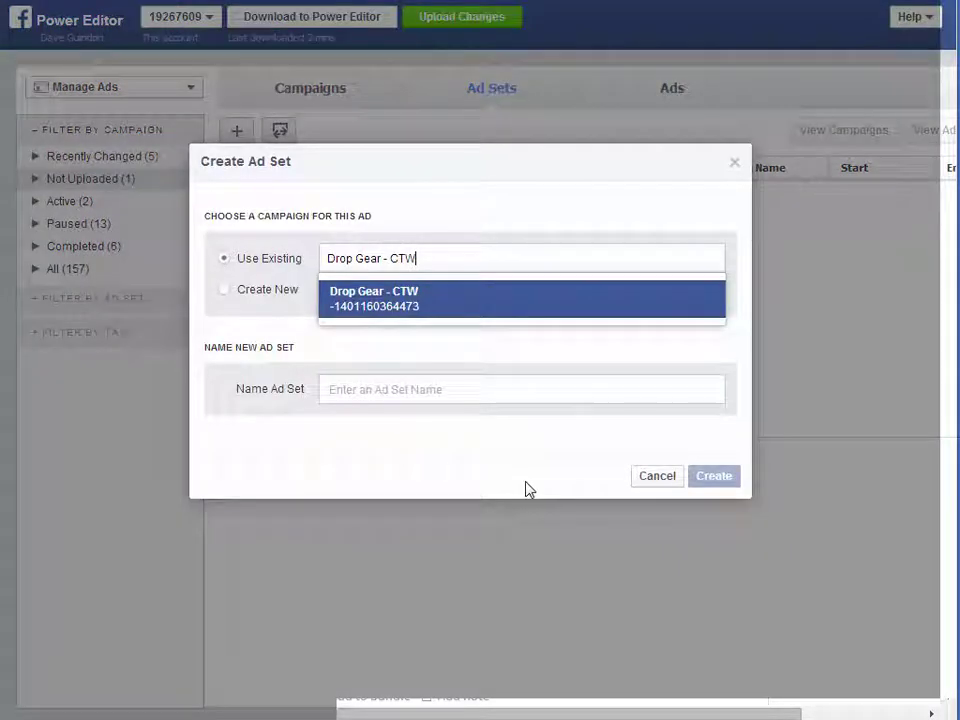
click(474, 397)
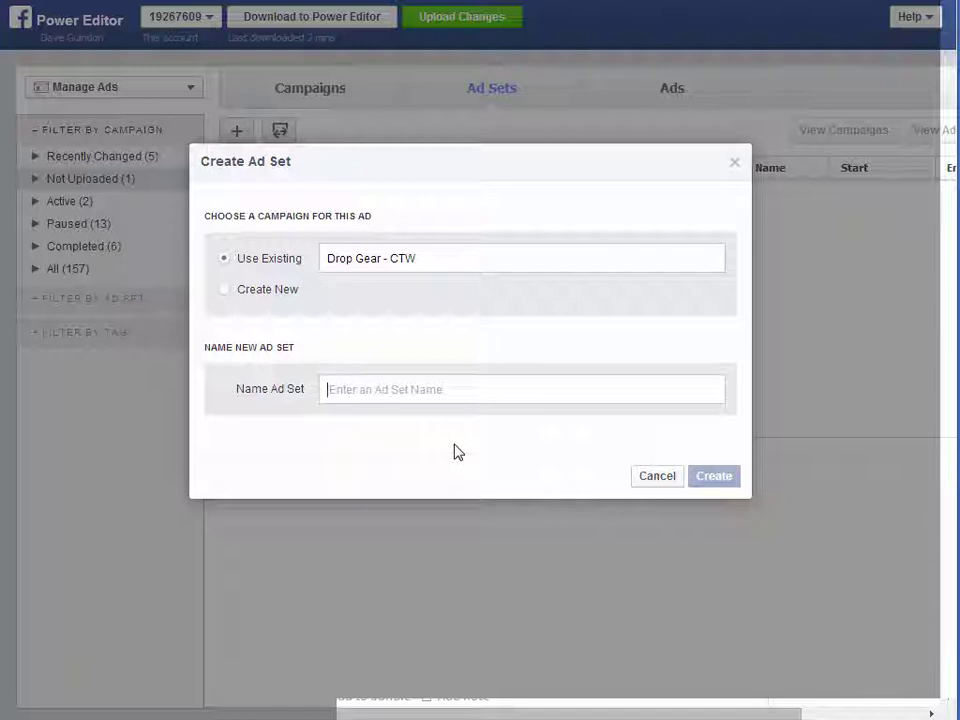
text(set 1)
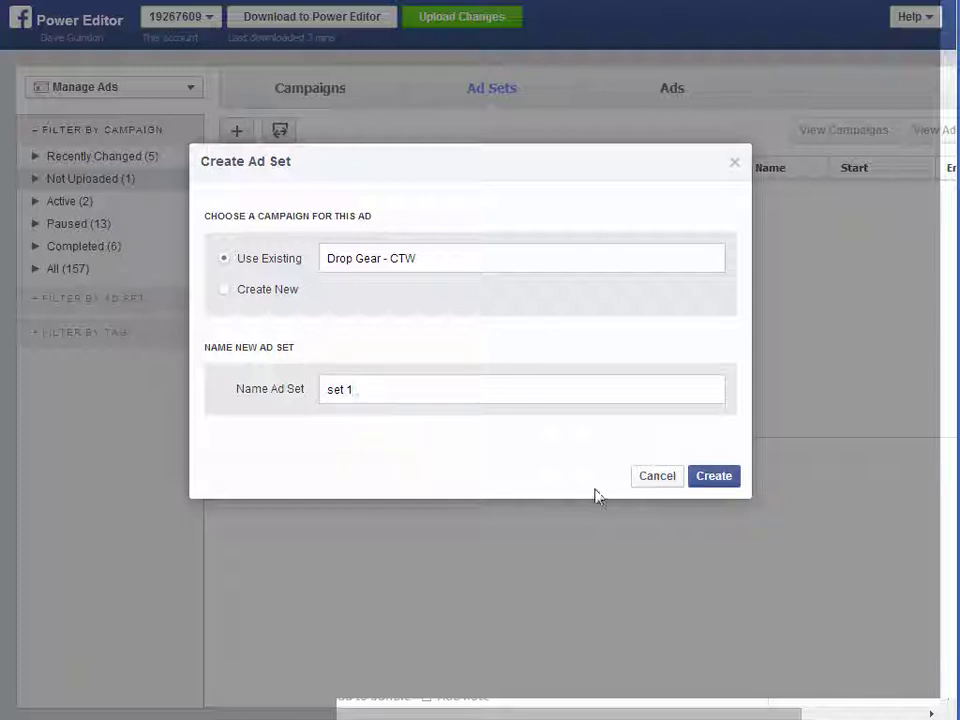
click(729, 478)
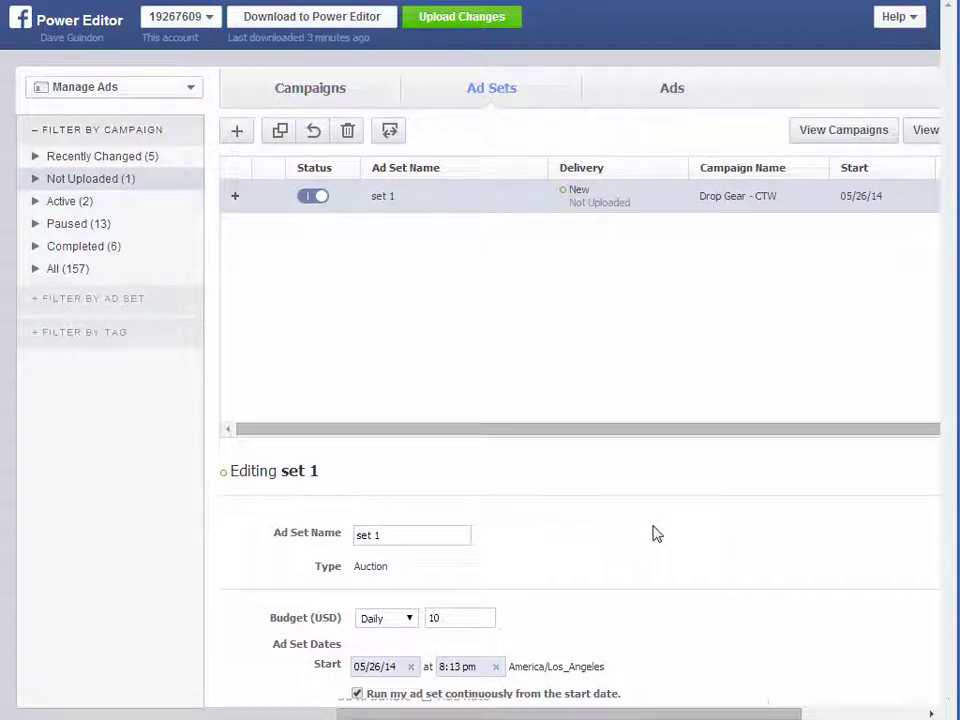
Step: Set the daily budget of ad set "set 1" to 25 USD
scroll(654, 531, down, 1)
click(436, 545)
double_click(436, 545)
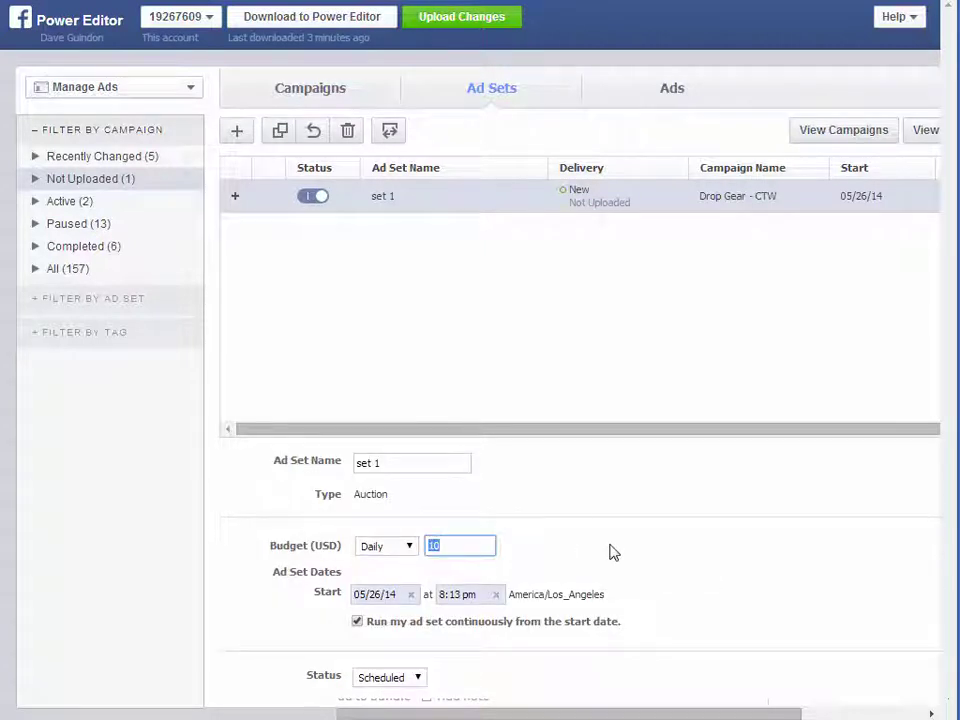
text(25)
click(643, 332)
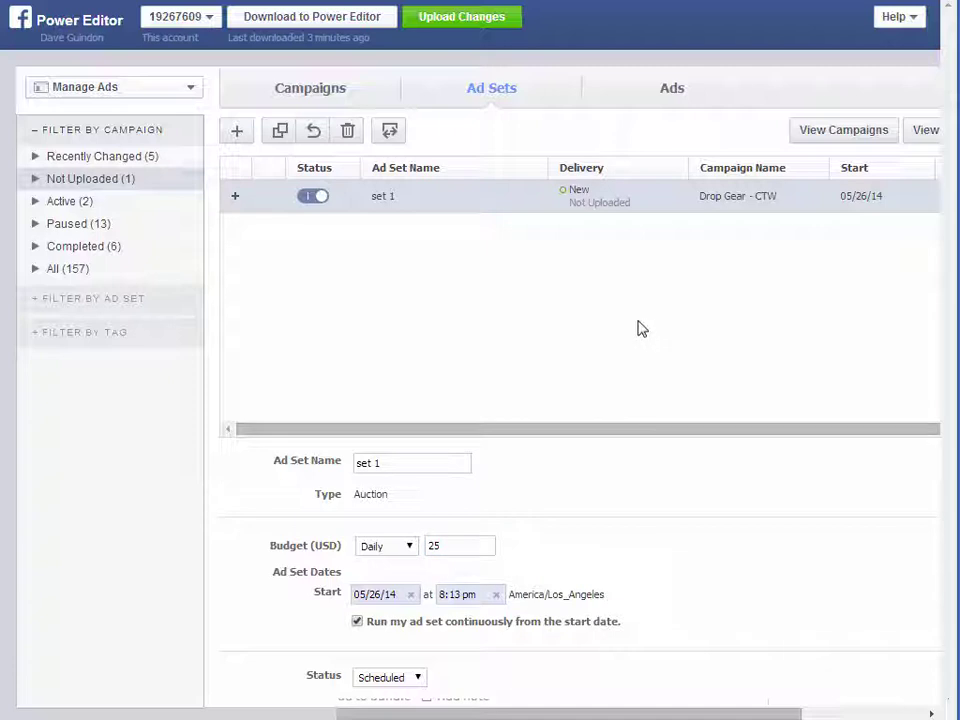
Step: Create an ad named "ad 1" in the Drop Gear - CTW campaign, using the existing ad set "set 1"
click(666, 95)
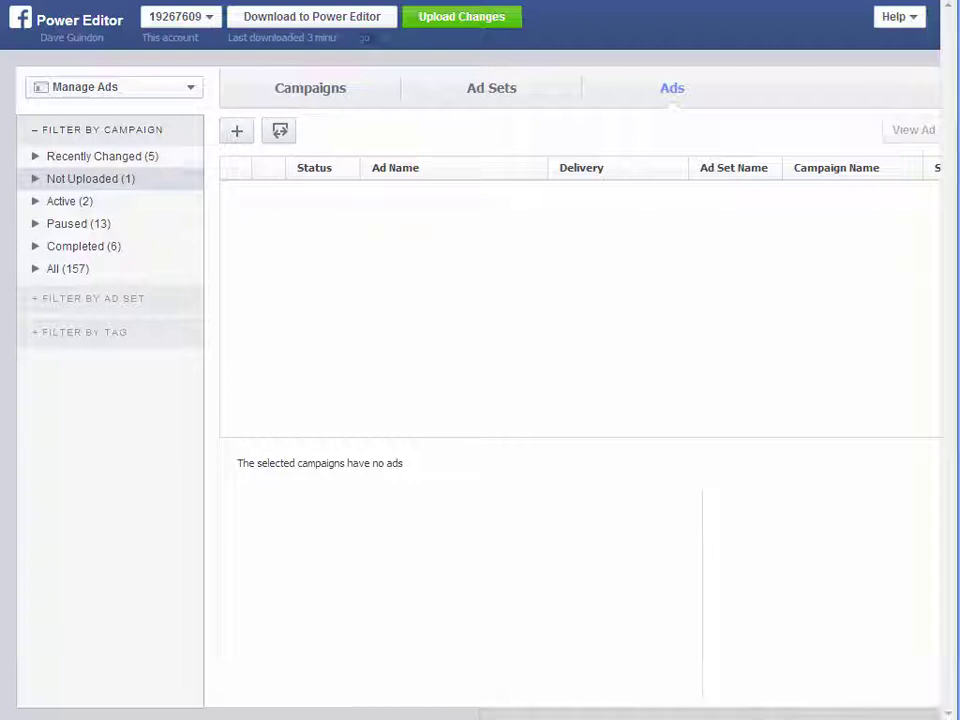
click(237, 133)
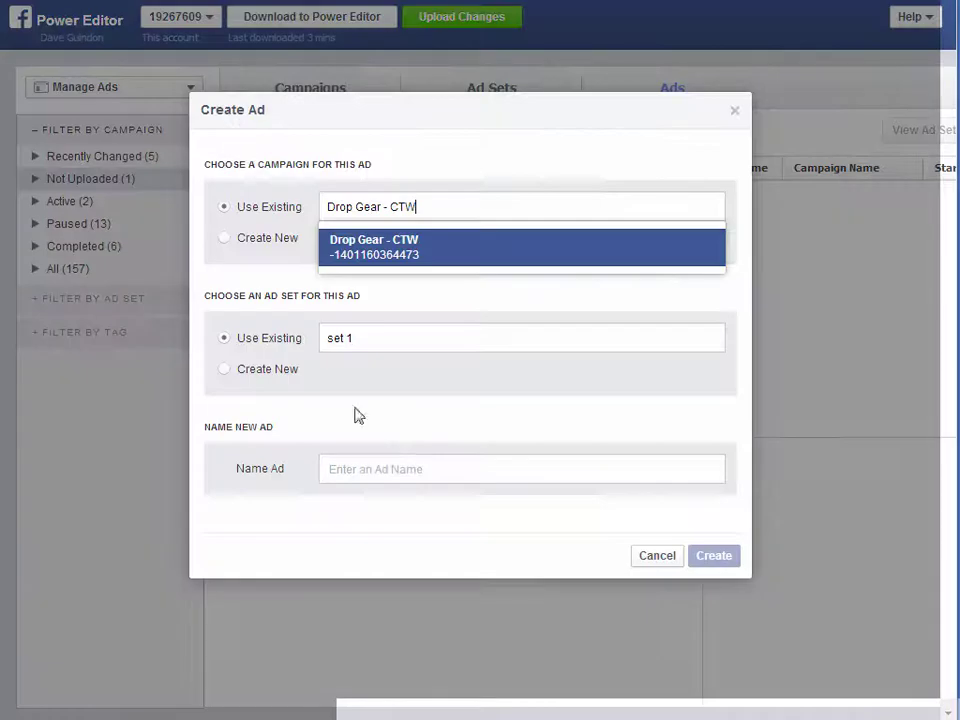
click(456, 480)
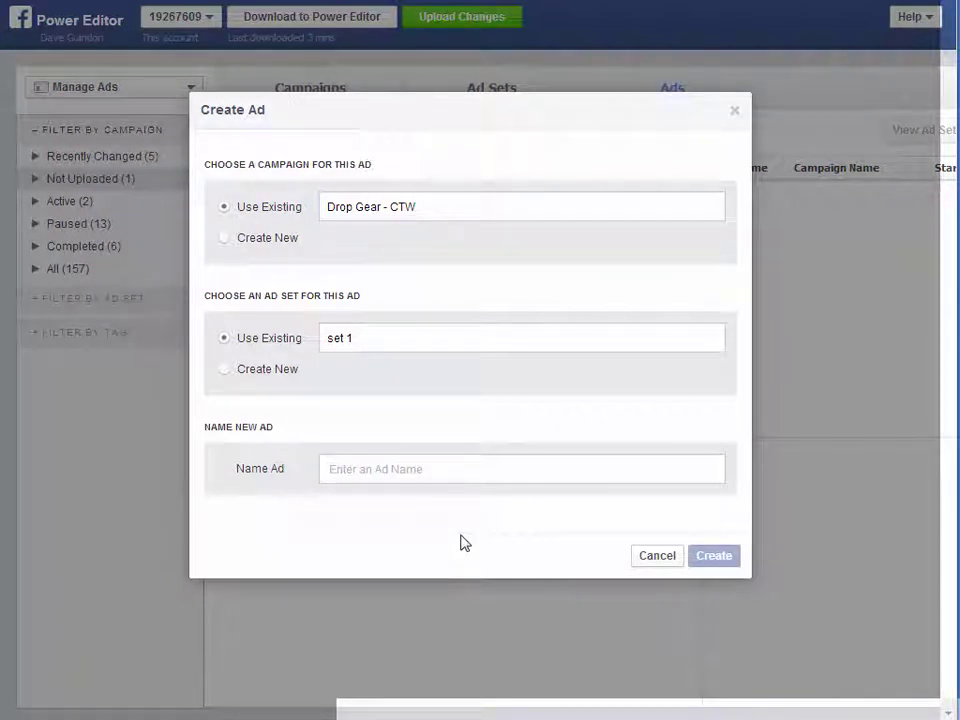
text(ad 1)
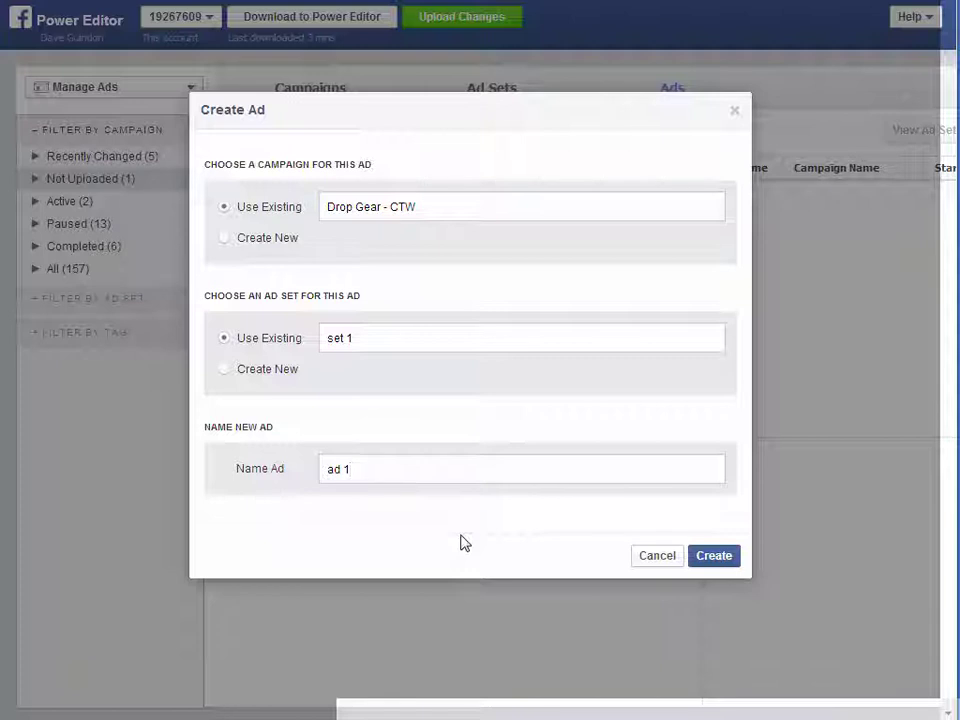
click(736, 562)
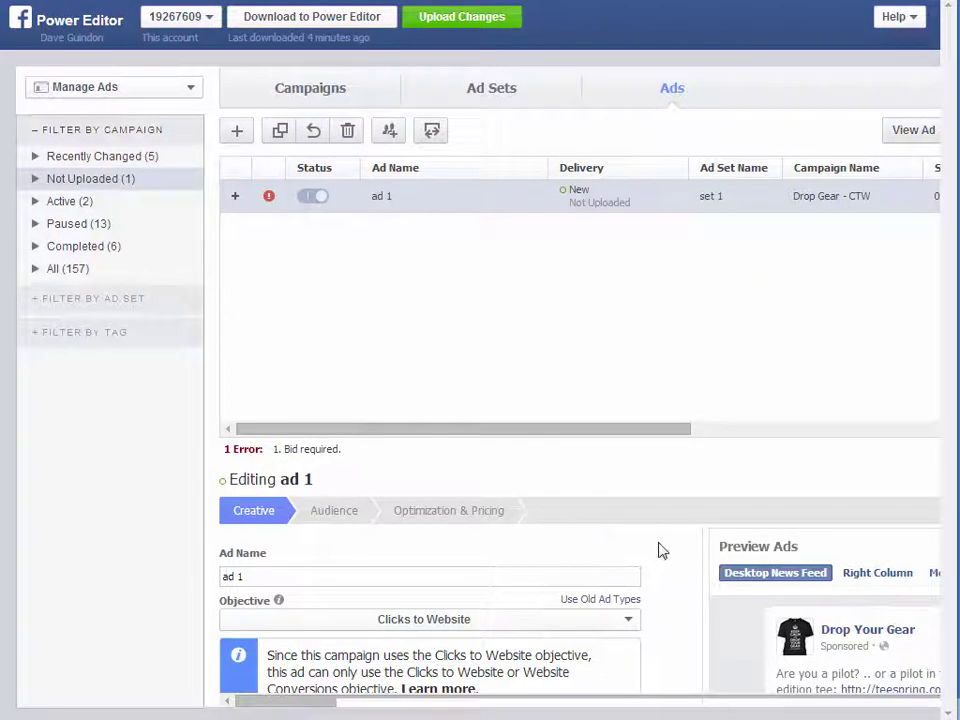
Step: Enlarge the editing area of "ad 1" by shrinking the ads list above it
scroll(660, 551, down, 2)
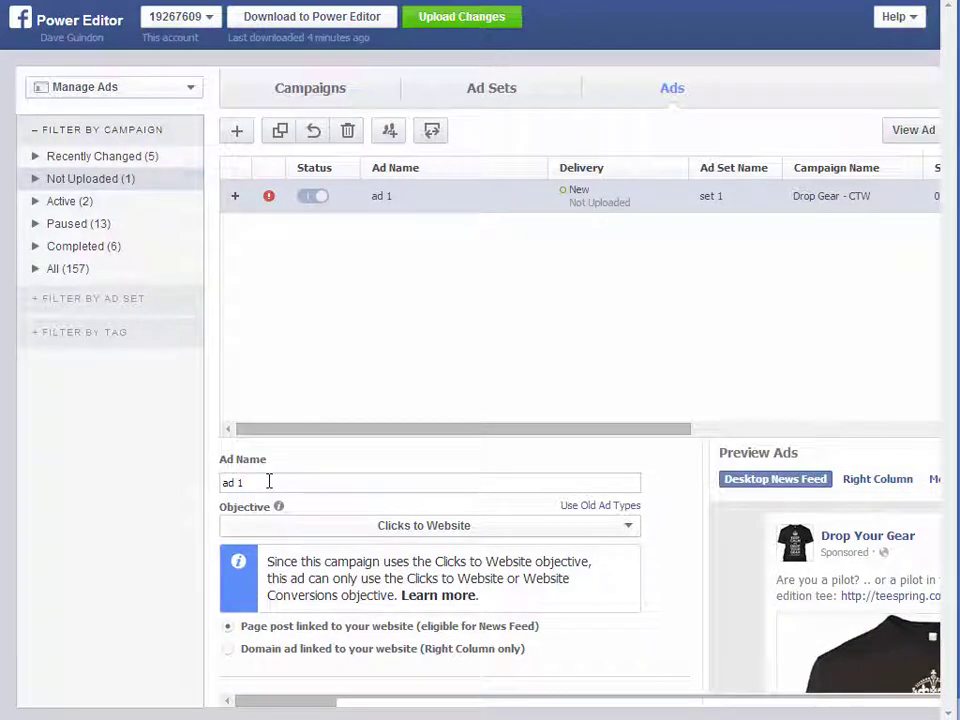
scroll(700, 624, down, 2)
scroll(700, 624, up, 2)
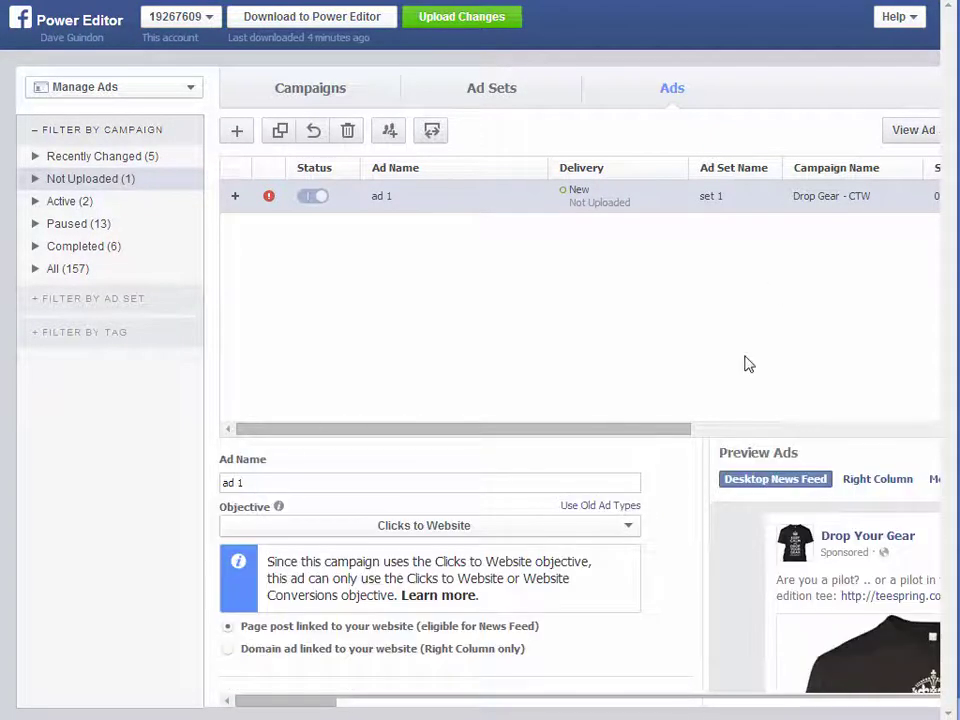
drag(754, 443, 750, 270)
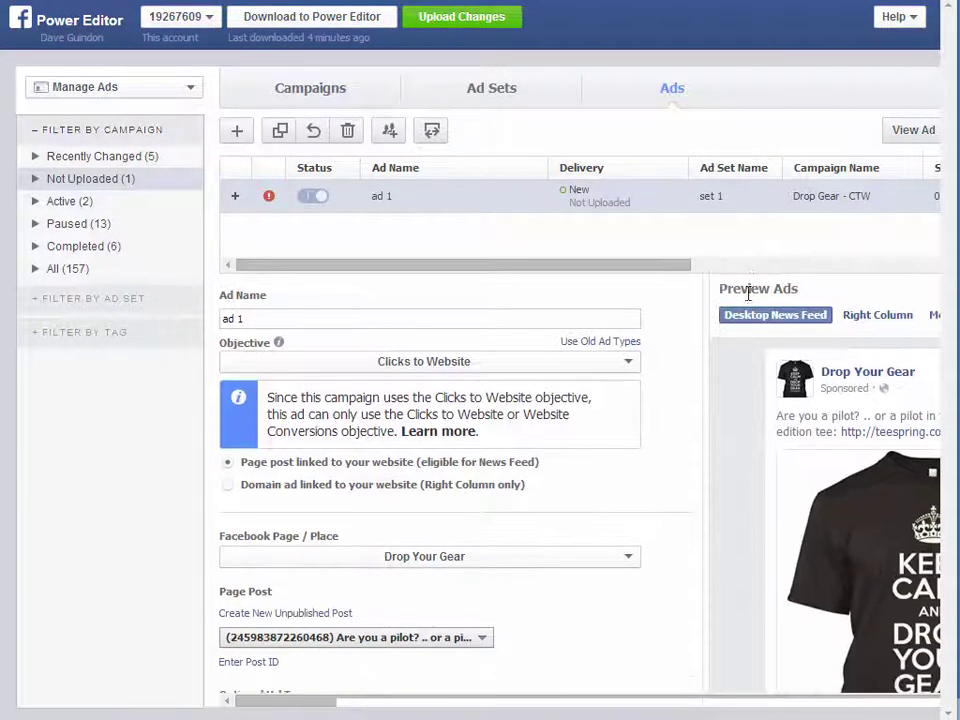
Step: Examine the creative settings of "ad 1", including its objective, linked page, page post and desktop news feed preview
scroll(692, 523, down, 2)
scroll(557, 705, right, 2)
scroll(490, 710, left, 2)
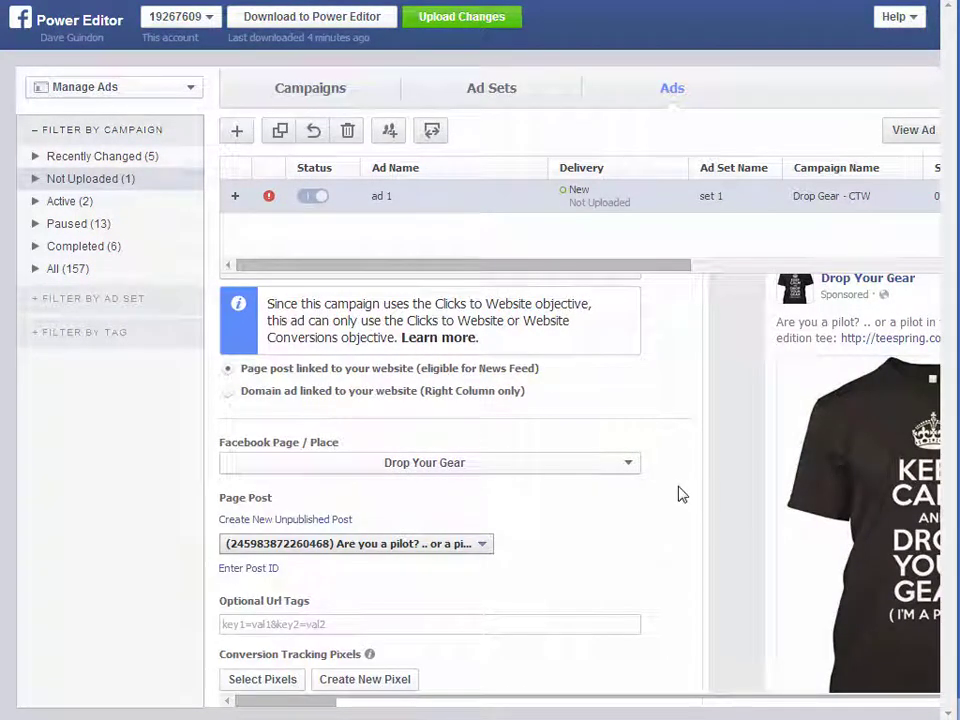
scroll(703, 460, up, 2)
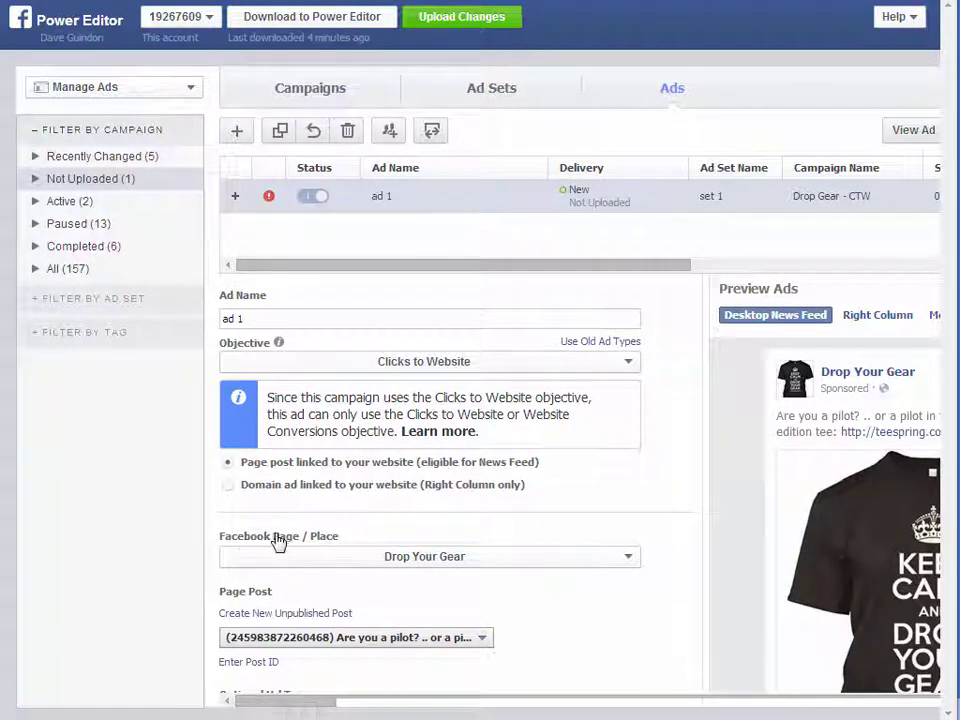
scroll(720, 560, down, 2)
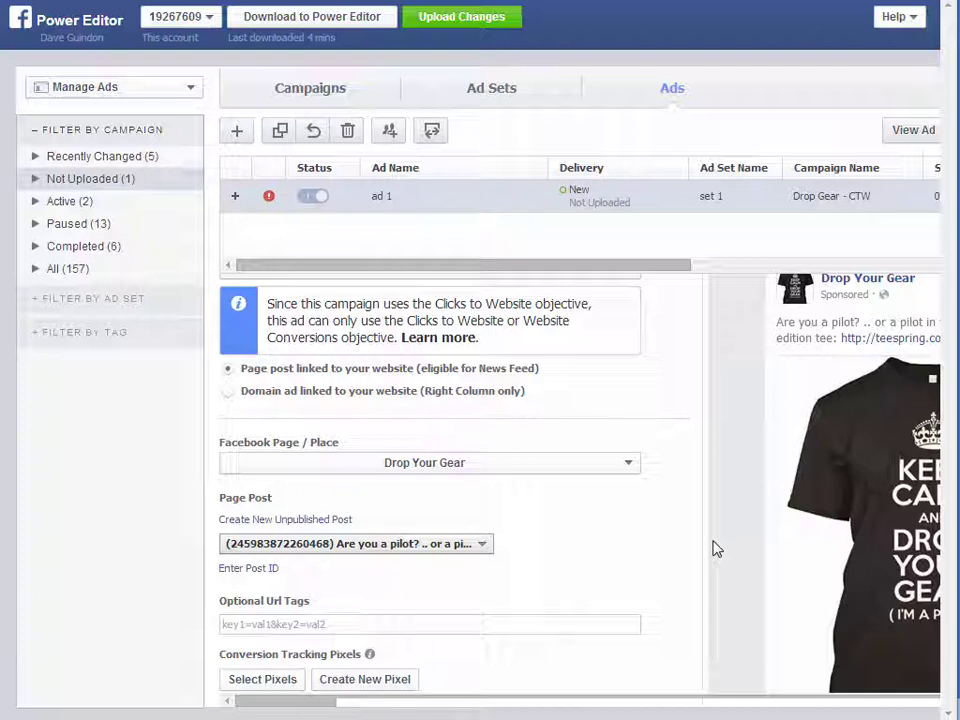
scroll(715, 545, up, 1)
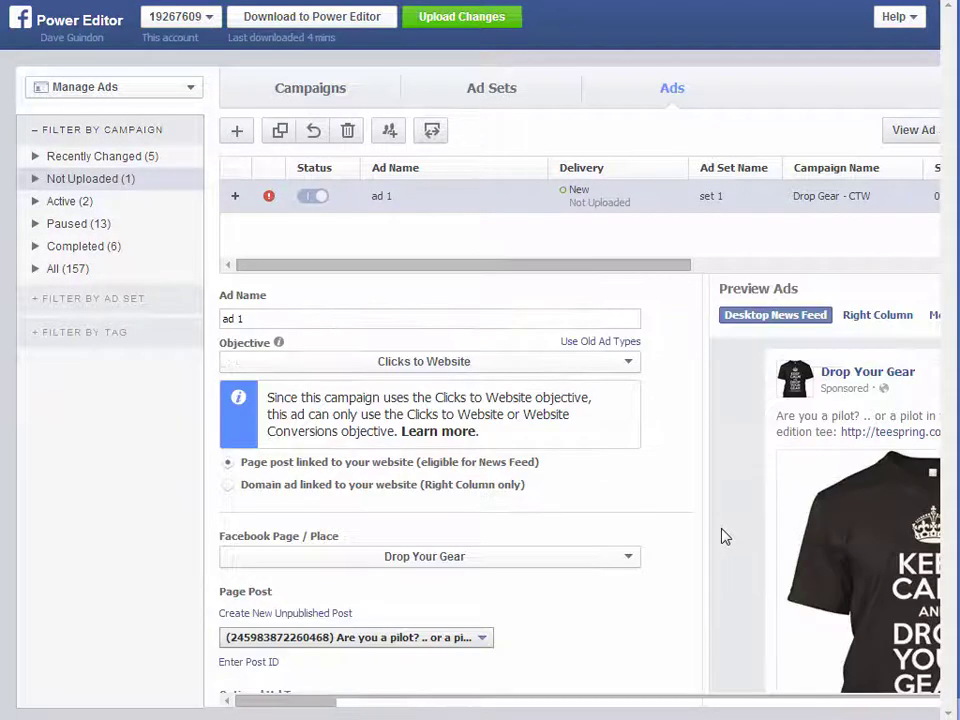
click(574, 700)
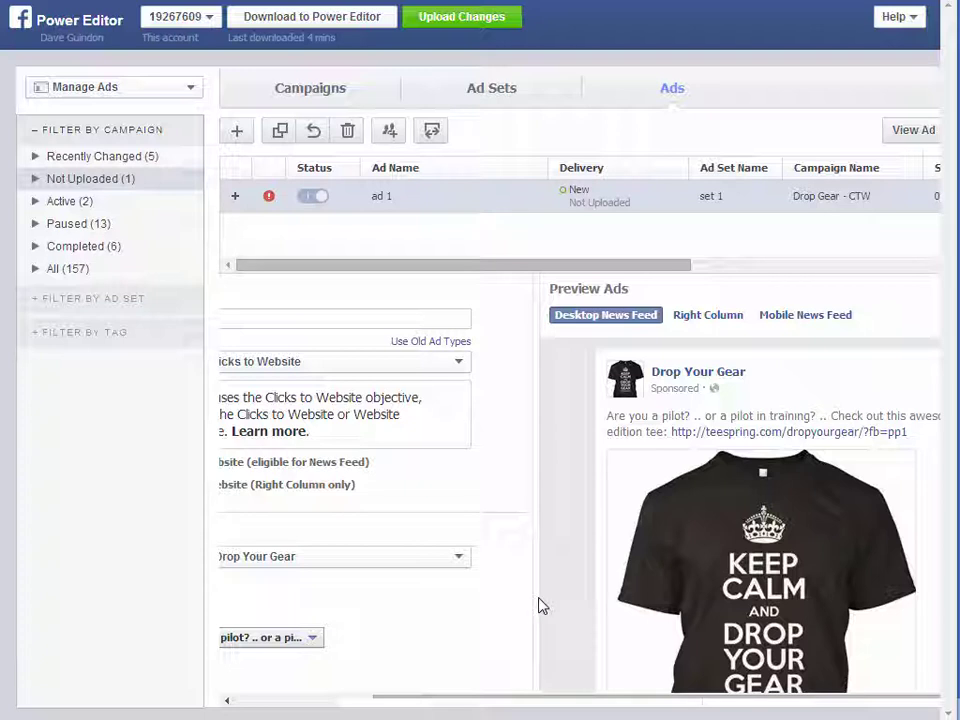
drag(579, 703, 366, 708)
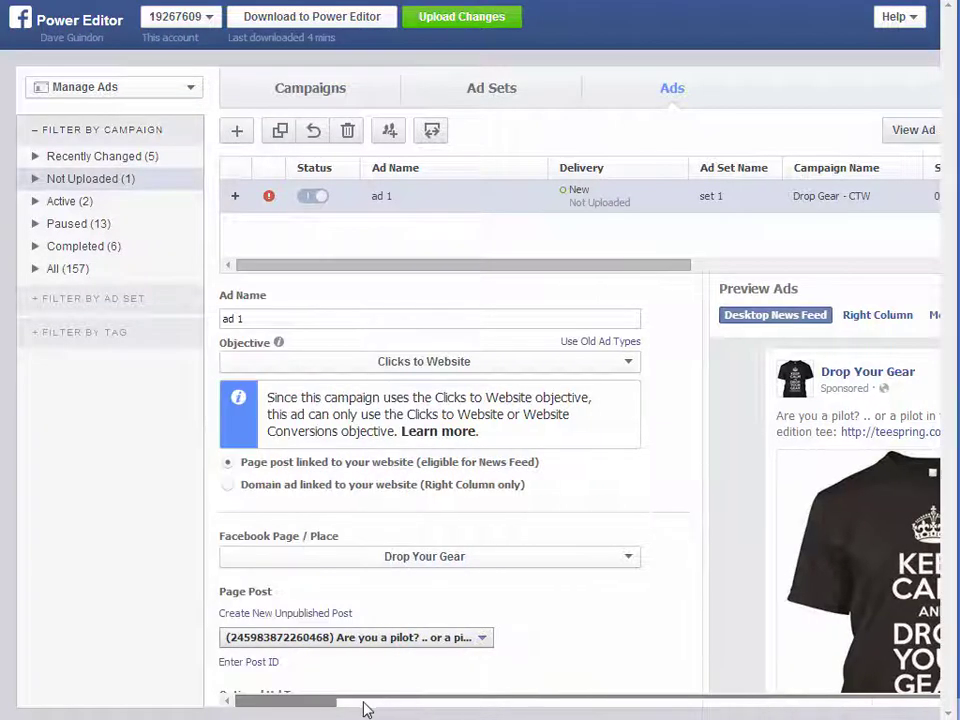
Step: Choose Drop Your Gear as the Facebook page for "ad 1"
scroll(703, 472, down, 2)
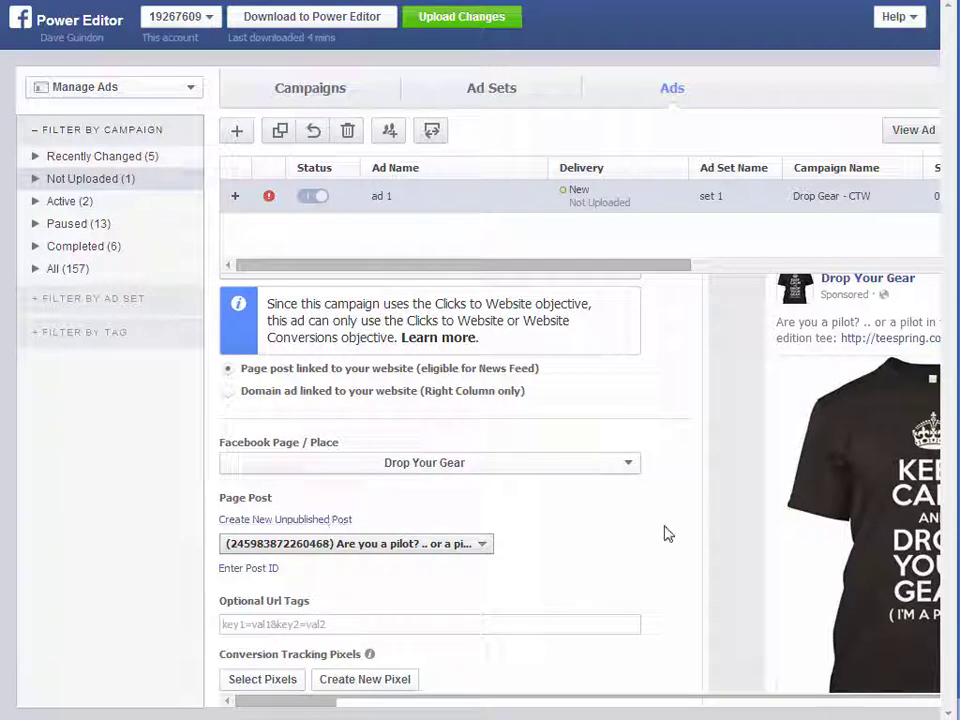
click(463, 467)
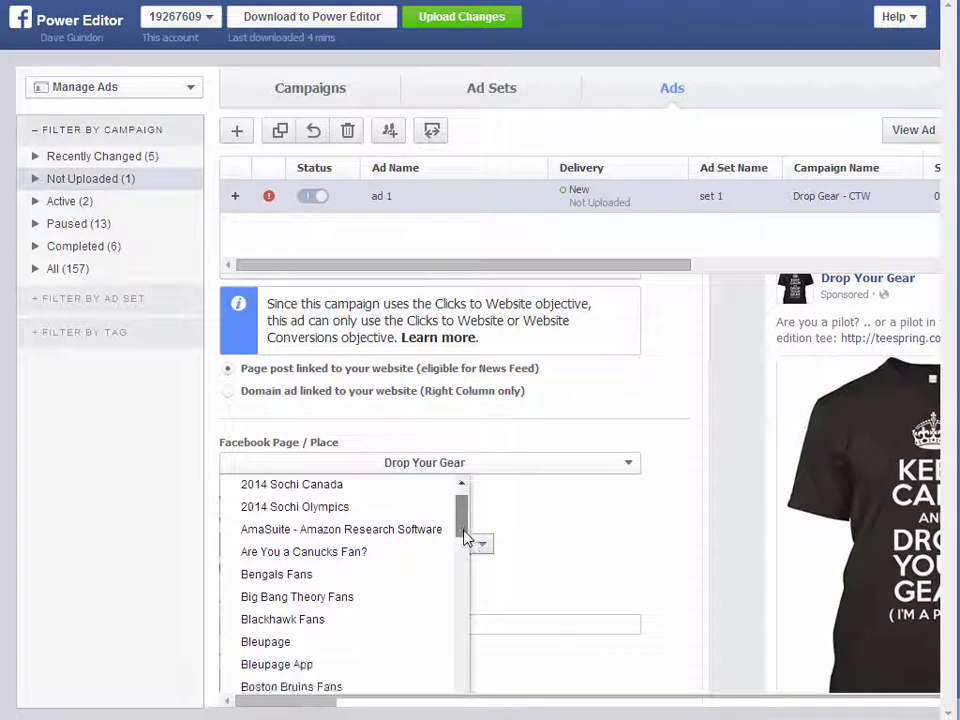
click(368, 487)
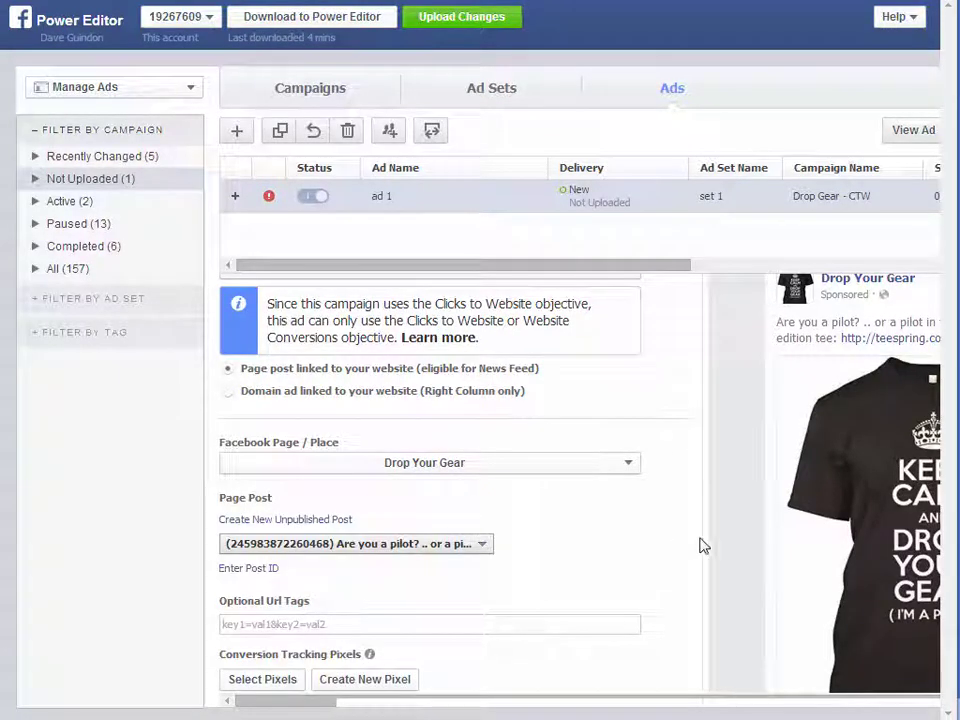
scroll(746, 538, down, 1)
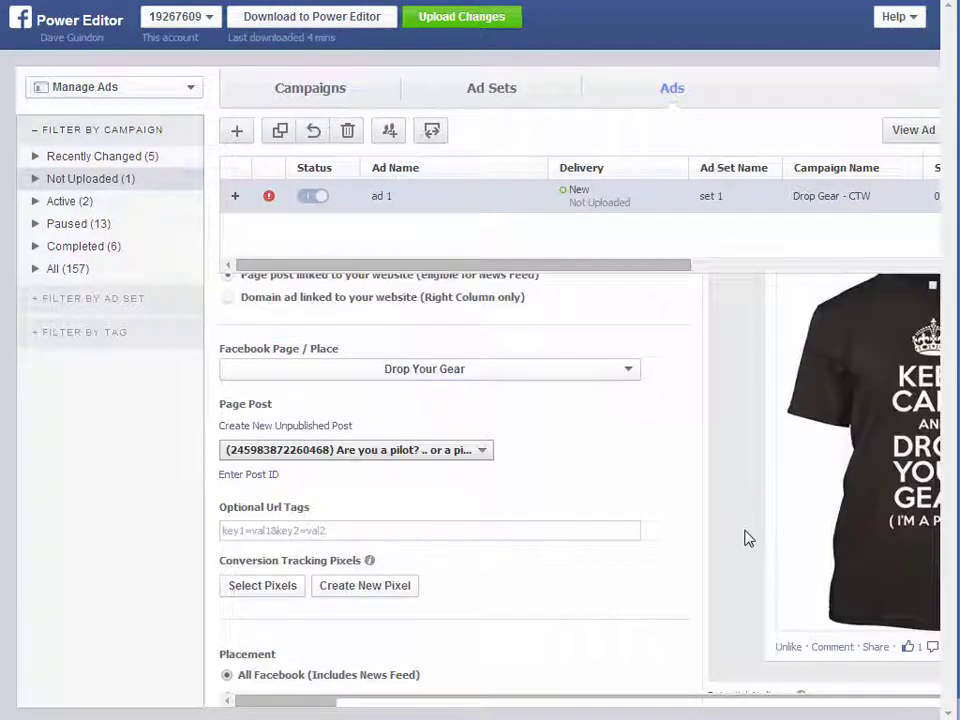
Step: Start a new unpublished page post for "ad 1" with Link as its post type
click(283, 427)
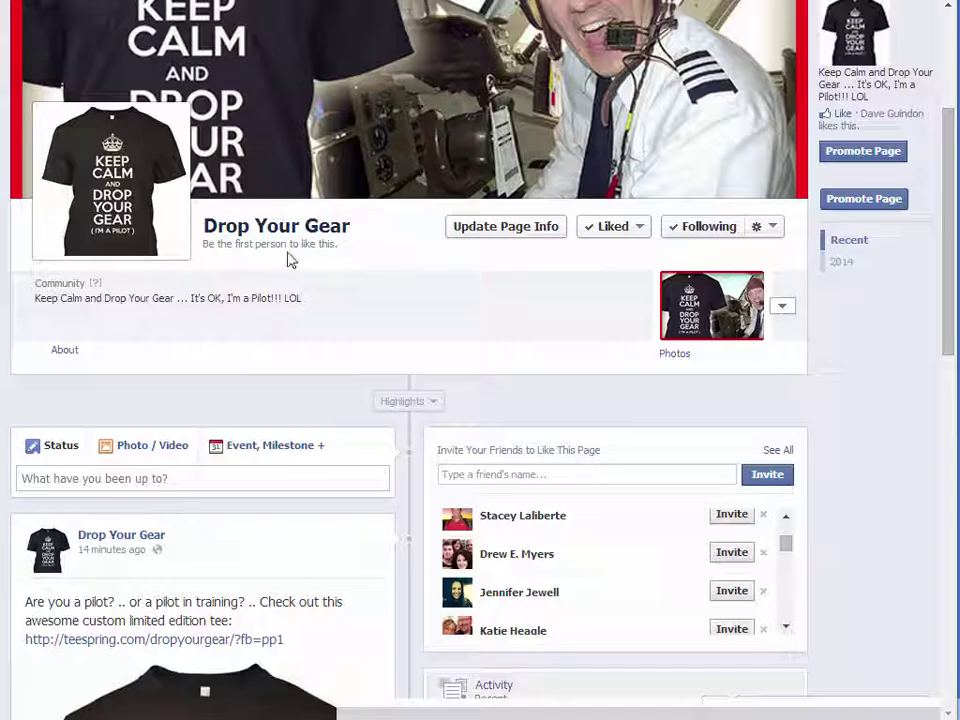
scroll(270, 410, down, 4)
scroll(270, 410, down, 2)
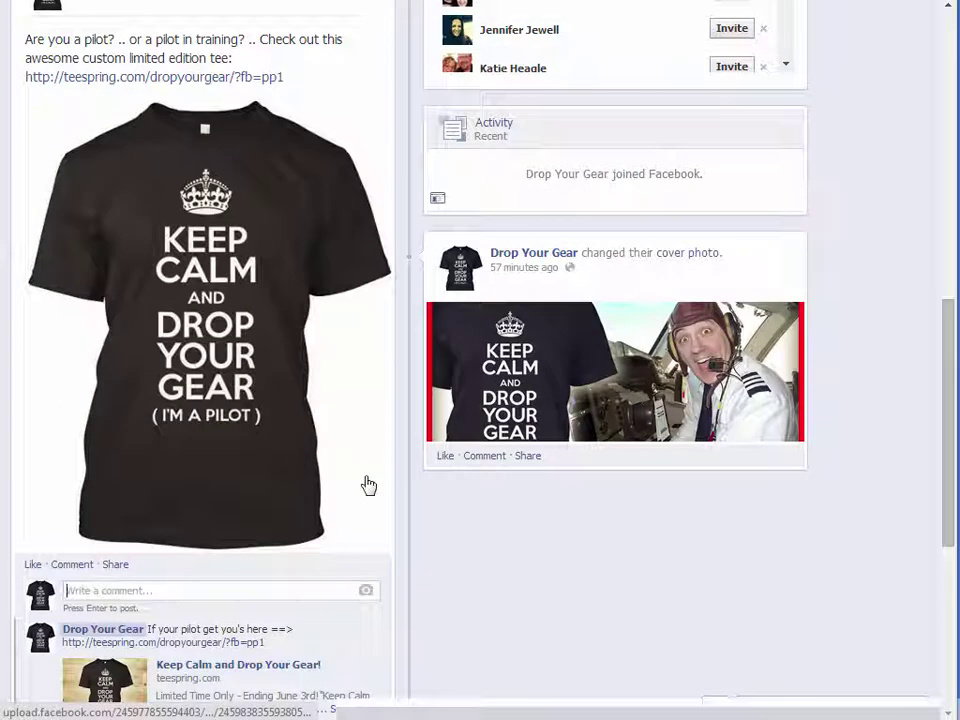
scroll(366, 478, up, 1)
scroll(229, 180, up, 2)
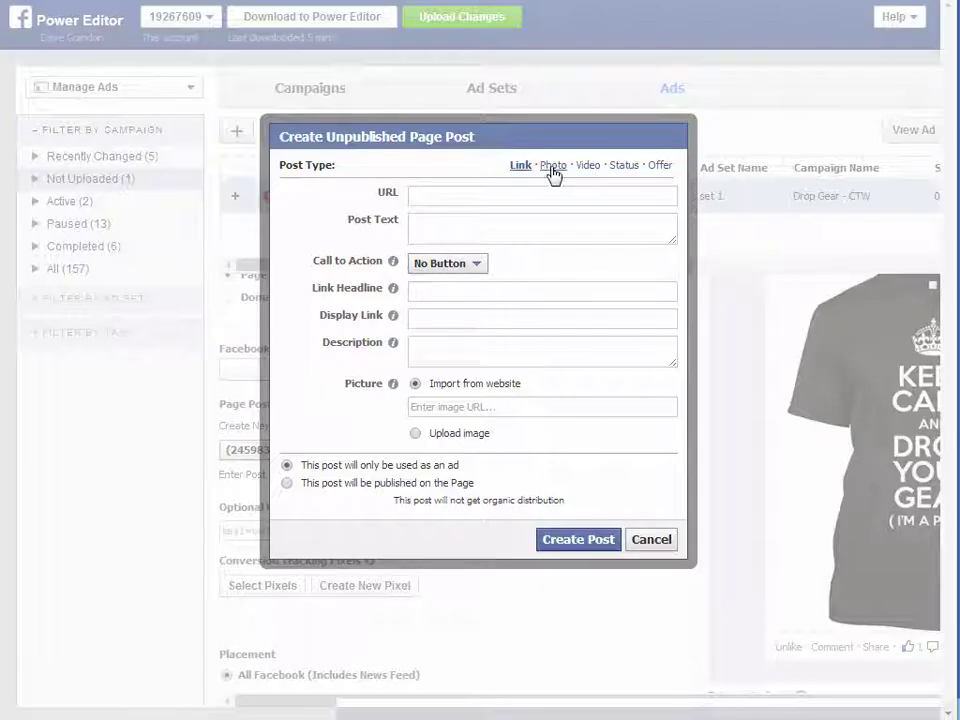
click(551, 166)
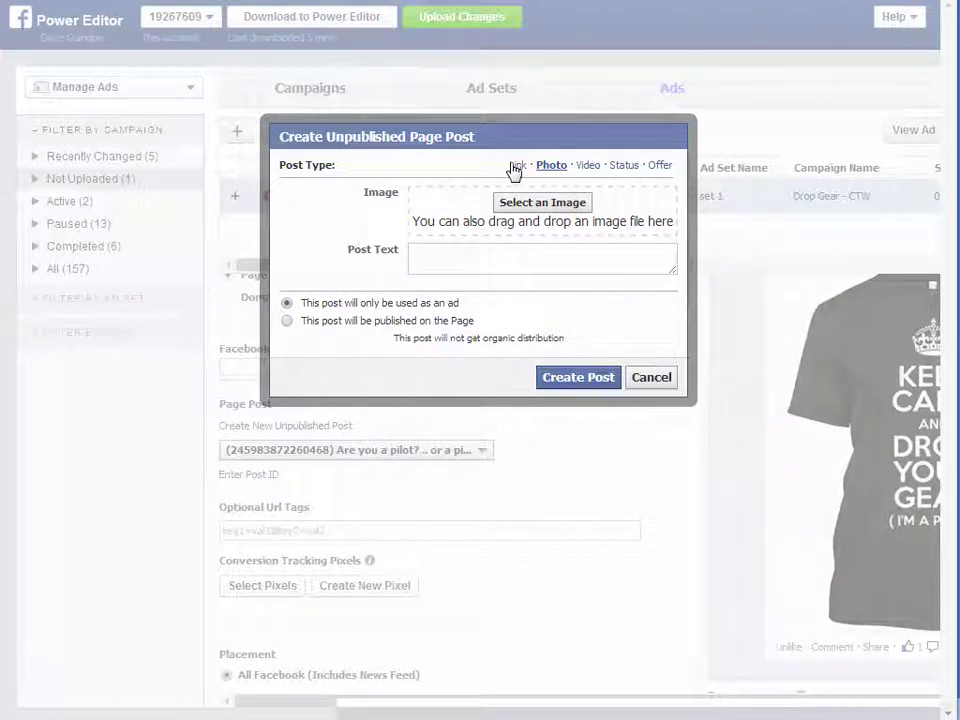
click(518, 167)
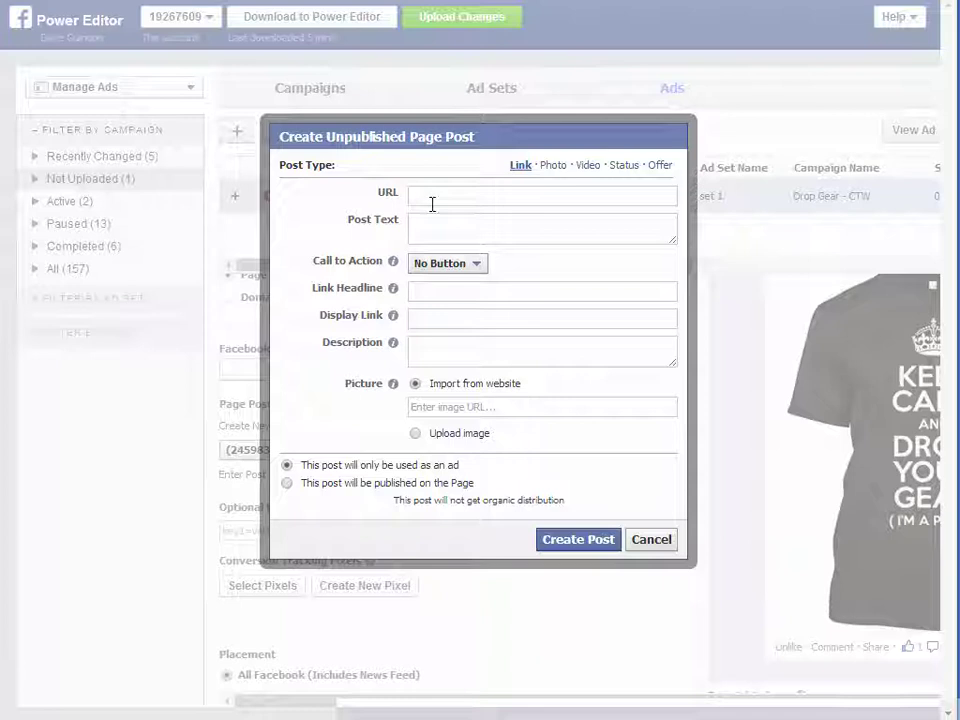
click(432, 204)
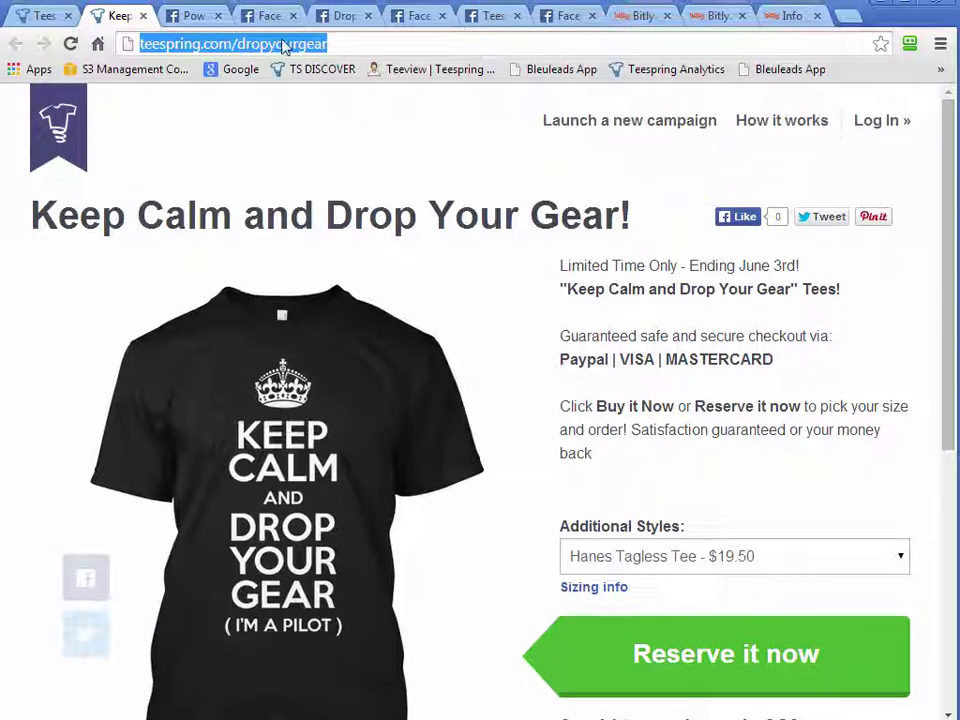
right_click(285, 44)
click(322, 103)
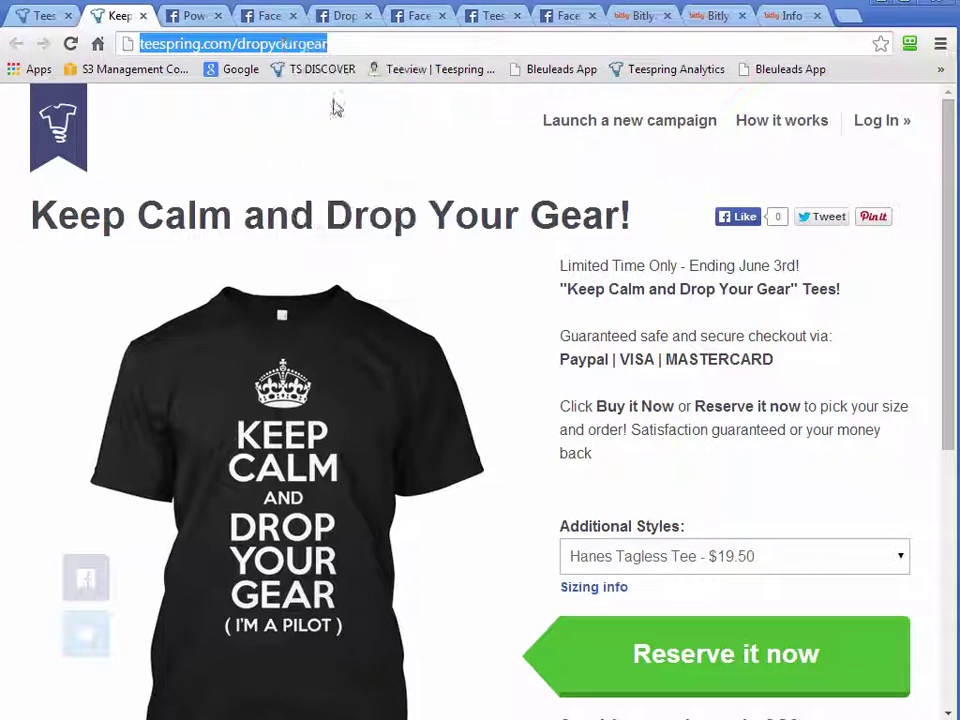
click(190, 16)
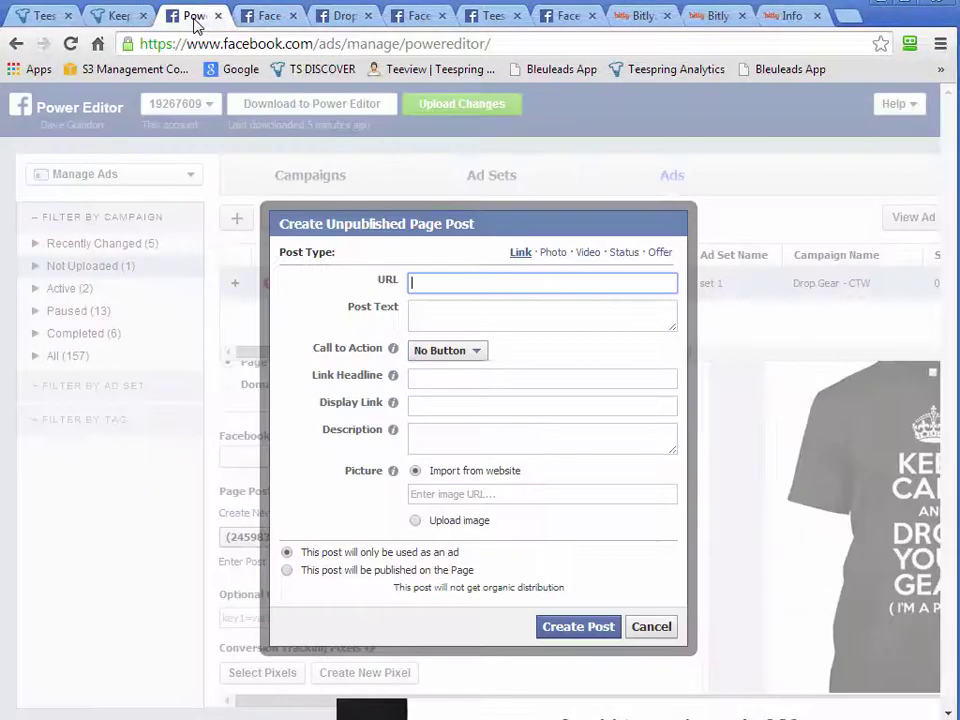
right_click(444, 284)
click(491, 394)
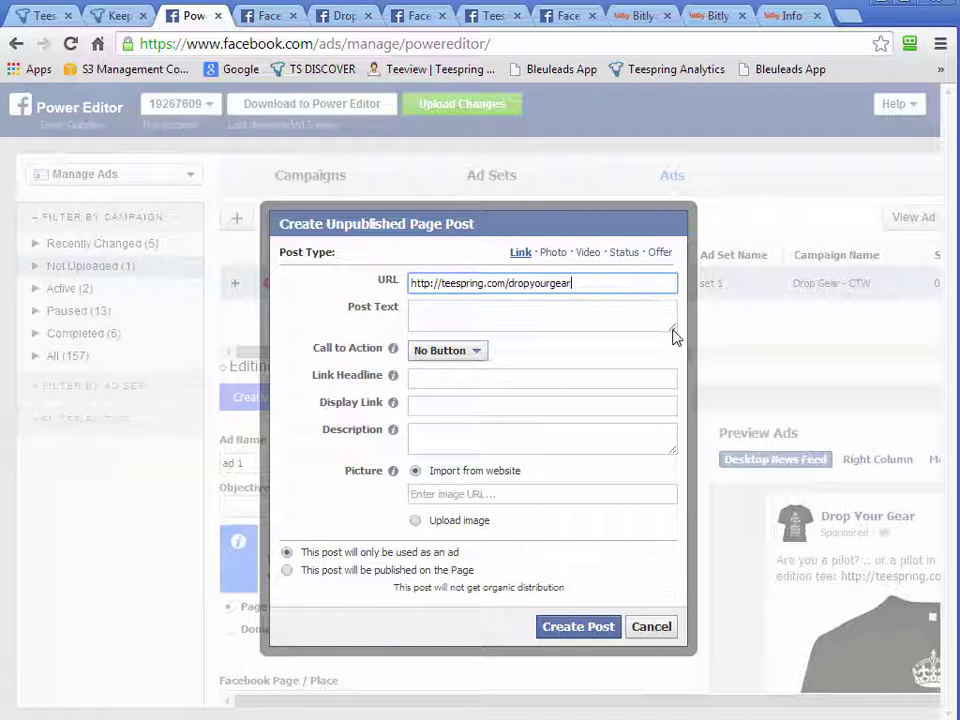
drag(673, 334, 674, 362)
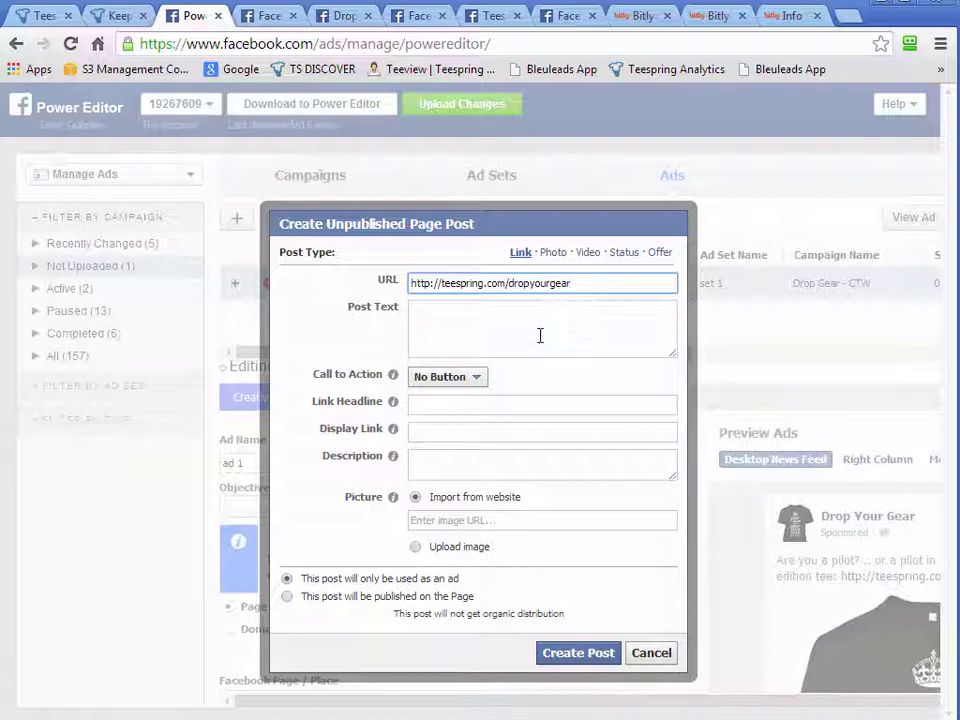
click(469, 331)
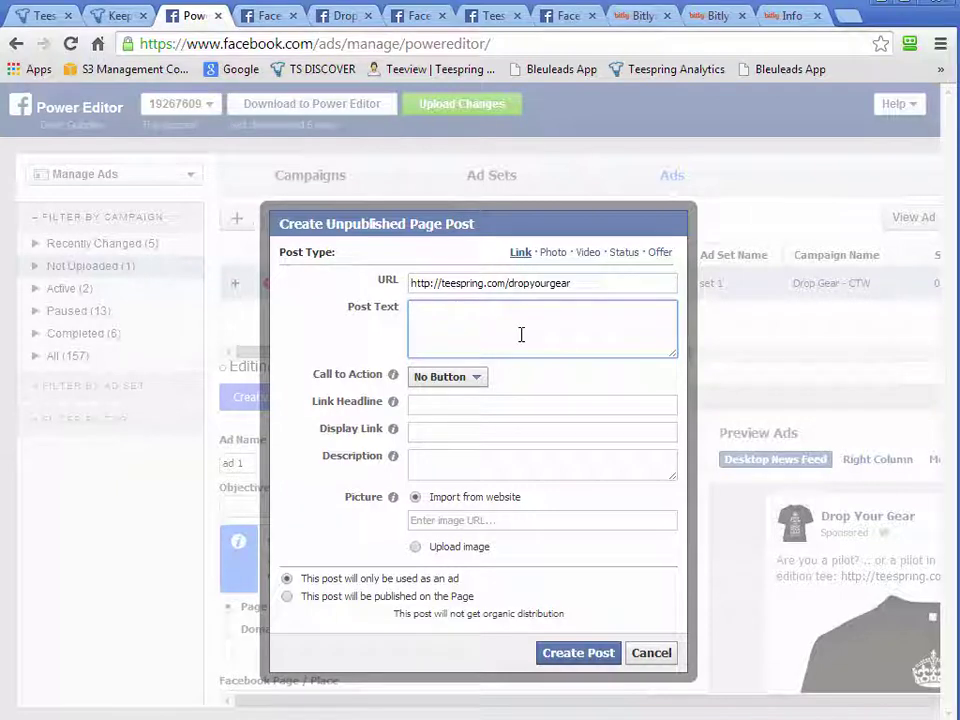
text(***>>>>>+++:LAINDEPOAWUHFP(*)
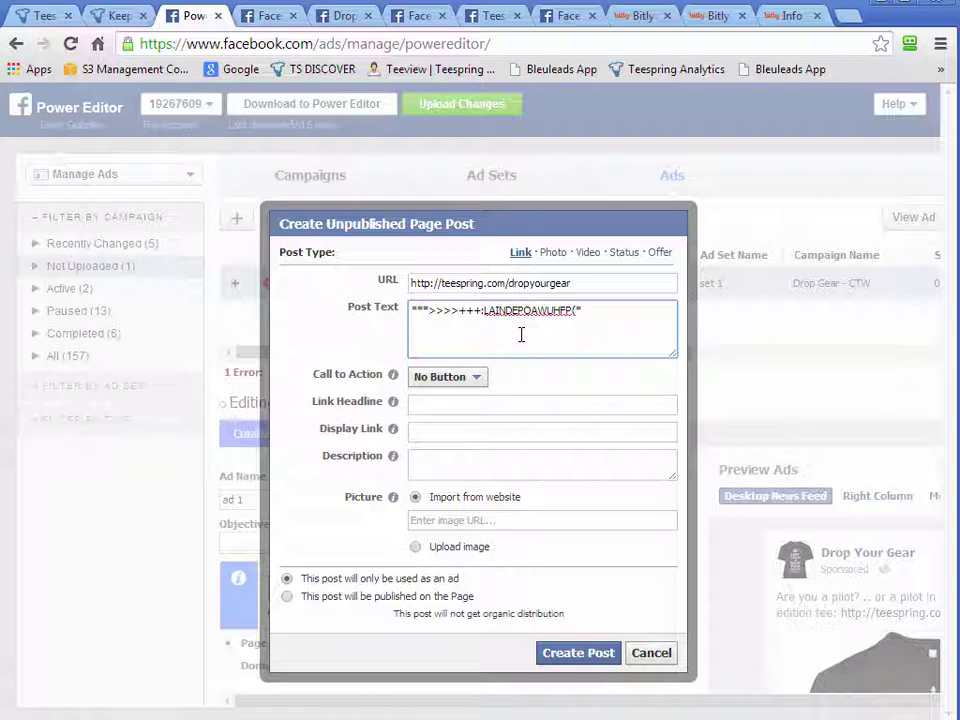
key(ctrl+a)
key(BackSpace)
text(.."")
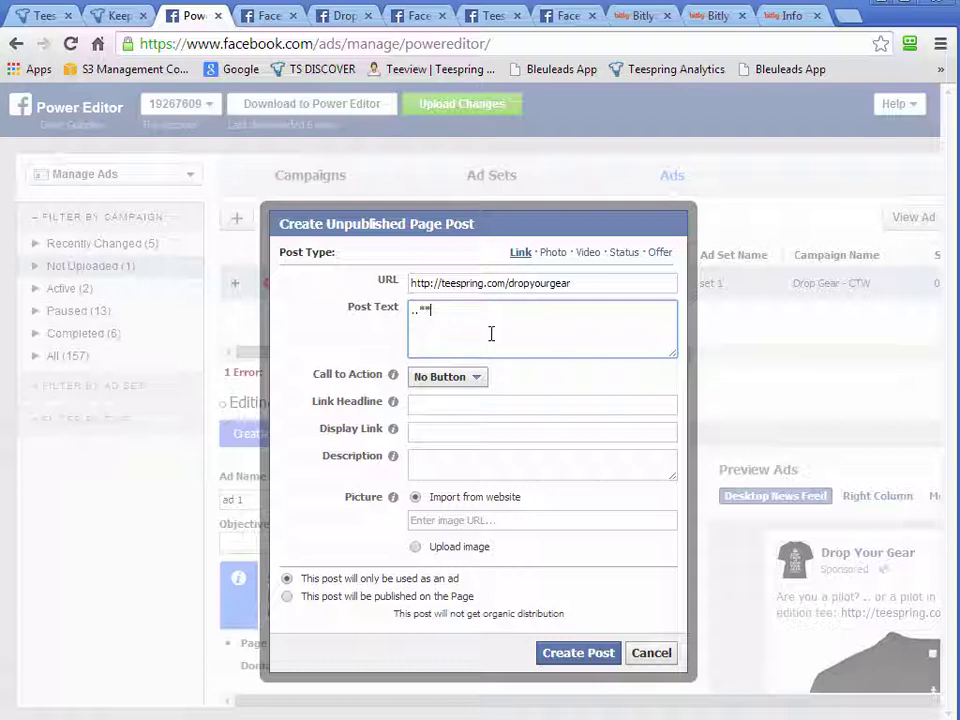
key(BackSpace)
key(BackSpace)
key(BackSpace)
key(BackSpace)
Step: Draft the post text "***** (((( 72-HOUR SPECIAL))) *****" for the unpublished post
text(*****)
text( 72 )
text(SPECIAL *****)
click(458, 312)
text(-HOUR)
key(Left)
key(Left)
key(Left)
key(Left)
key(Left)
key(Left)
key(Left)
text((()
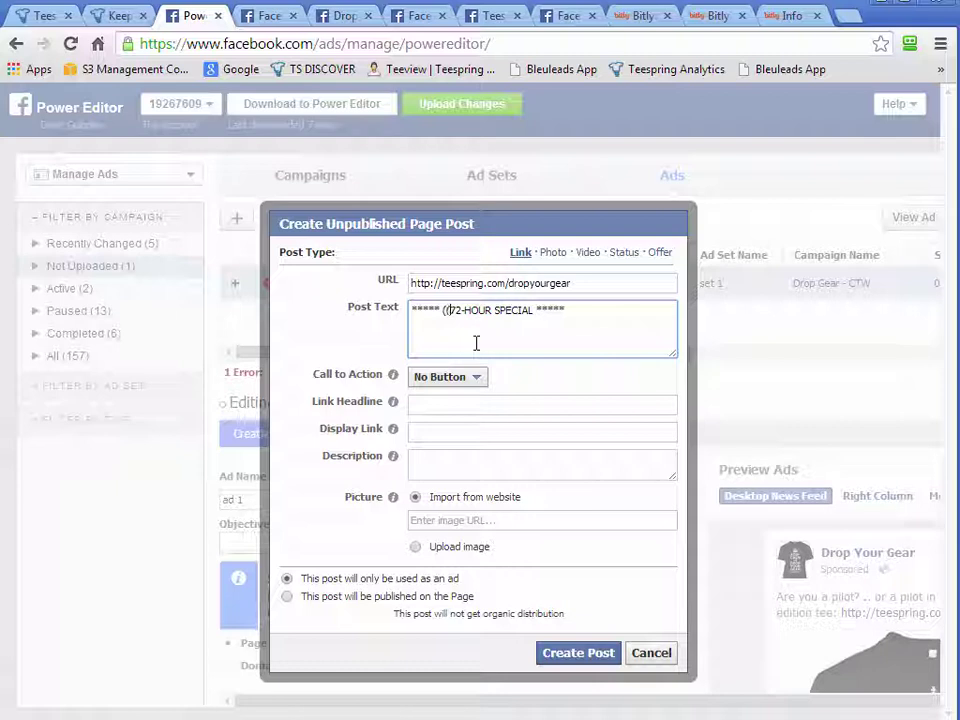
text((()
click(551, 336)
key(Left)
text())))
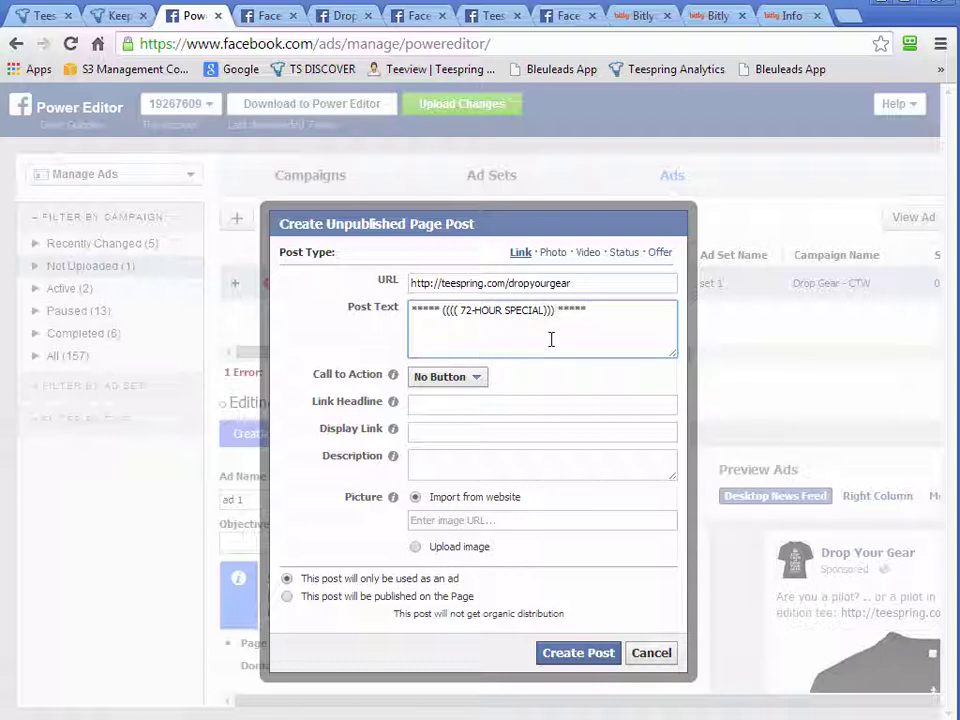
Step: Erase the 72-hour special draft from the post text
key(Left)
key(Left)
key(Left)
key(Left)
key(shift+End)
key(BackSpace)
key(ctrl+a)
key(BackSpace)
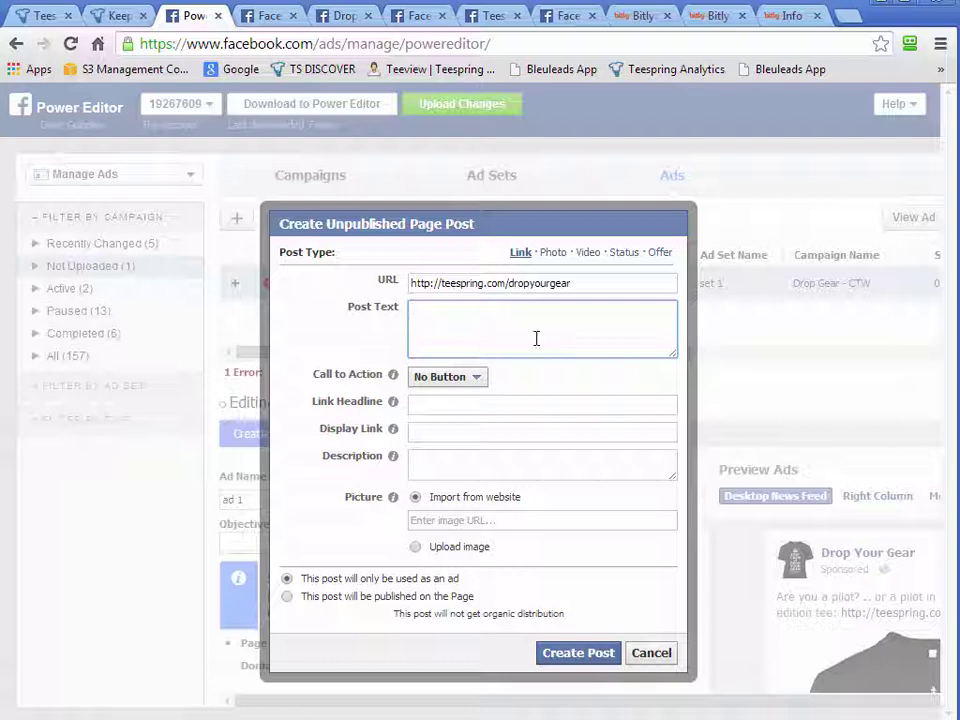
Step: Copy the "Are you a pilot?" text with its link from the Drop Your Gear page post into the new post's text
click(268, 18)
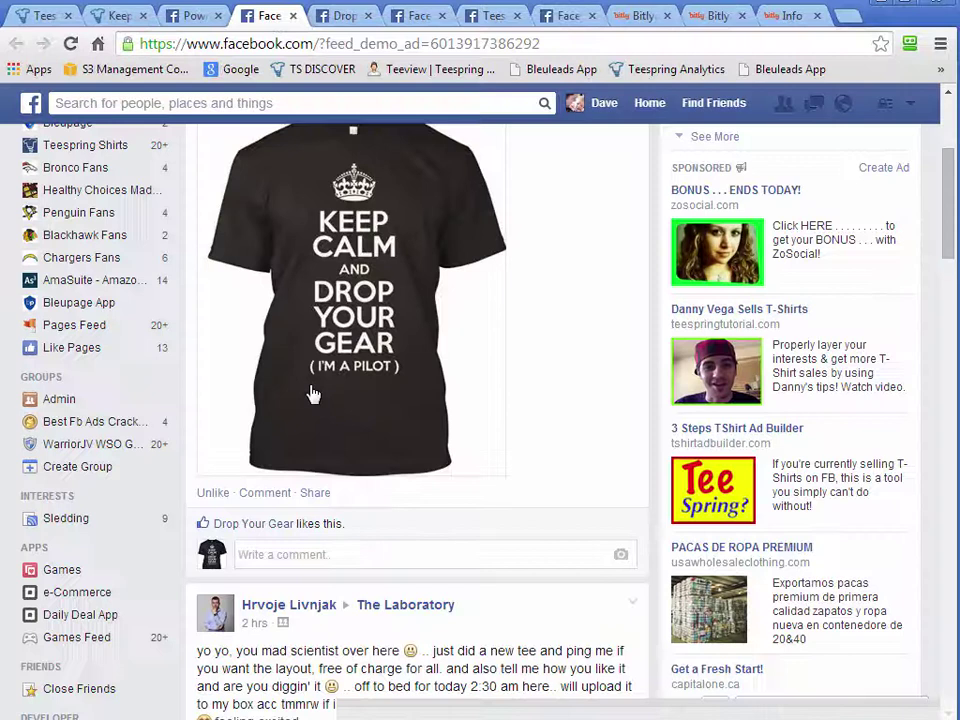
click(188, 17)
click(340, 16)
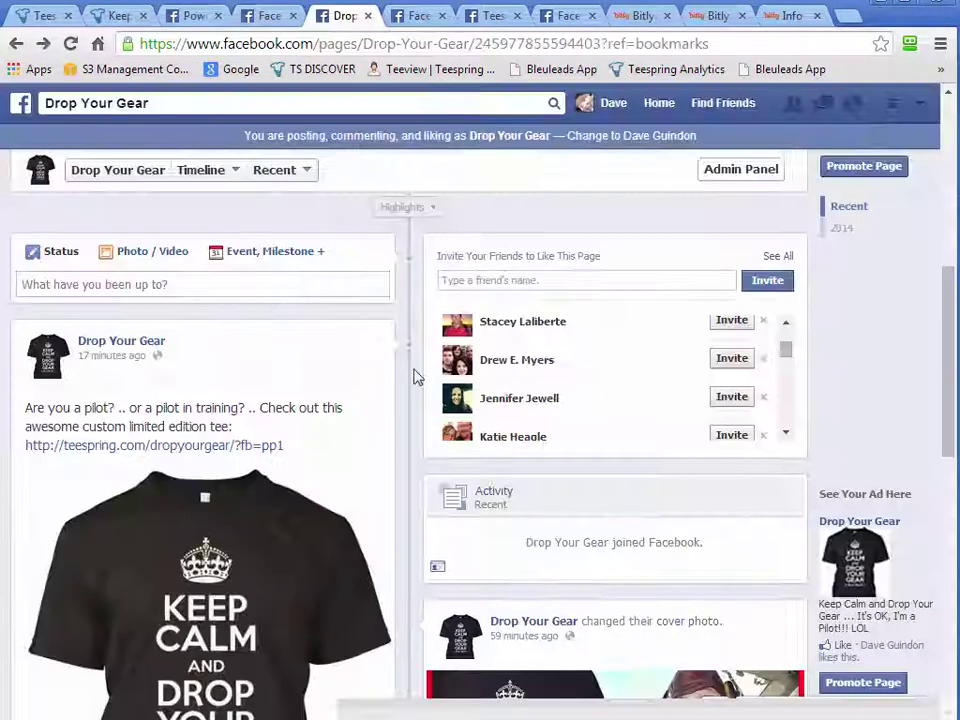
drag(291, 455, 24, 406)
key(ctrl+c)
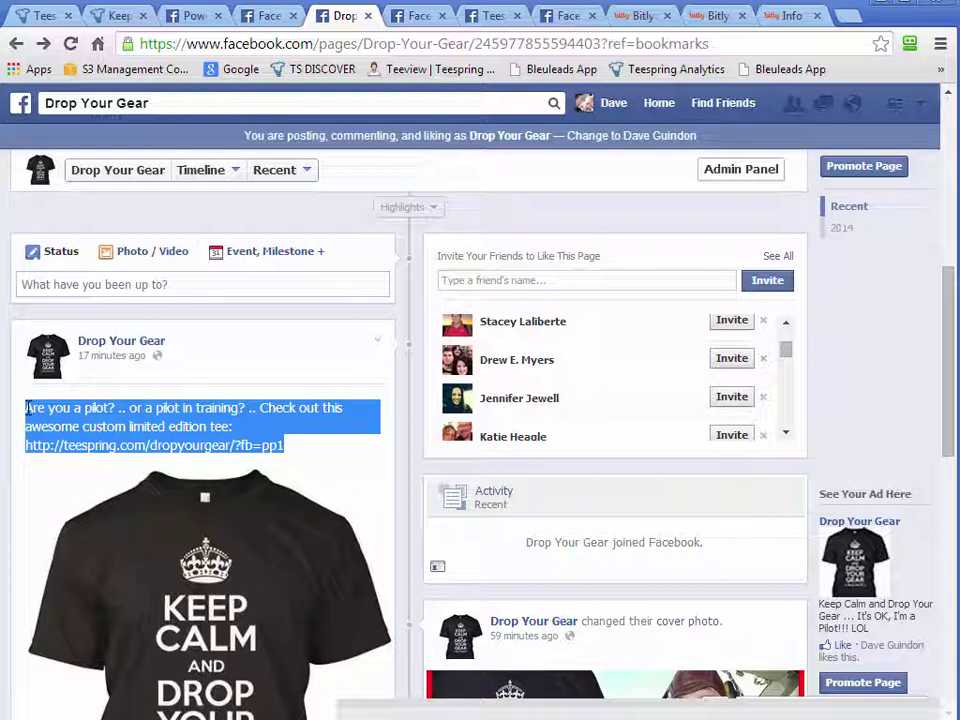
click(190, 16)
key(ctrl+v)
drag(618, 337, 573, 336)
key(BackSpace)
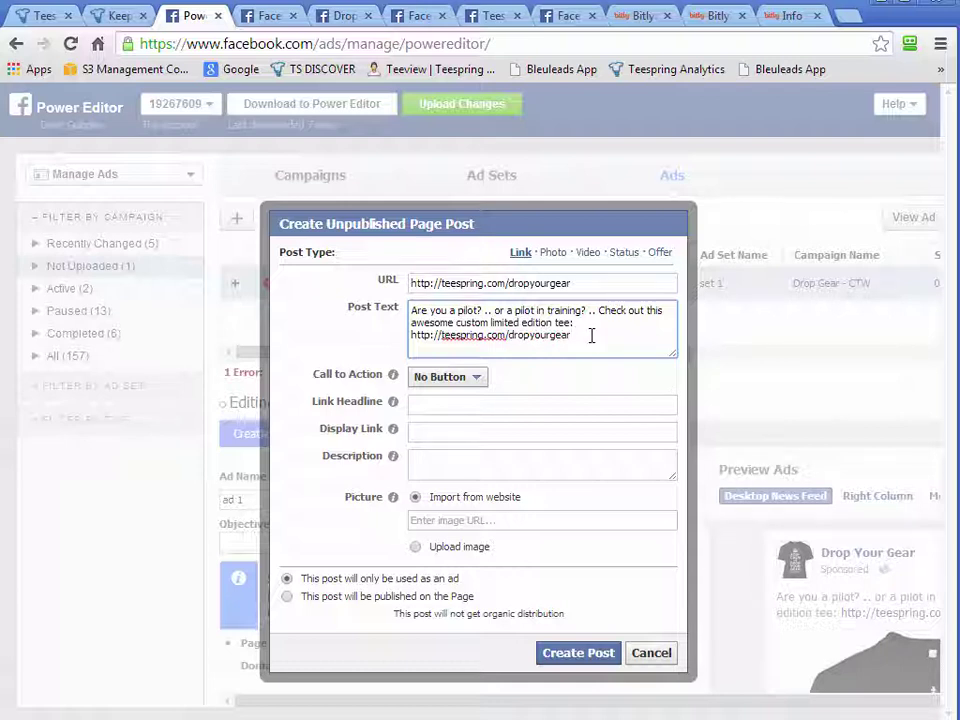
key(Home)
text(==>)
key(Return)
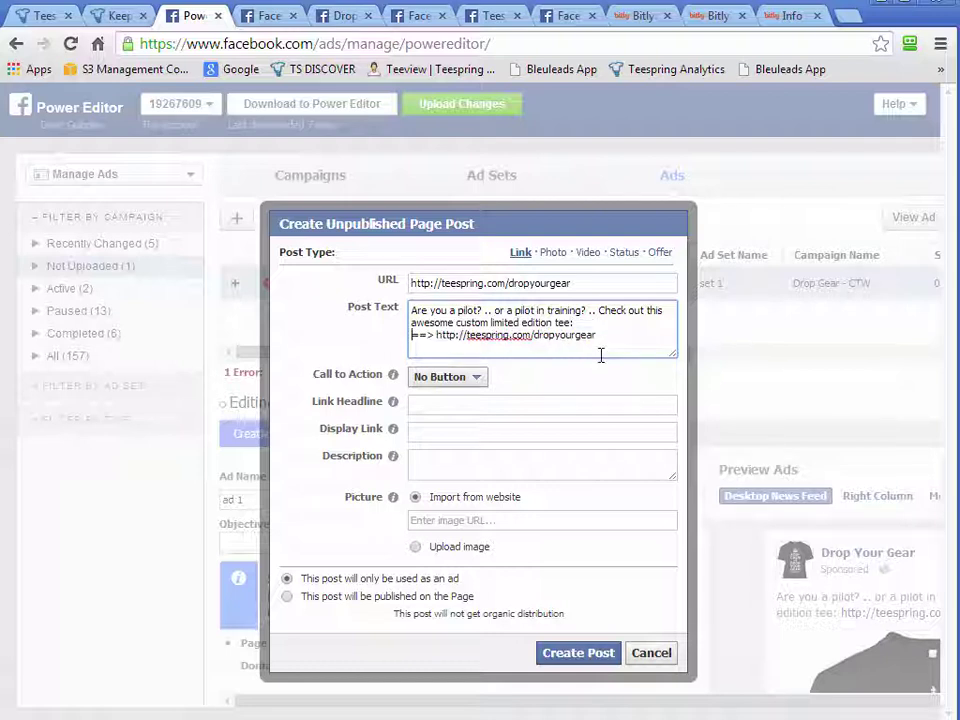
Step: Keep the call to action at No Button and set the link headline to "BUY HERE FOR ONLY $19.50"
click(479, 383)
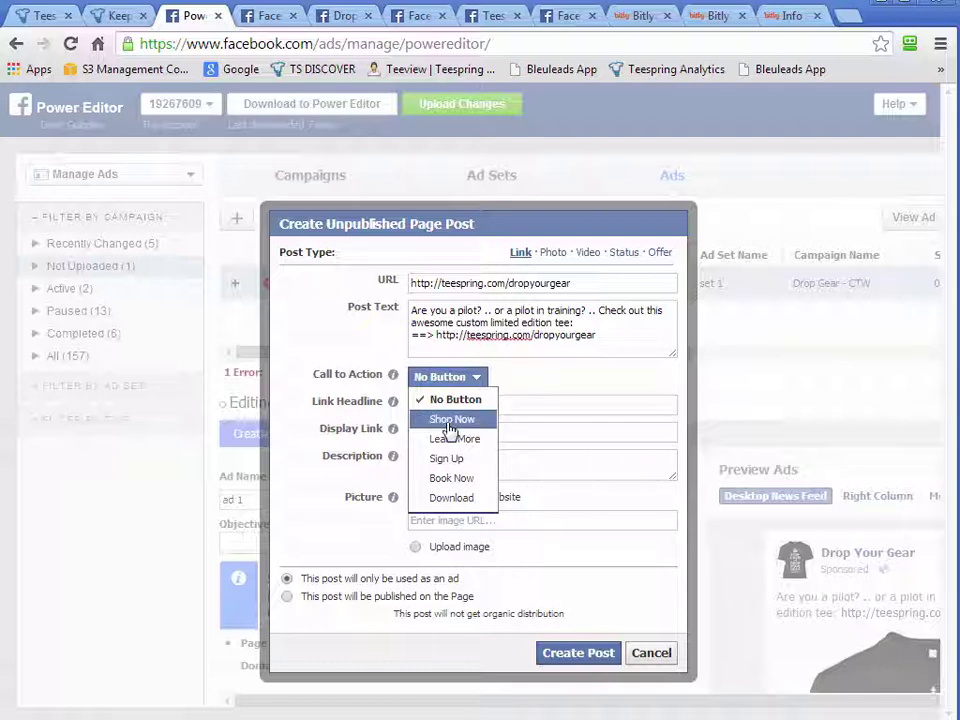
click(508, 404)
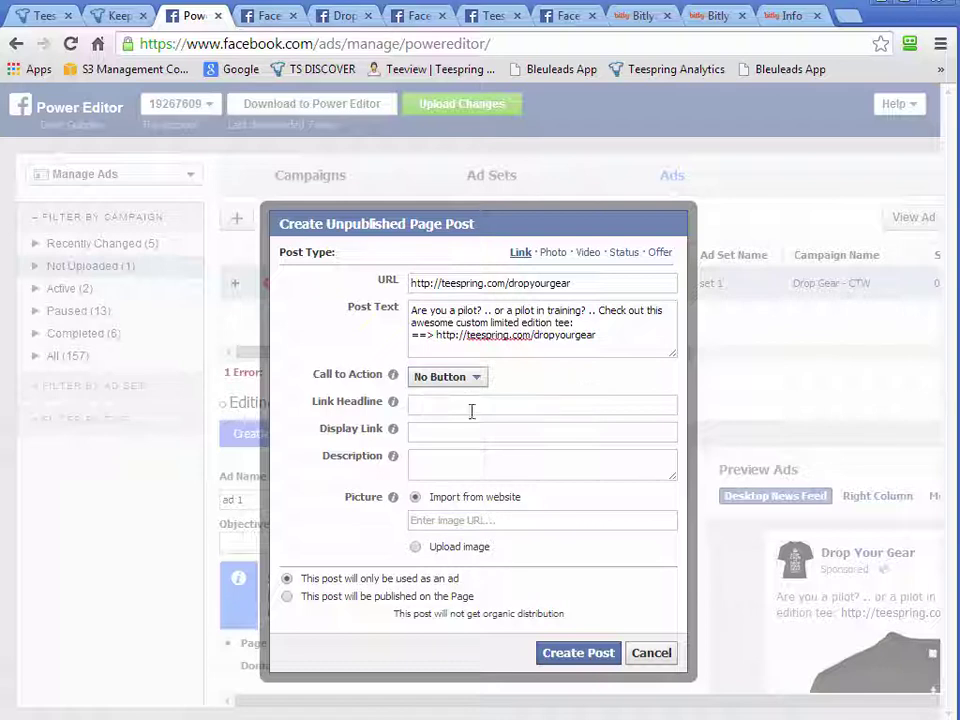
click(464, 407)
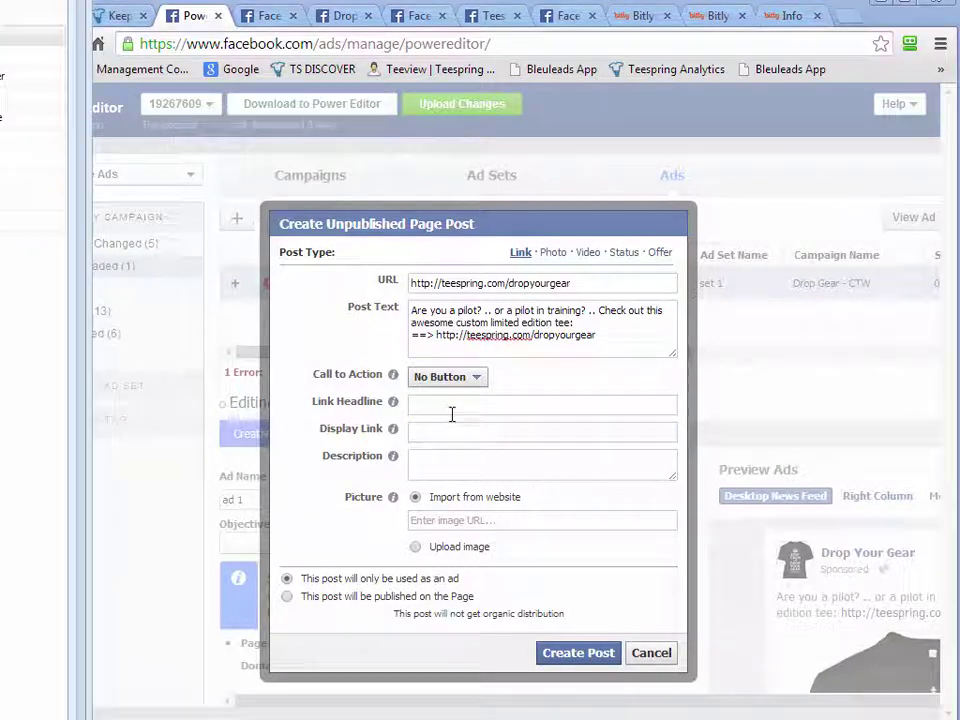
click(499, 415)
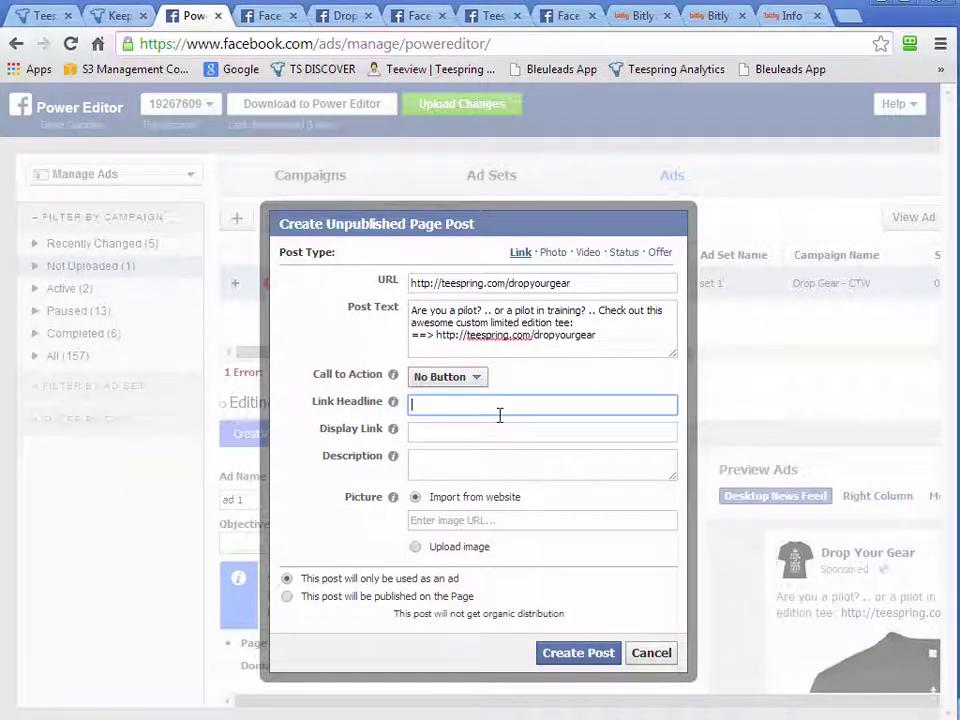
text(BUY HERE FO)
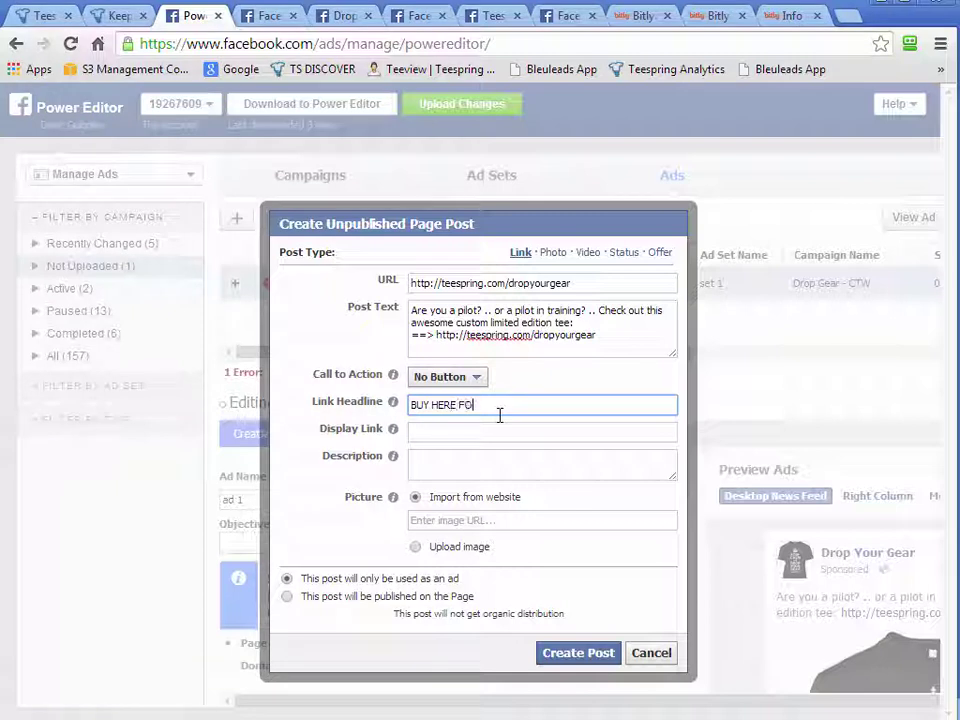
text(R ONLY $19.50)
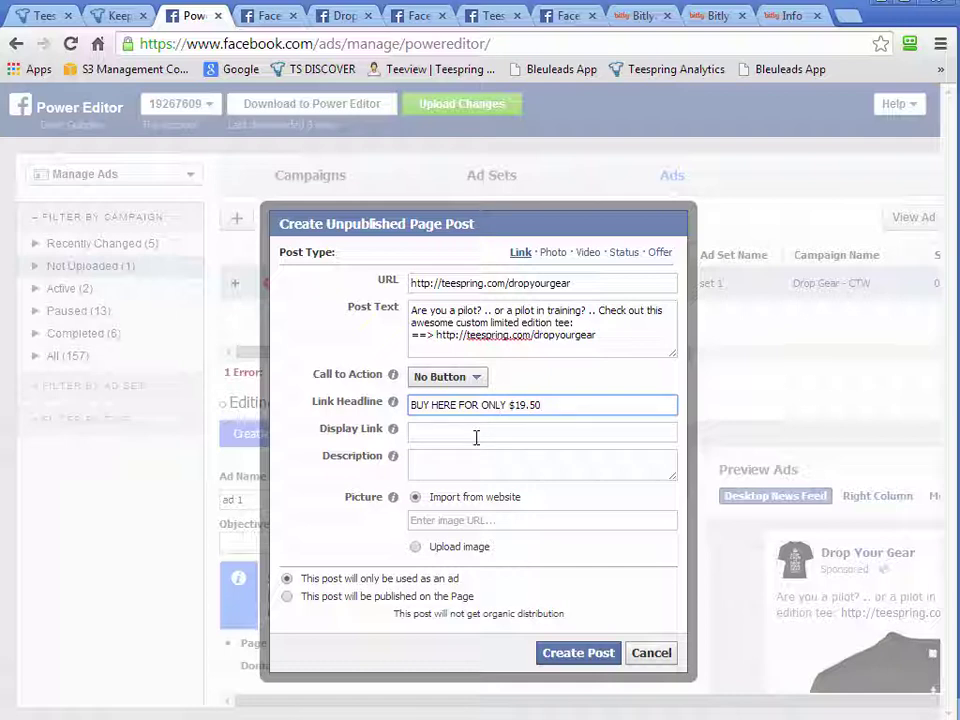
click(800, 16)
click(71, 43)
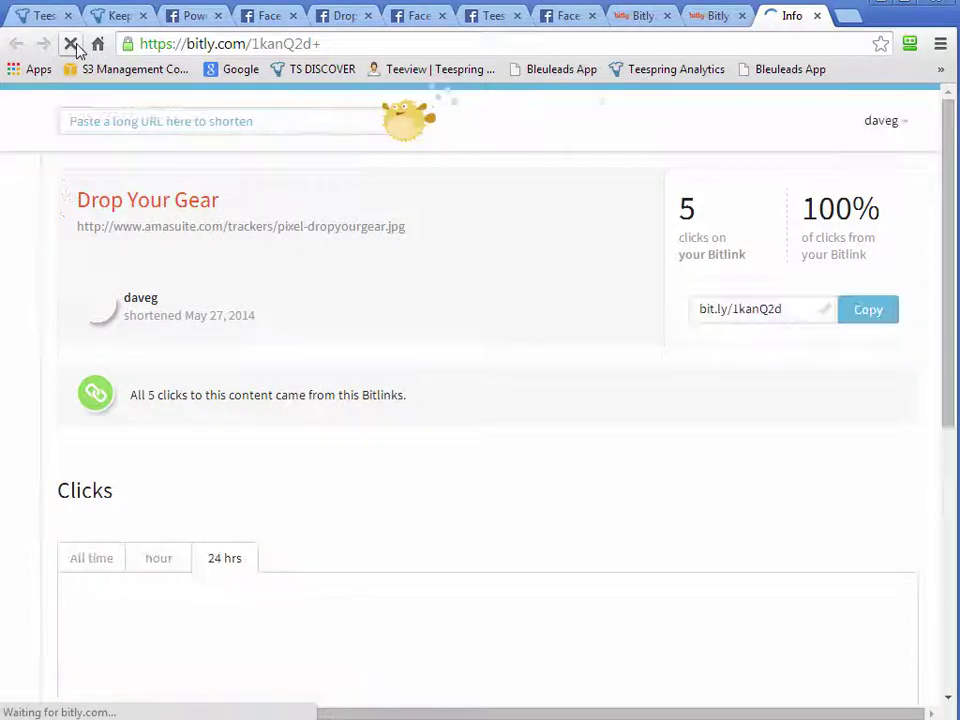
click(566, 18)
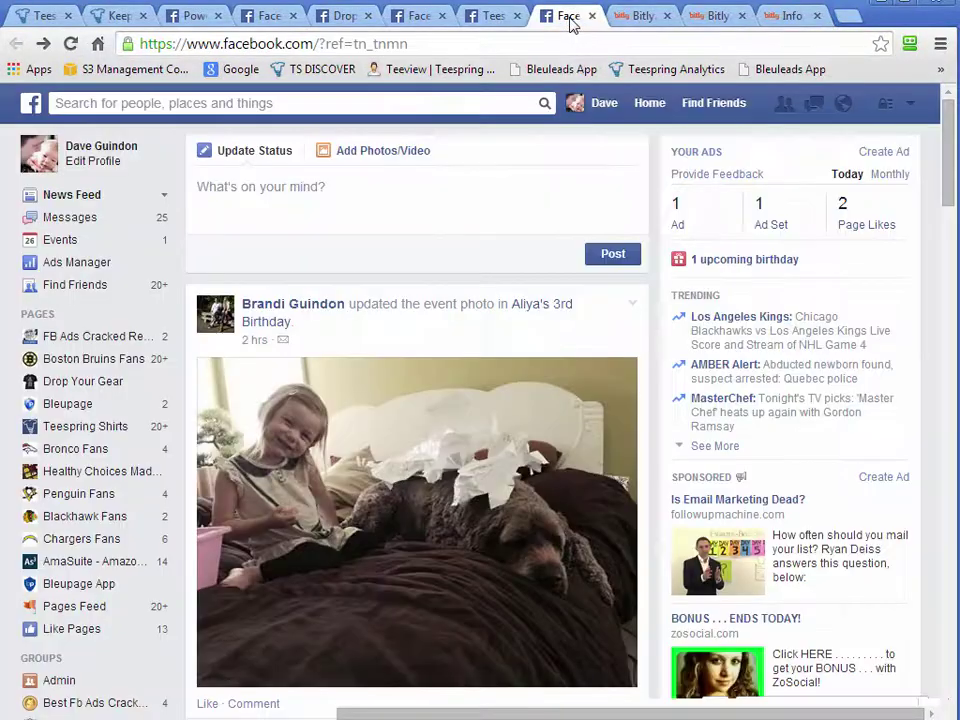
click(197, 17)
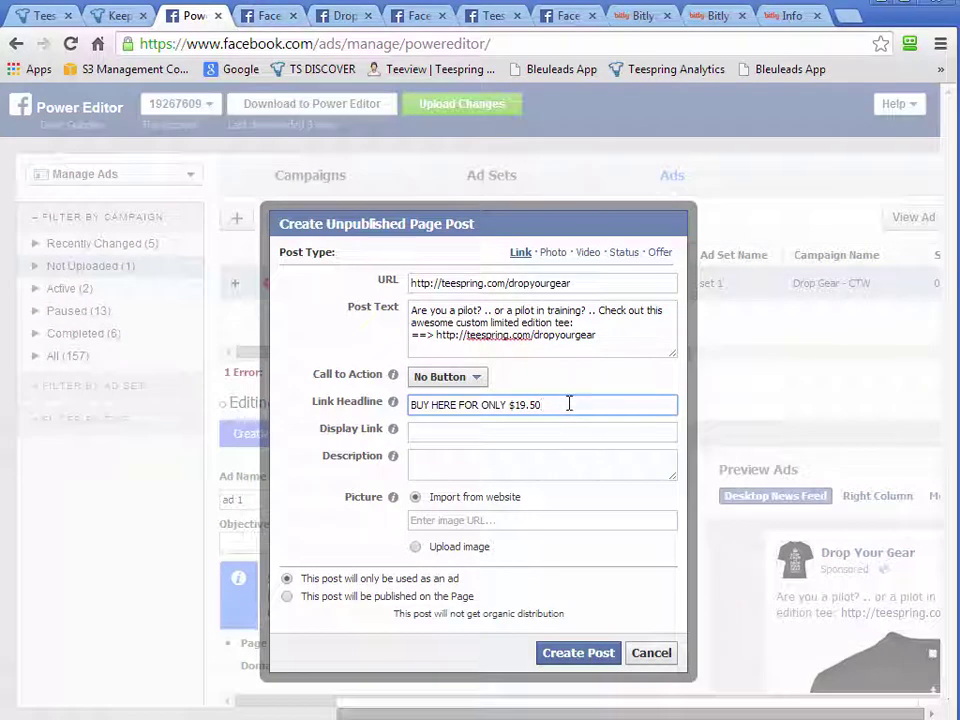
Step: Set the post's display link text to "Offer Ends Soon"
click(537, 434)
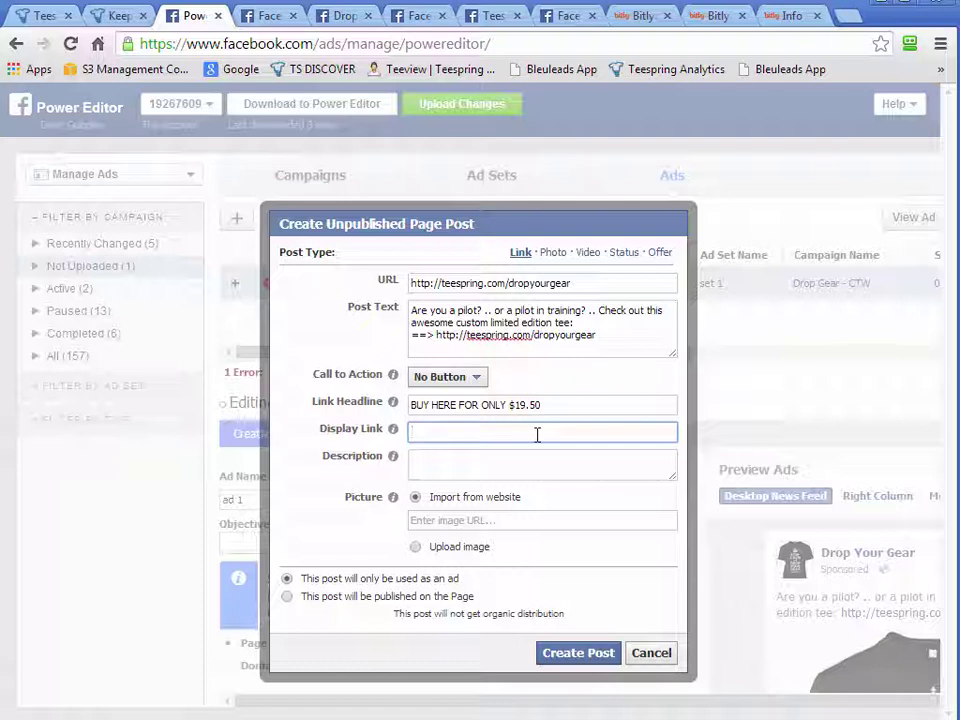
text(Offer Ends SOO)
key(BackSpace)
key(BackSpace)
text(oon)
Step: Set the post's description to "Sale ends June 3rd. More shirt style available, click here to see more."
click(484, 467)
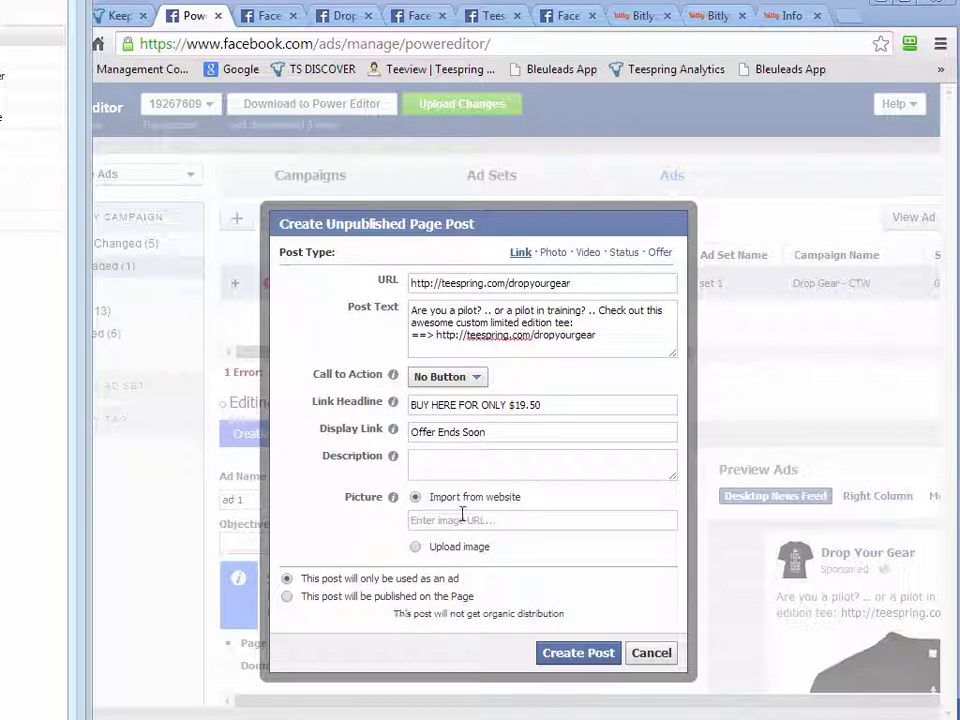
click(420, 466)
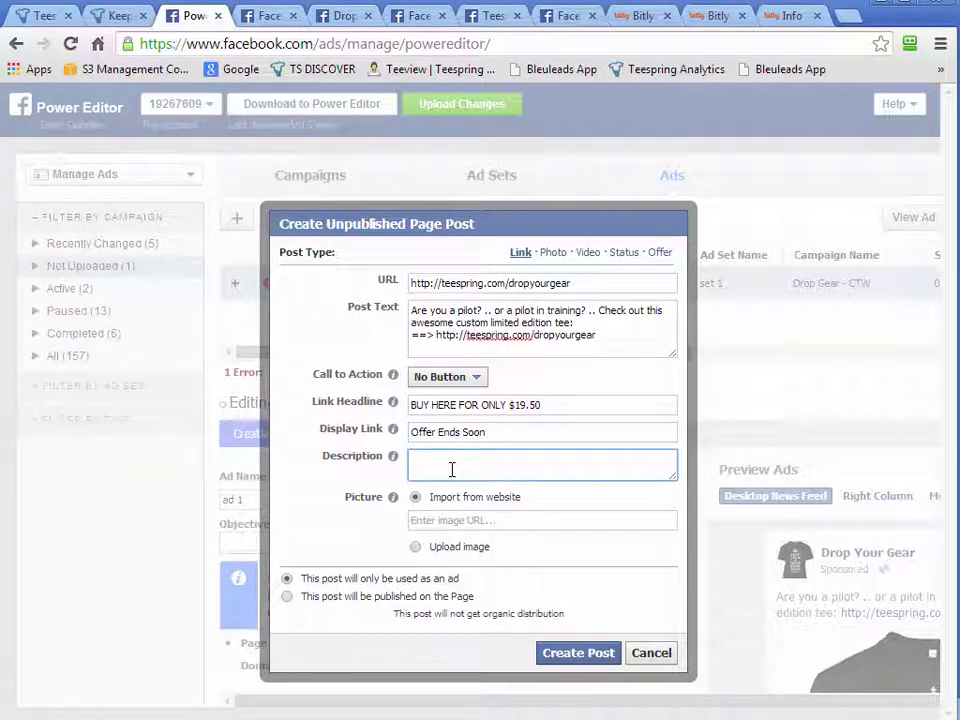
text(Offer)
key(BackSpace)
key(BackSpace)
key(BackSpace)
key(BackSpace)
key(BackSpace)
key(BackSpace)
text(Sale e)
text(nds )
text(Jun)
text(e 3rd)
text(!)
key(BackSpace)
text(. More shirt style available, click)
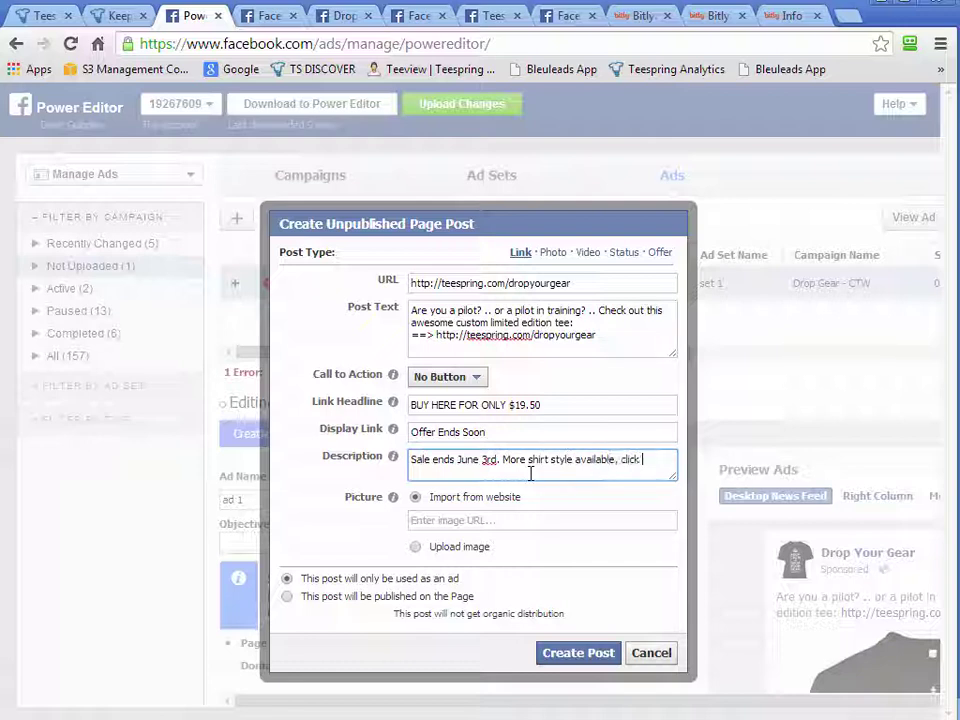
text(see mopr)
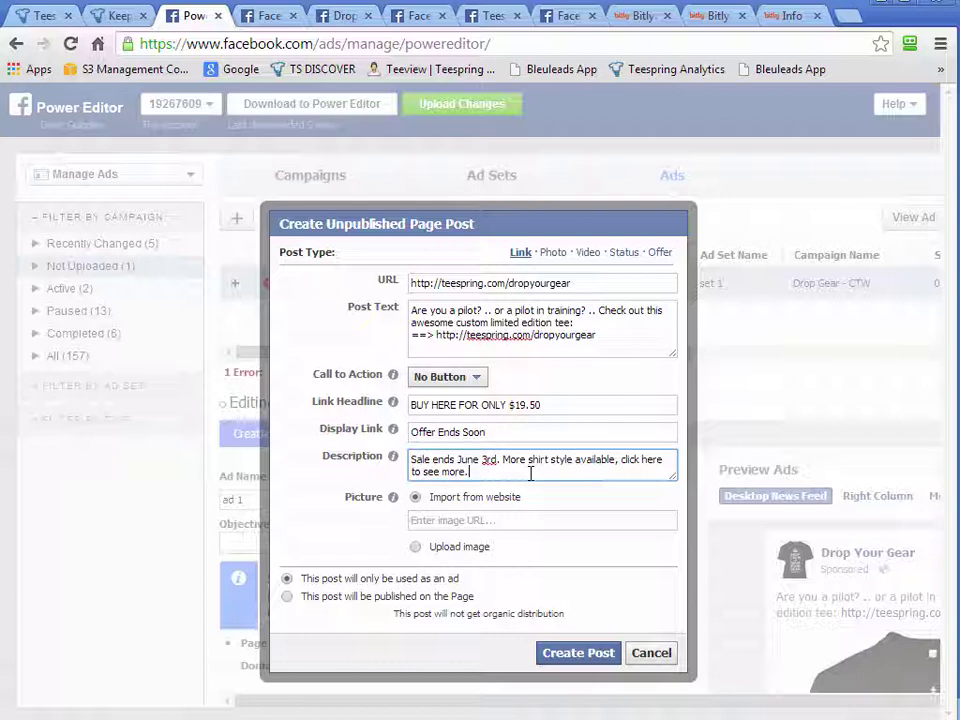
Step: Upload the image ad-3.png from the Pilots folder as the post's picture
click(440, 547)
click(535, 555)
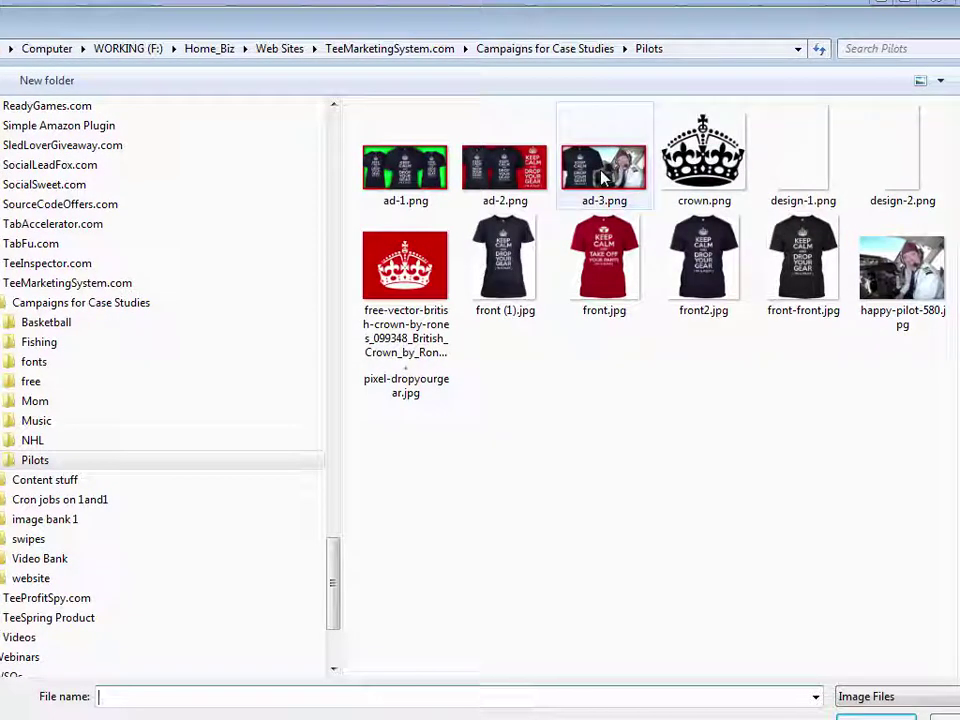
click(603, 177)
double_click(603, 177)
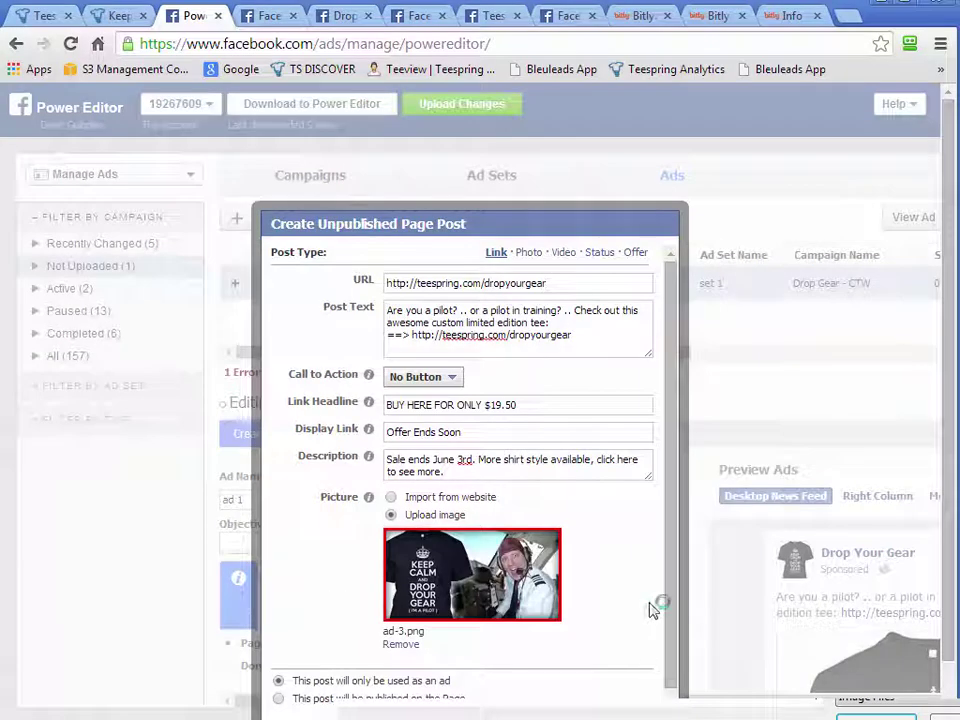
Step: Create the unpublished link post, keeping it set to be used only as an ad
scroll(668, 606, down, 2)
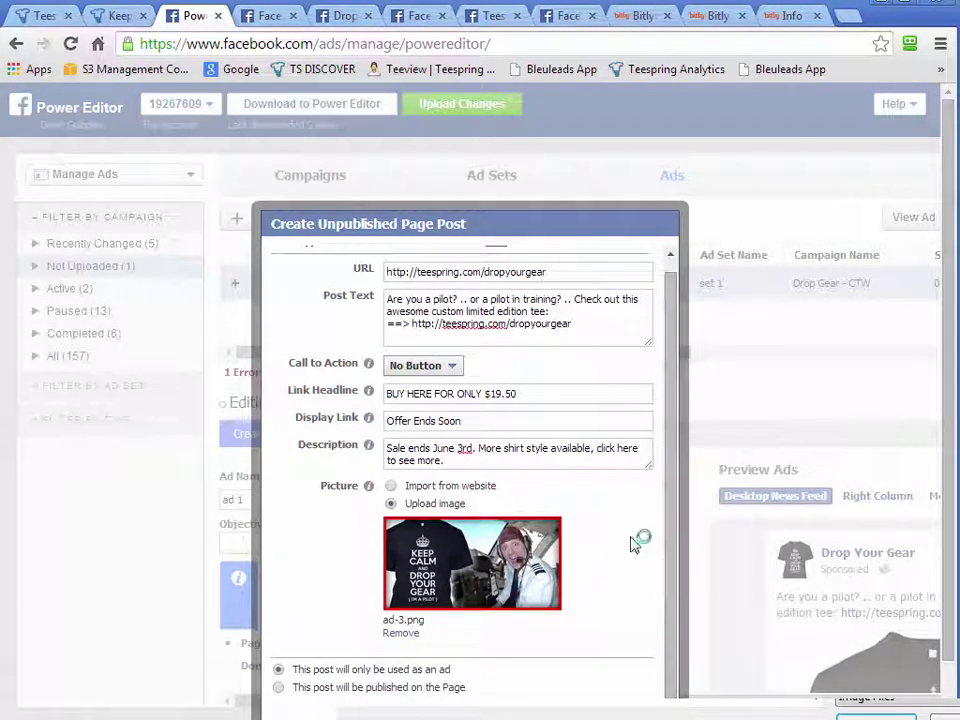
scroll(645, 530, down, 1)
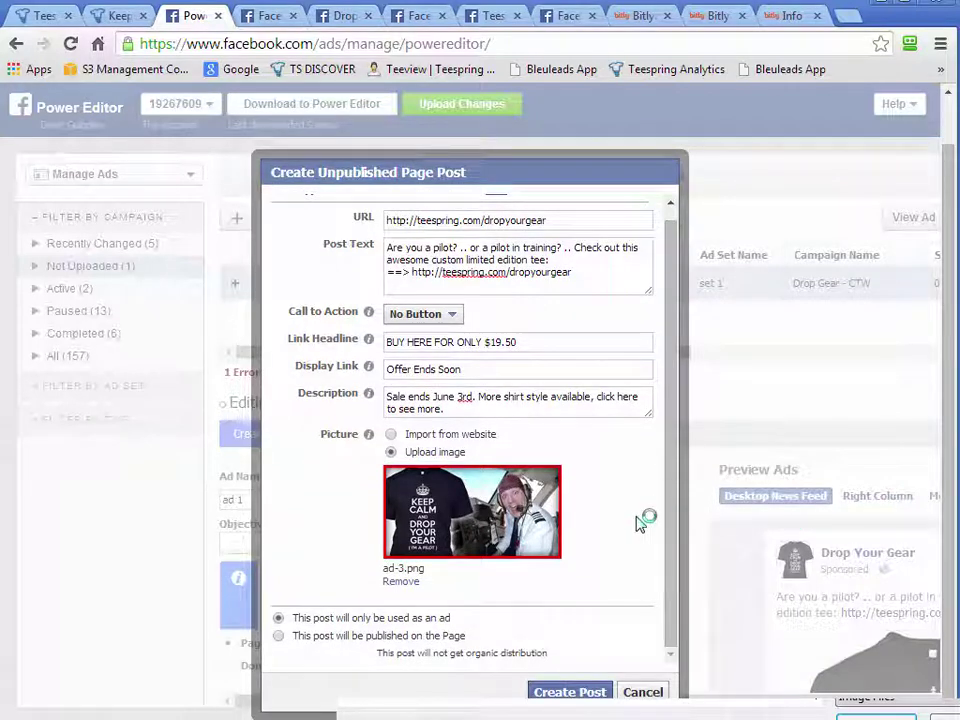
scroll(672, 520, up, 1)
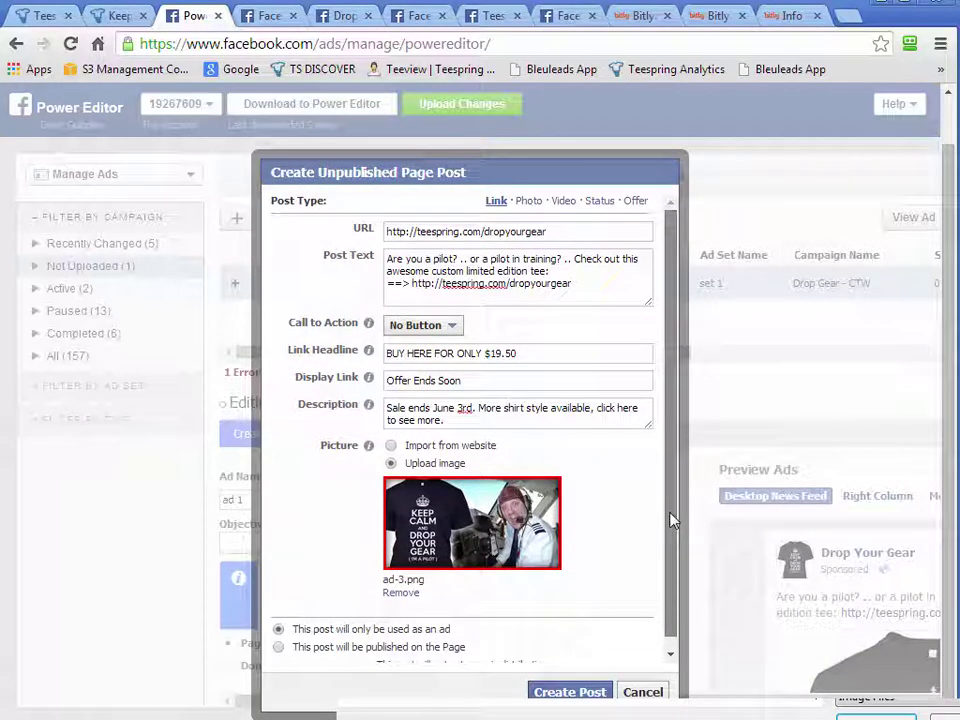
scroll(671, 540, down, 1)
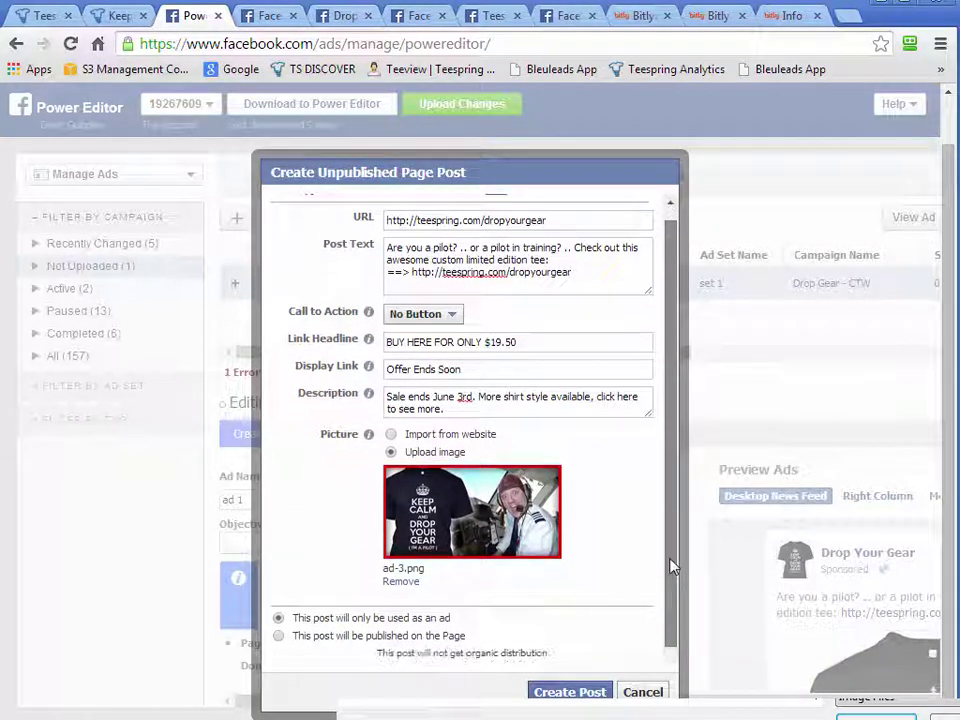
click(578, 699)
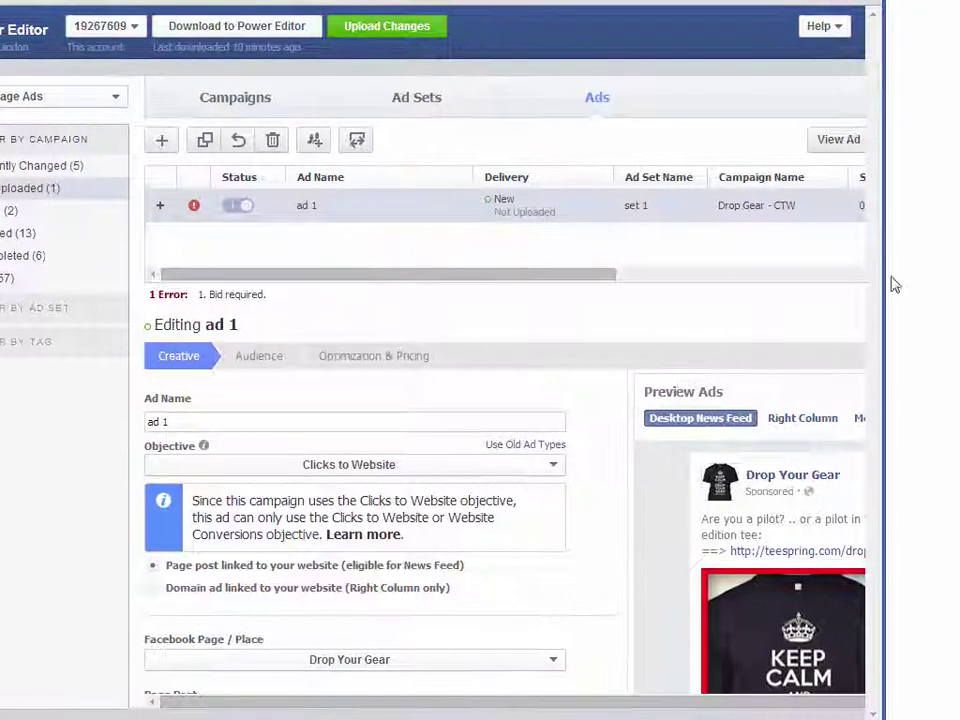
Step: Widen the browser window and inspect the new post's creative settings and its full desktop news feed preview
drag(884, 598, 958, 598)
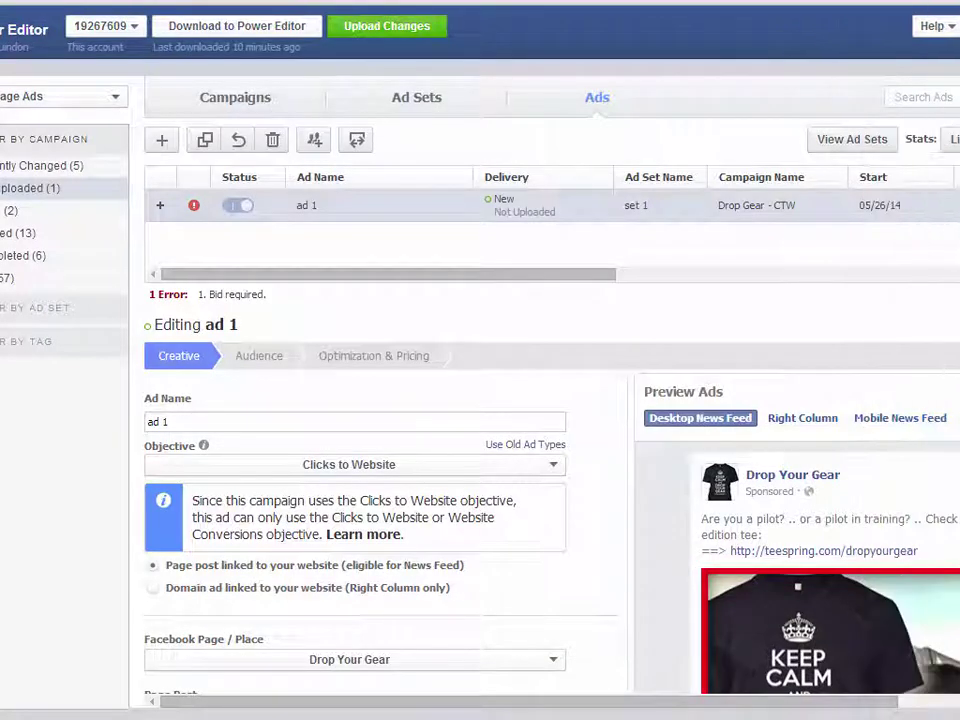
scroll(613, 597, down, 3)
click(183, 536)
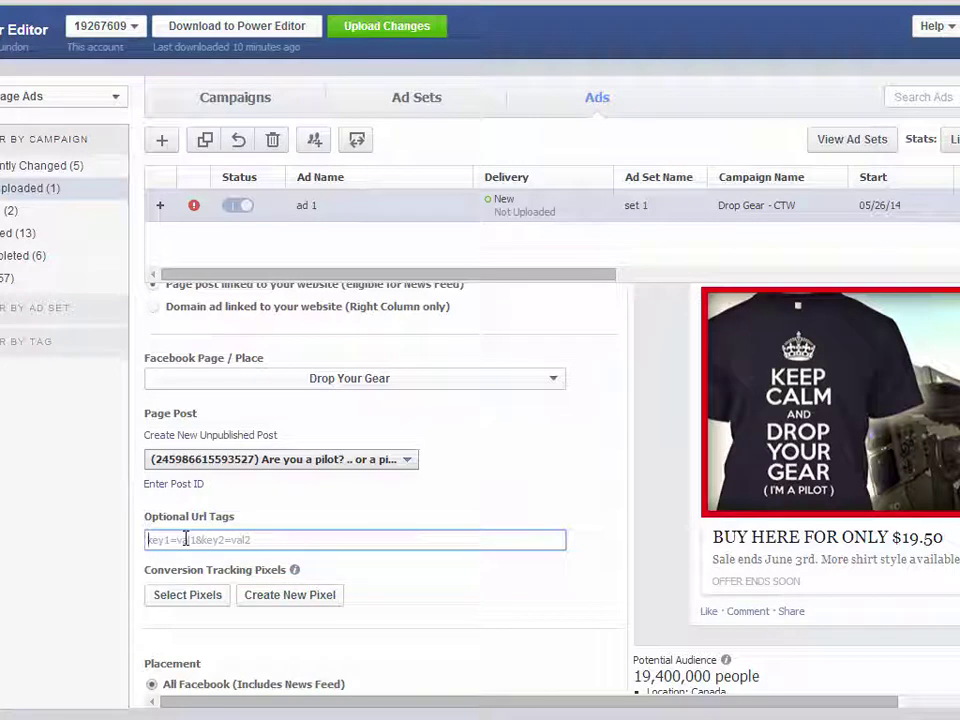
drag(296, 703, 434, 703)
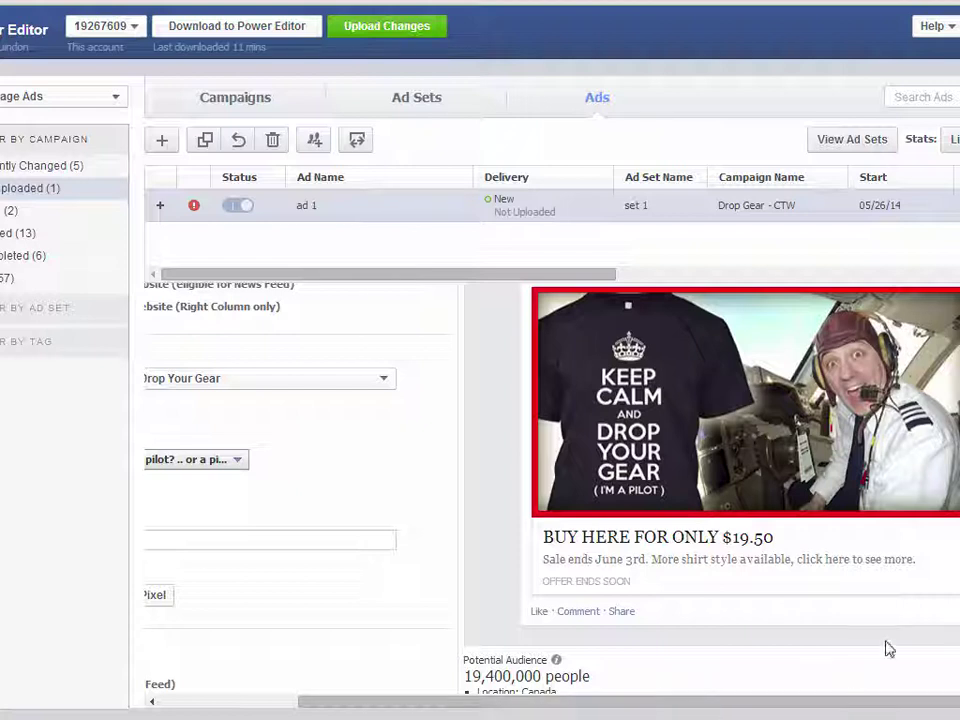
drag(826, 710, 632, 718)
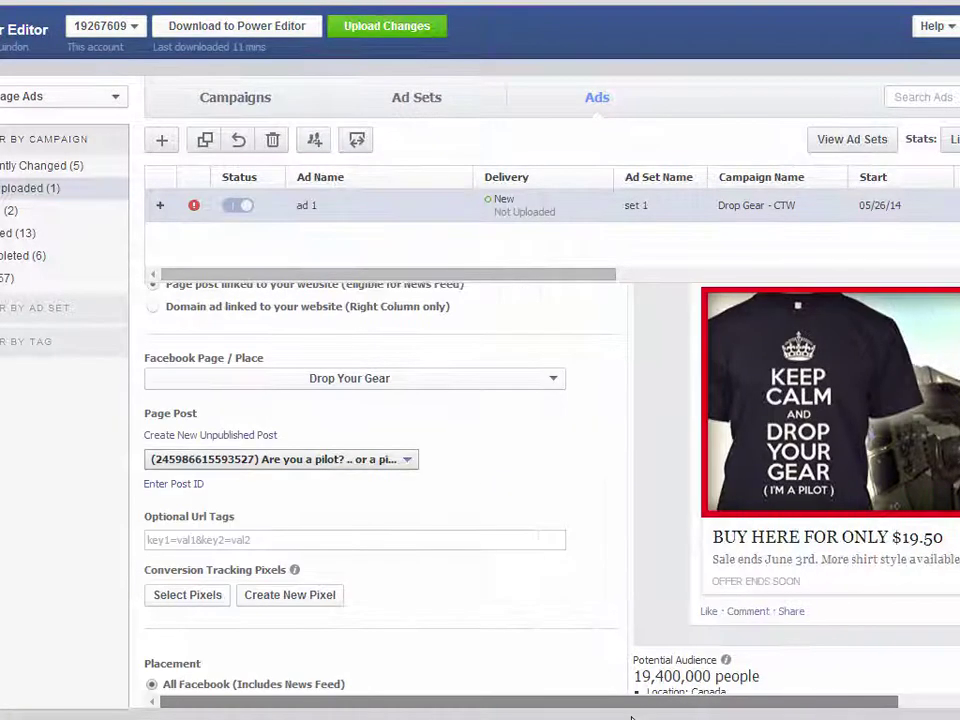
Step: Look at the tracking tag in the link of the shirt photo post on the Drop Your Gear page
click(343, 545)
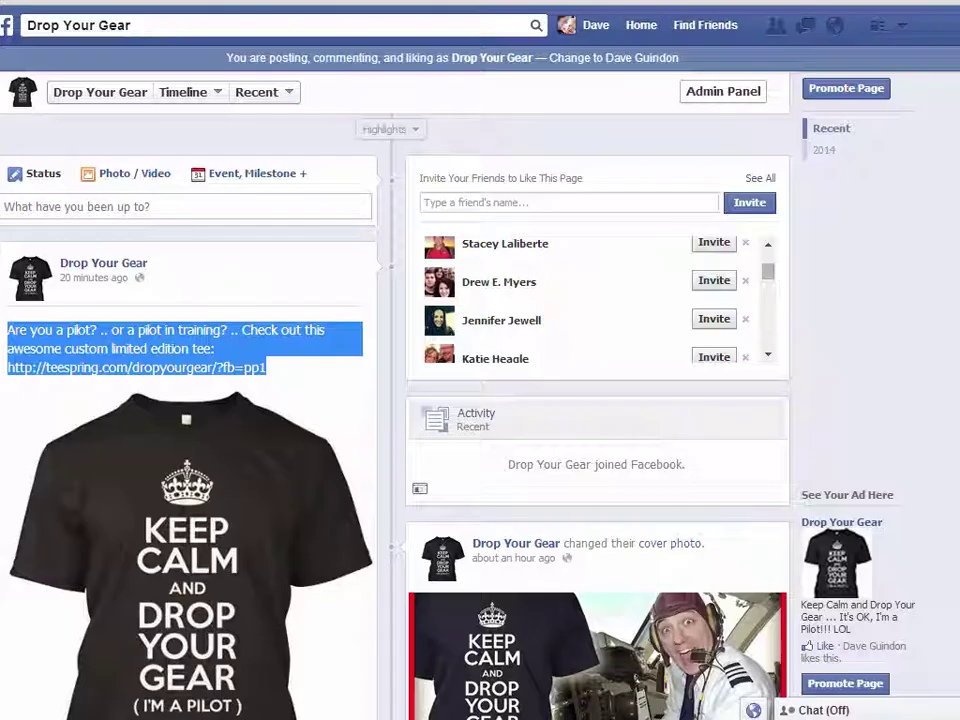
scroll(317, 326, down, 1)
click(296, 291)
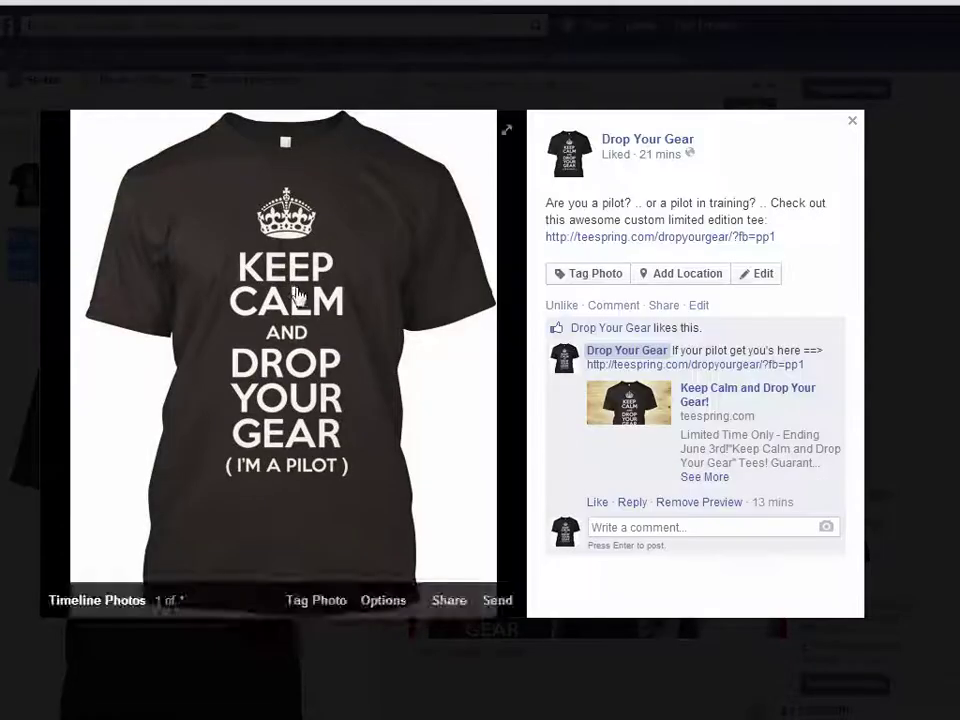
click(879, 231)
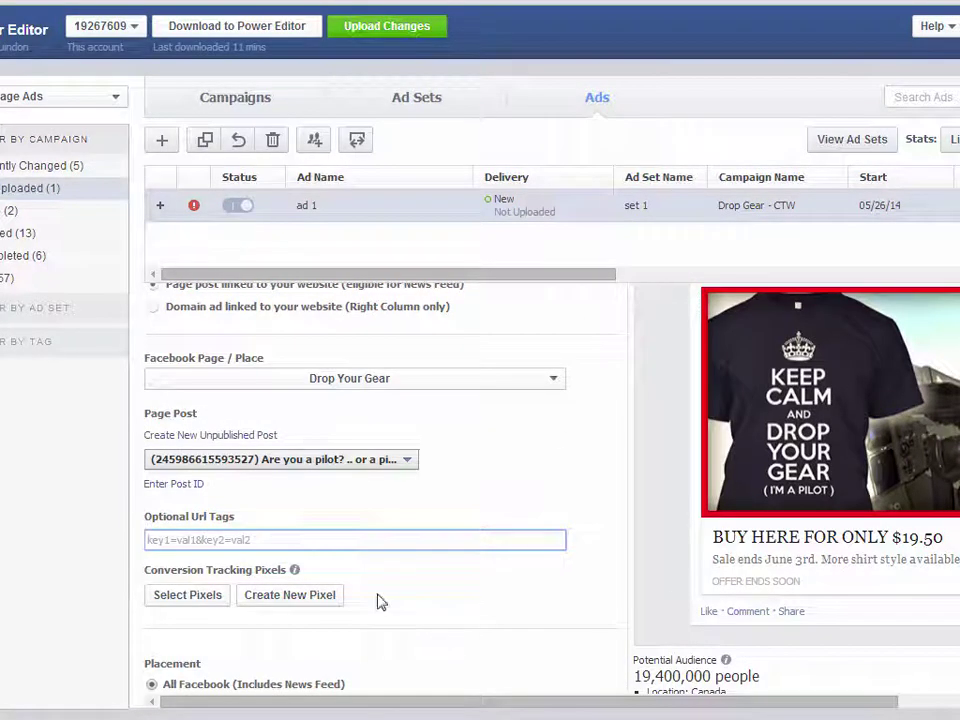
scroll(452, 636, down, 4)
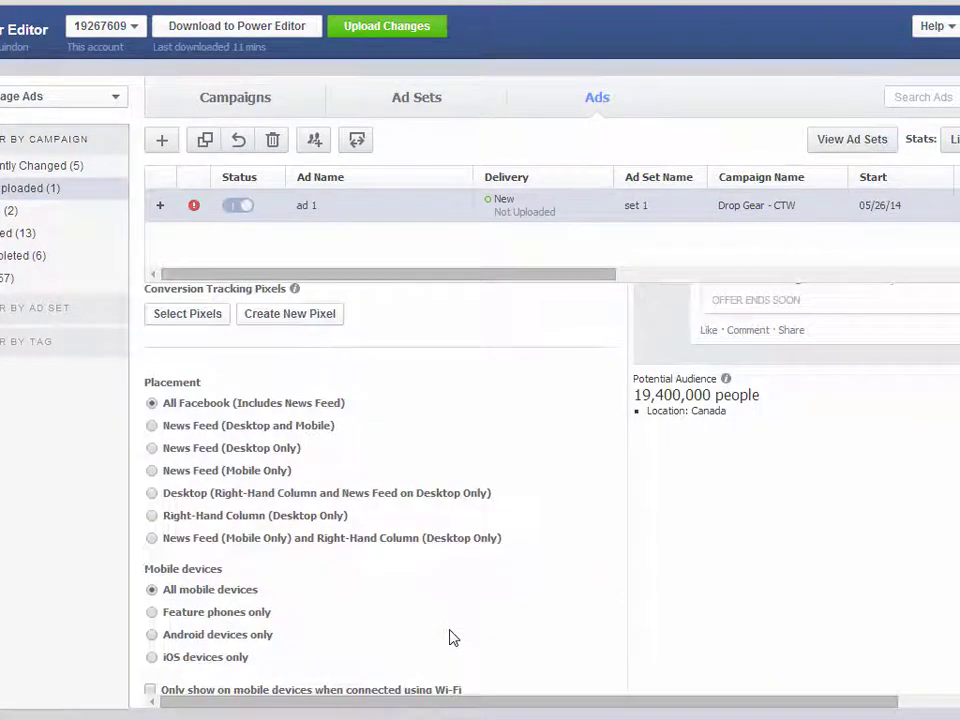
scroll(452, 636, up, 4)
click(238, 530)
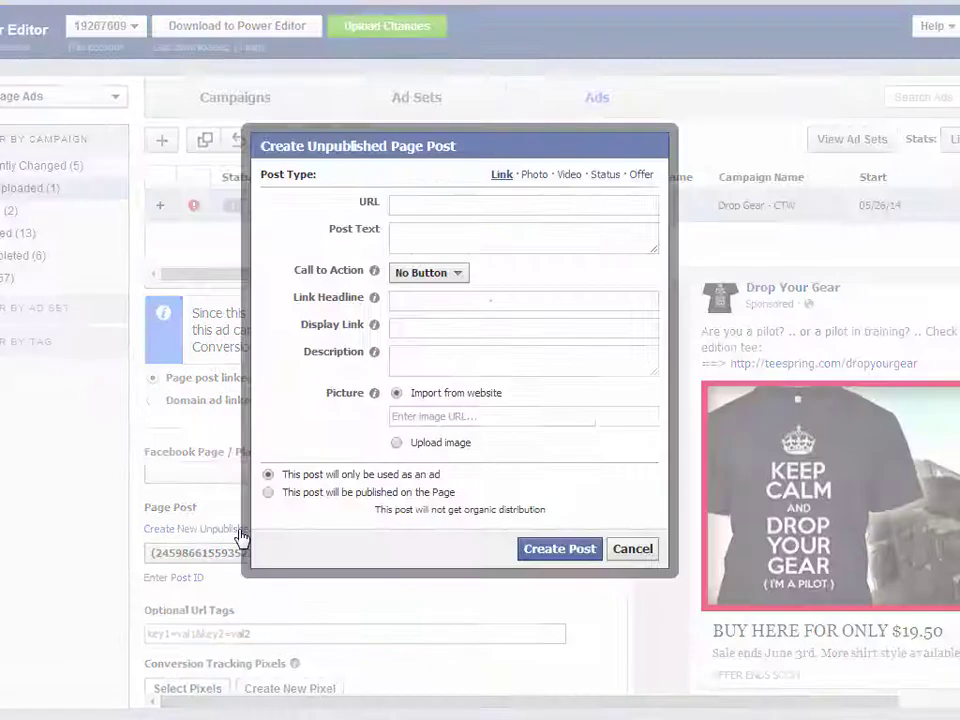
click(441, 205)
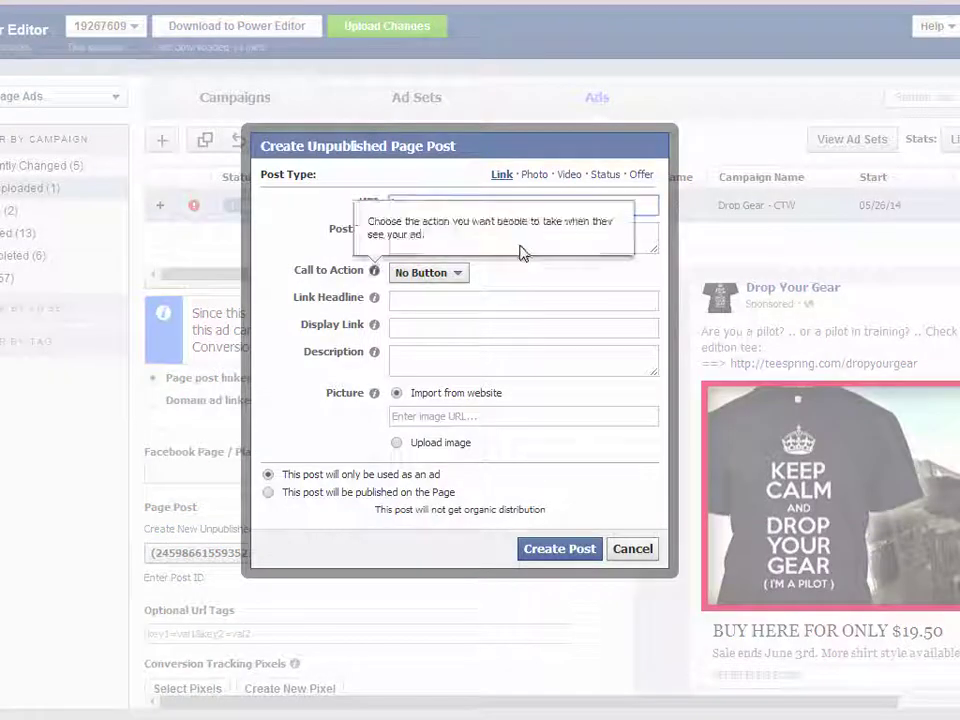
click(645, 556)
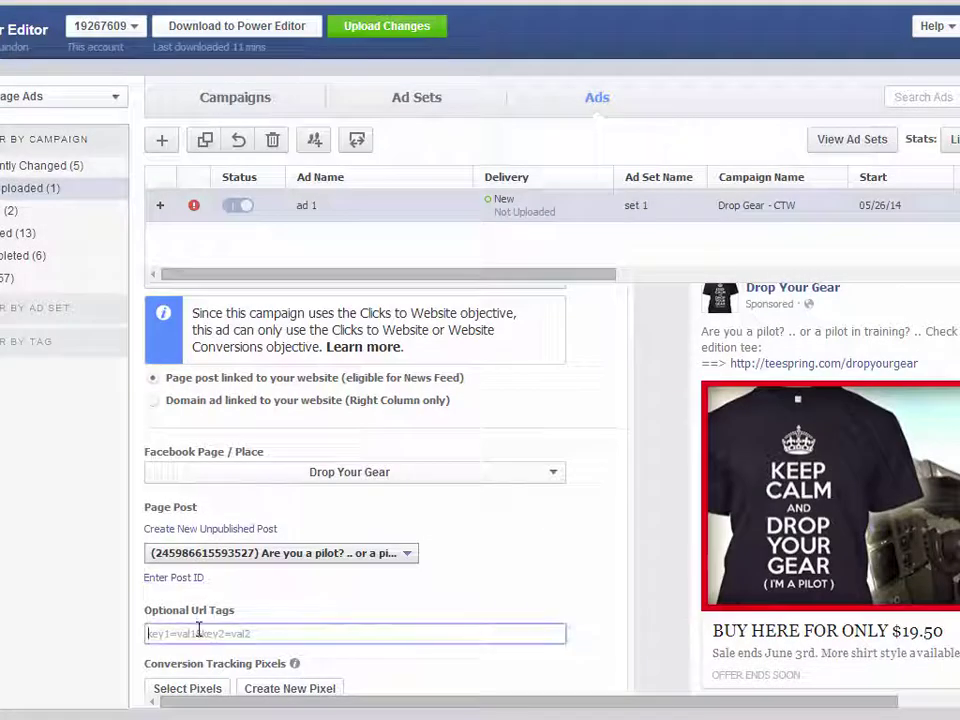
Step: Set the ad's optional URL tags to fb=a1 and attach the "teespring - drop gear 1" conversion-tracking pixel
scroll(257, 628, down, 1)
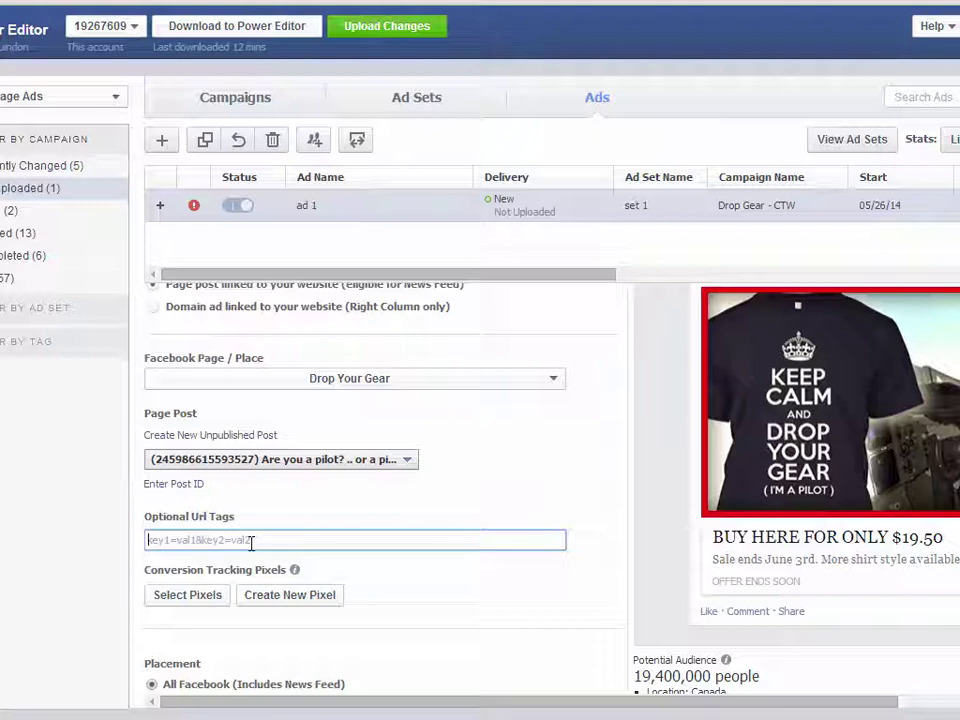
text(fb=a1)
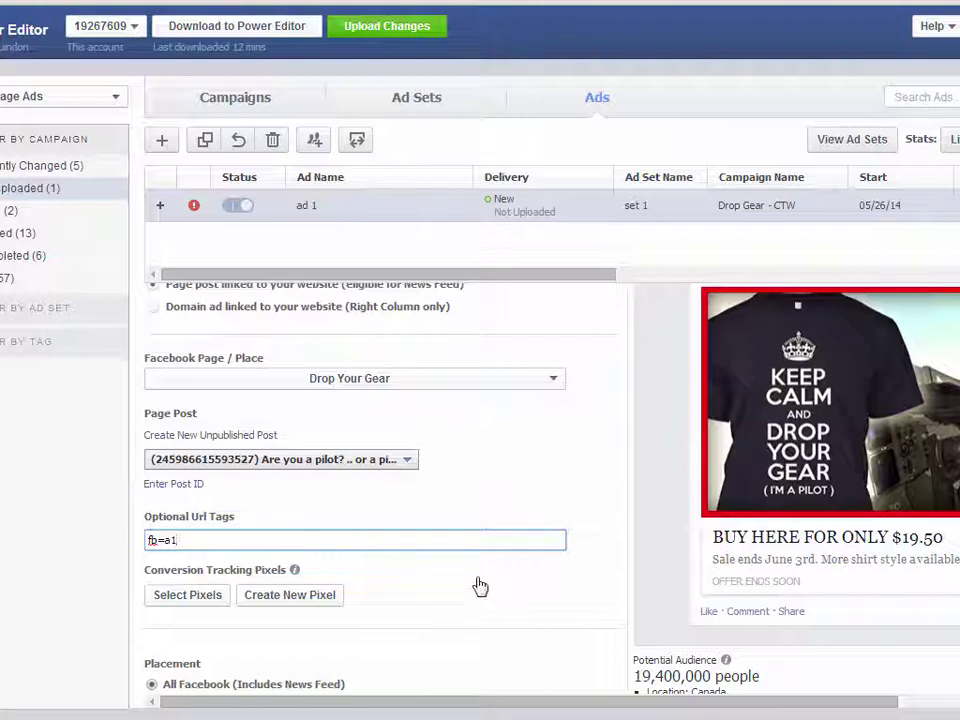
scroll(514, 545, down, 1)
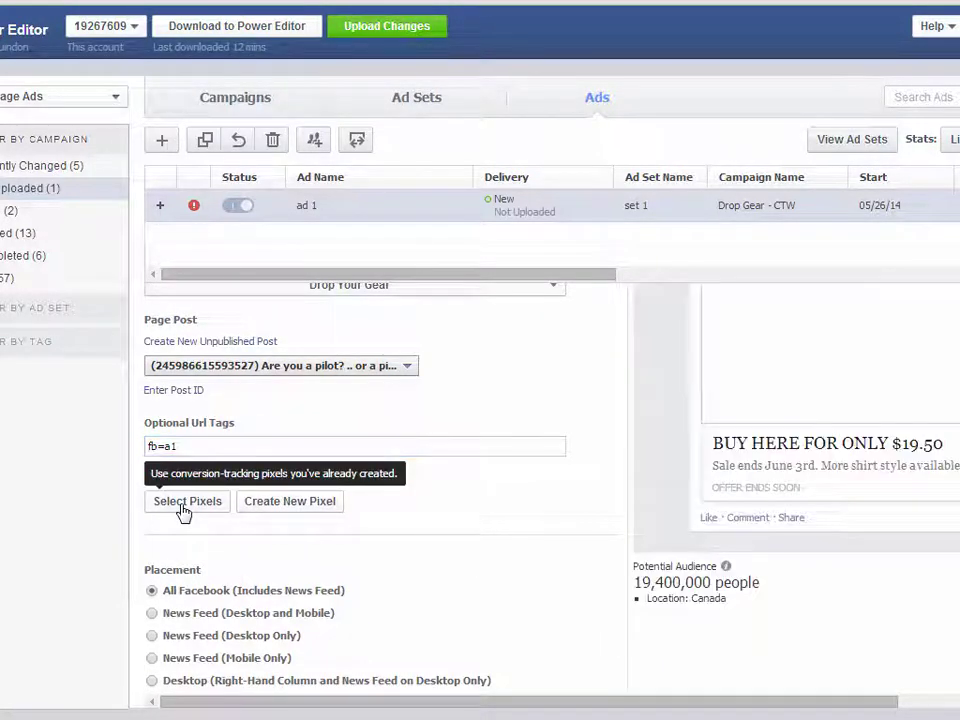
click(200, 533)
click(199, 508)
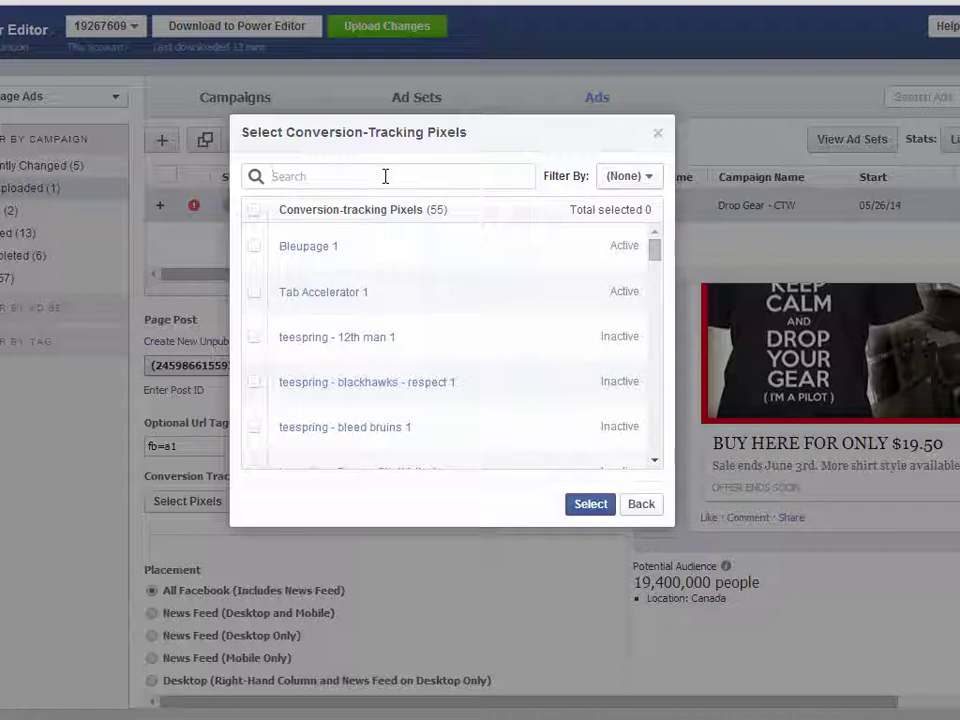
text(drop)
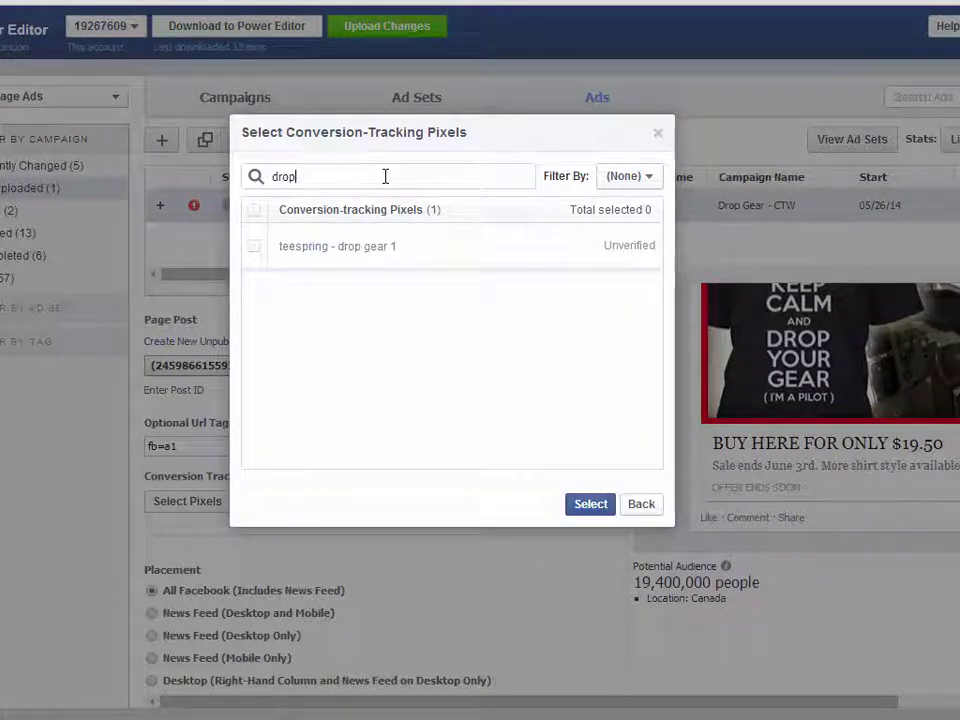
click(390, 259)
click(589, 504)
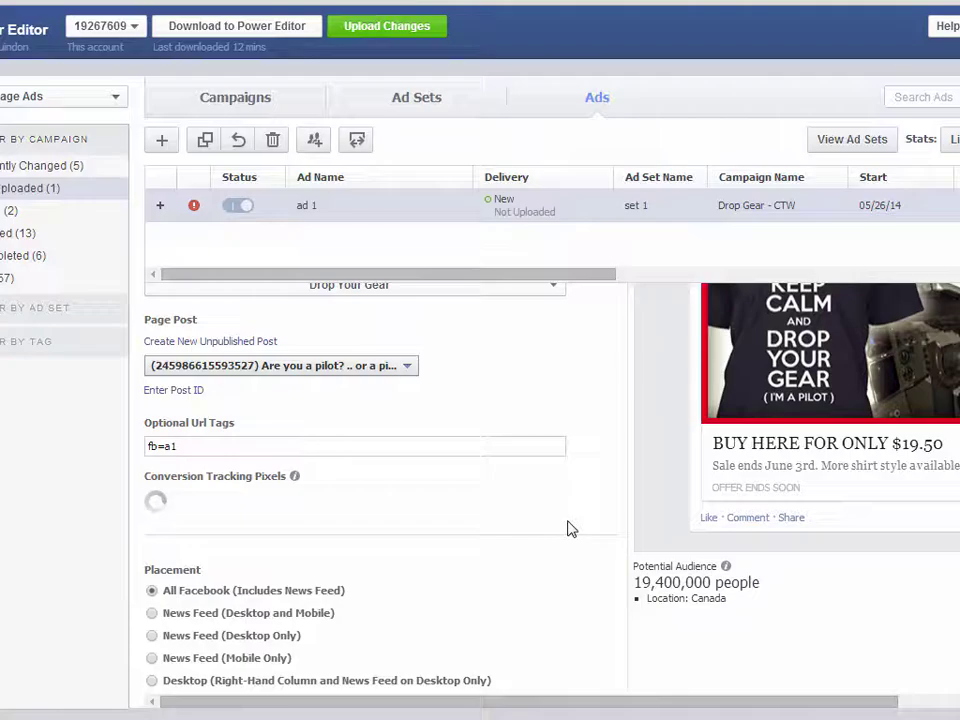
Step: Set the ad's placement to News Feed (Desktop and Mobile), leaving all mobile devices selected
scroll(439, 556, down, 3)
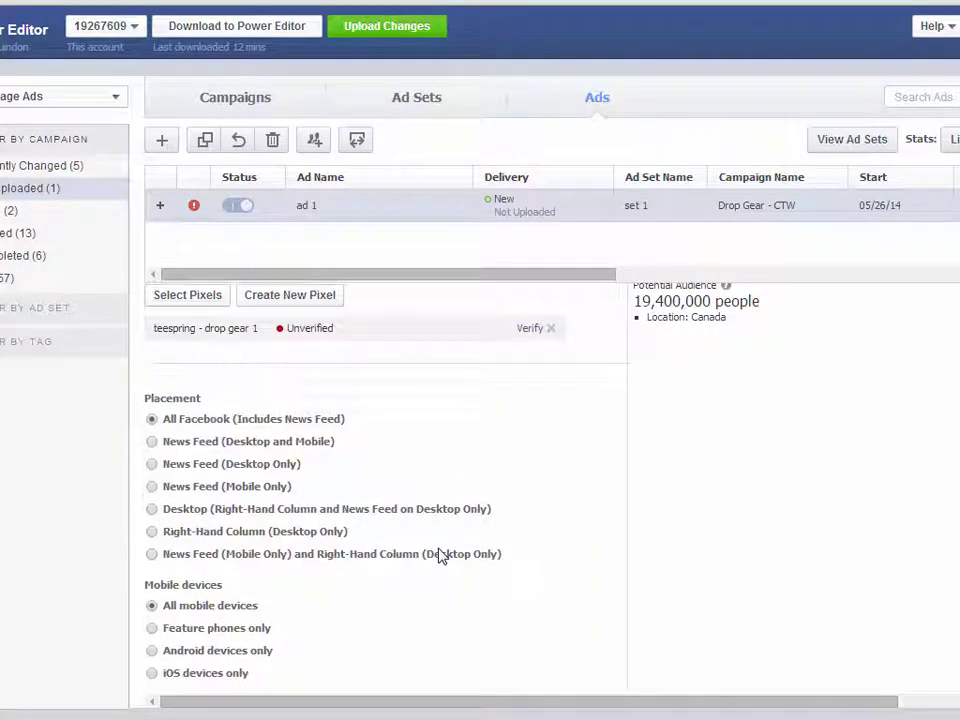
click(151, 442)
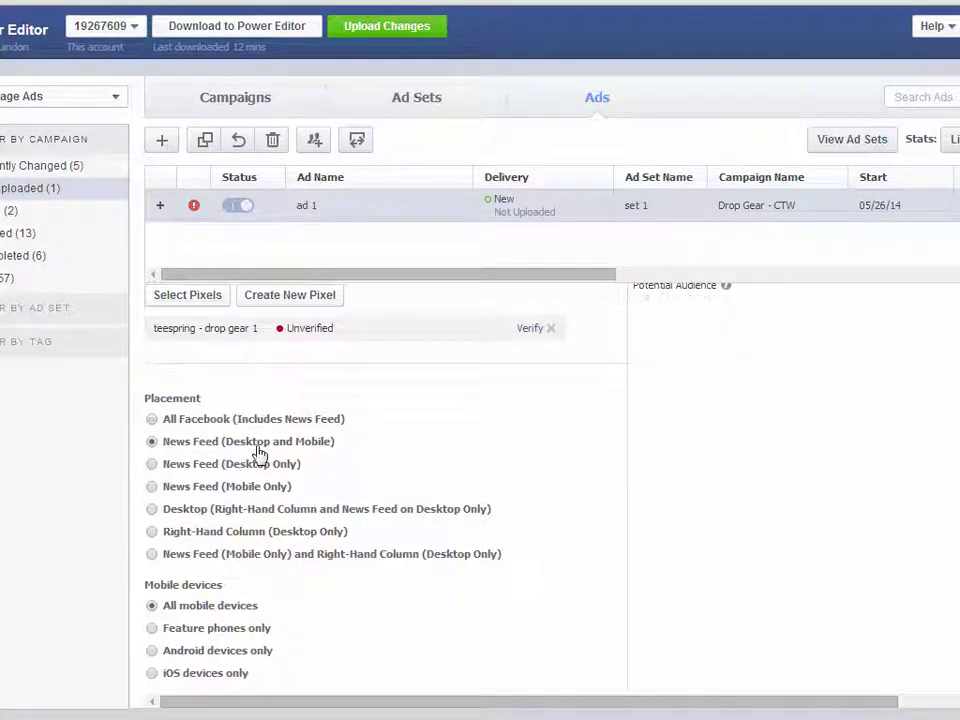
scroll(549, 568, down, 2)
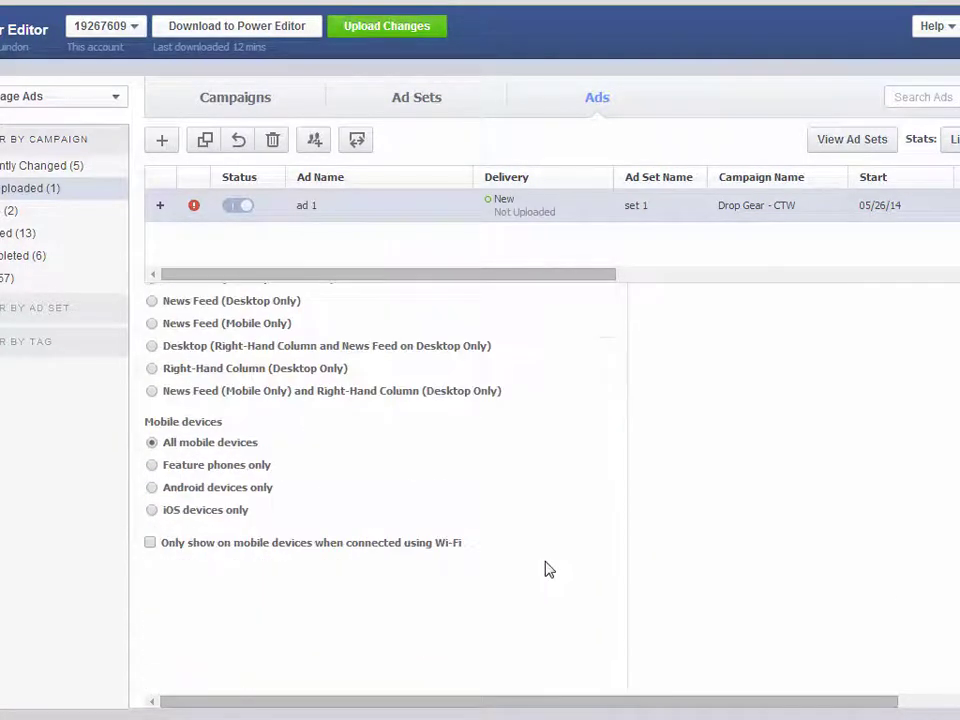
Step: Add the United States alongside Canada to the locations of the ad's audience
scroll(494, 383, up, 10)
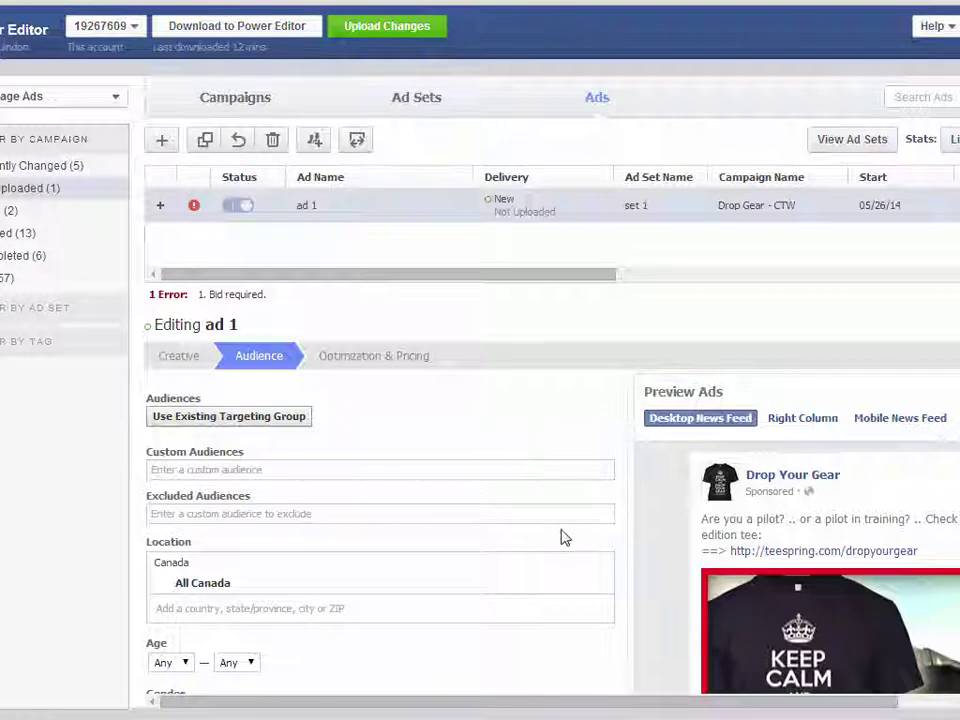
scroll(326, 540, down, 3)
click(242, 421)
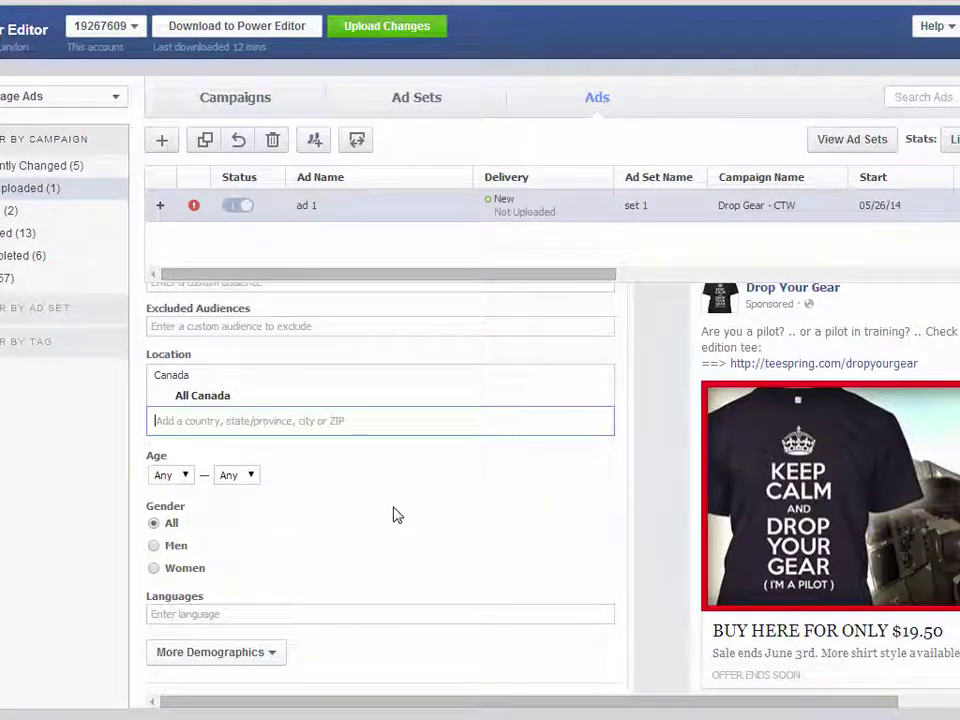
text(uni)
click(263, 453)
Step: Set the audience's age range to 18–64
click(186, 518)
click(161, 606)
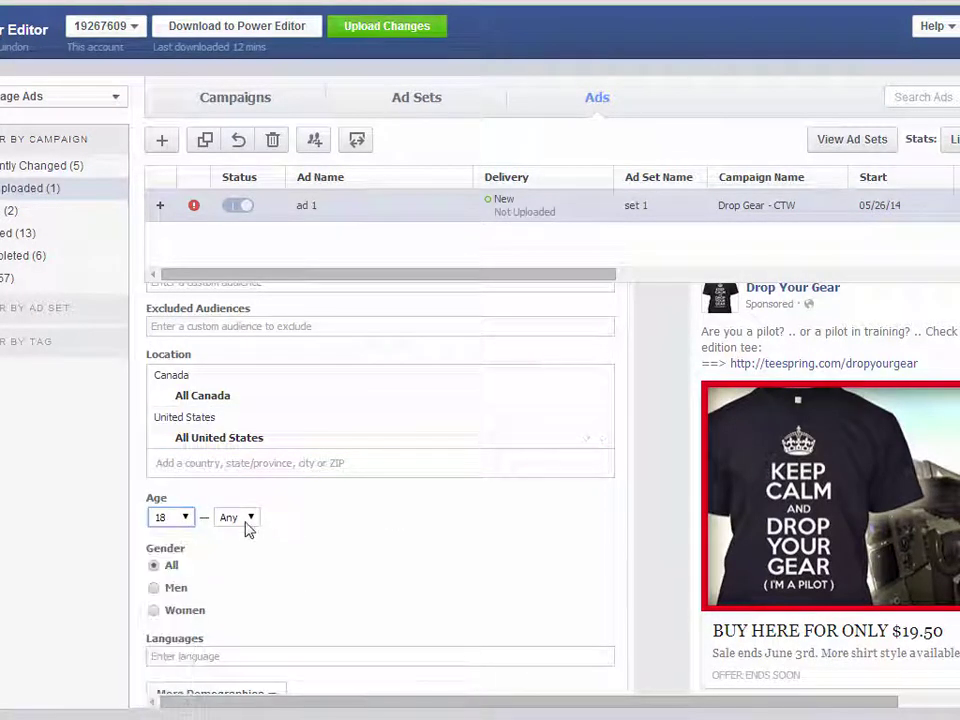
click(250, 517)
scroll(249, 606, down, 5)
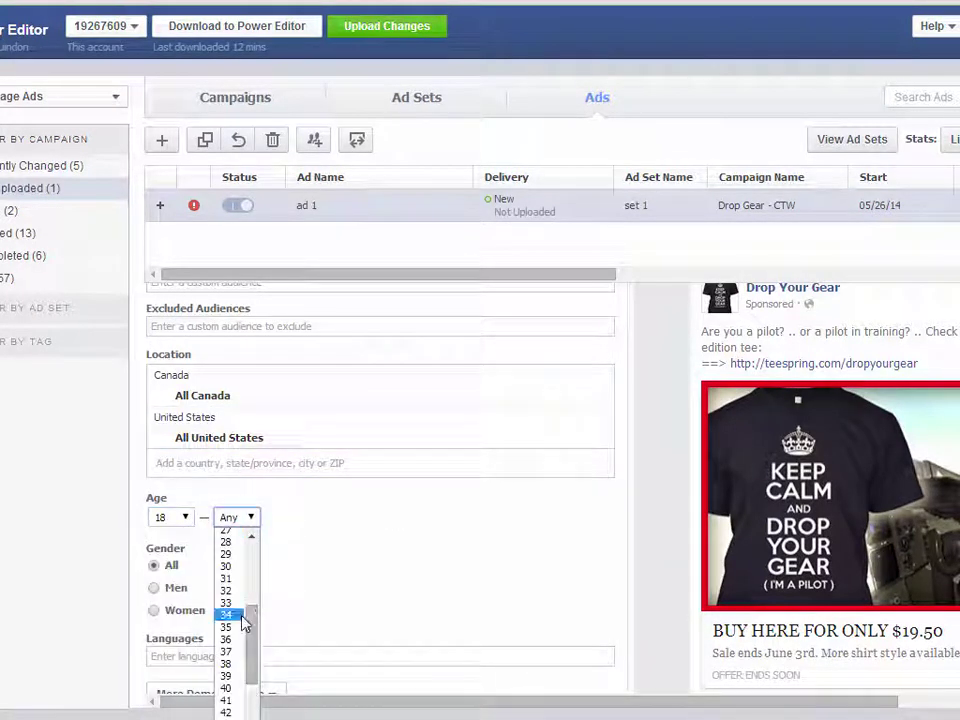
scroll(244, 630, down, 5)
scroll(242, 640, down, 2)
click(238, 640)
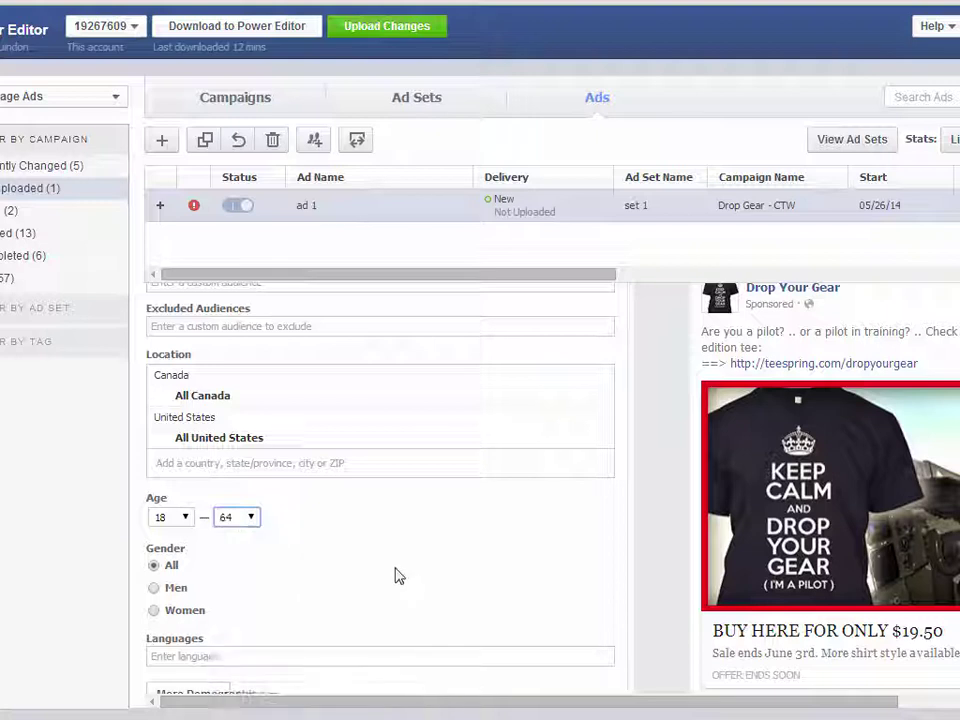
Step: Add a job-title filter to the audience's demographics and include the title Pilot
scroll(399, 572, down, 5)
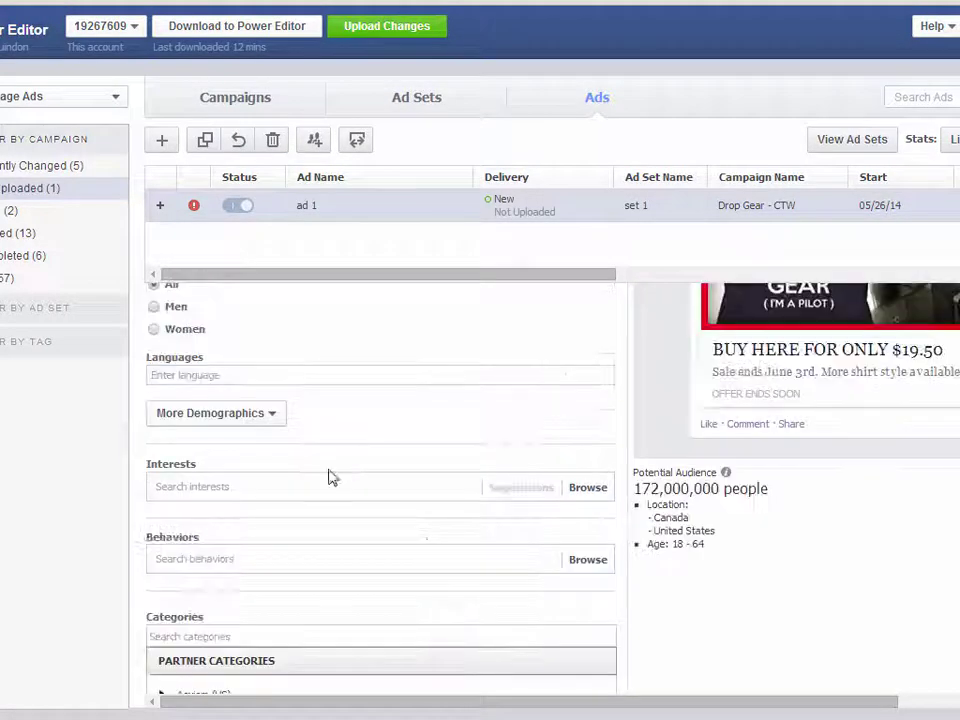
click(271, 421)
mouse_move(200, 490)
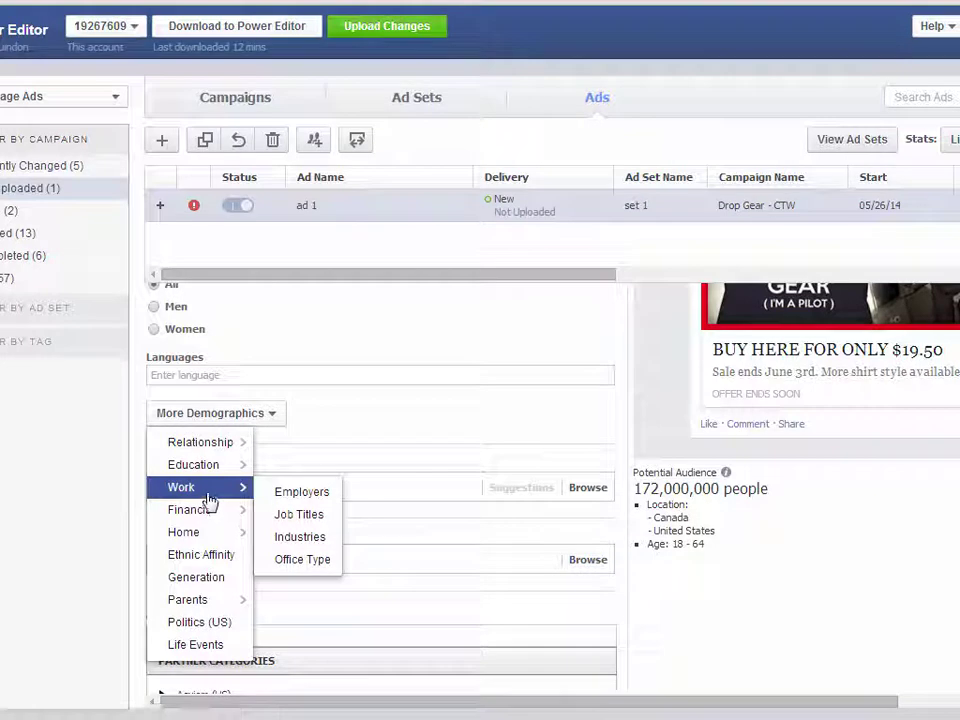
click(308, 516)
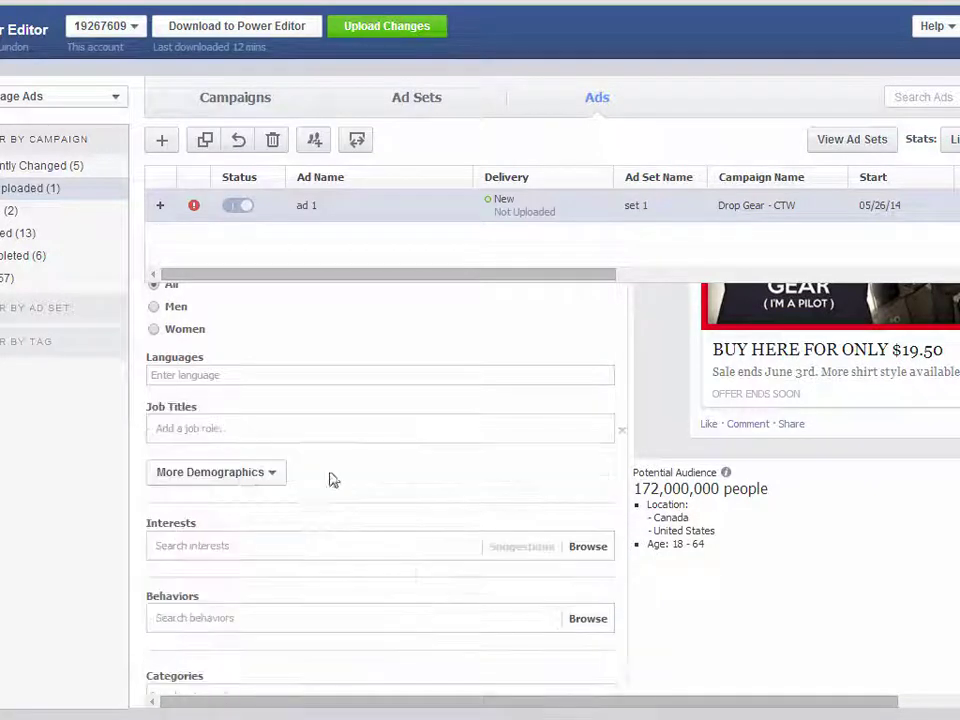
click(277, 439)
text(pilo)
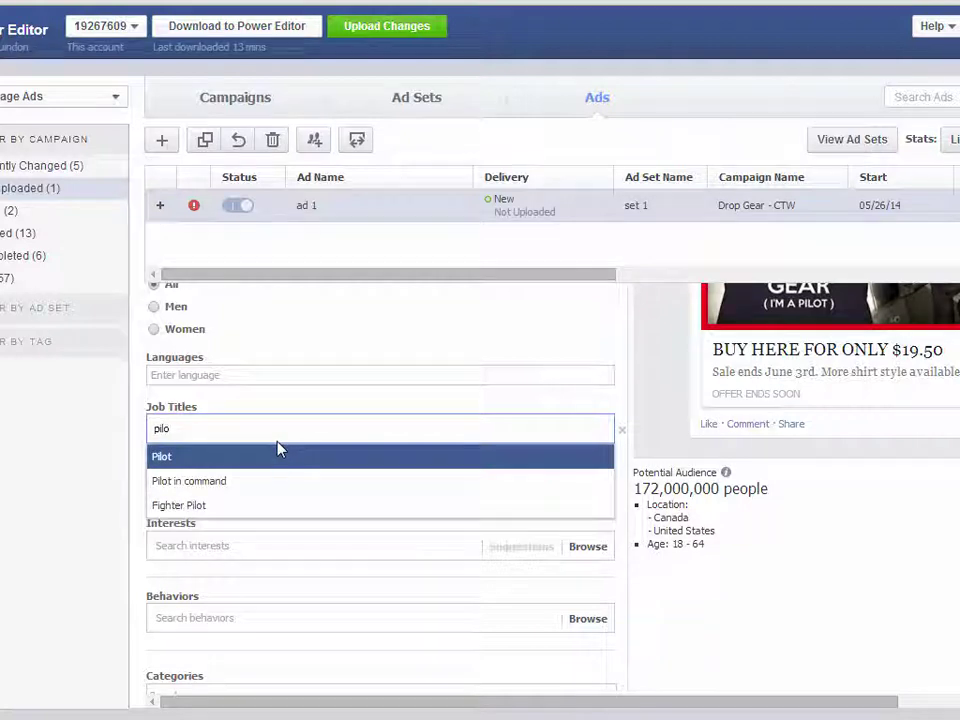
click(280, 458)
Step: Add Pilot in command, Fighter Pilot and First officer (aeronautics) to the audience's job titles
text(pilo)
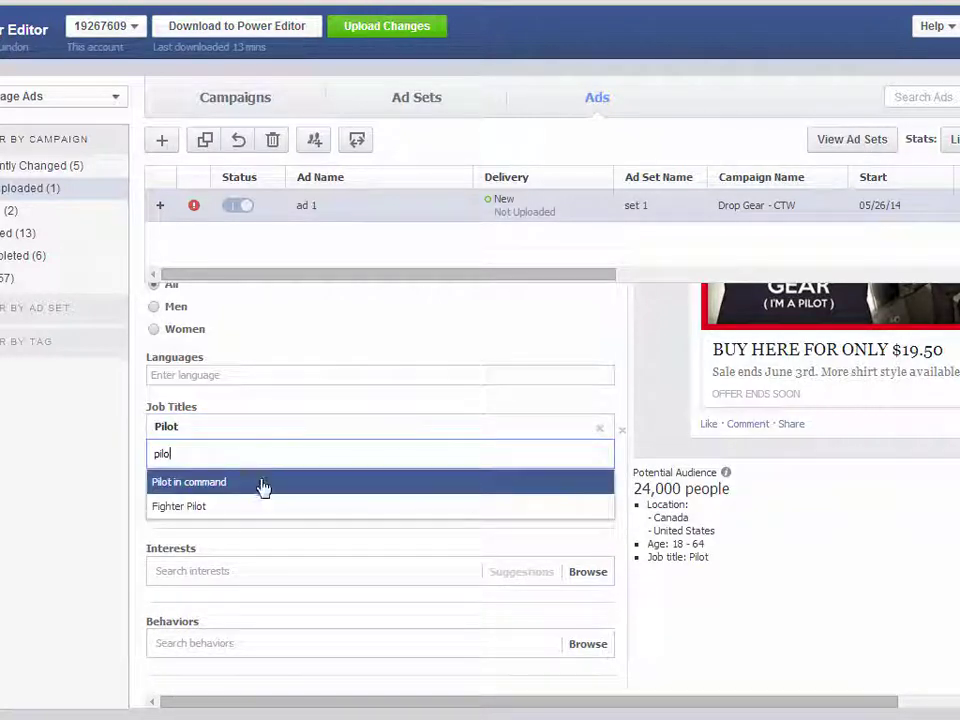
click(261, 483)
text(p)
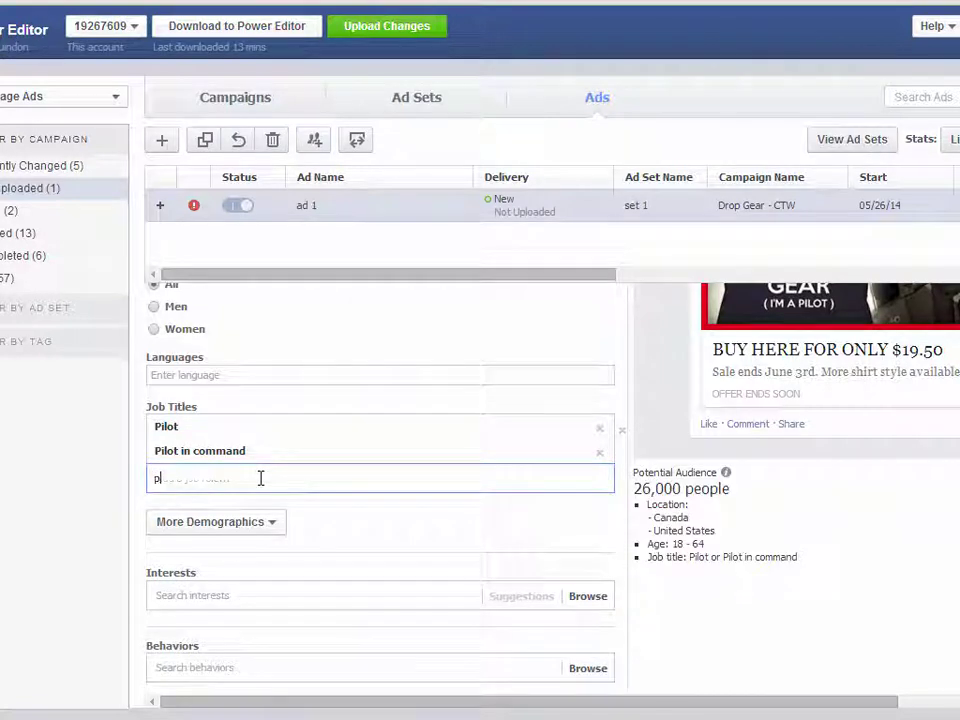
text(ilo)
click(253, 508)
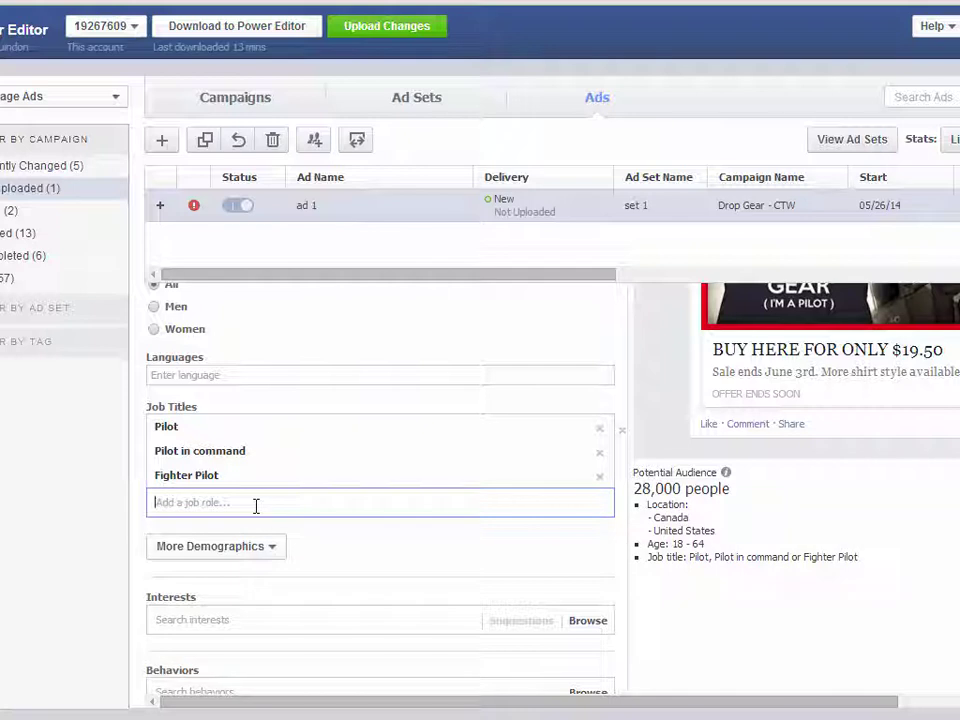
text(first)
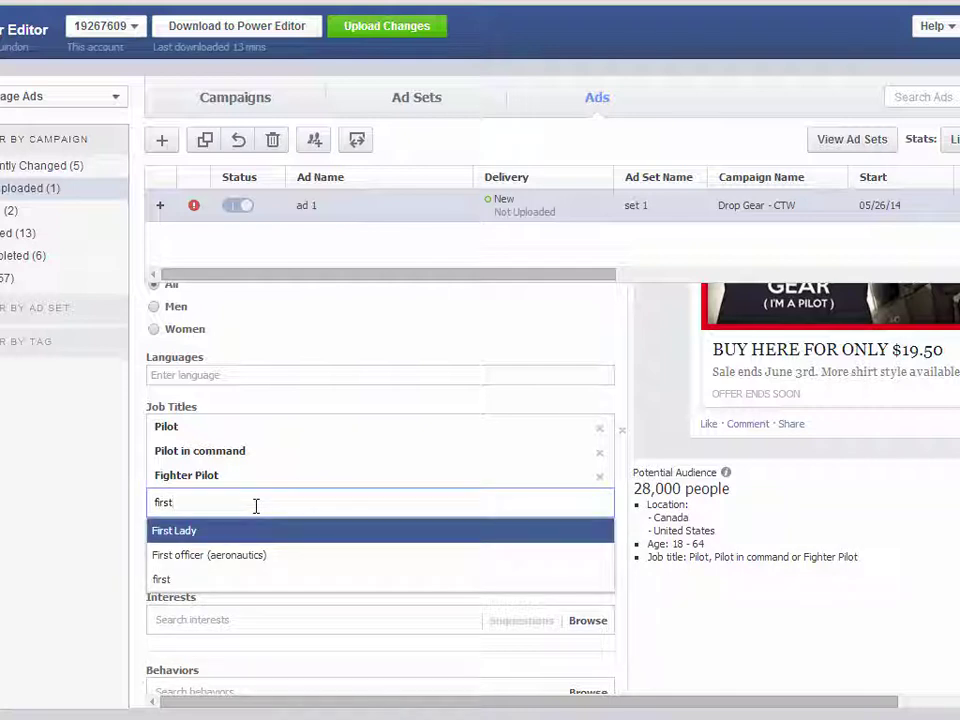
click(270, 558)
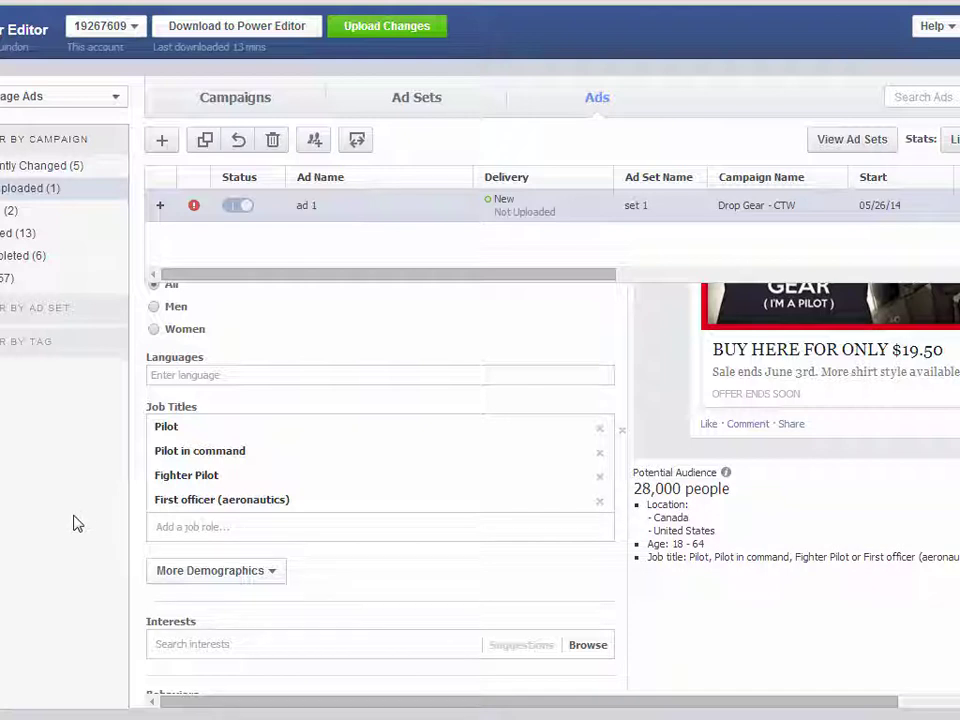
Step: Switch the ad's pricing to Optimized CPM with manually set bids
scroll(713, 606, down, 5)
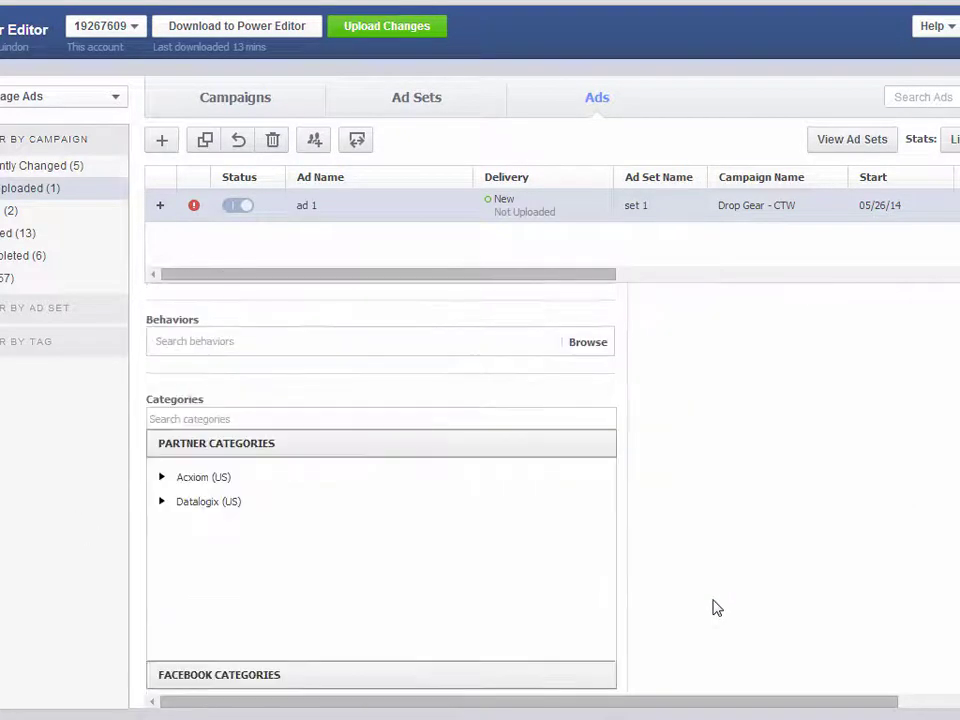
scroll(713, 606, down, 4)
scroll(712, 606, up, 8)
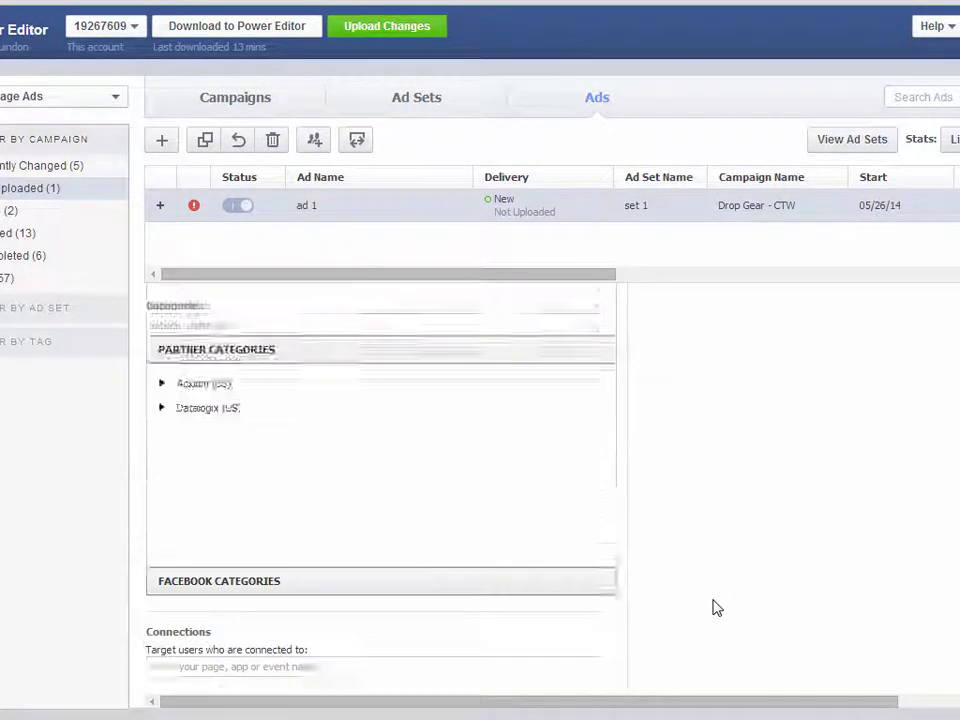
scroll(705, 612, up, 10)
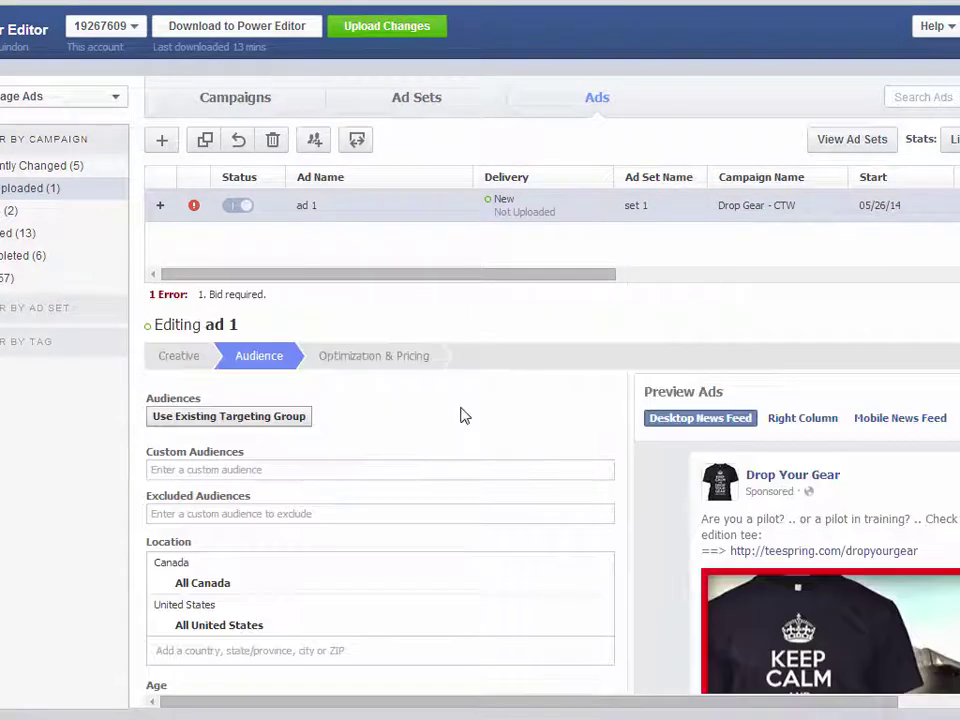
click(366, 360)
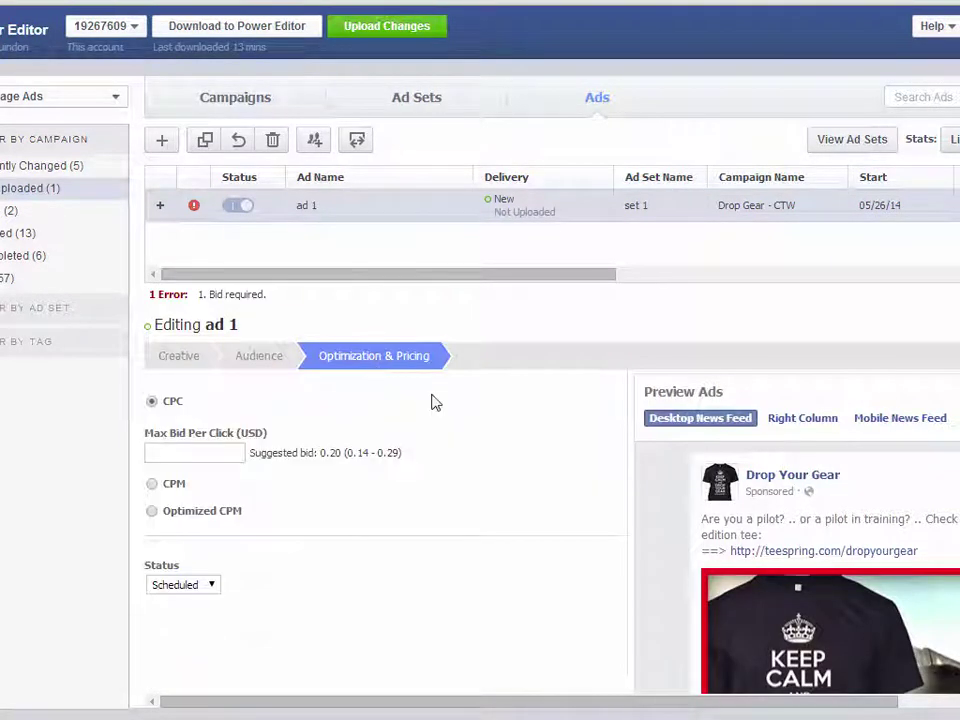
click(152, 511)
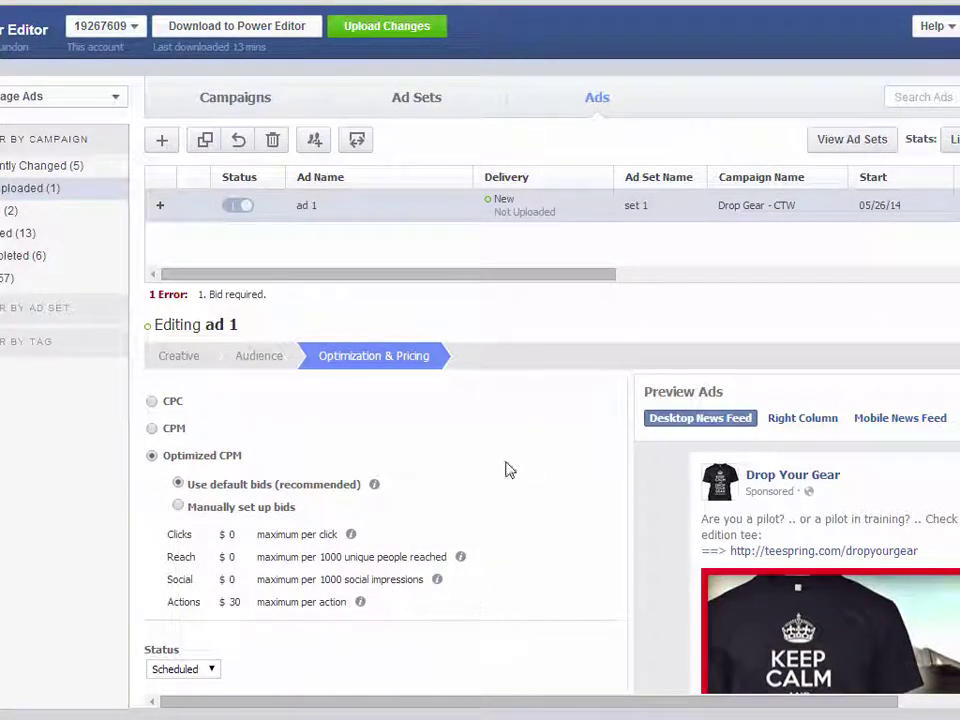
click(179, 509)
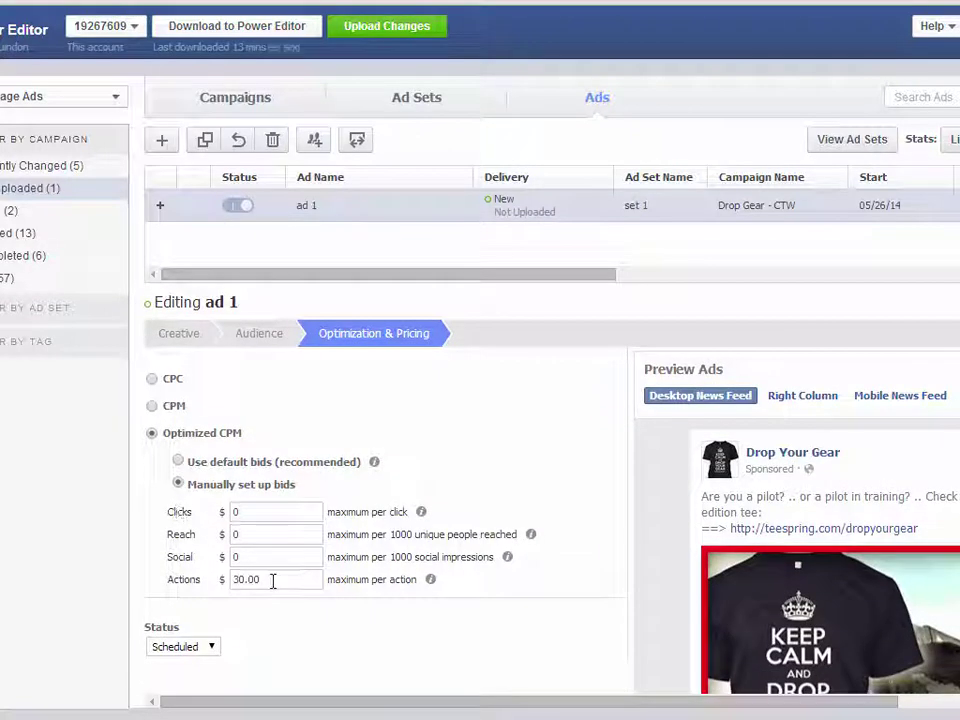
drag(242, 583, 231, 579)
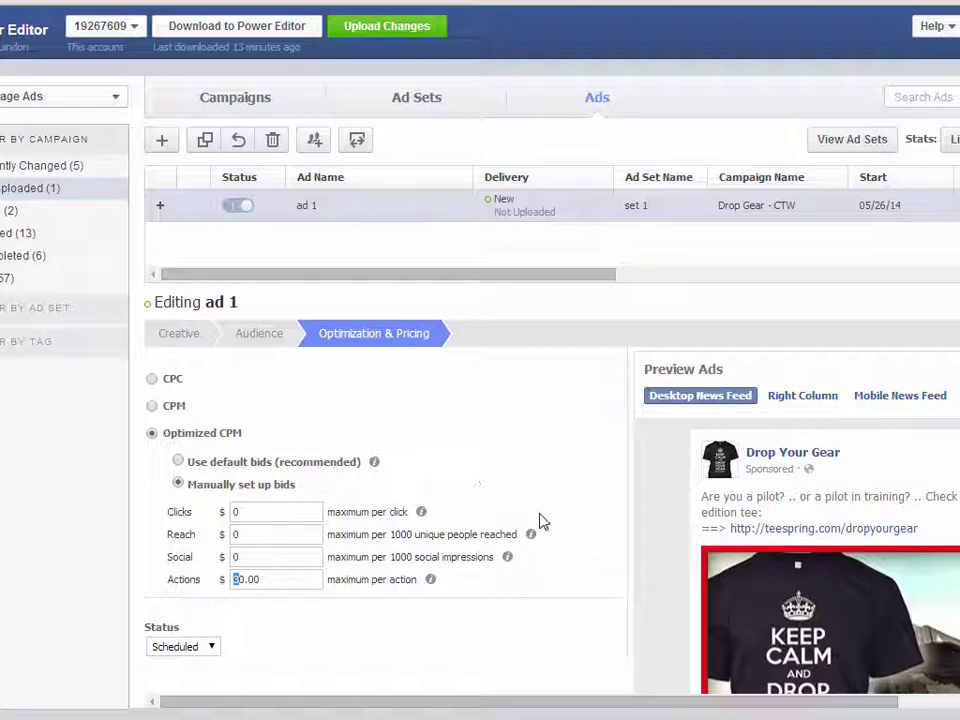
click(613, 617)
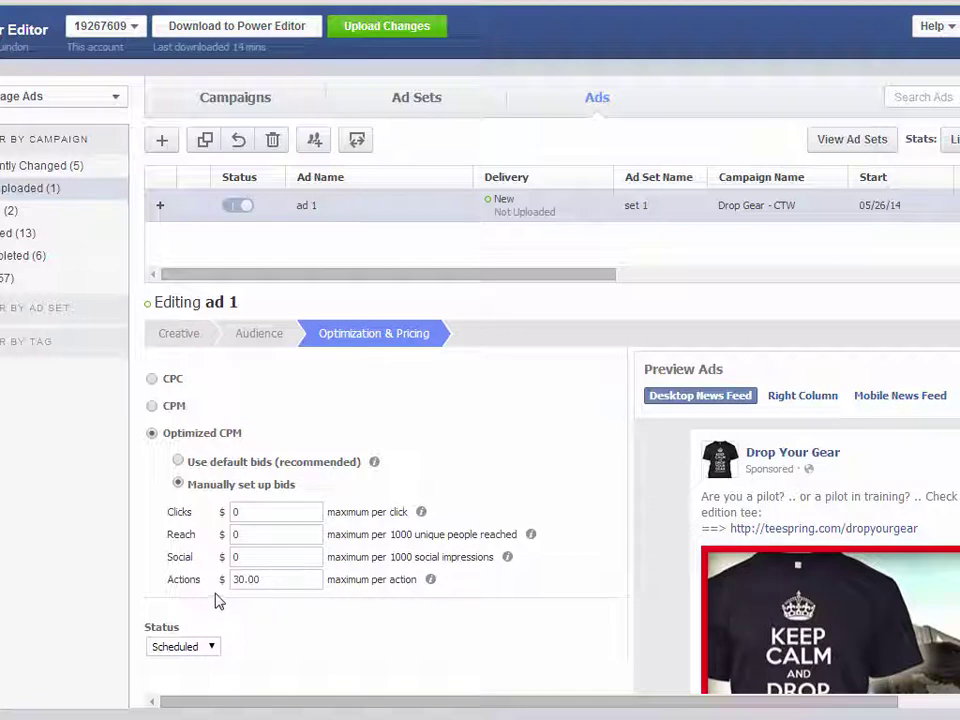
Step: Set the ad's maximum bid per action to 0 and the maximum bid per click to $5.00
drag(266, 578, 220, 600)
text(0)
double_click(236, 511)
text(5.00)
scroll(572, 613, down, 5)
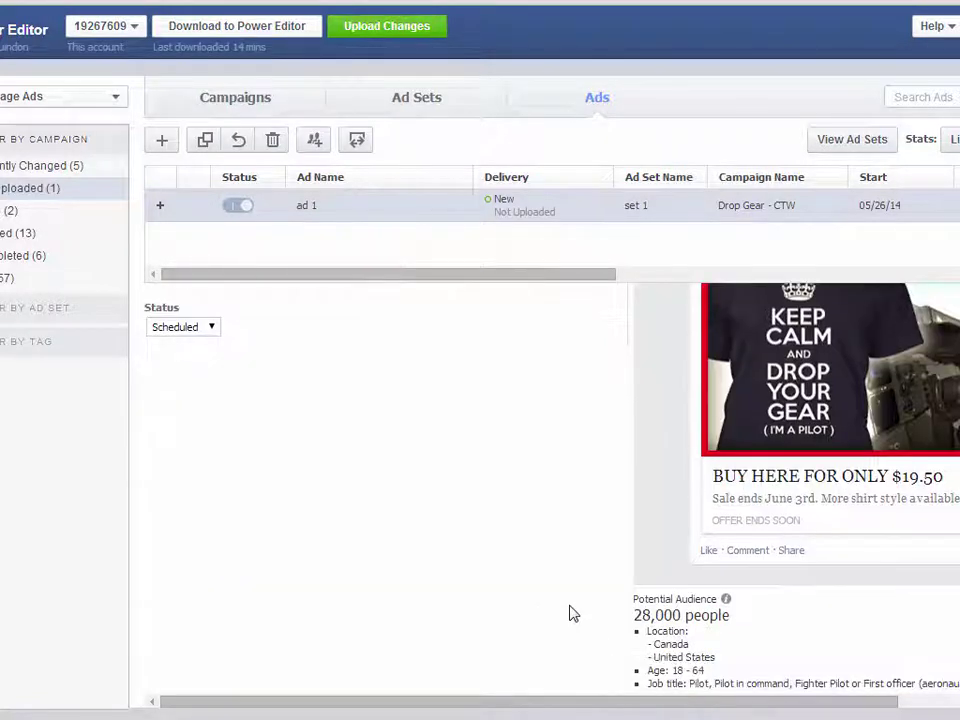
scroll(572, 613, up, 5)
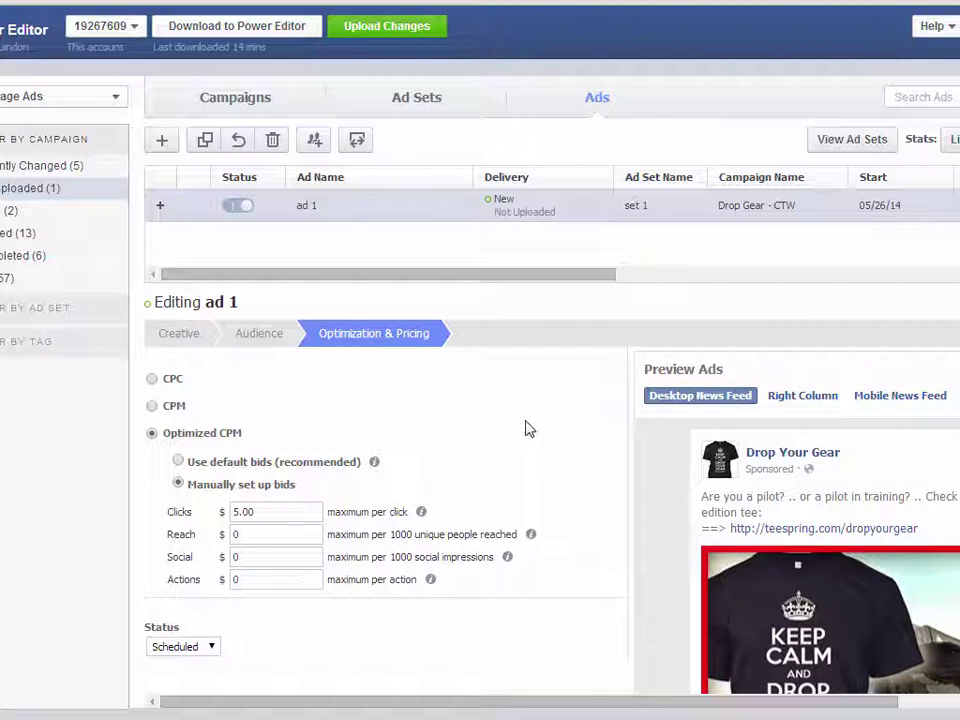
Step: Duplicate the ad set "set 1" within the existing Drop Gear - CTW campaign
click(160, 338)
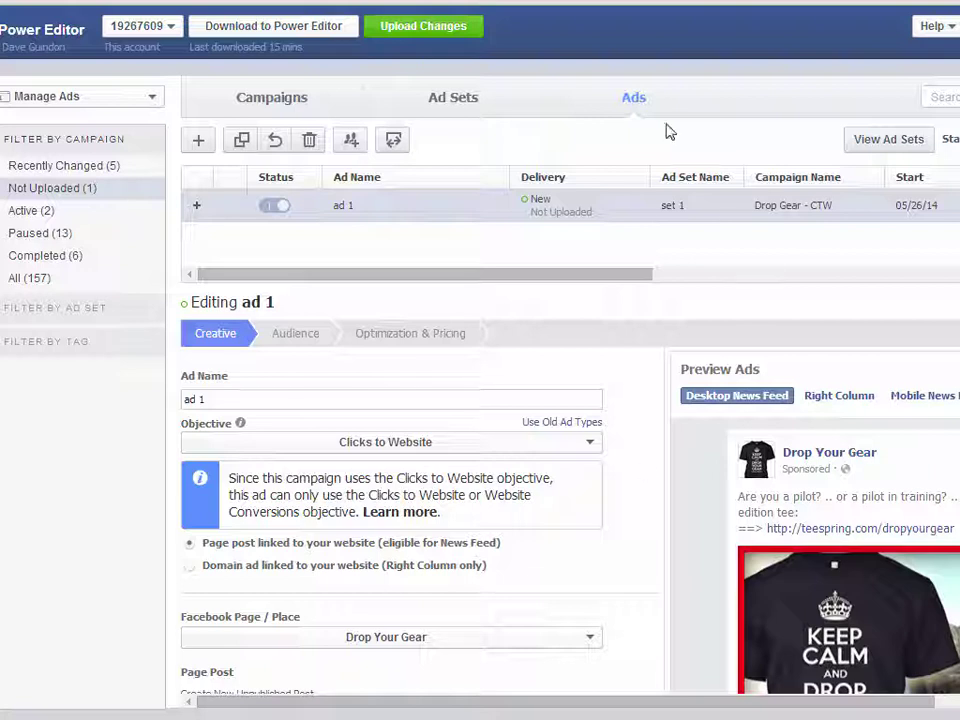
click(455, 101)
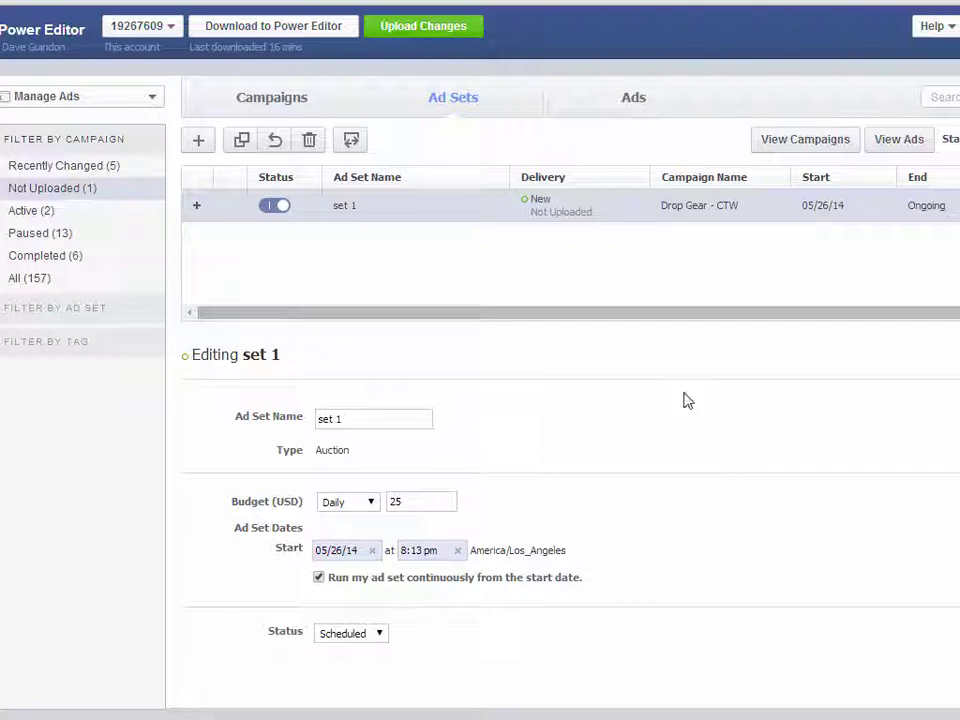
drag(617, 313, 548, 312)
click(379, 213)
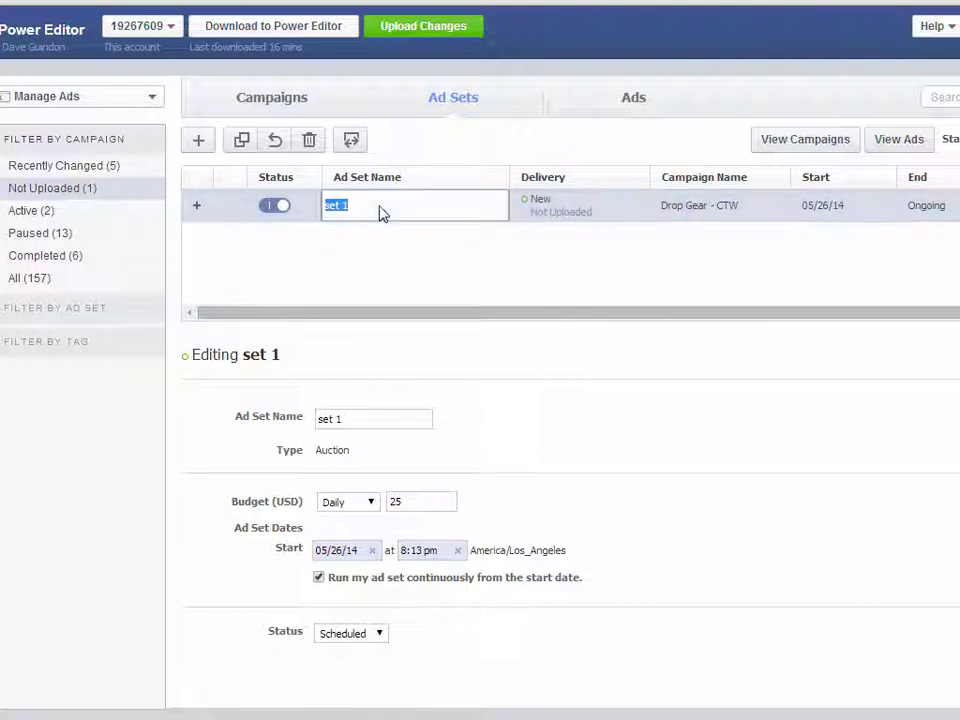
click(480, 122)
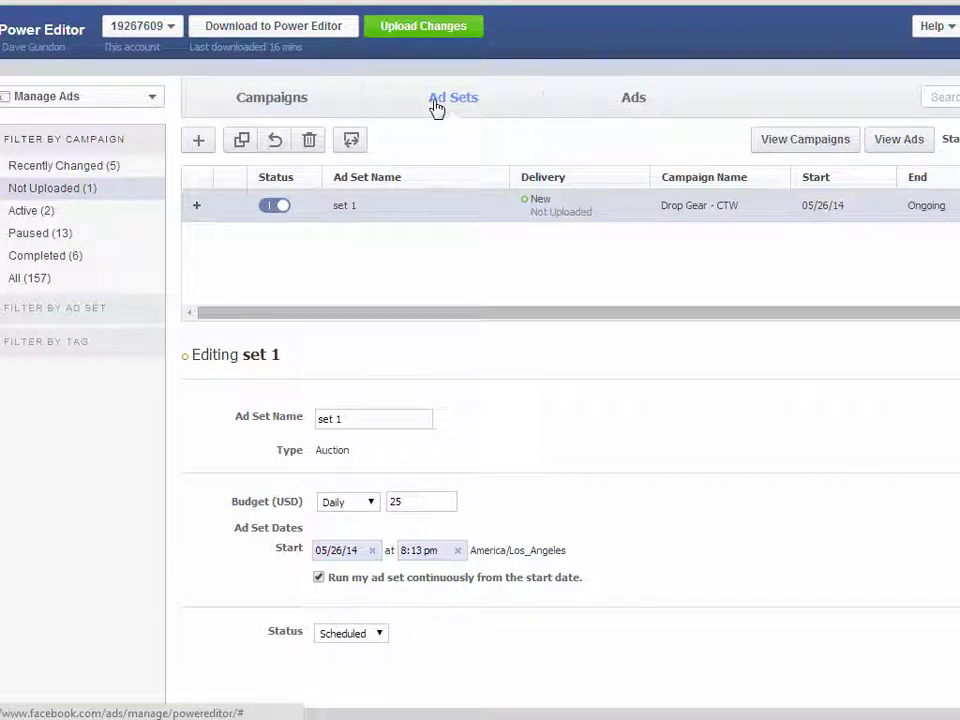
click(239, 145)
click(521, 431)
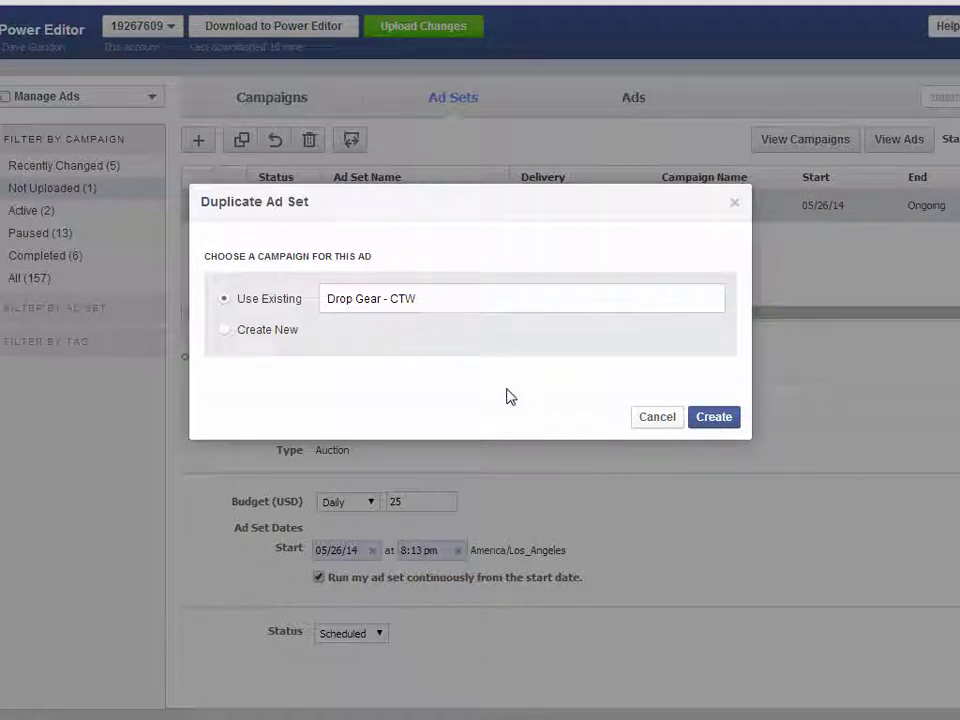
click(714, 418)
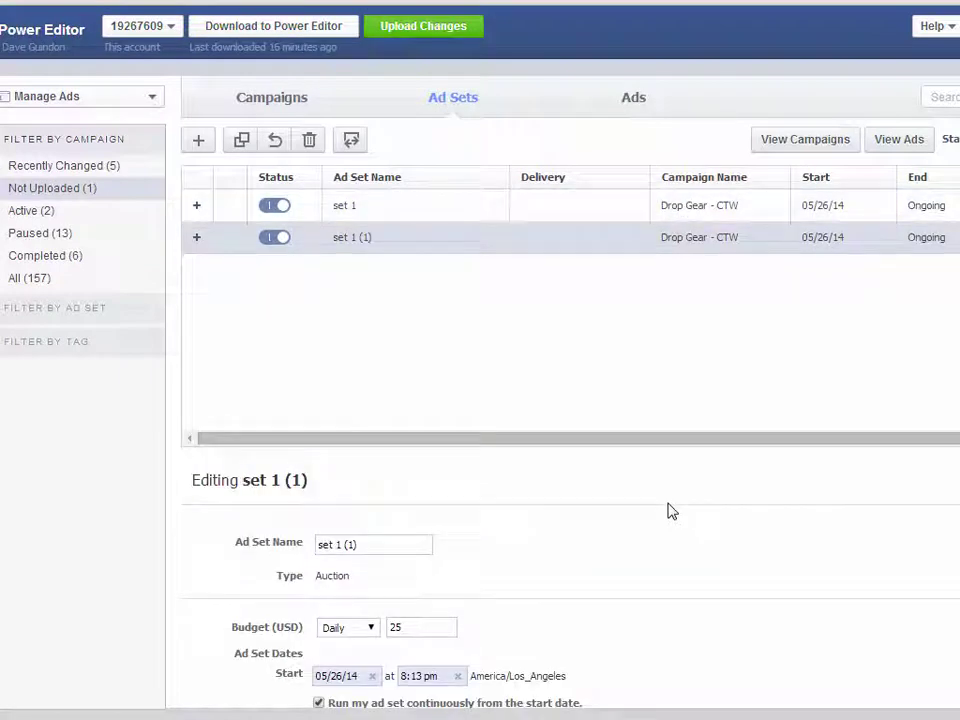
Step: Rename the duplicated ad set as set 2
click(377, 544)
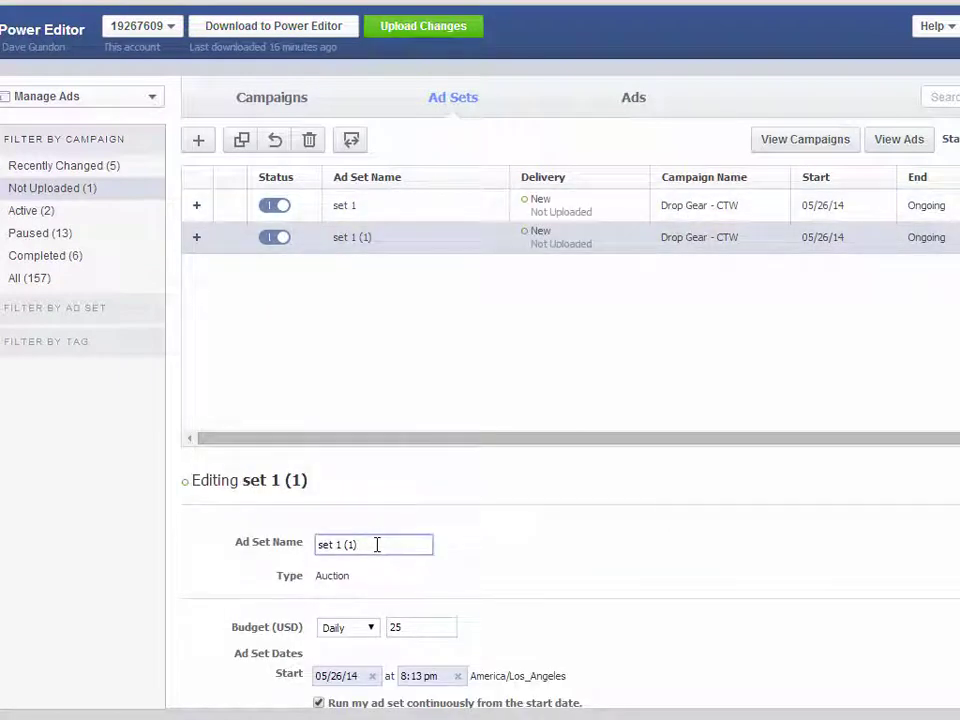
key(BackSpace)
key(BackSpace)
key(BackSpace)
key(BackSpace)
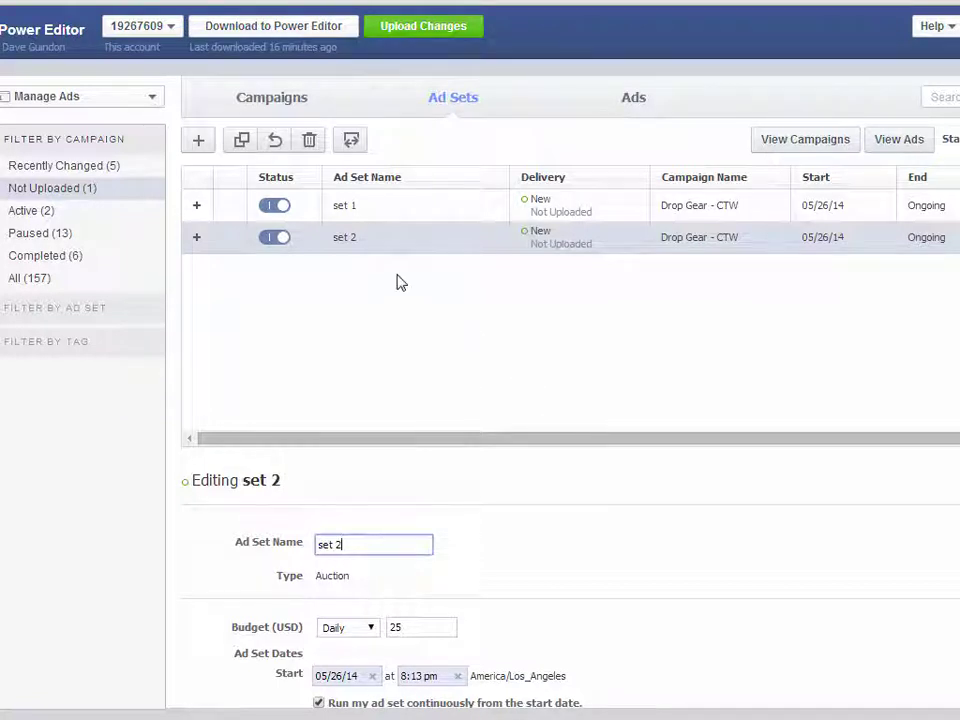
scroll(627, 626, down, 1)
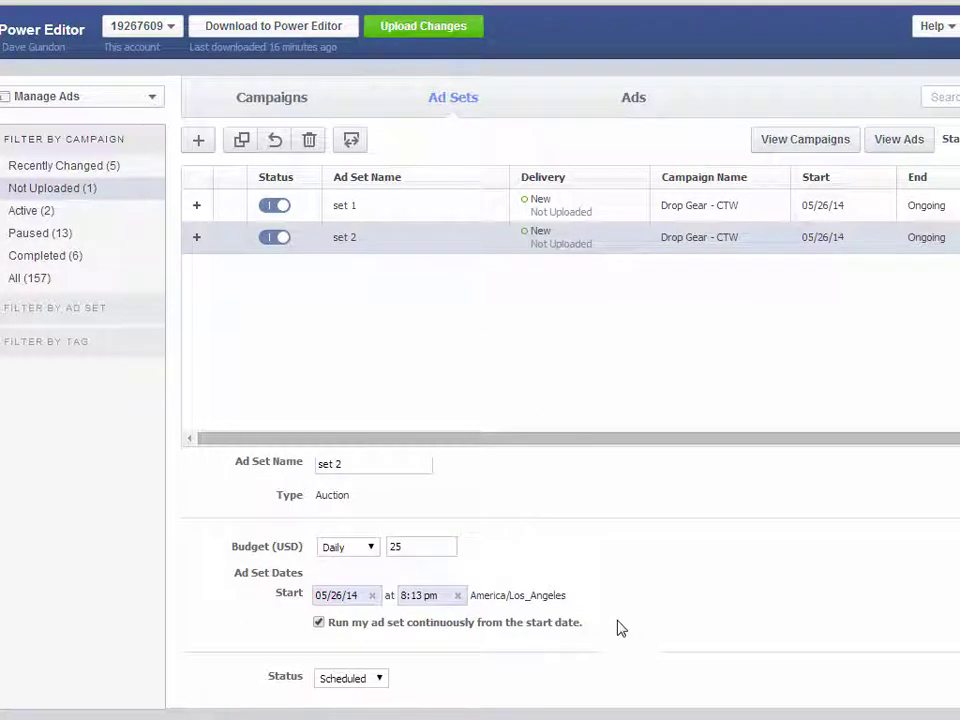
scroll(617, 628, up, 1)
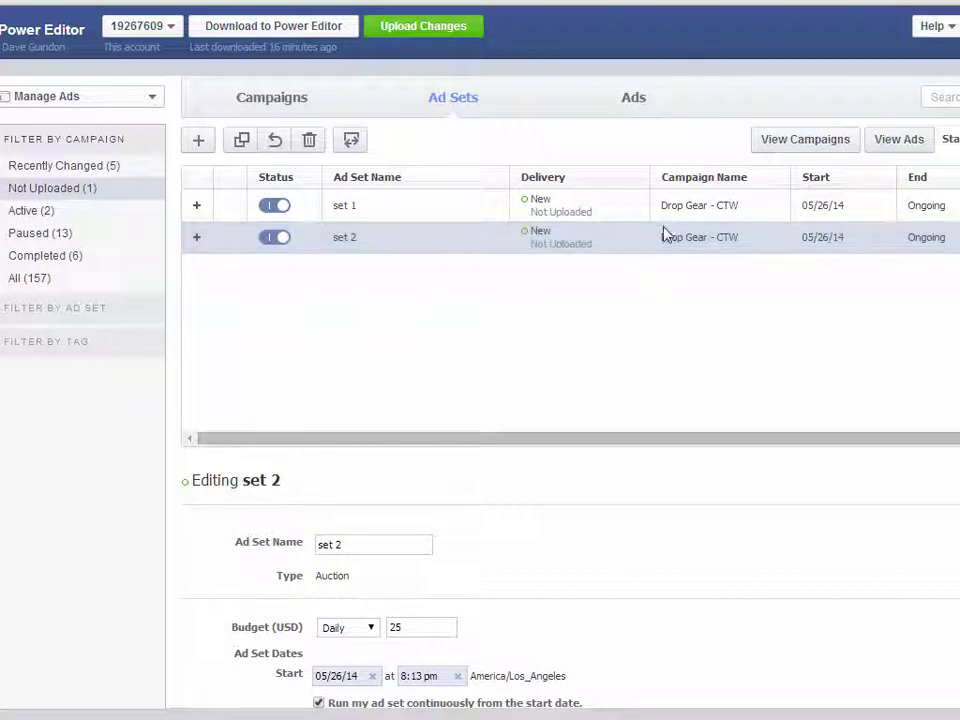
Step: Open the ad belonging to set 2 and start a new unpublished page post for it
click(644, 103)
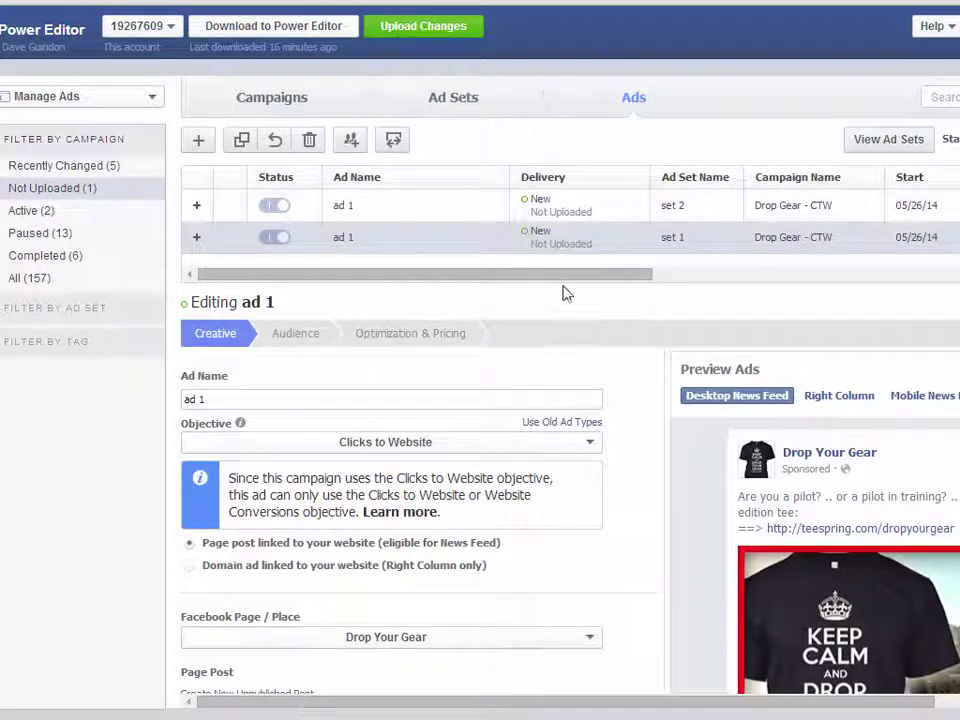
drag(562, 279, 562, 320)
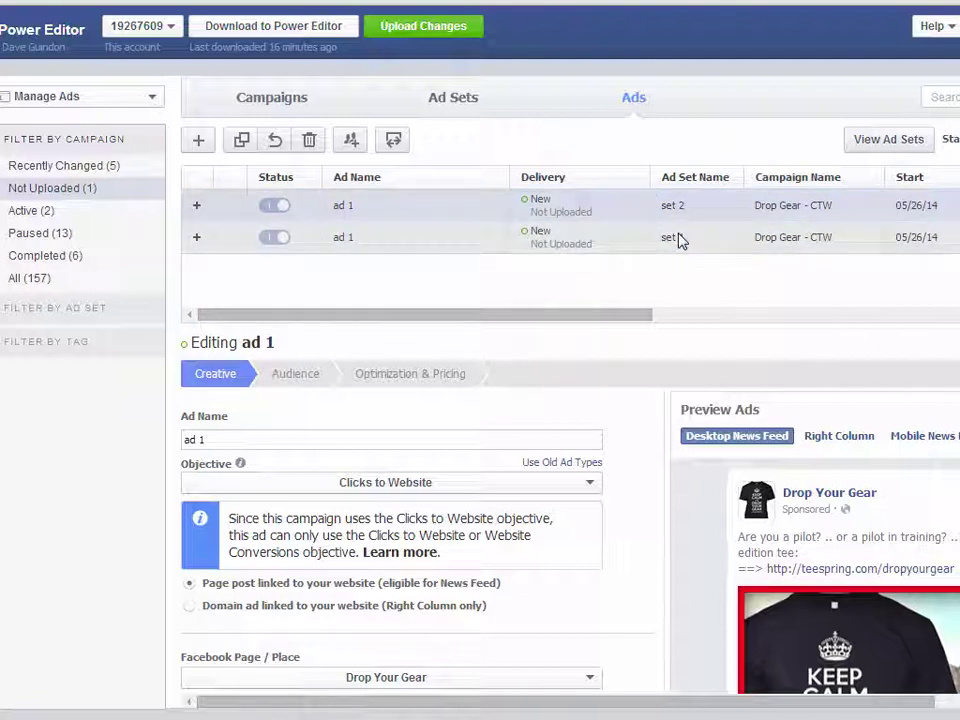
click(621, 206)
scroll(645, 562, down, 5)
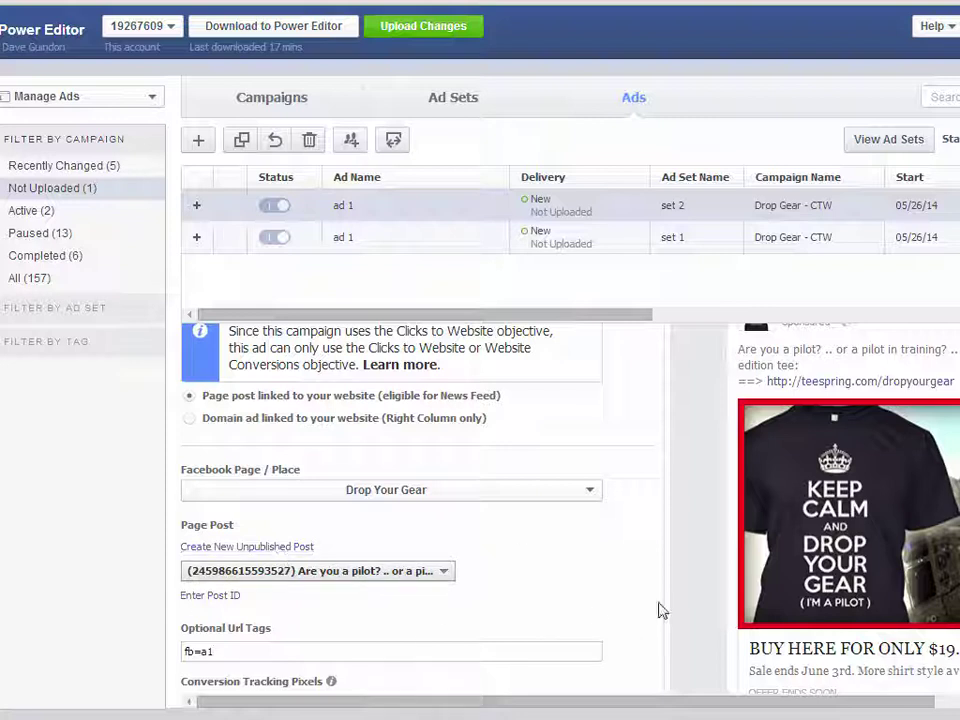
click(267, 553)
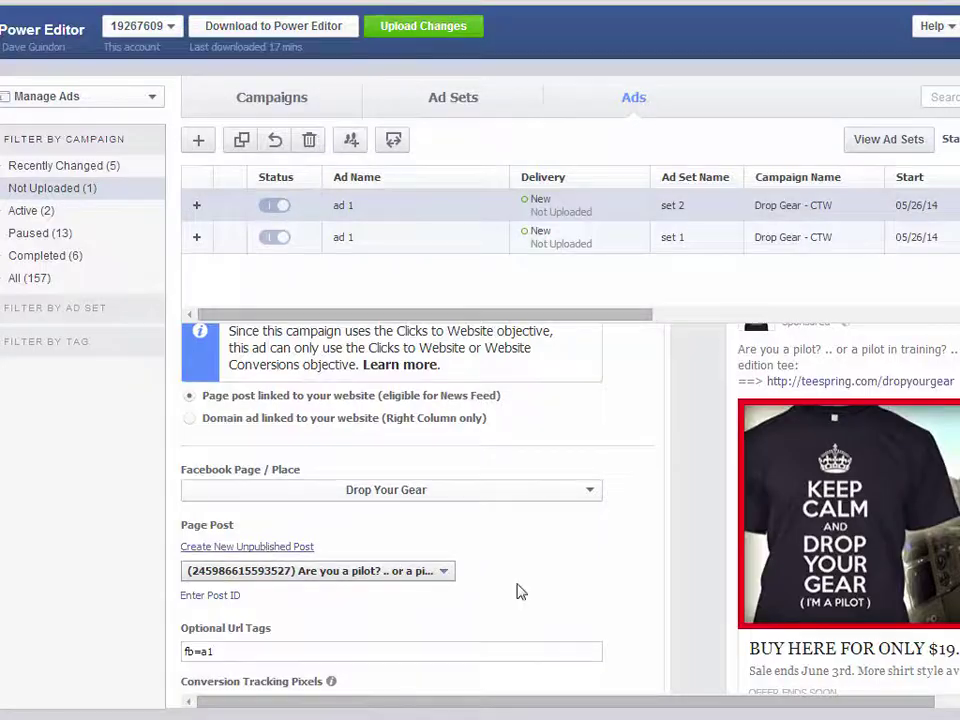
click(463, 442)
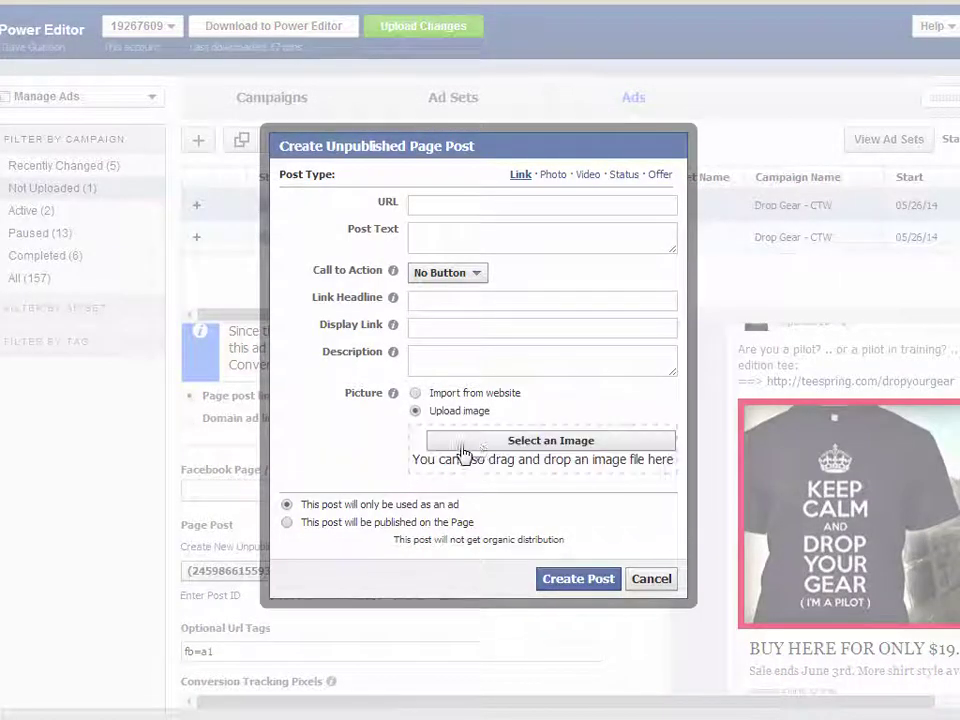
click(476, 444)
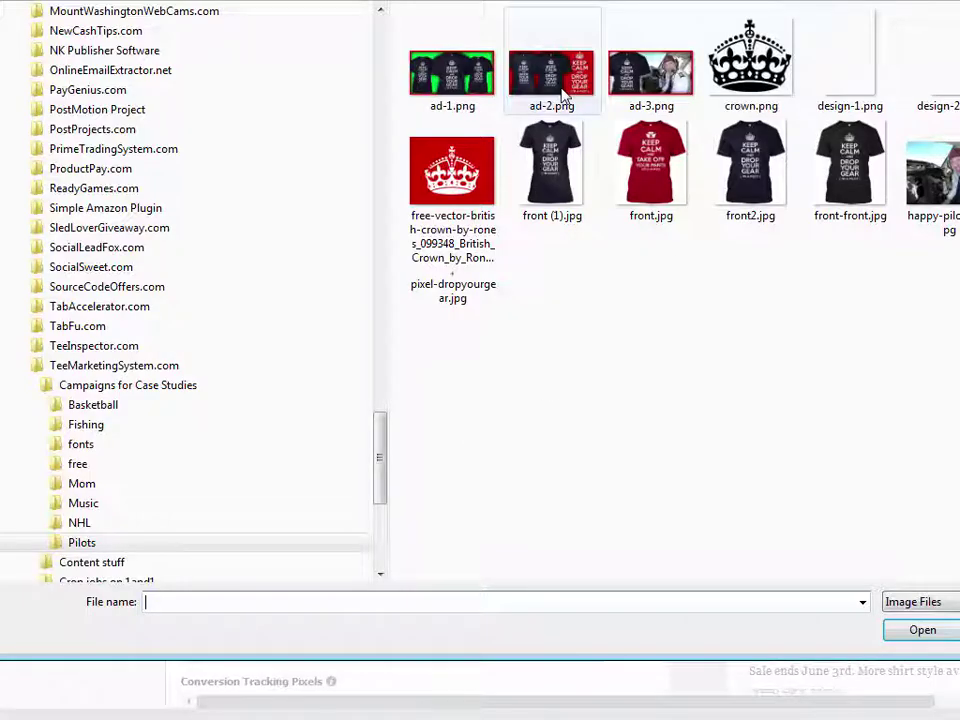
click(452, 72)
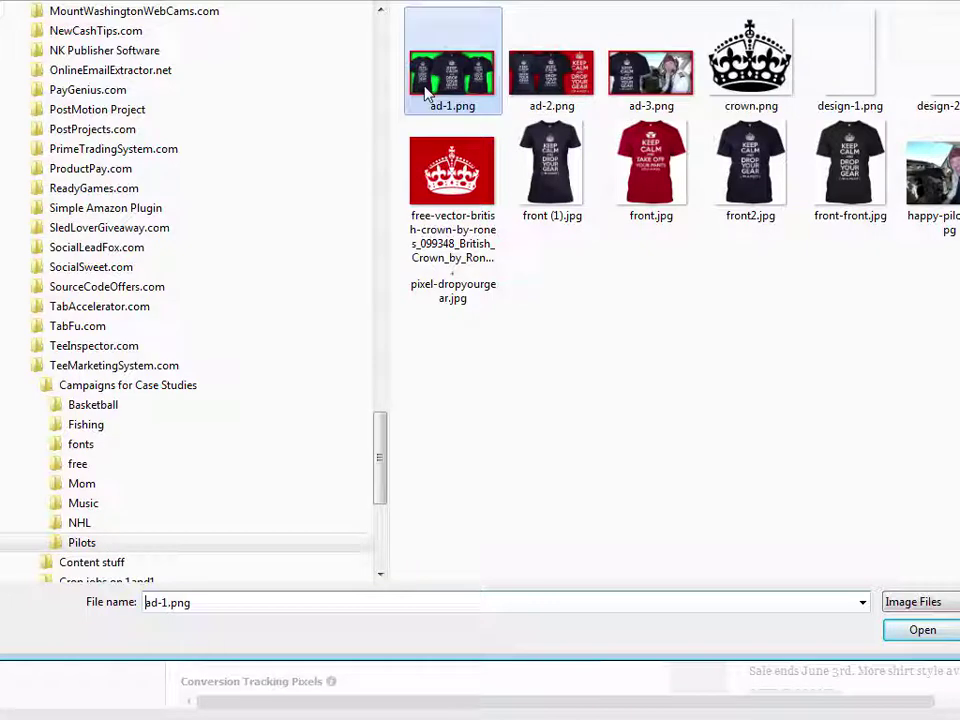
click(921, 631)
click(418, 201)
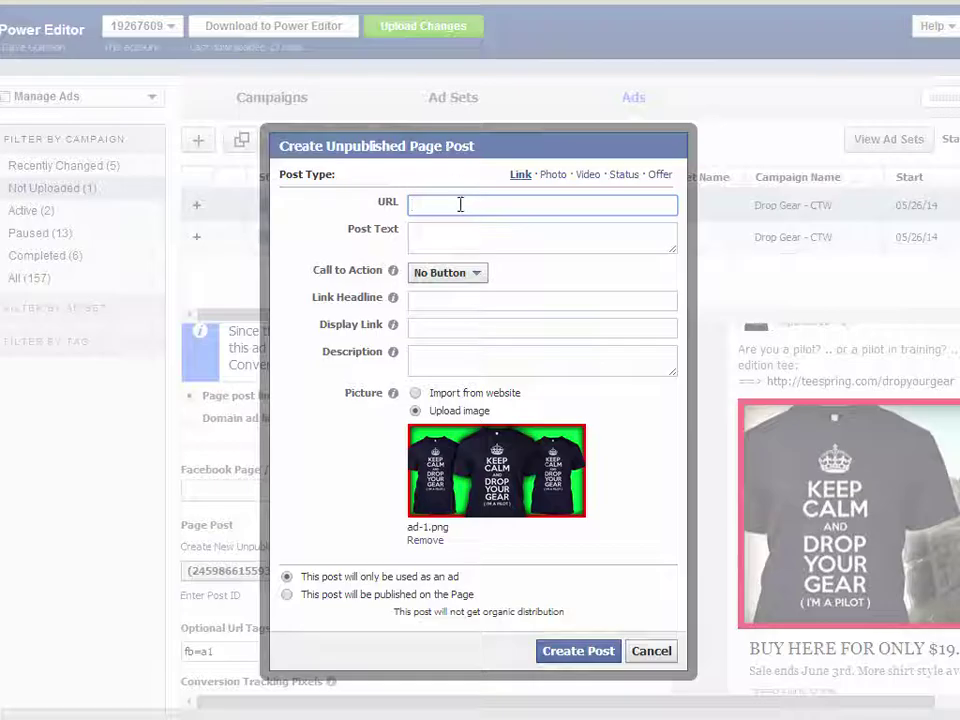
text(http://teespring.com/dropyourgear)
Step: Enter the post text "Are you a pilot? .. or a pilot in training?" and enlarge its text box
click(485, 240)
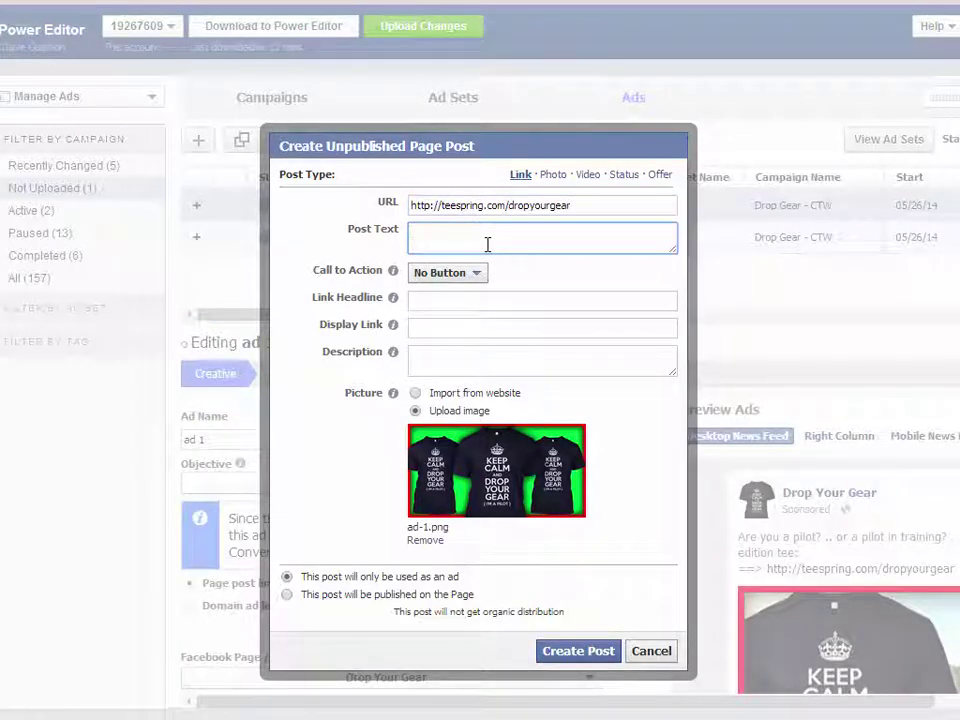
text(Are you a pilot)
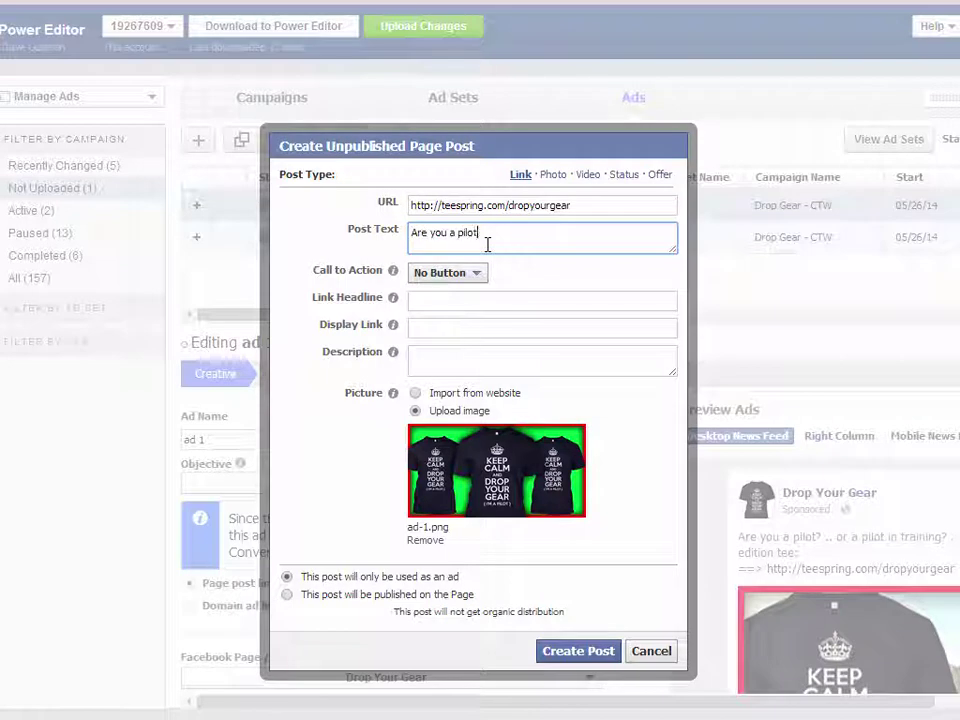
text(? .. or a pilo)
text(t in training?)
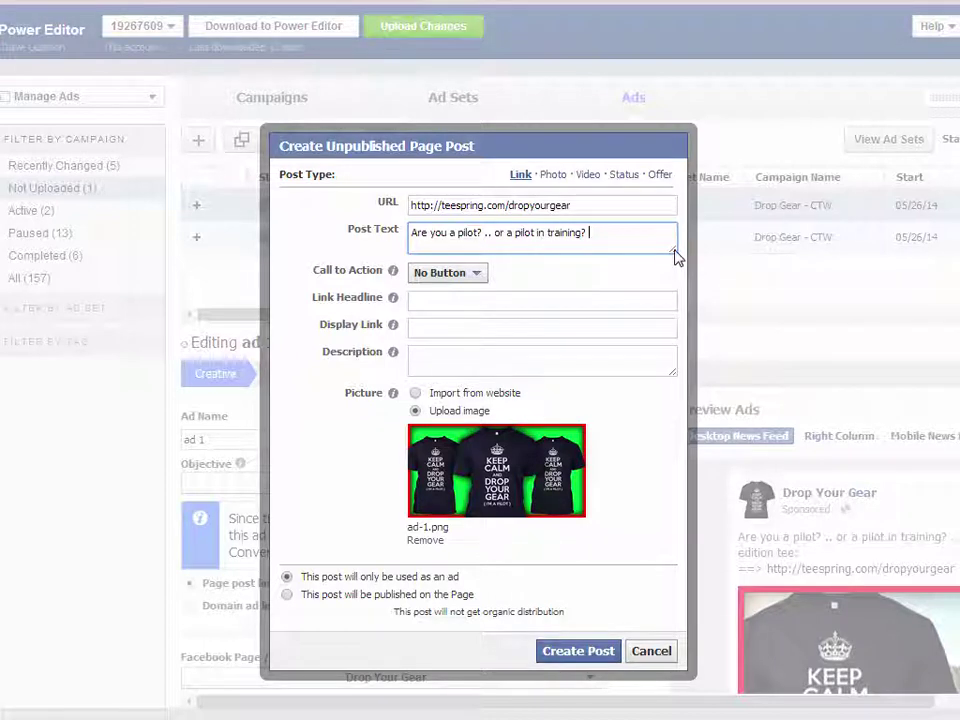
drag(672, 255, 640, 327)
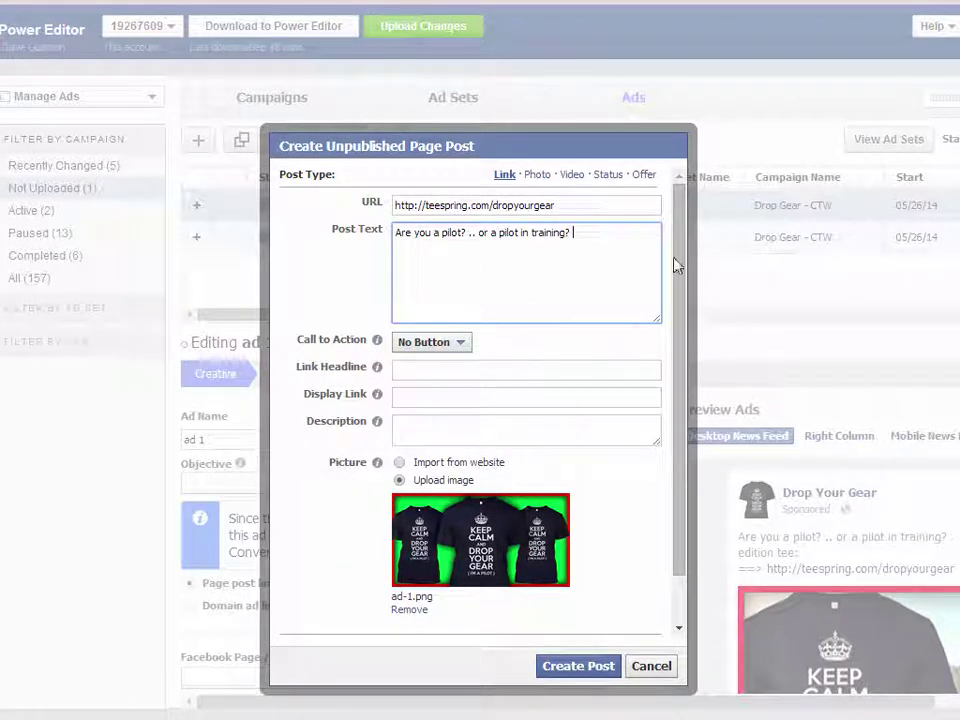
click(540, 268)
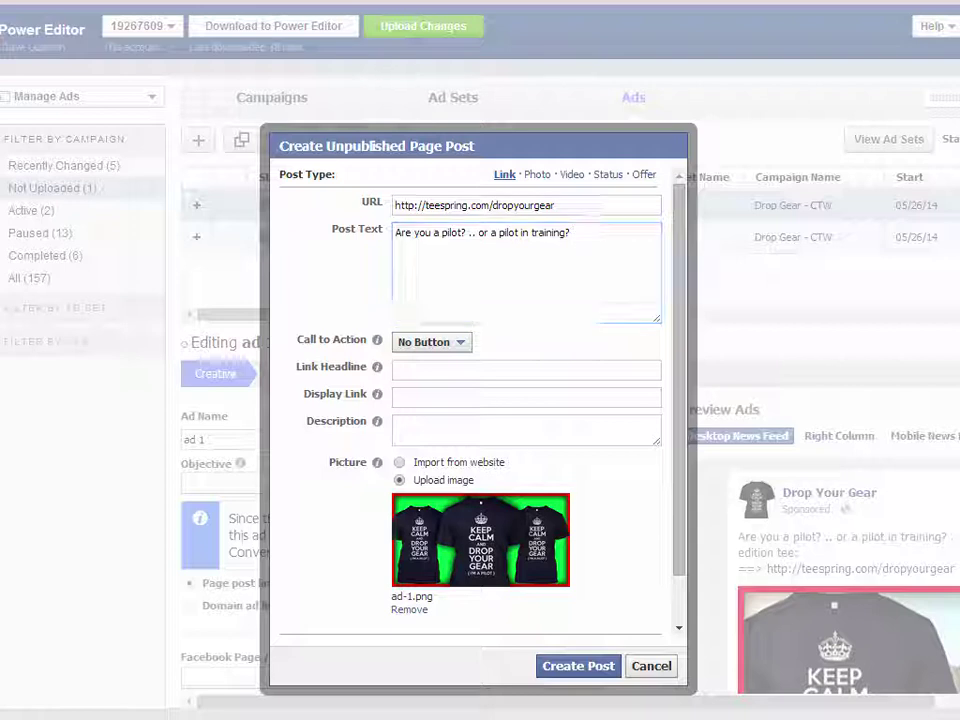
Step: Switch to the Drop Your Gear Facebook page and copy the full text of its pilot T-shirt post
key(alt+Tab)
click(272, 214)
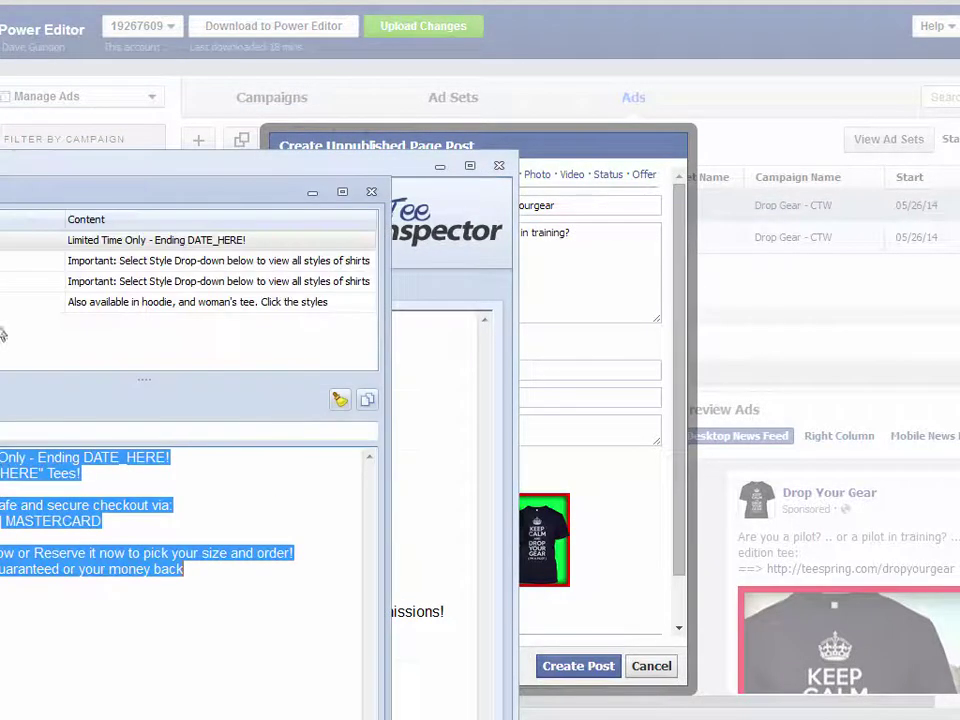
drag(259, 196, 405, 99)
click(255, 598)
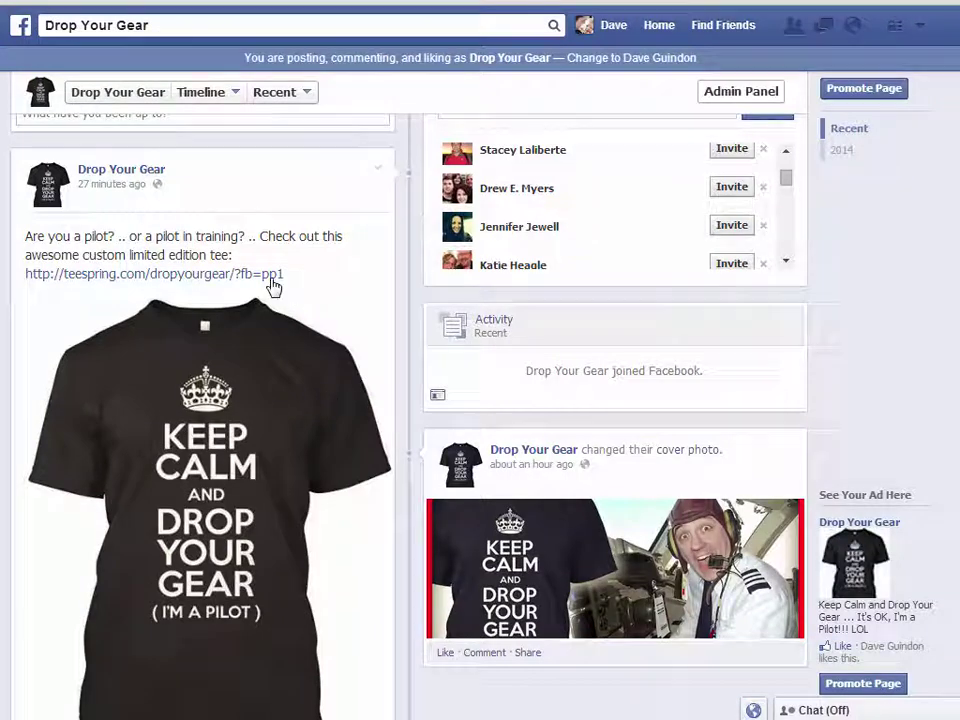
drag(284, 275, 25, 236)
key(ctrl+c)
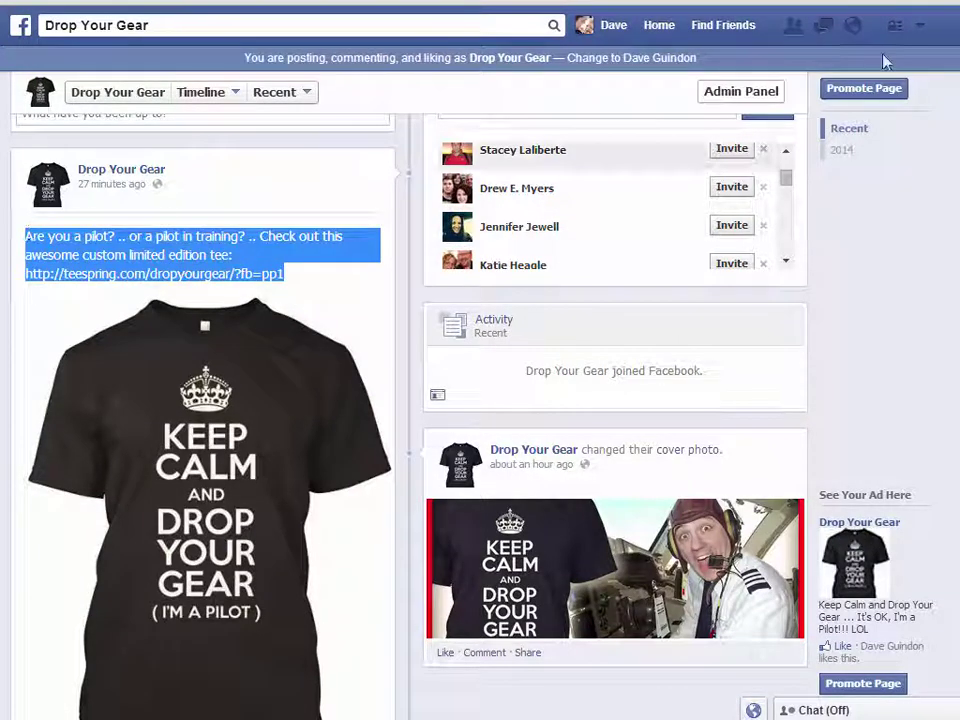
Step: Switch to the Tee Inspector Data Bank, clear the entry form, paste the post text and replace its link with TEELINKHERE
key(alt+Tab)
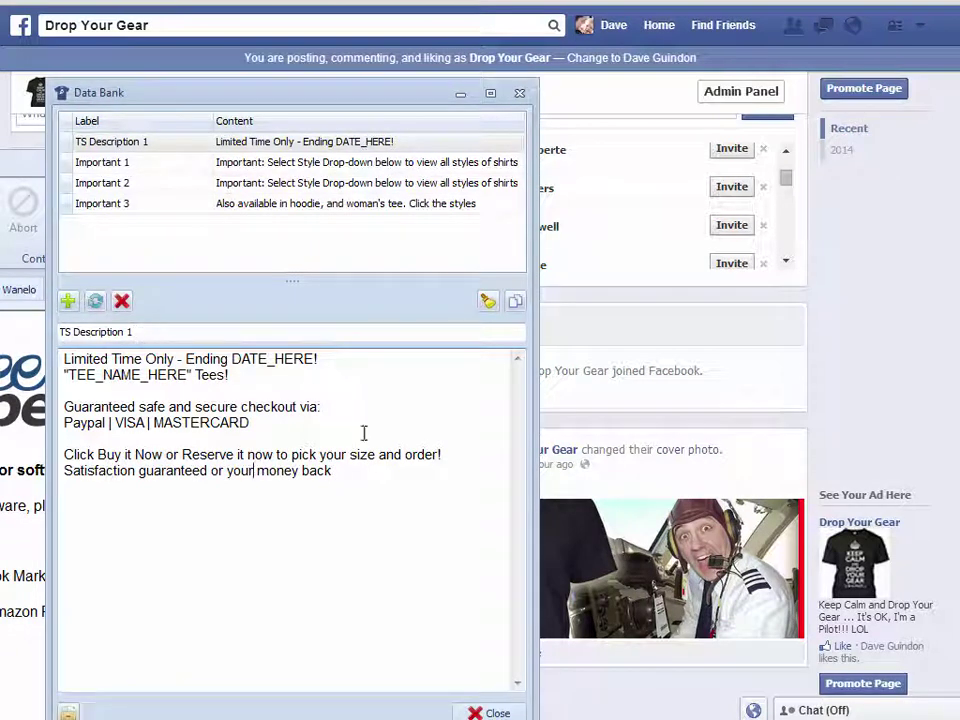
click(487, 302)
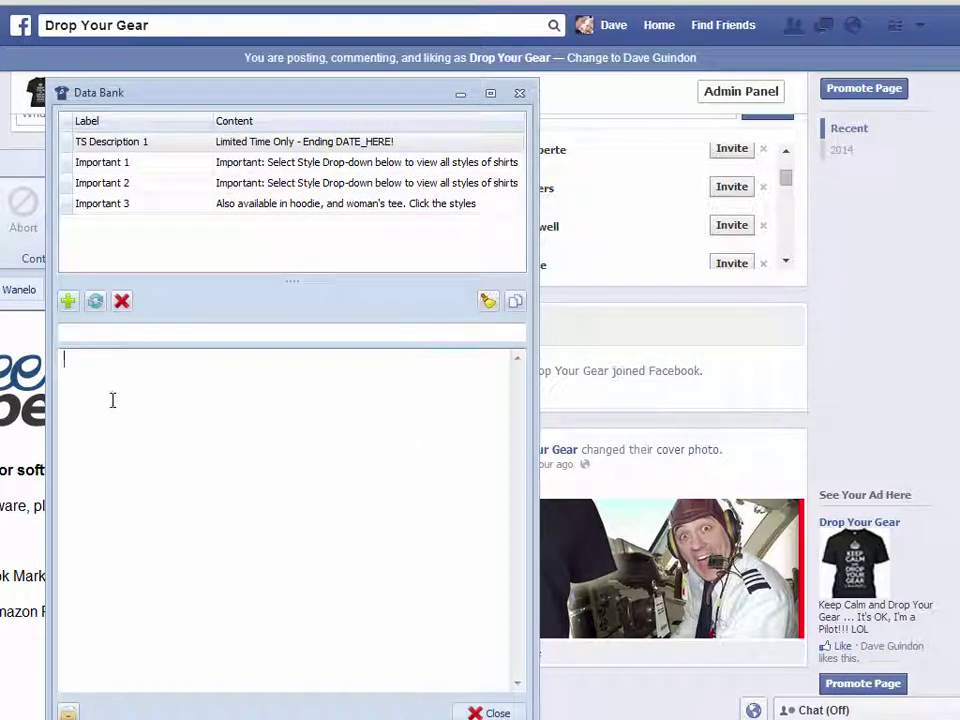
key(ctrl+v)
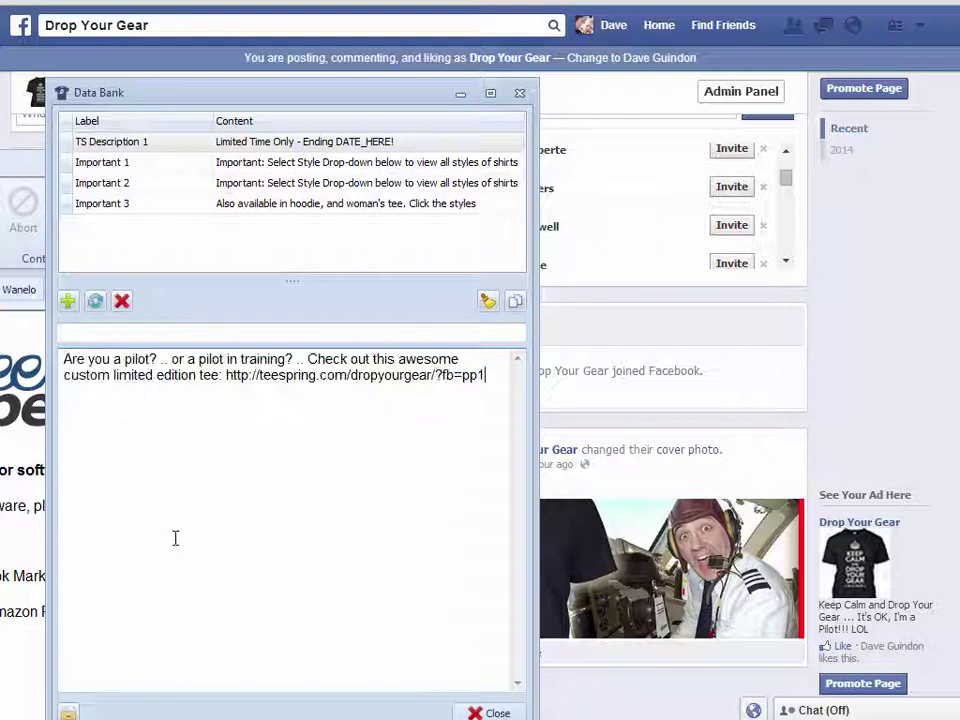
drag(486, 375, 226, 375)
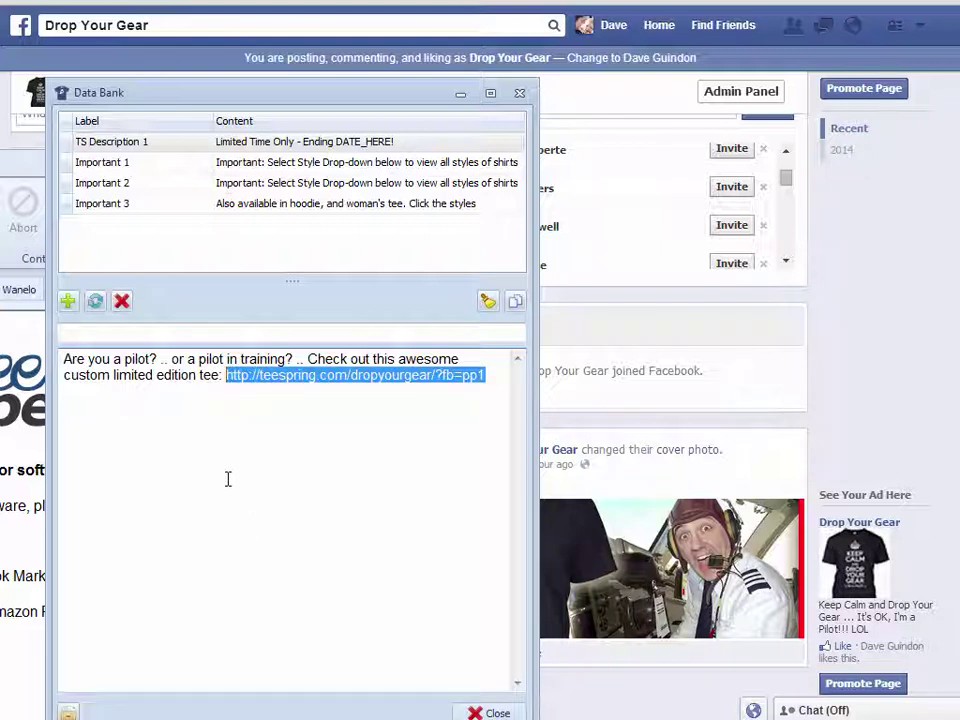
text(TEELIN)
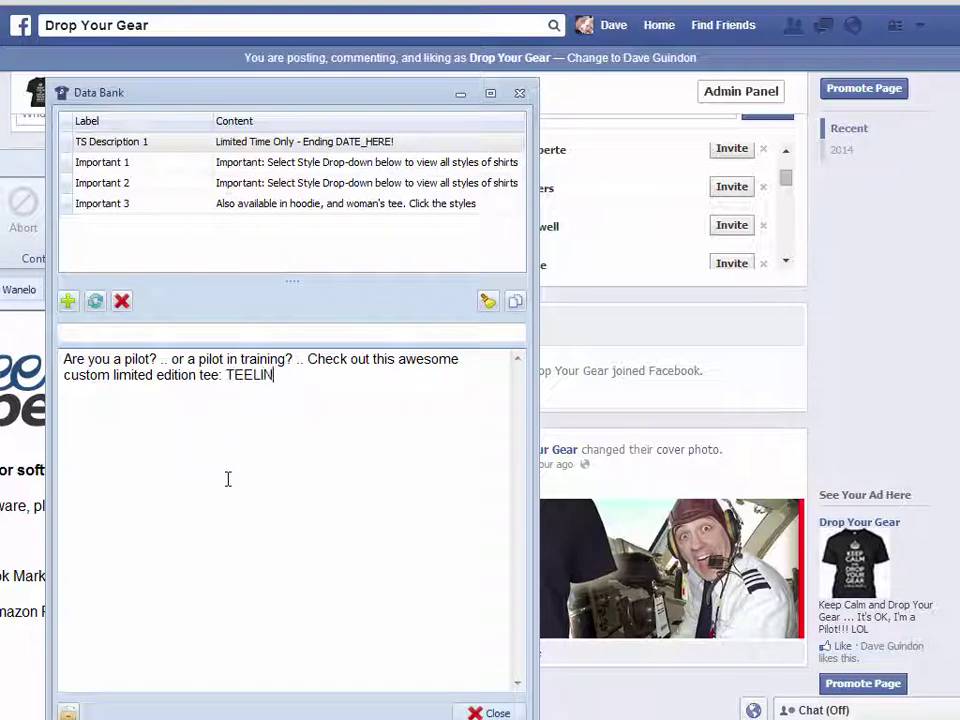
text(KHERE)
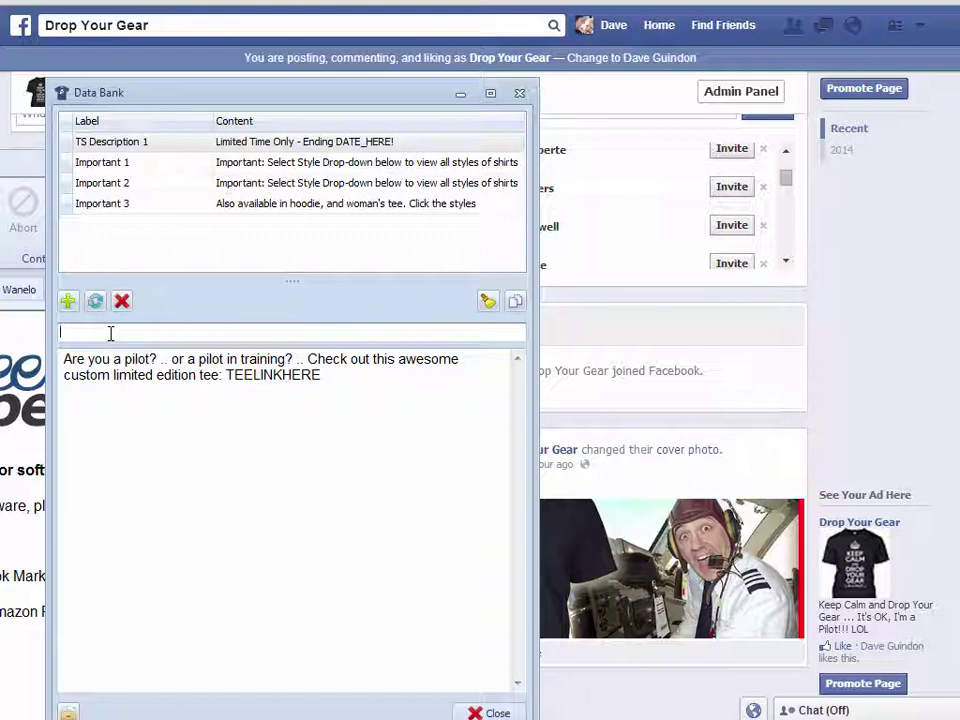
Step: Label the entry FB Ad Post 1, add it to the Data Bank and select it
text(Ad Post 1)
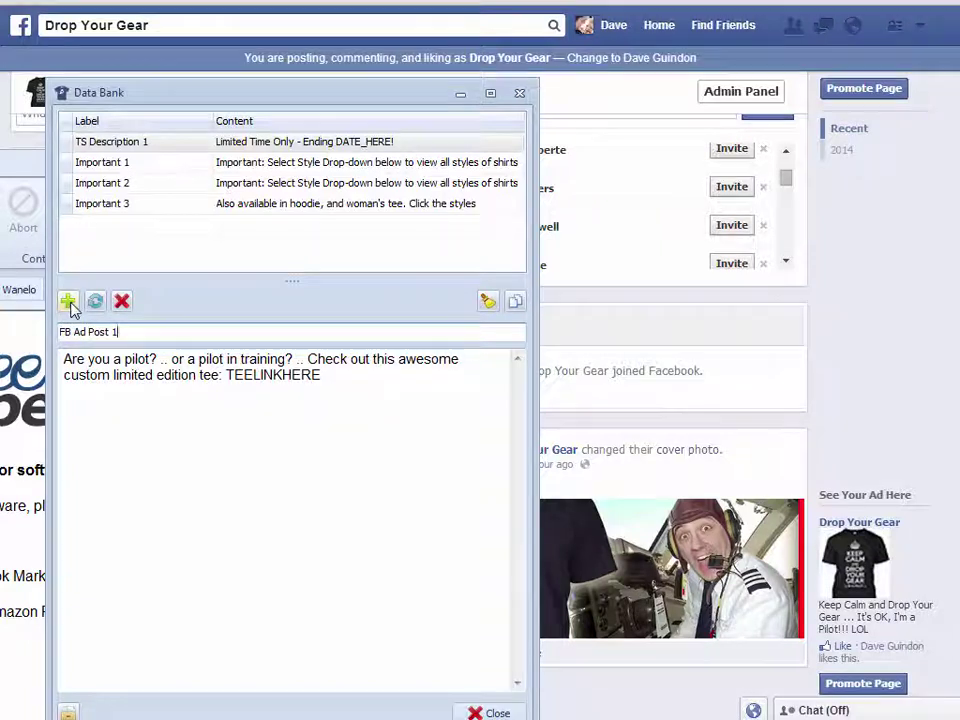
click(68, 301)
click(688, 500)
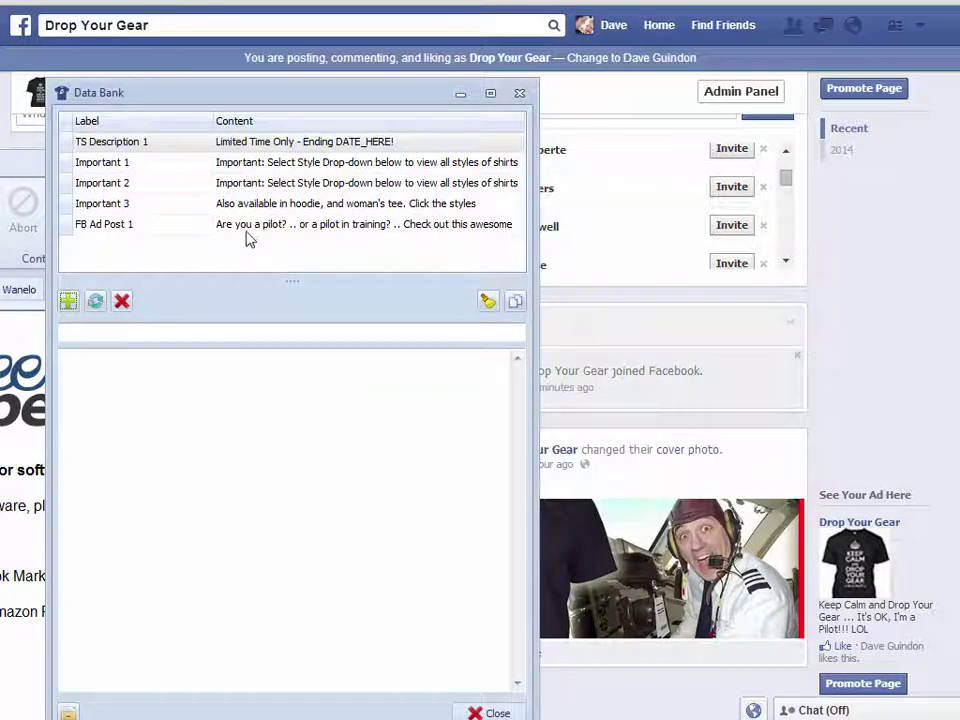
click(247, 235)
drag(362, 99, 60, 149)
Step: Switch back to Power Editor and clear the new post's text
key(alt+Tab)
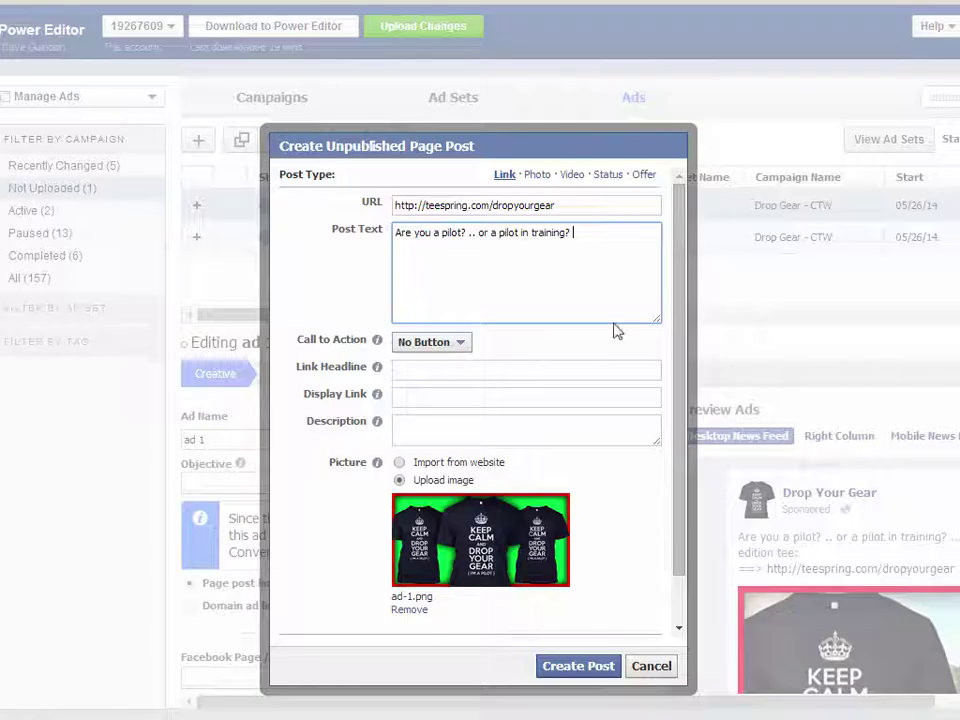
drag(575, 232, 395, 232)
key(BackSpace)
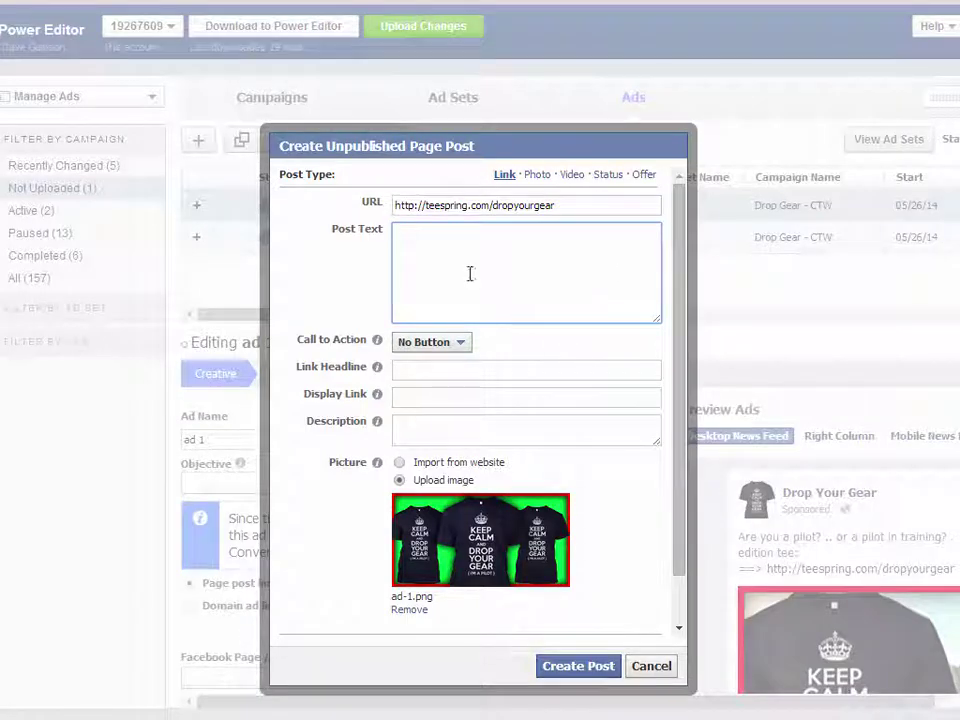
Step: Copy the content of FB Ad Post 1 from the Data Bank into the unpublished post's text
key(alt+Tab)
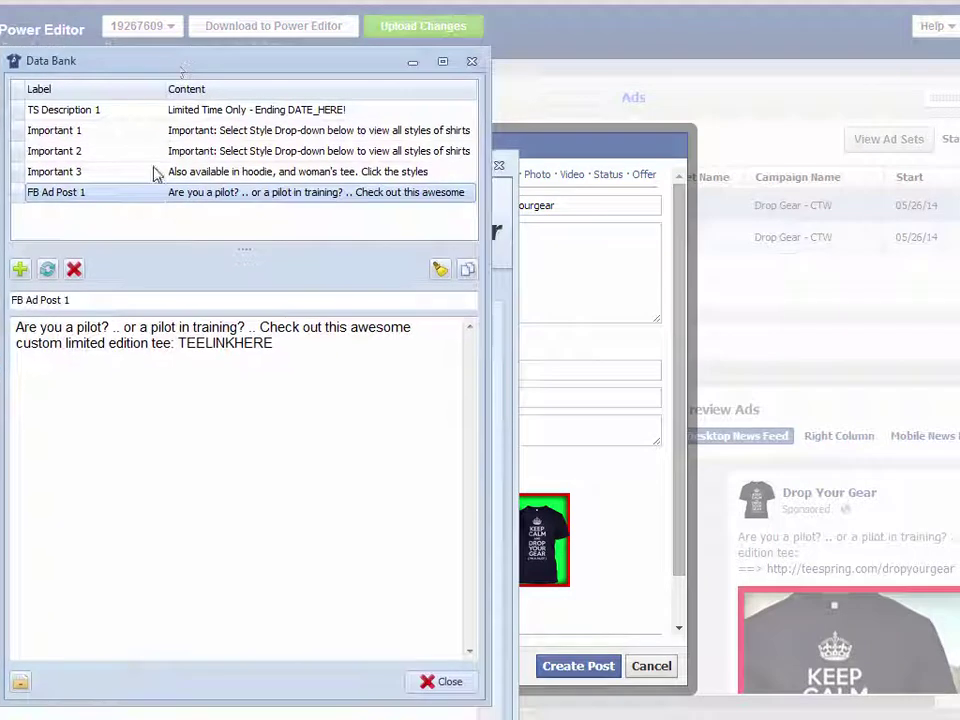
key(Tab)
key(ctrl+c)
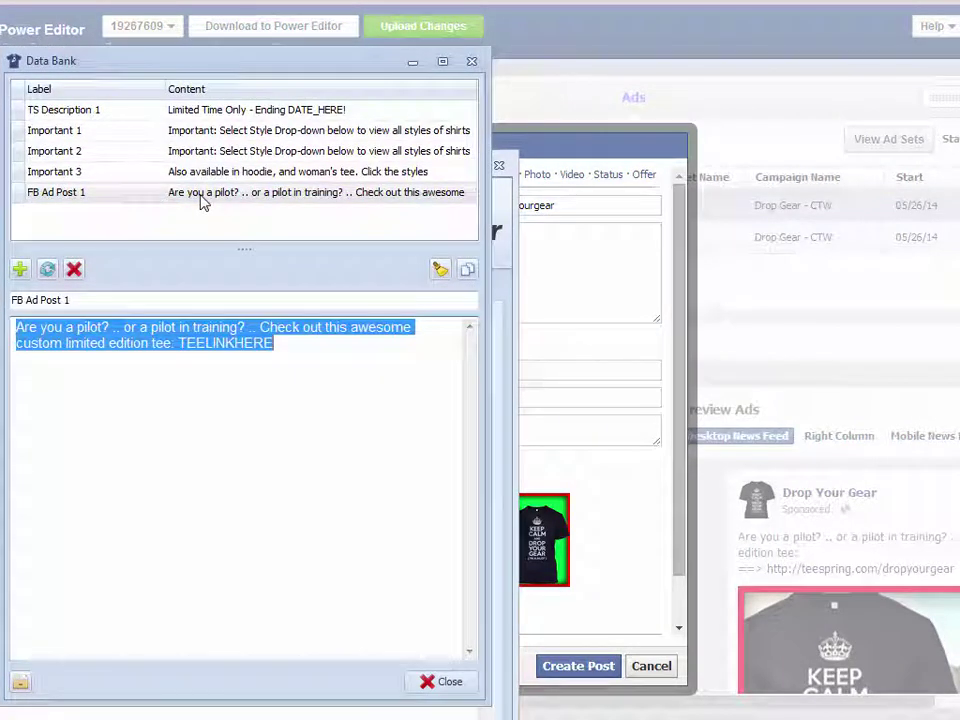
click(583, 153)
right_click(456, 249)
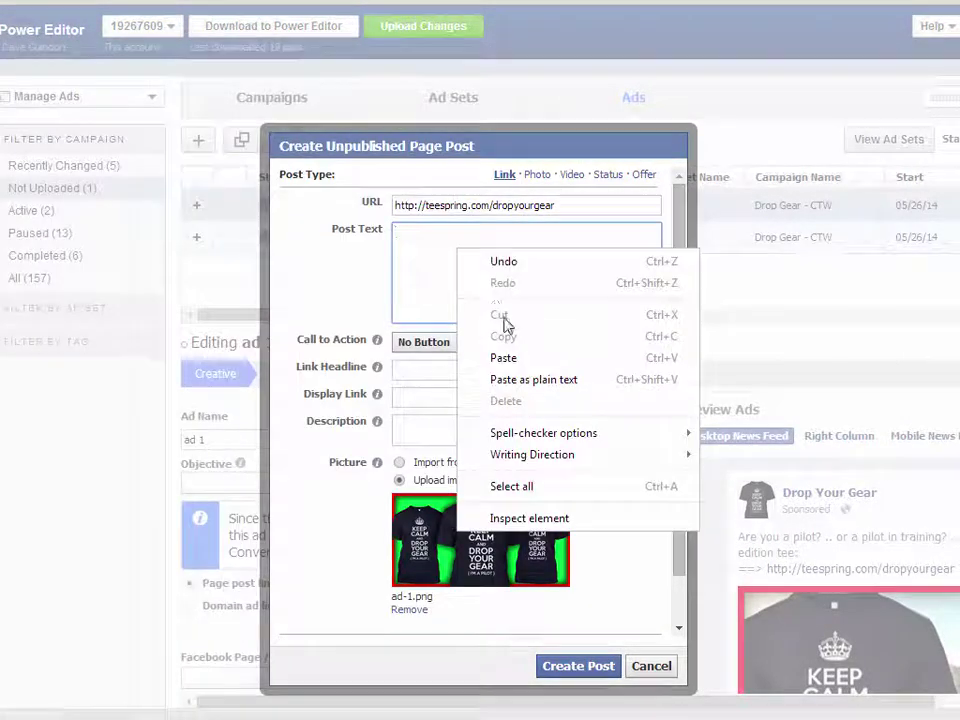
click(505, 358)
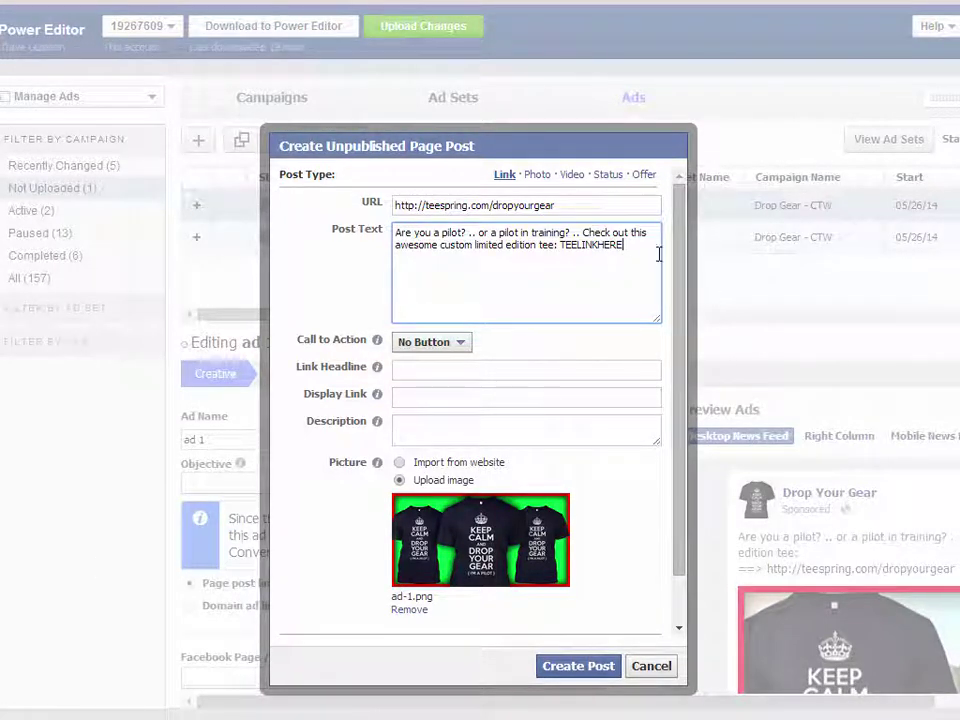
key(BackSpace)
key(BackSpace)
key(BackSpace)
key(BackSpace)
key(BackSpace)
key(BackSpace)
key(BackSpace)
key(BackSpace)
key(BackSpace)
drag(640, 205, 388, 205)
key(ctrl+c)
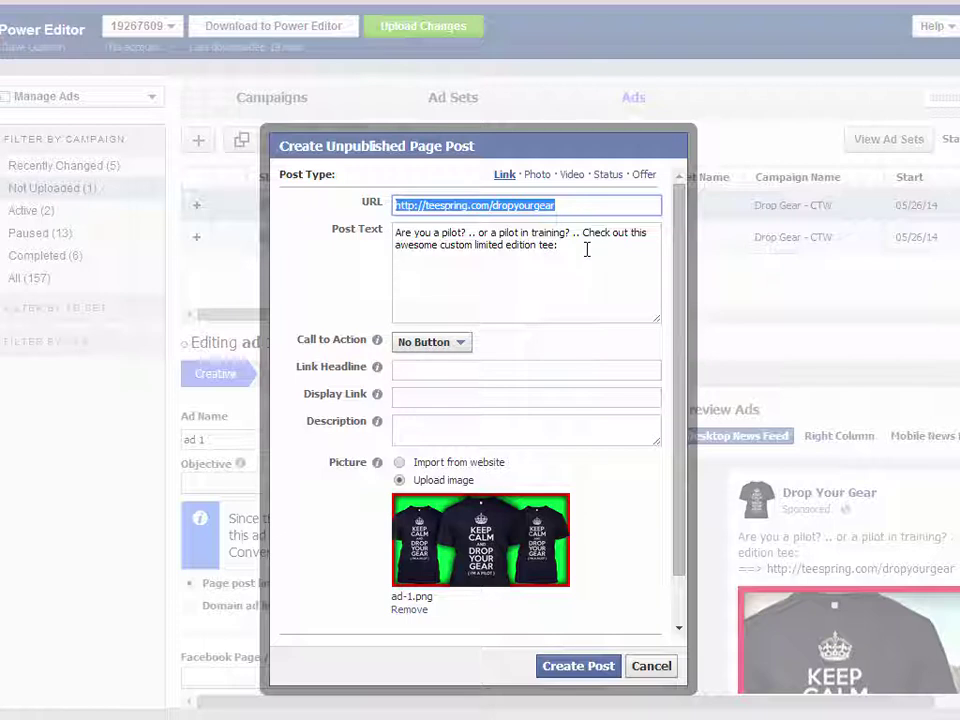
click(606, 296)
key(ctrl+v)
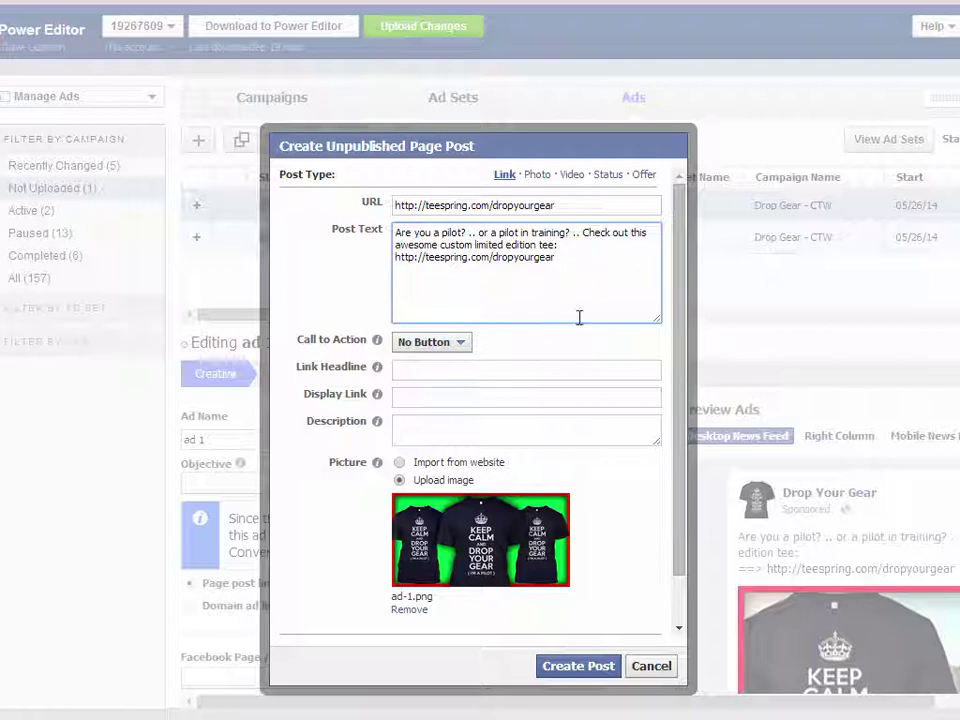
Step: Set the unpublished post's call to action to Shop Now and place the cursor in the link headline
click(462, 343)
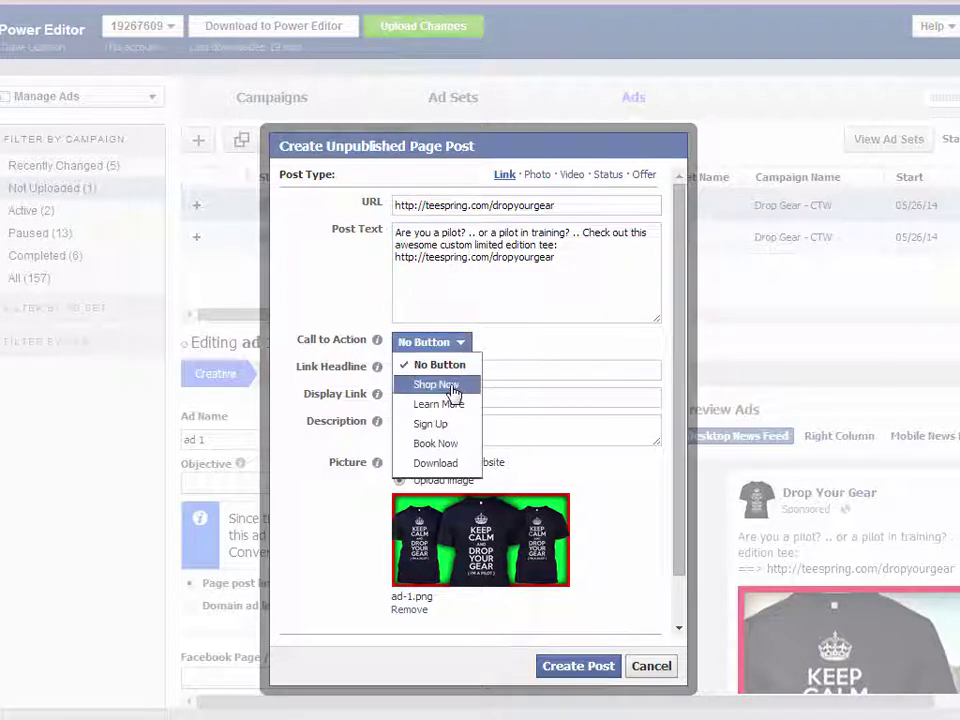
click(450, 385)
click(500, 372)
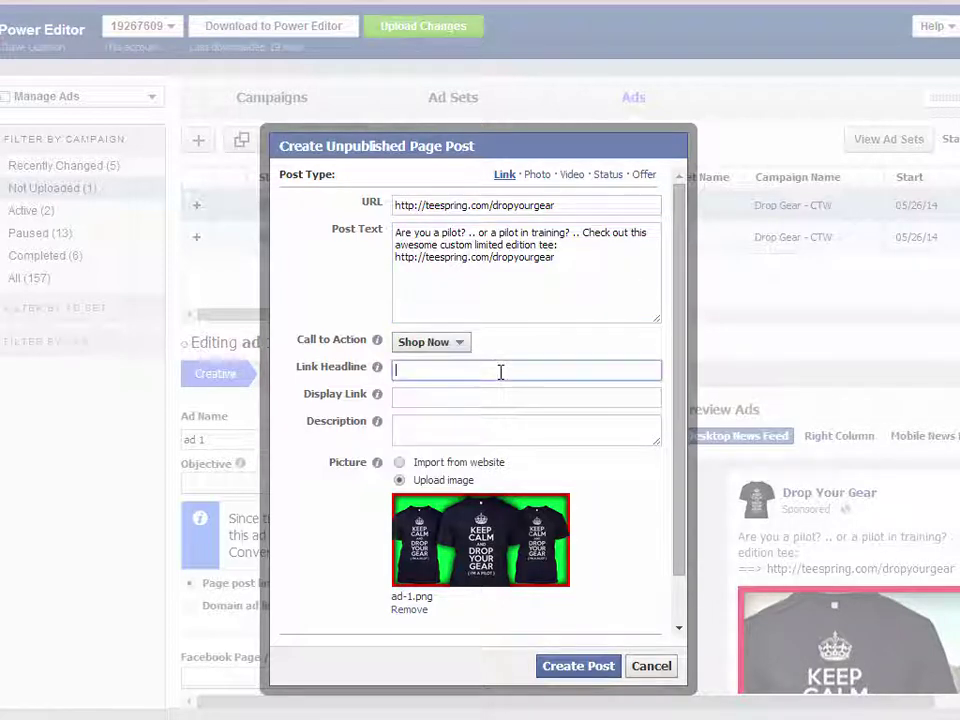
text(CLICK HERE TO BUY FOR)
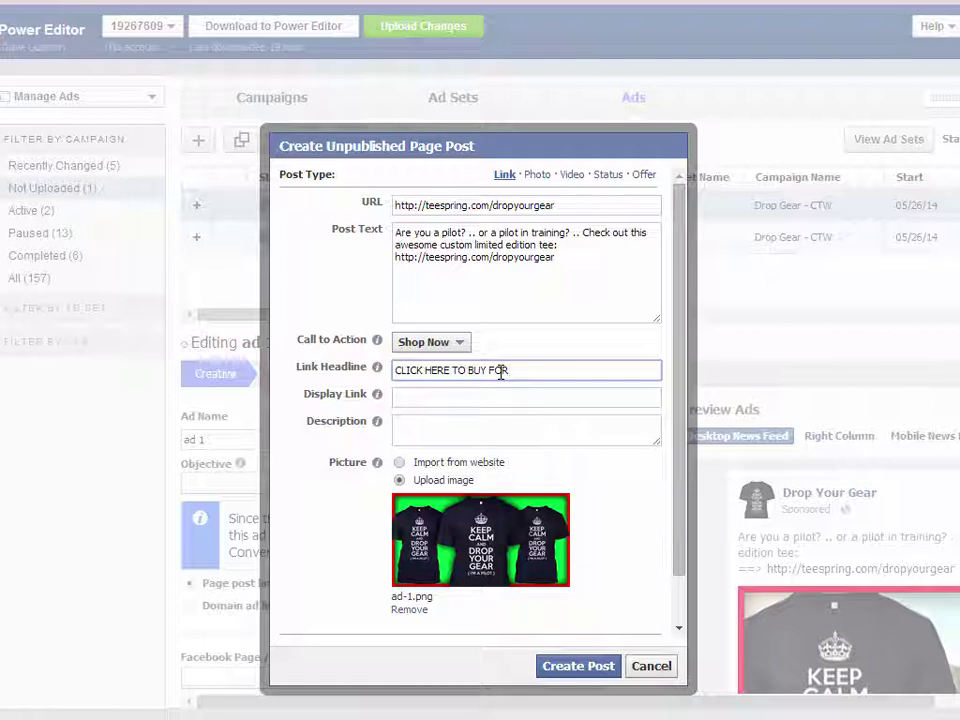
key(BackSpace)
key(BackSpace)
key(BackSpace)
key(BackSpace)
key(BackSpace)
key(BackSpace)
key(BackSpace)
key(BackSpace)
key(BackSpace)
key(BackSpace)
key(BackSpace)
key(BackSpace)
key(BackSpace)
key(BackSpace)
key(BackSpace)
key(BackSpace)
key(BackSpace)
key(BackSpace)
Step: Enter BUY HERE FOR ONLY $19.50 as the link headline and copy it
text(BUY HERE FOR ONLY $)
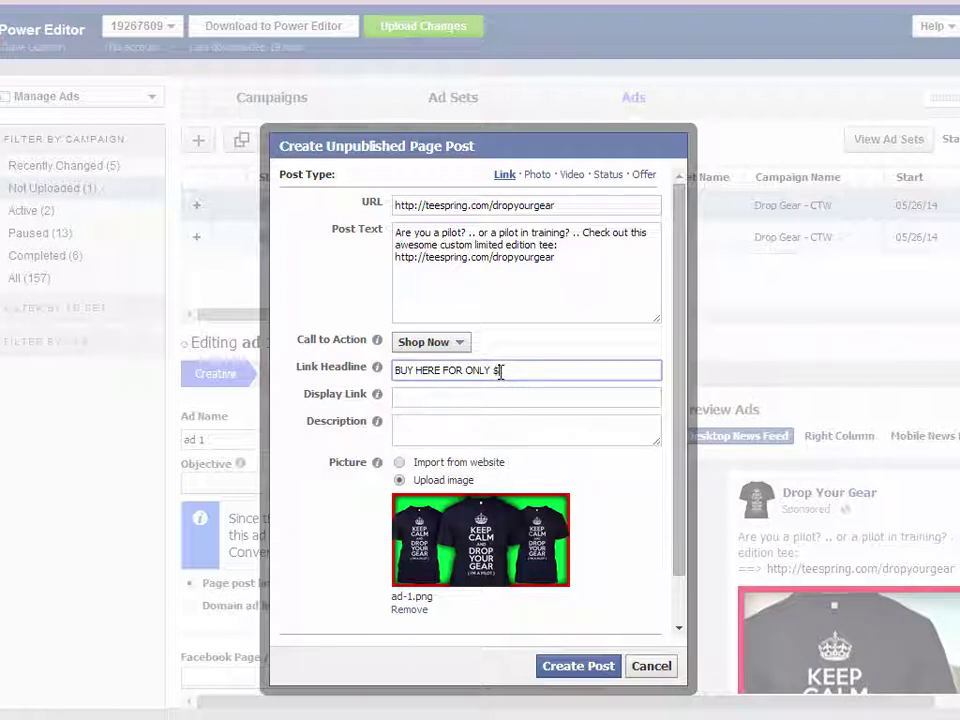
text(10.50)
drag(542, 374, 364, 375)
key(ctrl+c)
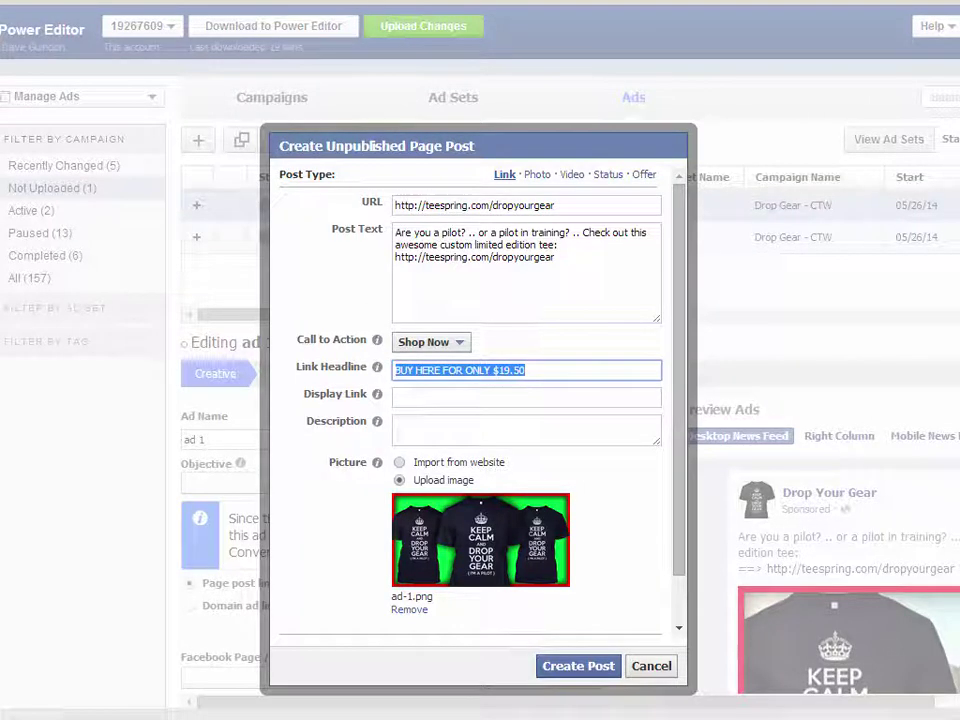
Step: Switch to the Data Bank and replace the entry content with the copied link headline
key(ctrl+shift+d)
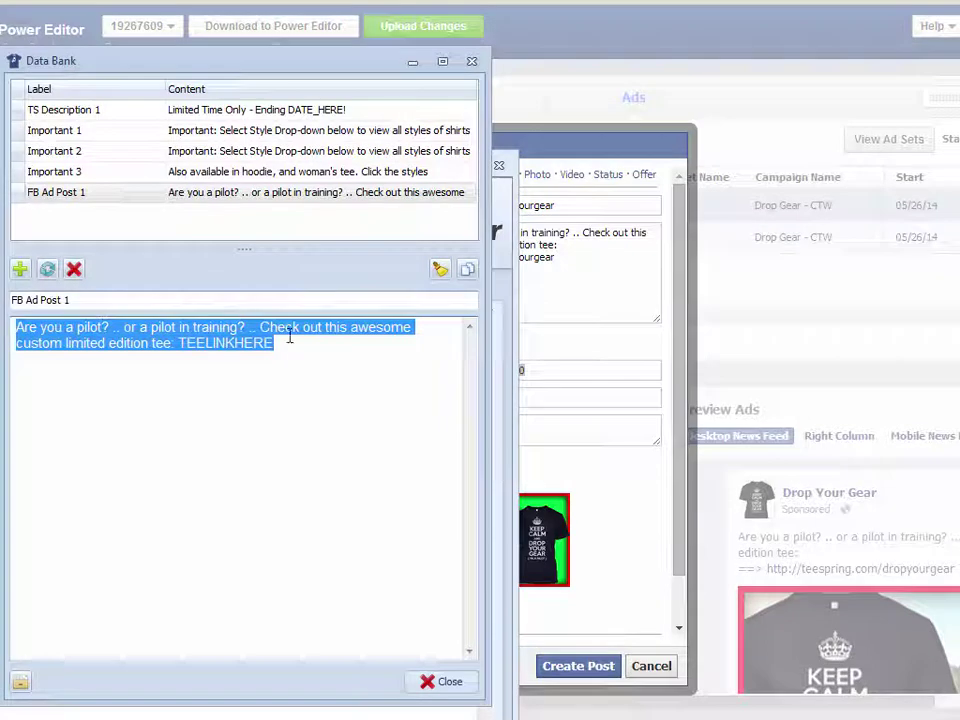
click(315, 358)
drag(273, 343, 150, 343)
key(ctrl+a)
key(ctrl+v)
Step: Label the entry Link Headline 1 and add it to the Data Bank
click(77, 303)
key(ctrl+a)
key(Escape)
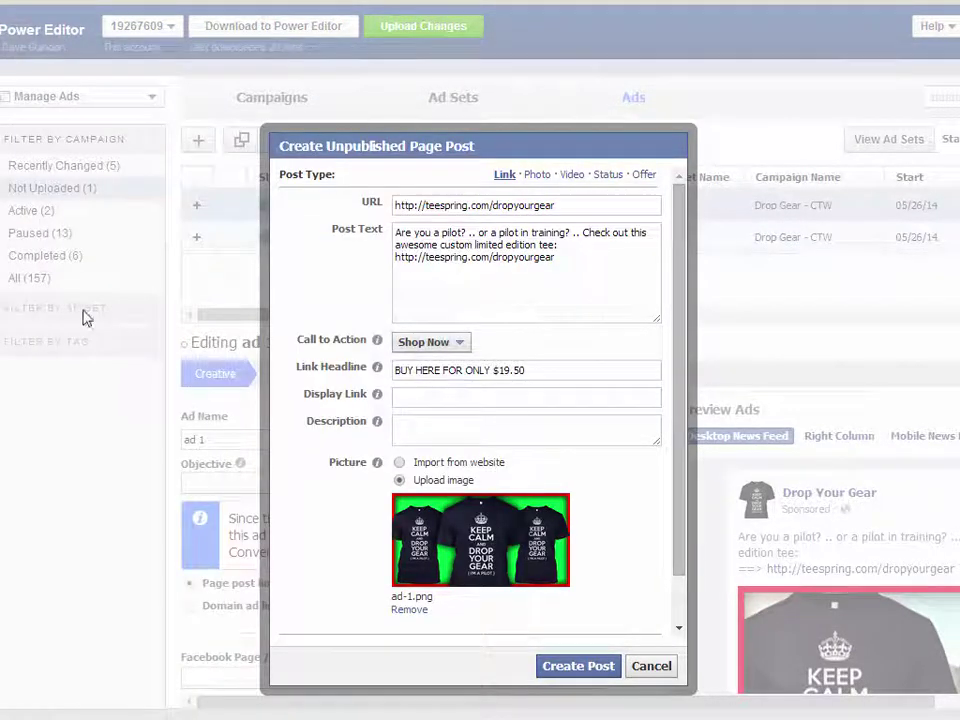
key(ctrl+shift+d)
text(Link)
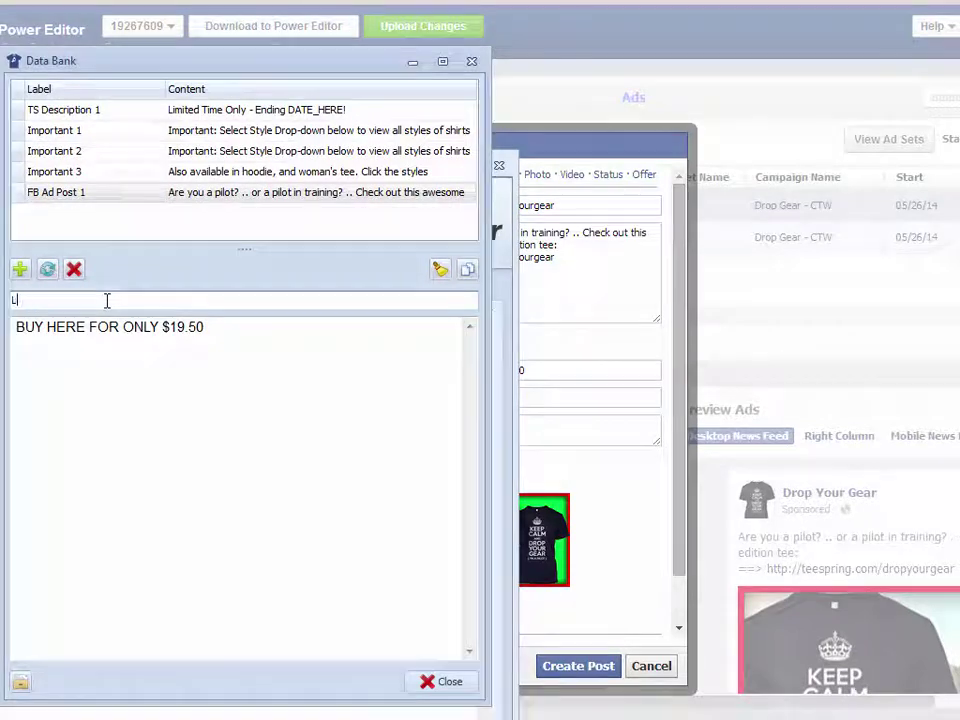
text( Headline 1)
click(20, 269)
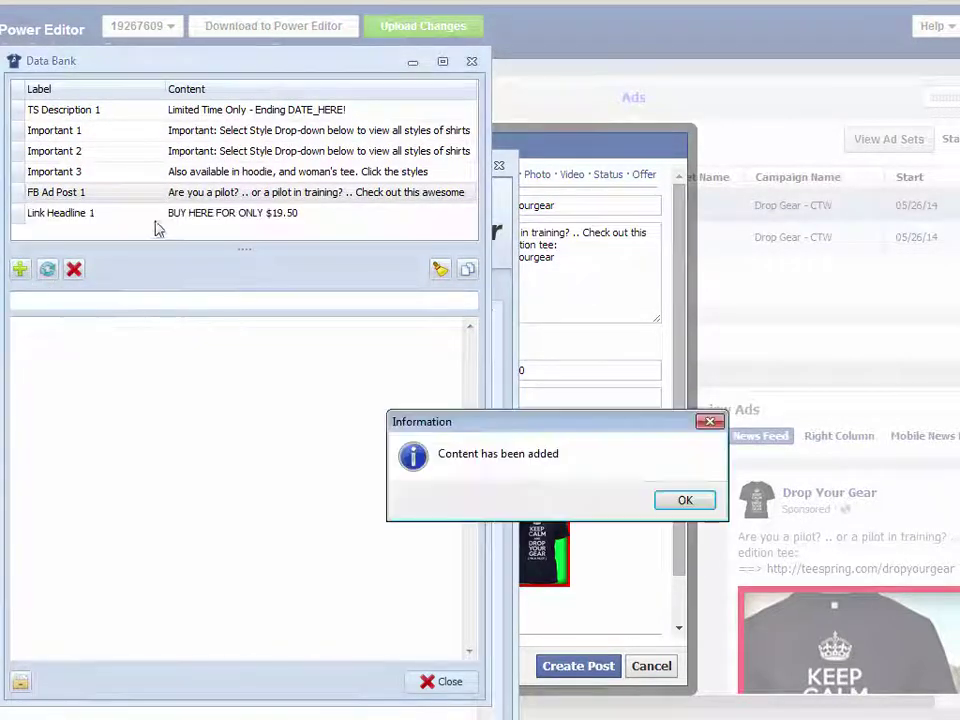
click(713, 500)
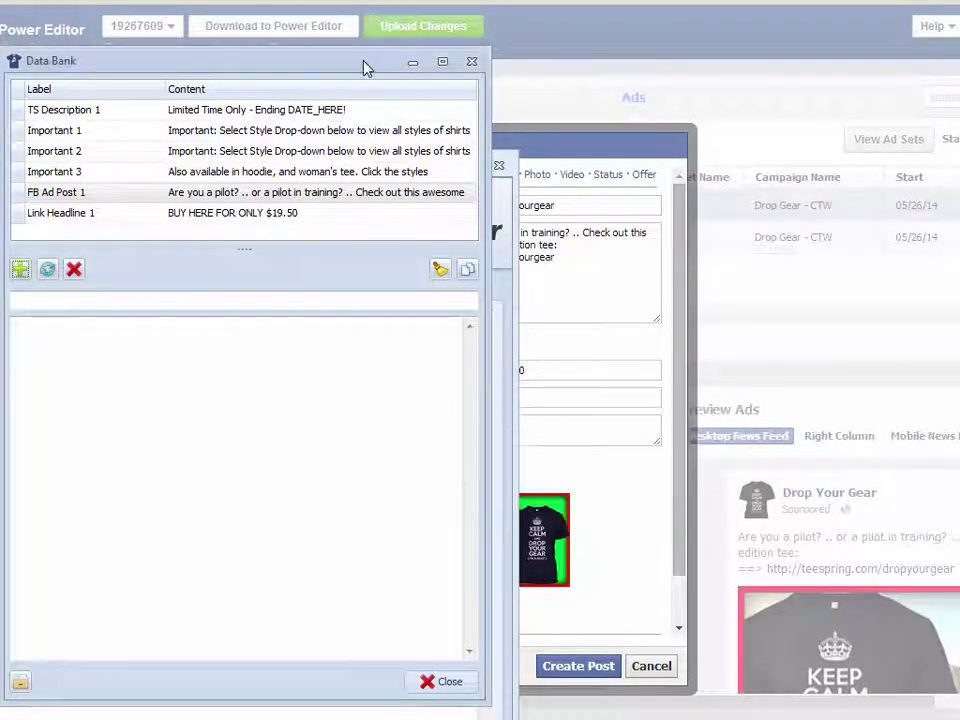
Step: Switch to the window with the saved Facebook ad texts and review its link headlines, display links and descriptions
drag(364, 64, 414, 141)
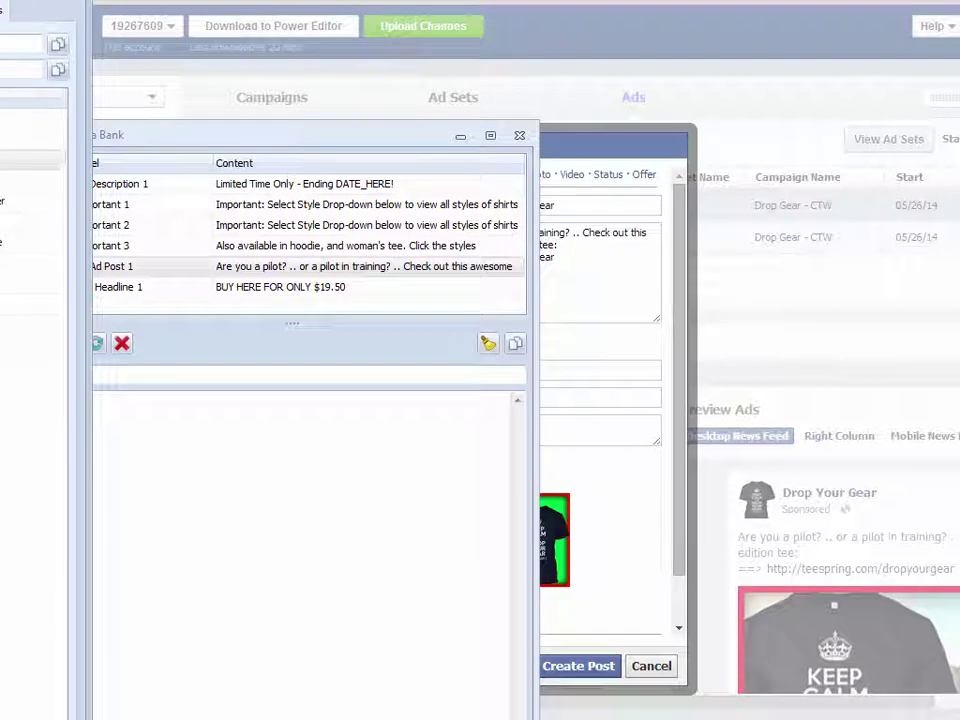
key(alt+Tab)
click(335, 297)
click(311, 215)
click(300, 136)
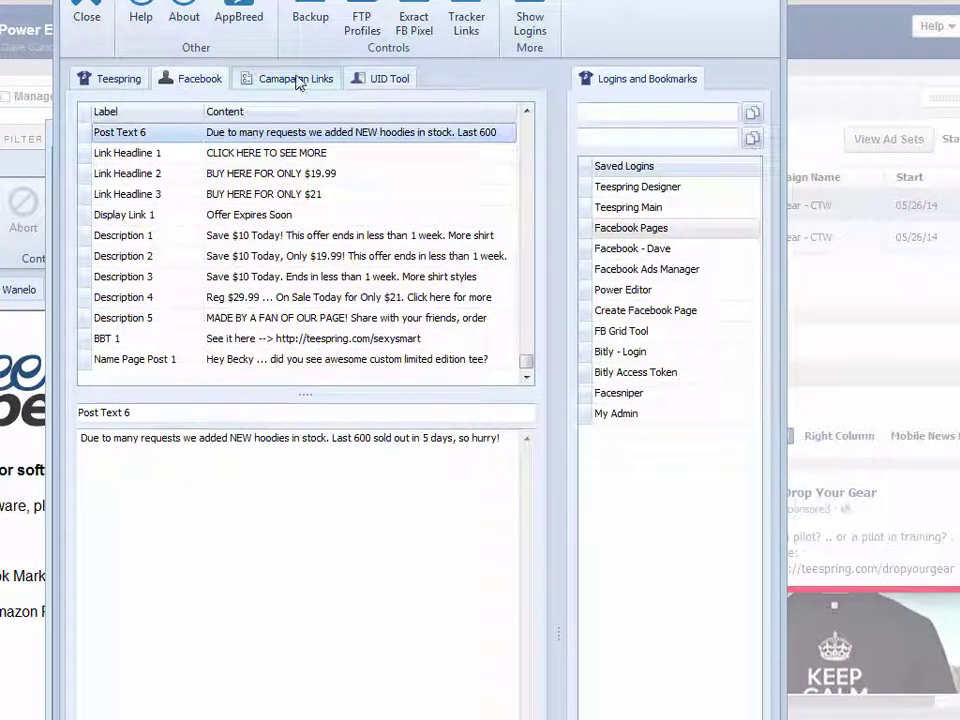
click(120, 78)
click(198, 78)
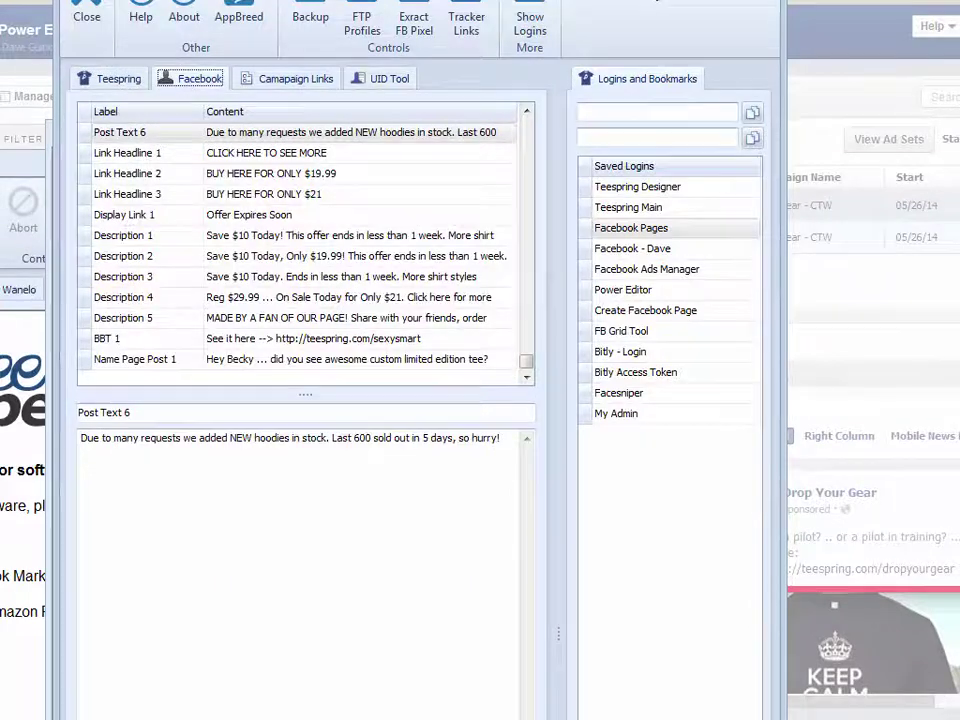
key(alt+Tab)
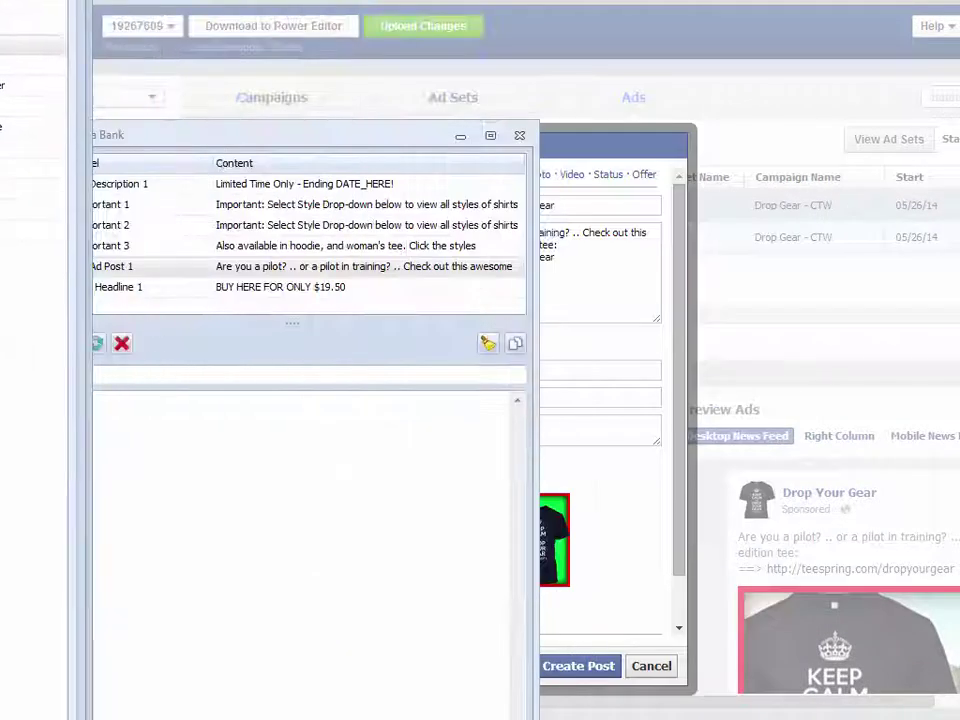
Step: Bring the Data Bank to the front, enlarge its entry list and move its window clear of the post form
click(377, 132)
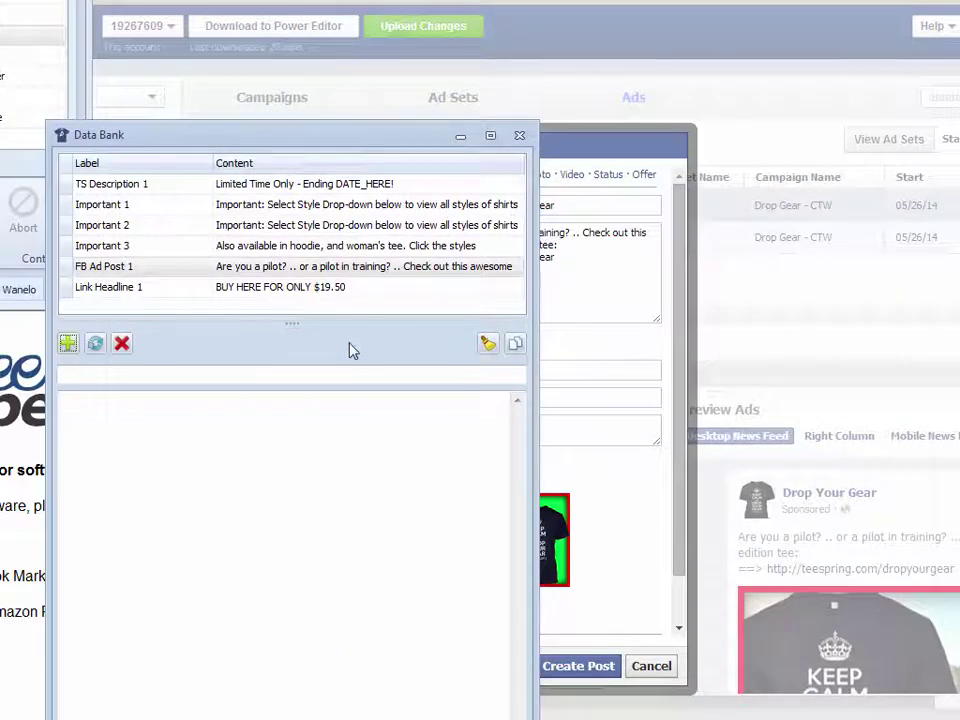
drag(313, 390, 313, 391)
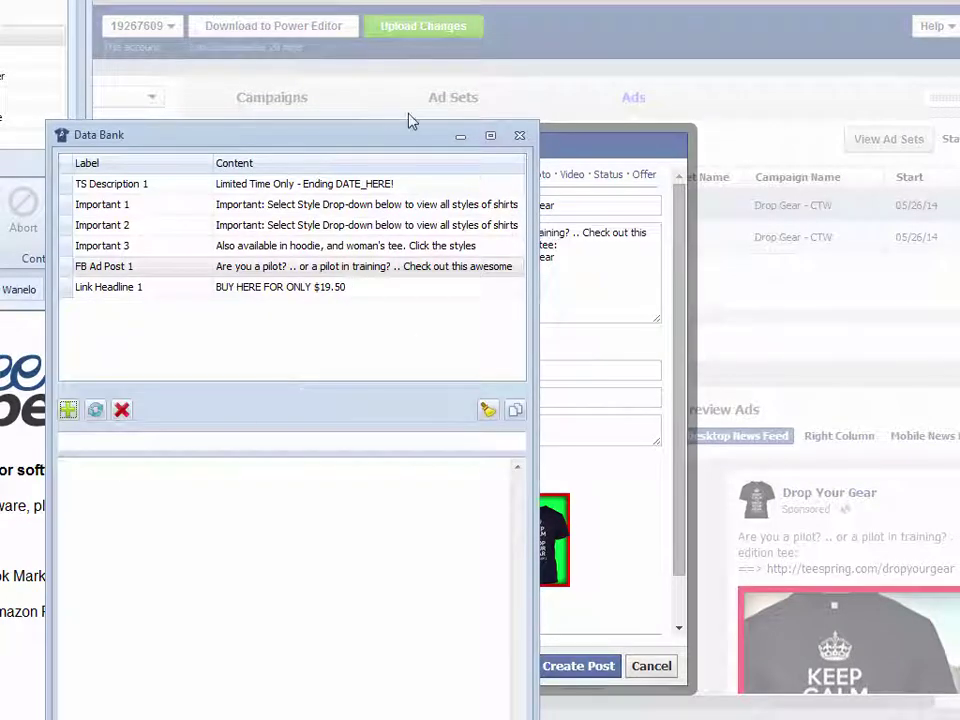
drag(400, 136, 282, 170)
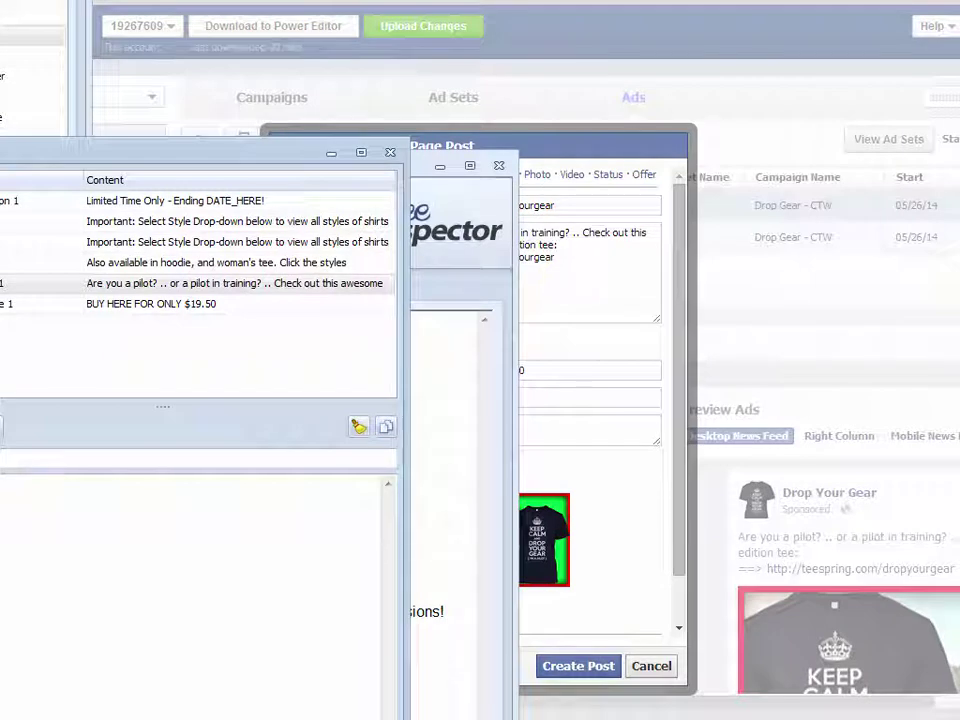
Step: Switch back to Power Editor, set the display link to OFFER ENDS SOON and place the cursor in the description
click(452, 398)
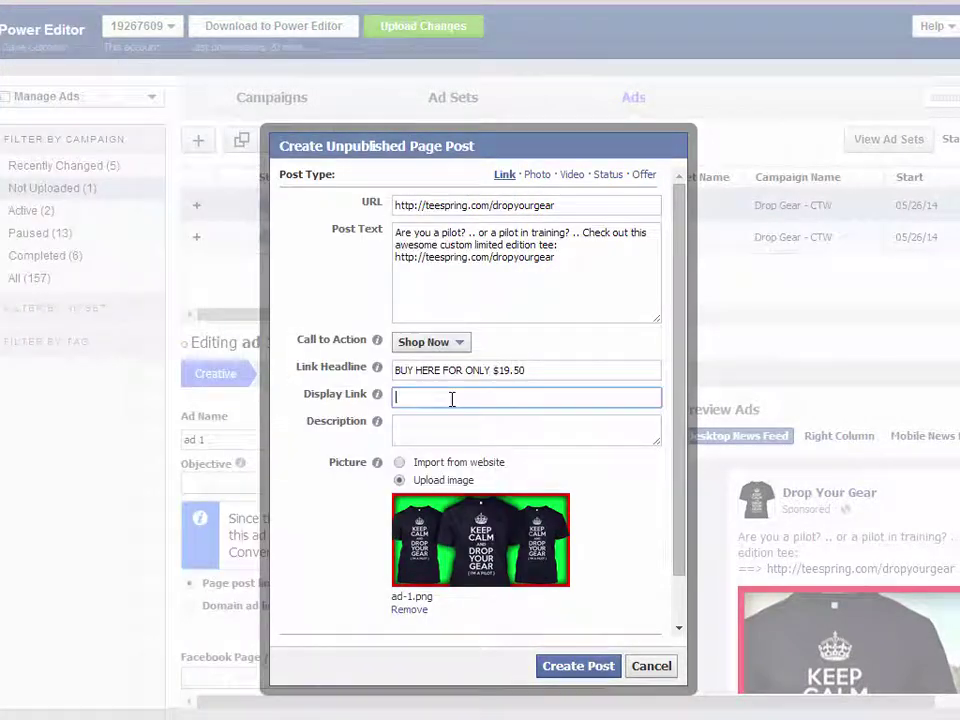
text(OFFER ENDS SOONDS)
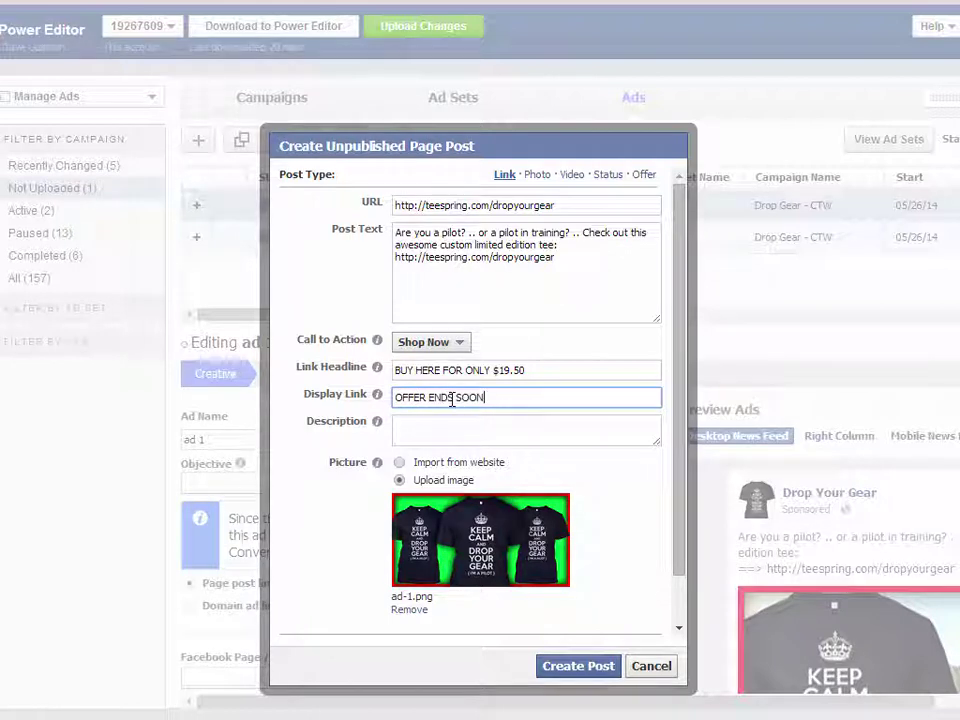
click(446, 431)
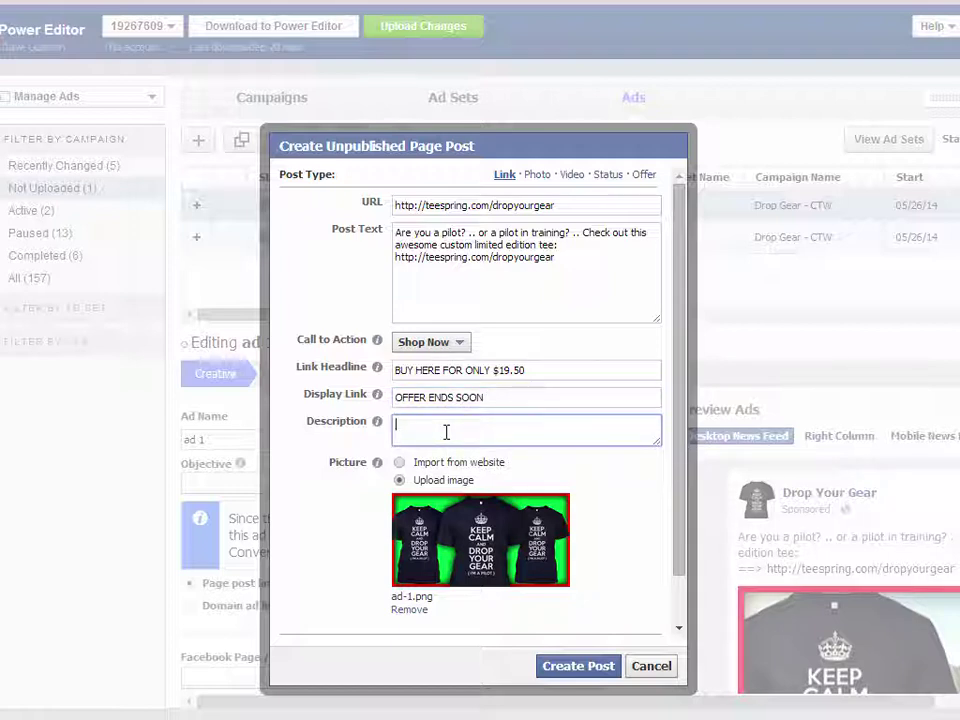
Step: Enter the post description "Sale ends June 3rd. Grab it before this ends forever! Click here now.."
text(Sale end)
key(BackSpace)
text(rd. More shirt st)
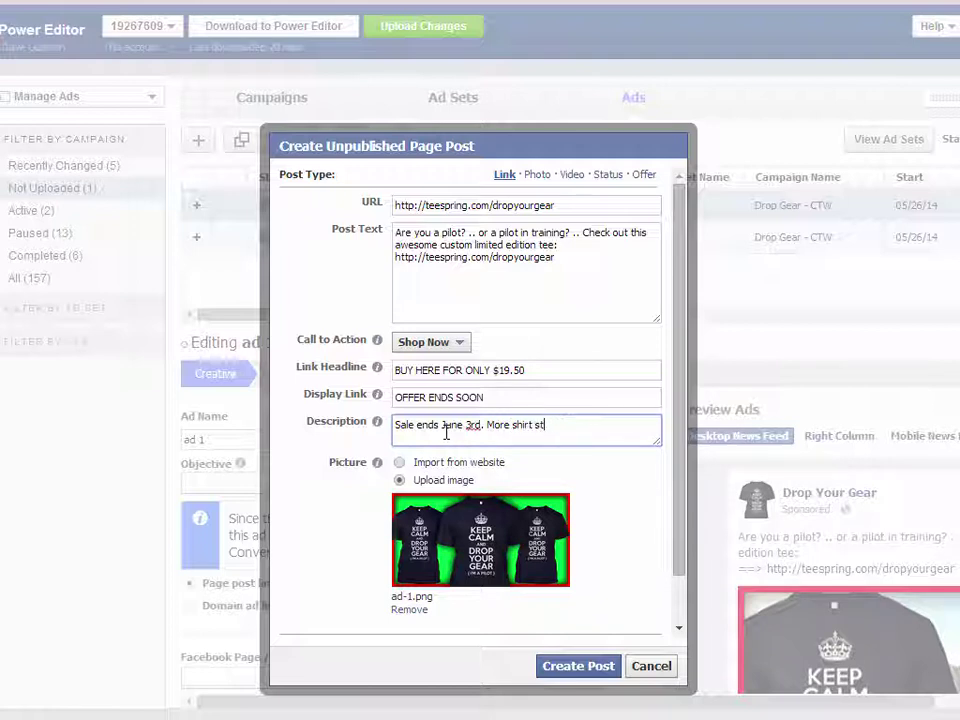
key(BackSpace)
key(BackSpace)
key(BackSpace)
text(Great)
key(BackSpace)
key(BackSpace)
key(BackSpace)
text(ab it before thie)
text( ends for)
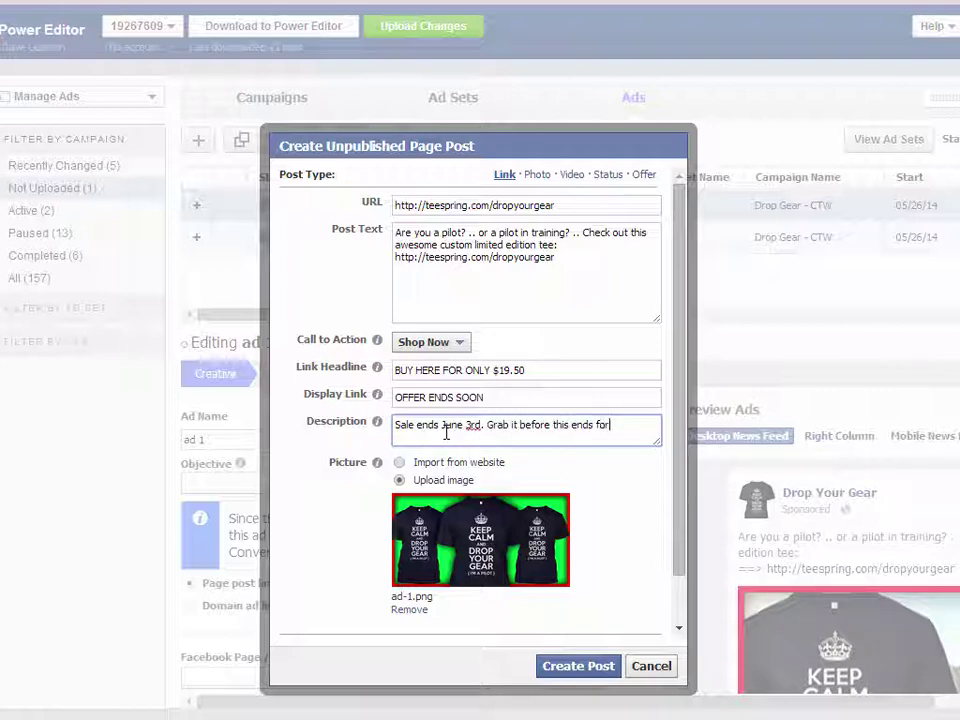
text(ever!)
text( Click here no)
text(w!)
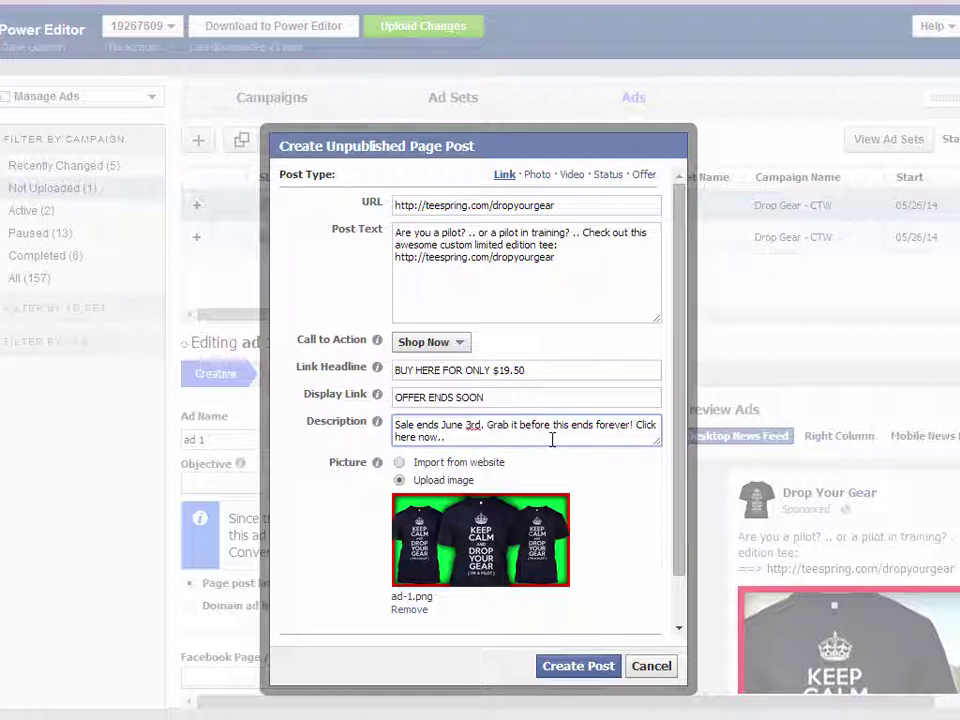
Step: Create the unpublished page post and check how it looks in the desktop news feed preview
drag(679, 388, 680, 463)
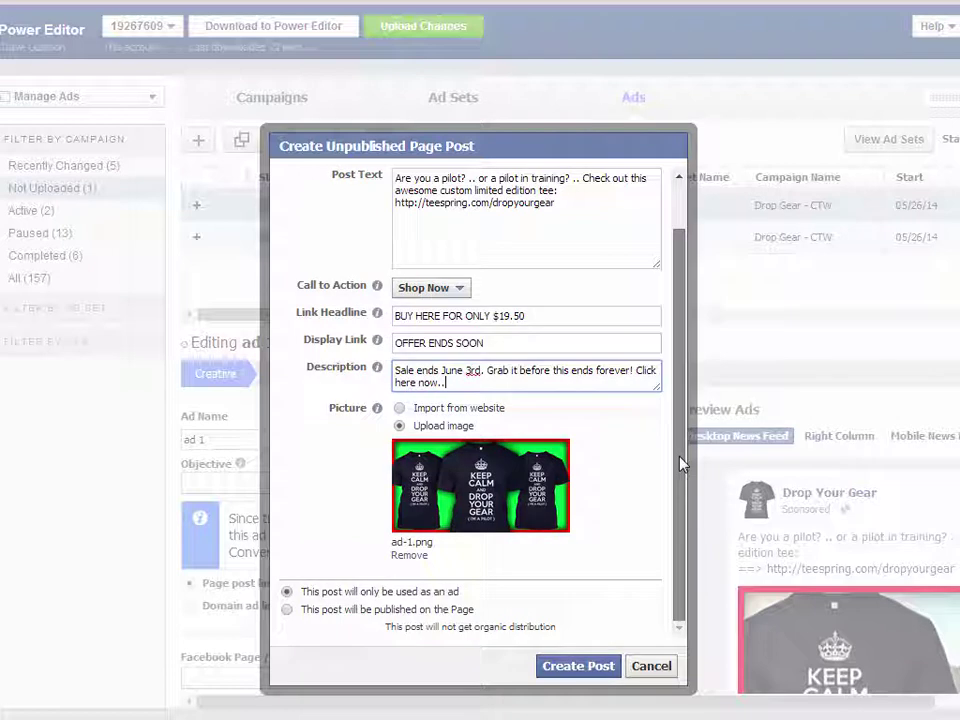
click(578, 666)
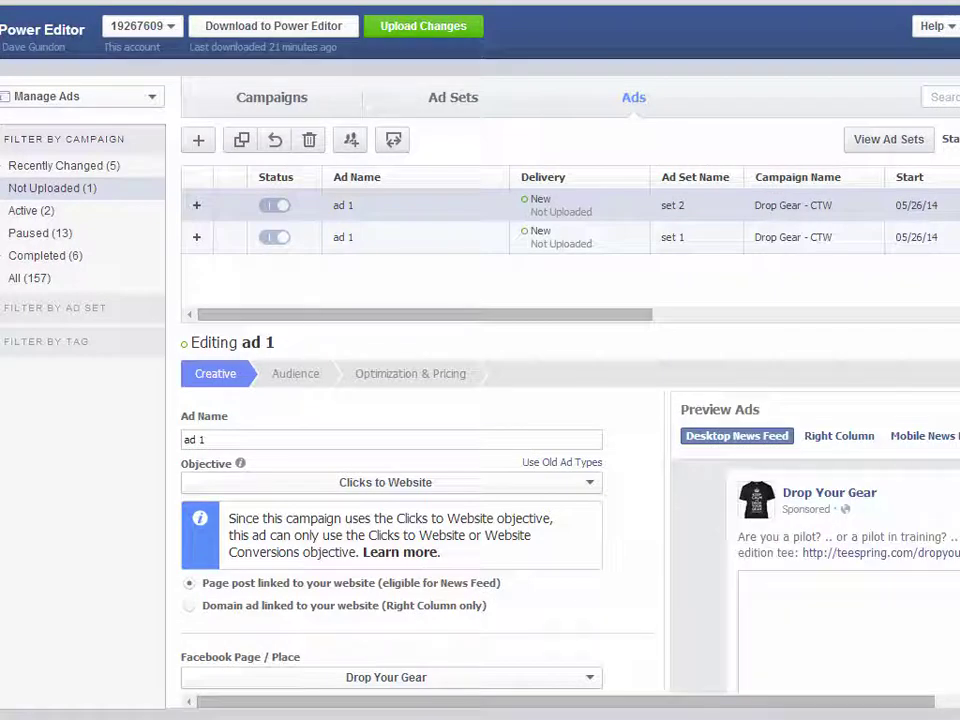
drag(958, 617, 905, 617)
drag(690, 703, 824, 711)
scroll(525, 636, down, 2)
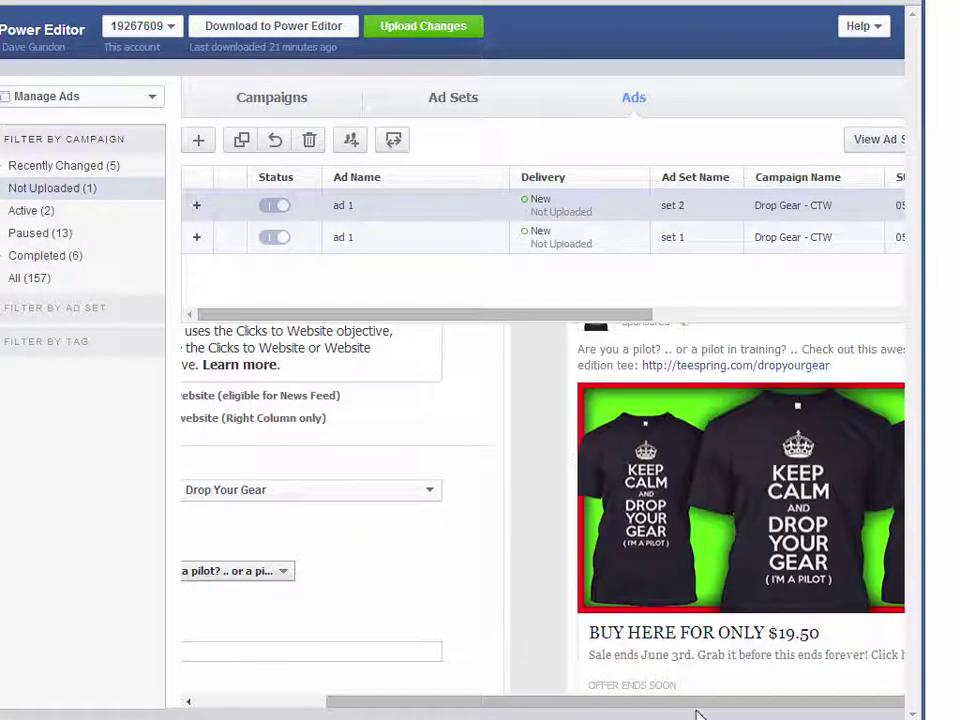
drag(698, 716, 746, 714)
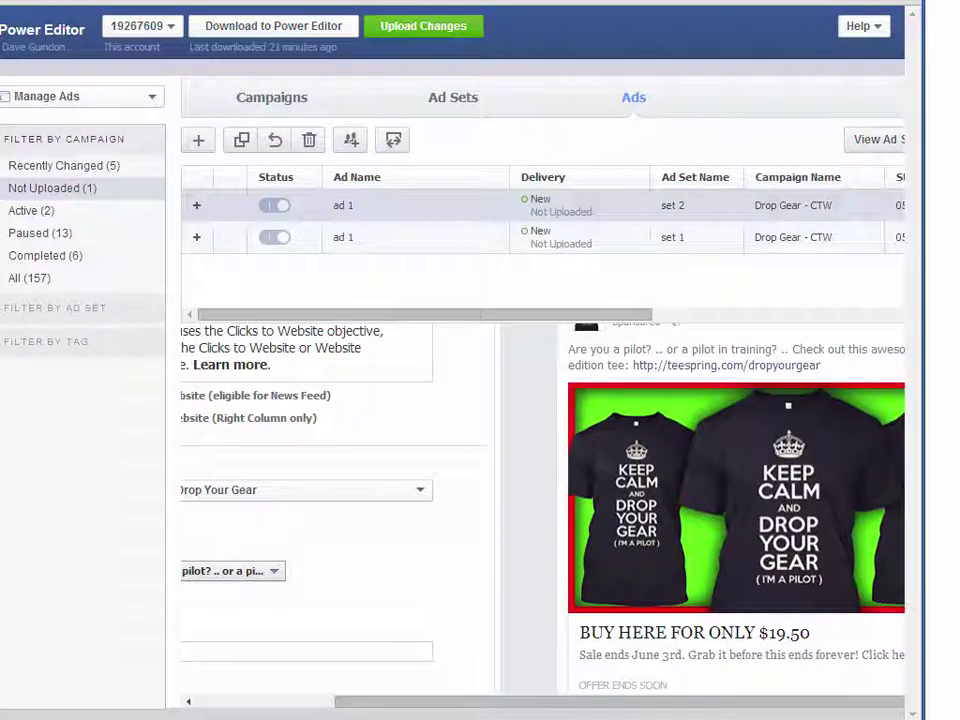
Step: Set the optional URL tag of the set 2 ad to fb=a2
drag(578, 703, 424, 706)
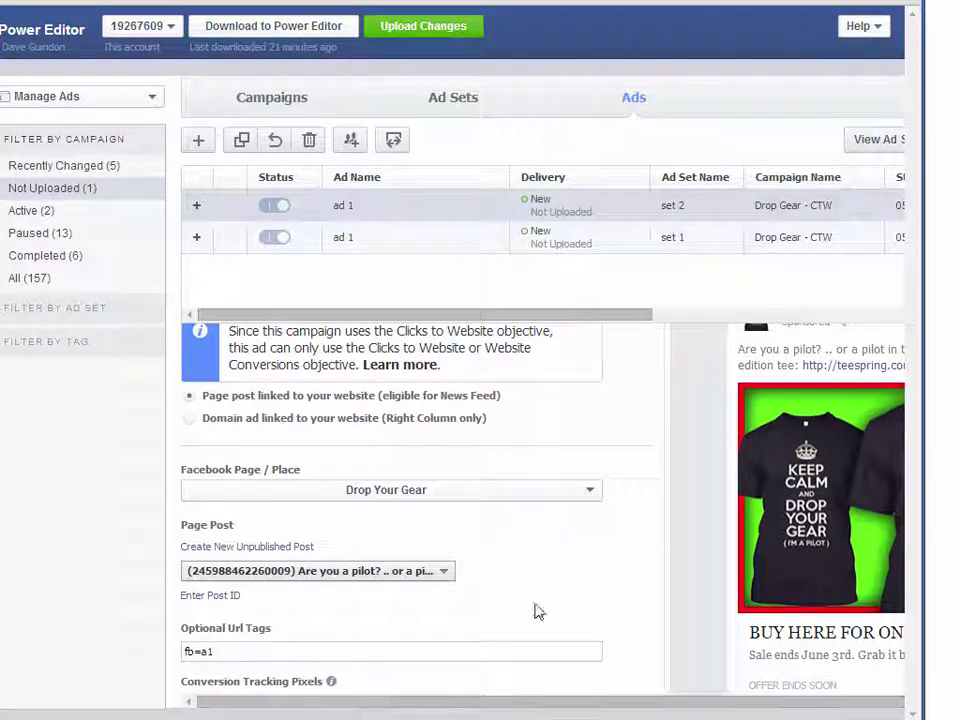
scroll(636, 596, down, 1)
scroll(648, 614, down, 1)
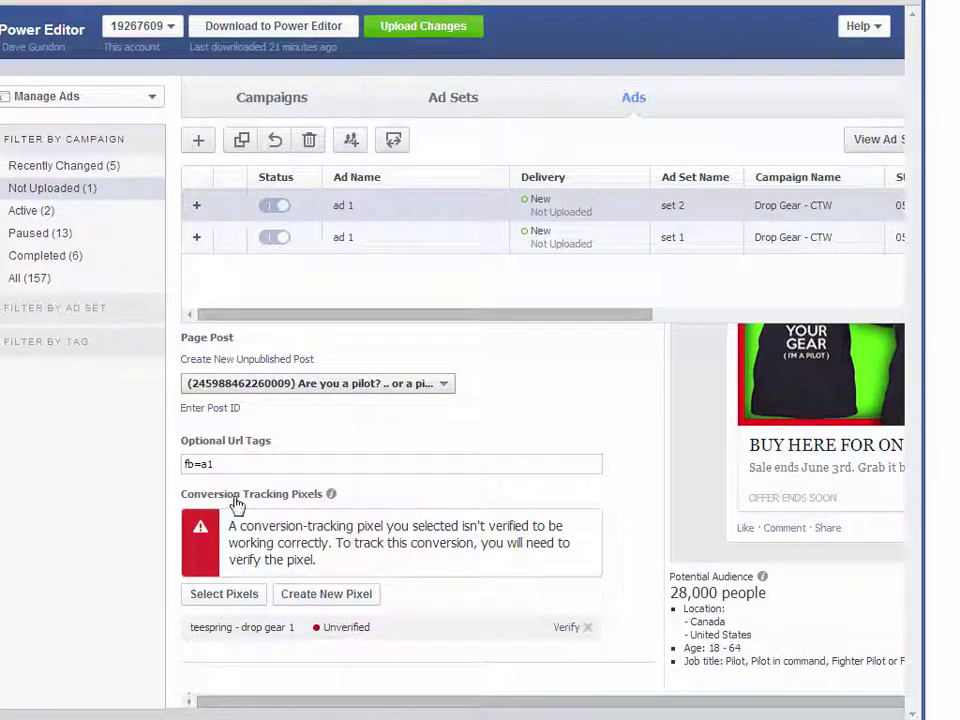
click(233, 464)
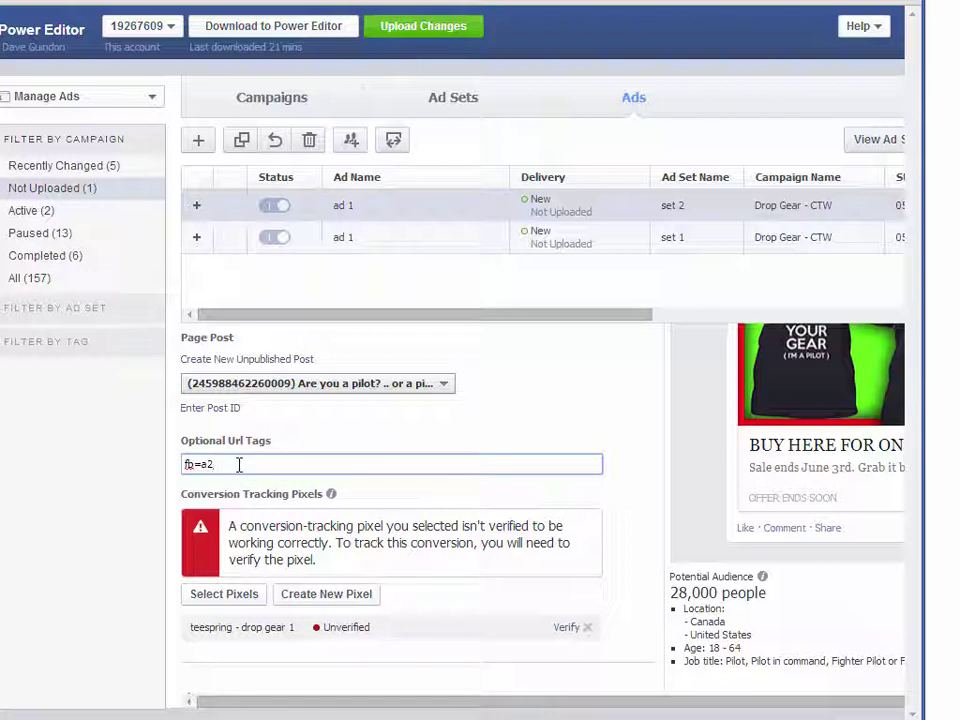
Step: Remove the whole Job Titles targeting from the set 2 ad's audience
scroll(484, 598, down, 1)
scroll(474, 619, up, 3)
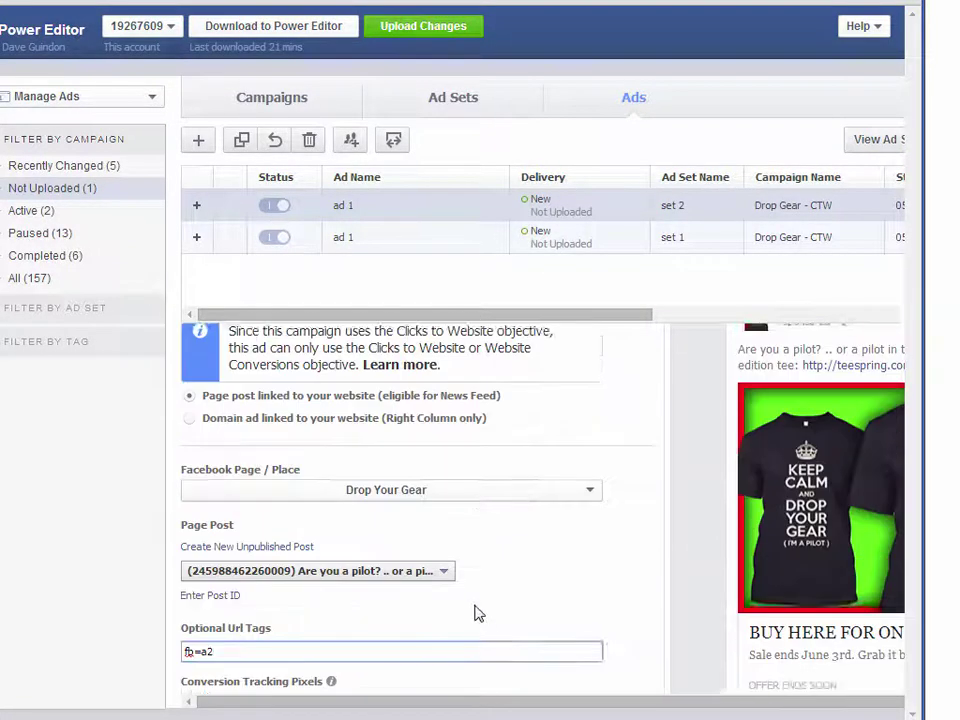
scroll(475, 619, up, 2)
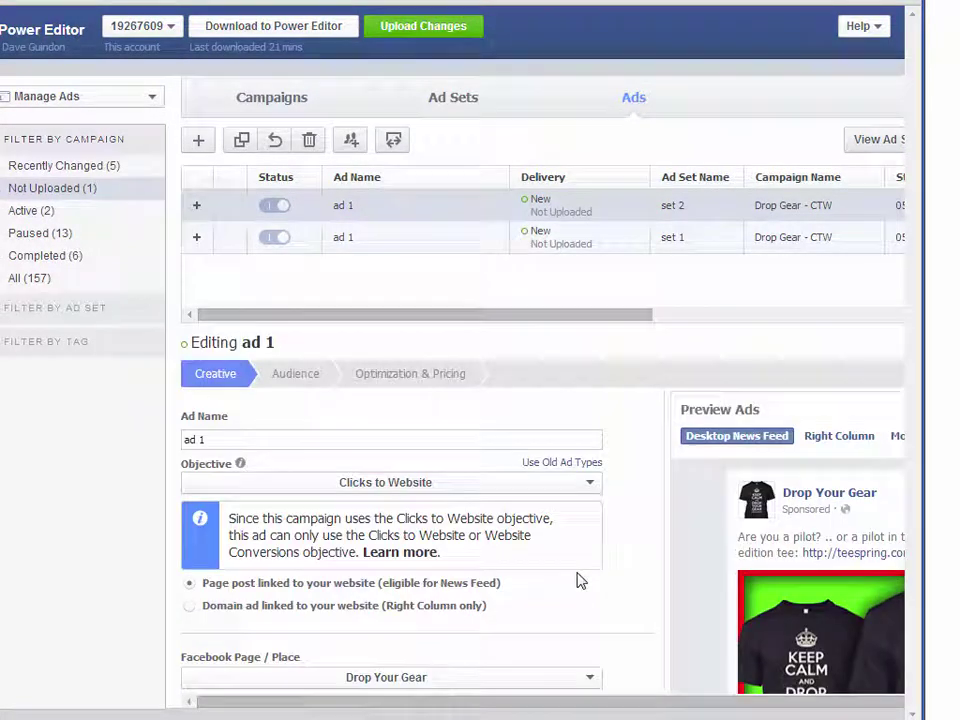
click(286, 381)
scroll(620, 560, down, 1)
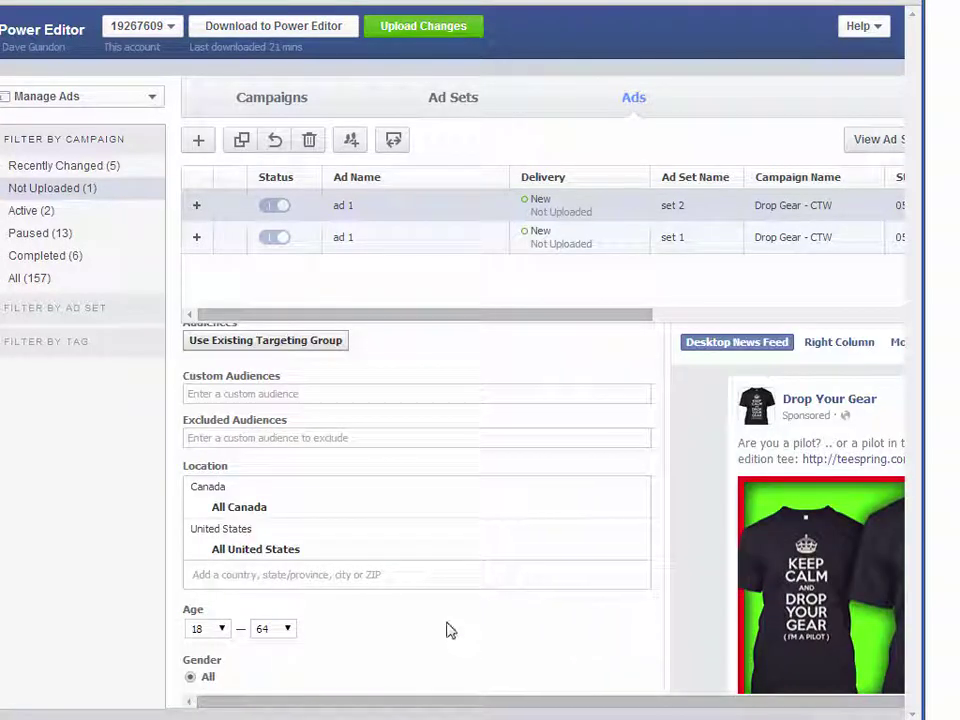
scroll(643, 615, down, 2)
scroll(688, 624, down, 2)
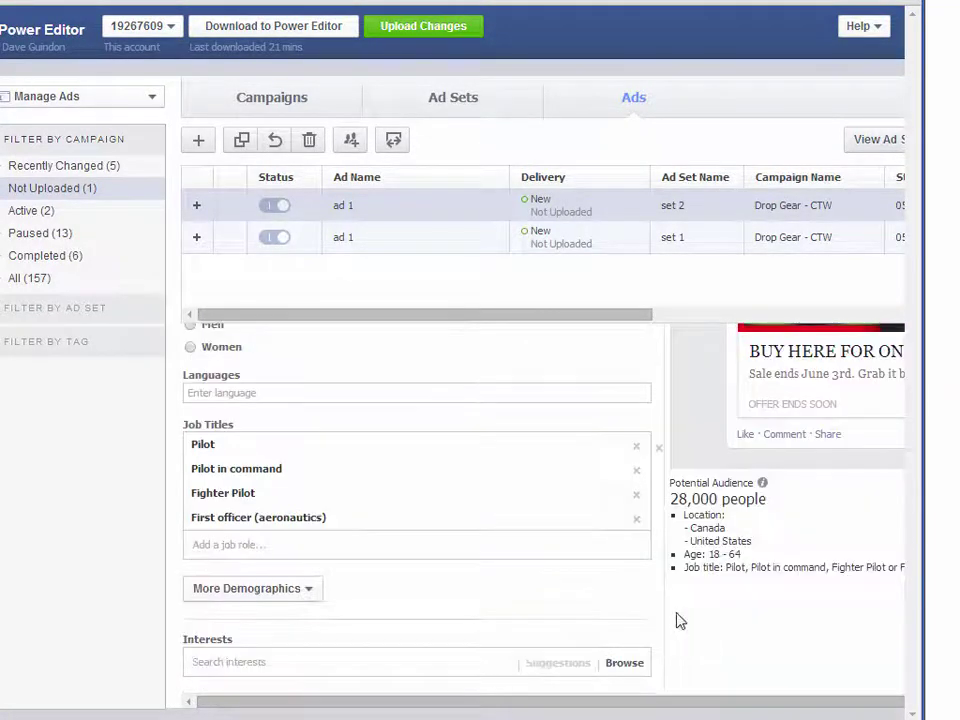
click(658, 450)
scroll(700, 625, down, 1)
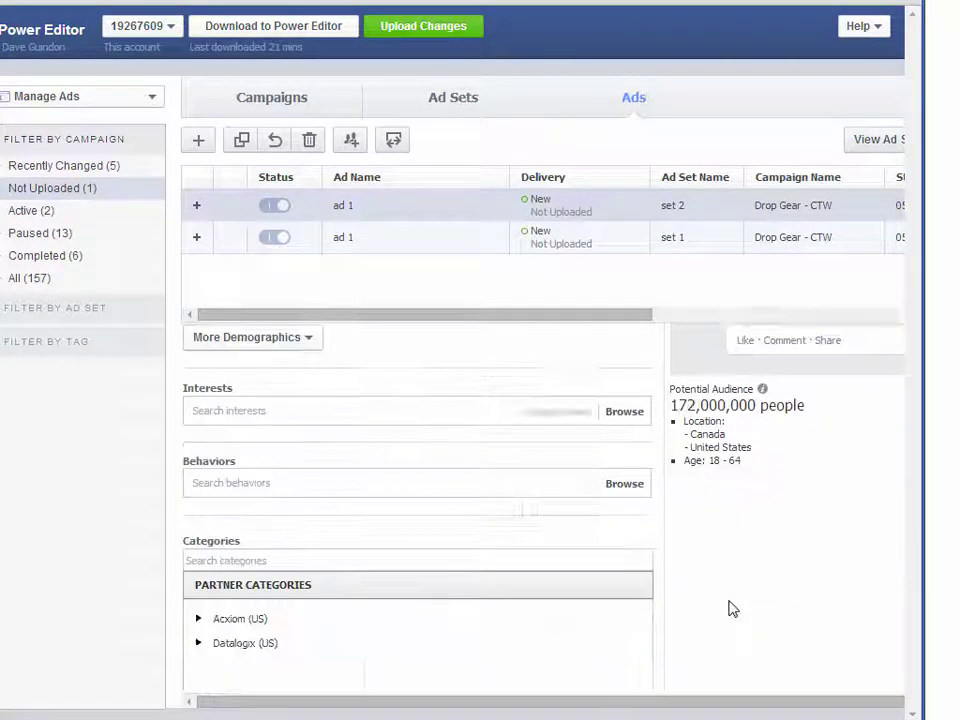
Step: Add Schools from the education demographics as a targeting criterion for the audience
click(236, 412)
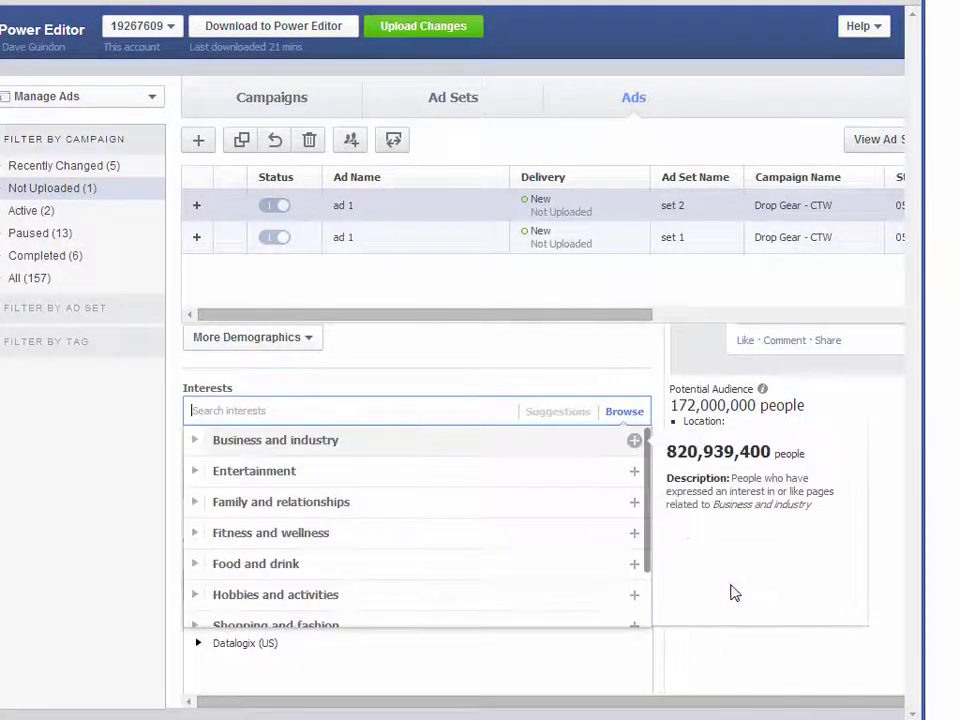
click(741, 655)
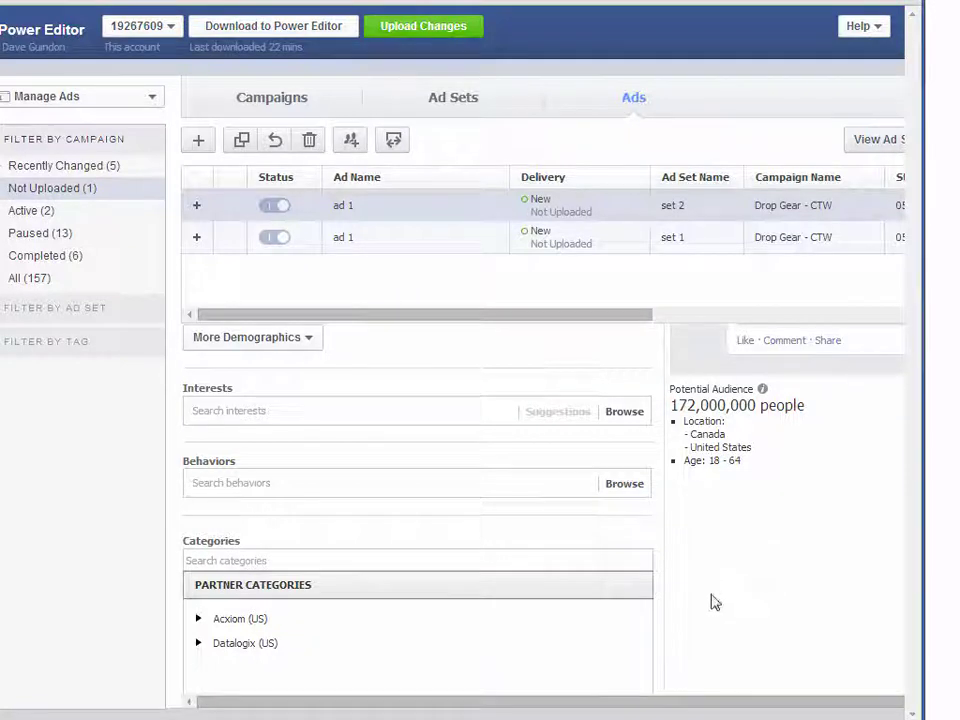
scroll(364, 435, up, 1)
click(298, 436)
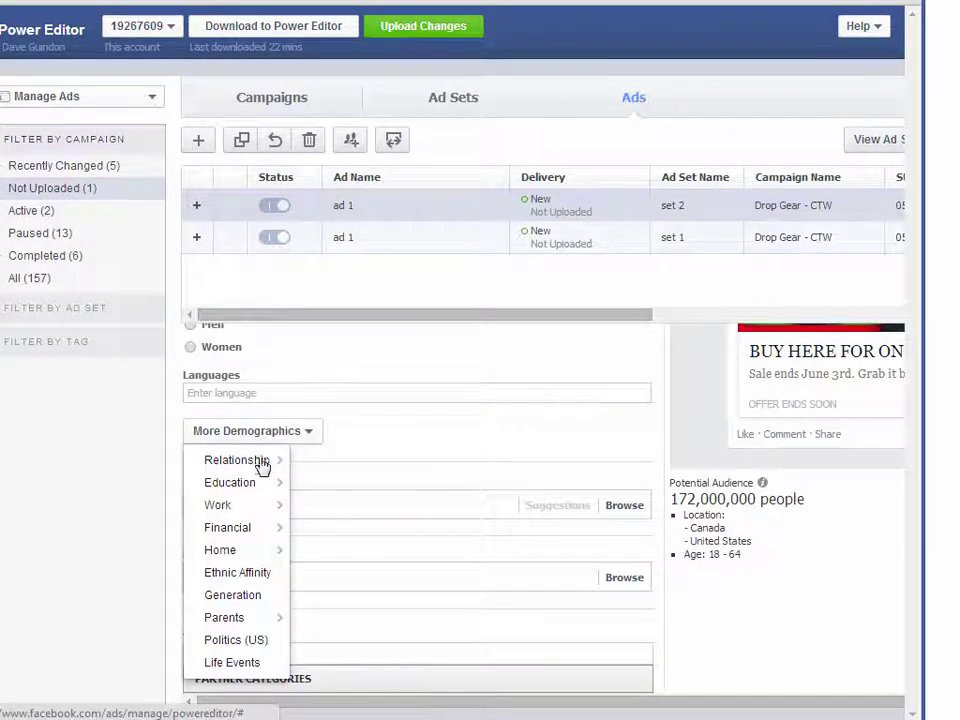
mouse_move(261, 489)
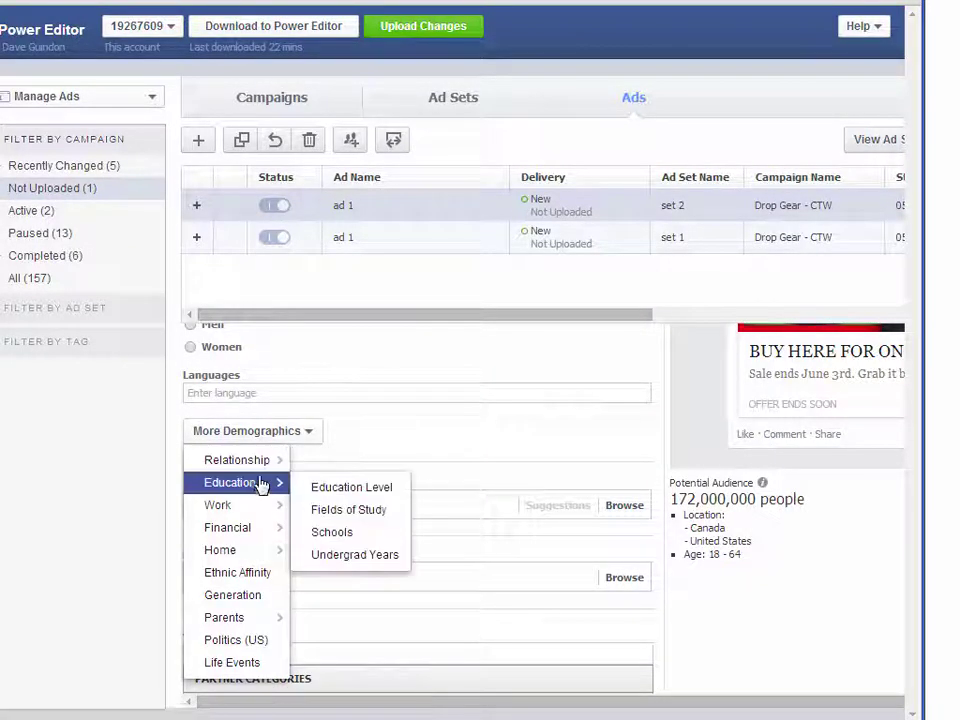
click(340, 532)
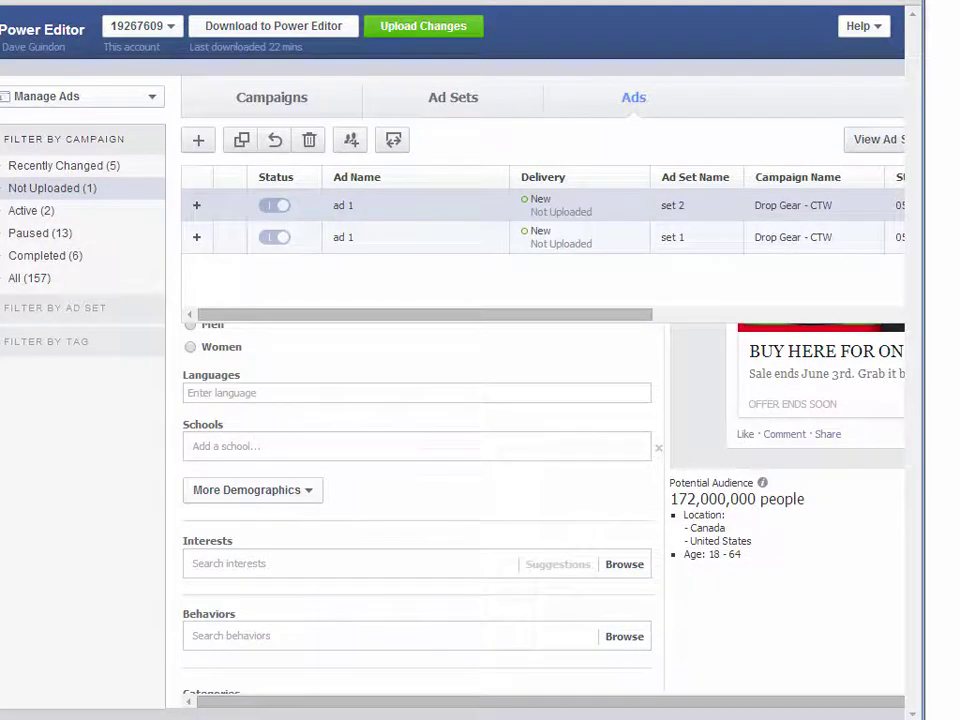
Step: Switch to schools.txt in Notepad and copy the line "The American Flying Academy"
key(alt+Tab)
key(alt+Tab)
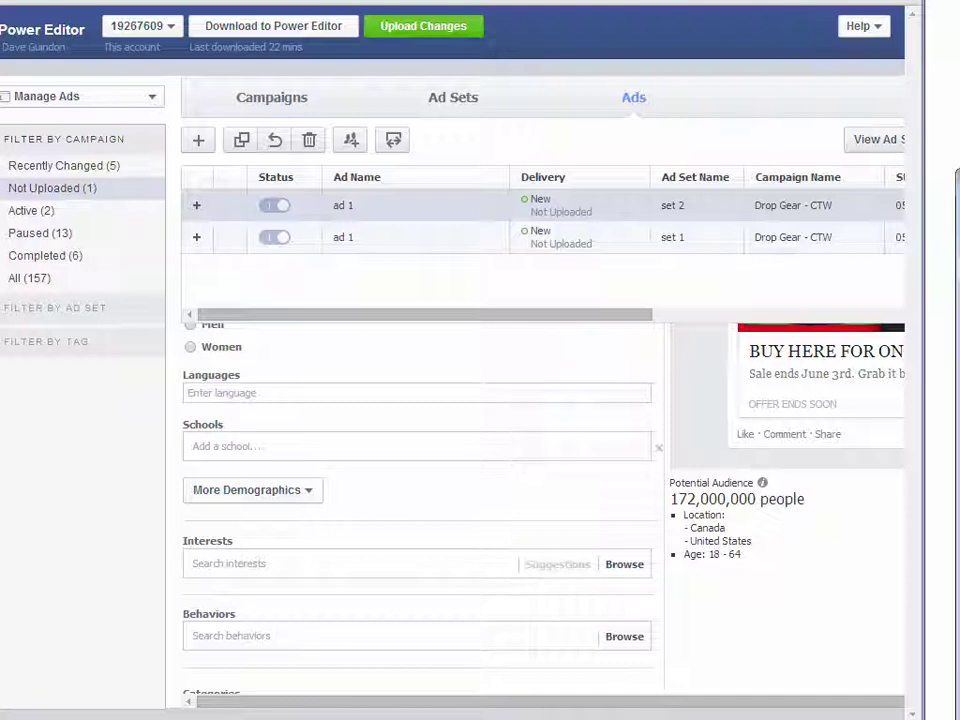
key(alt+Tab)
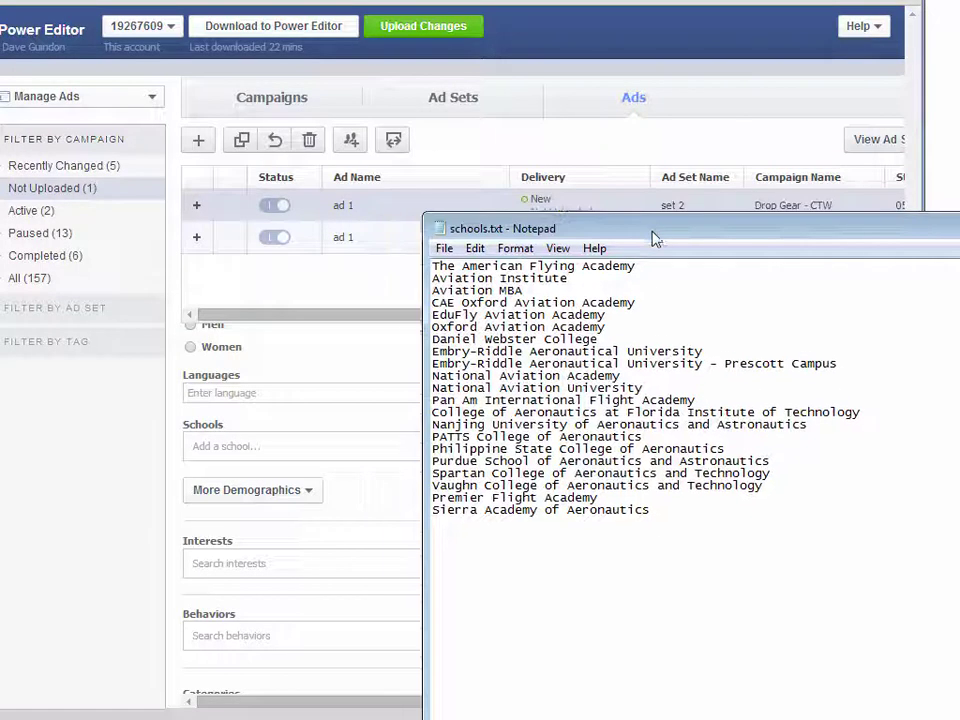
drag(651, 267, 428, 265)
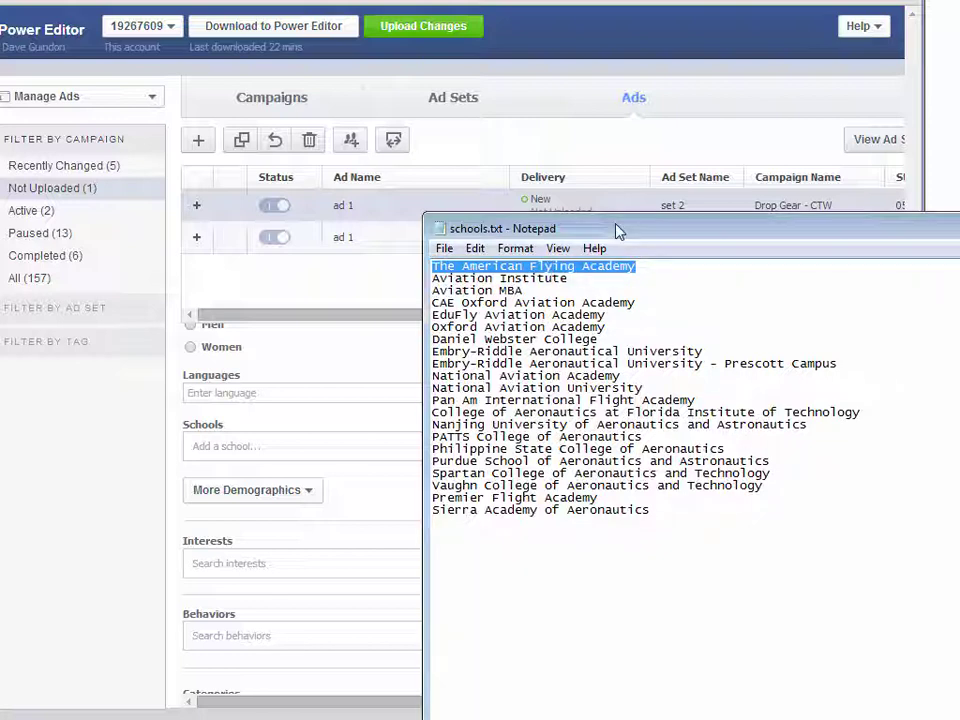
drag(619, 235, 648, 212)
key(ctrl+c)
Step: Return to Power Editor and add The American Flying Academy to the targeted schools
key(alt+Tab)
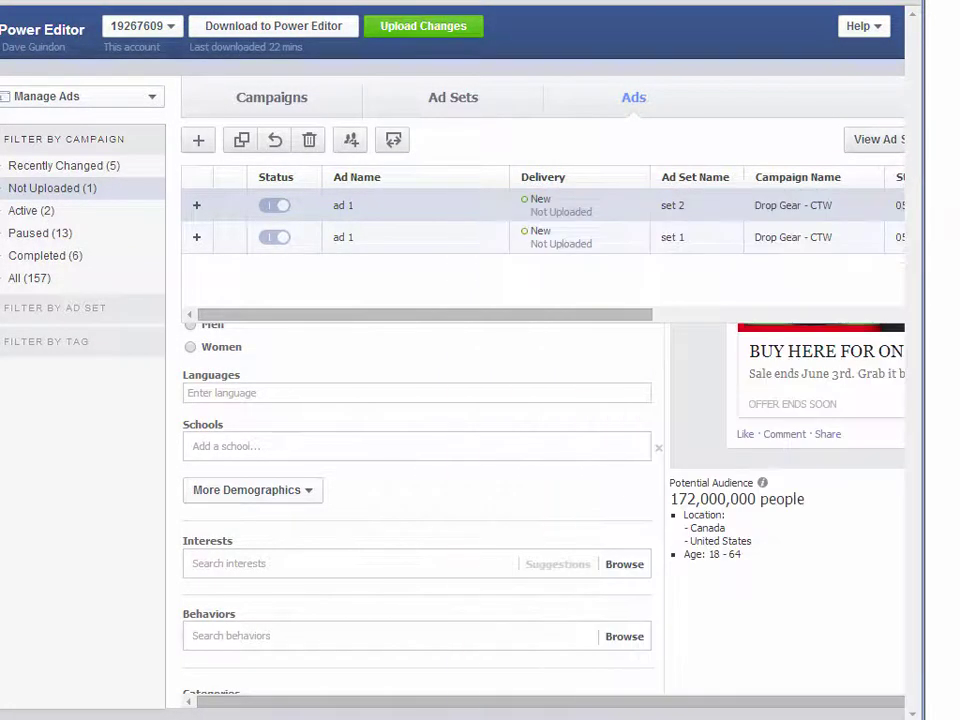
click(255, 446)
key(ctrl+v)
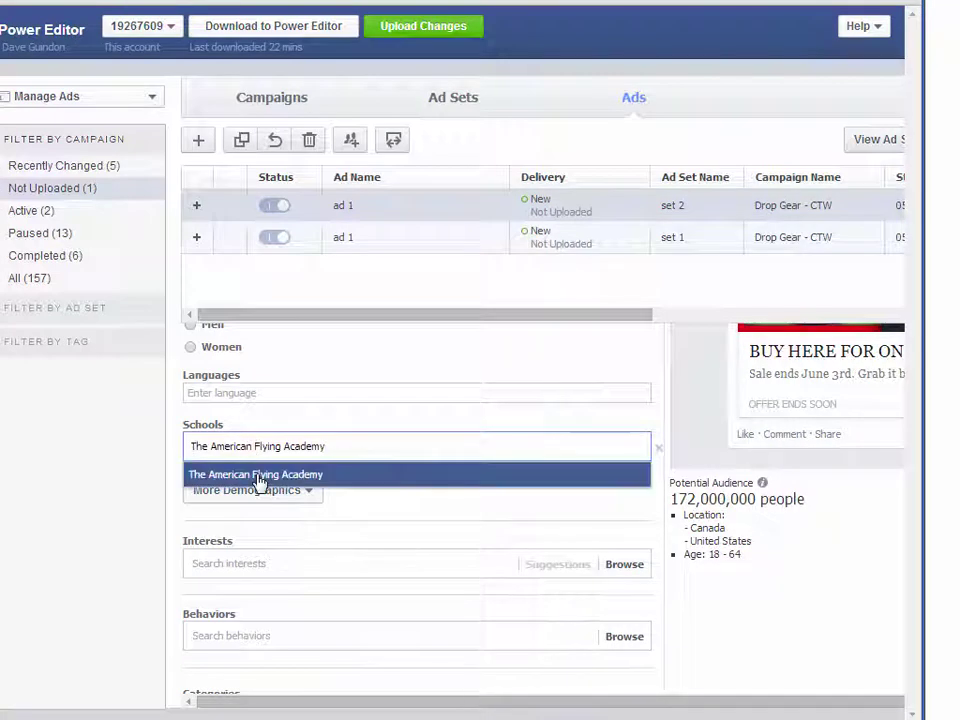
click(257, 474)
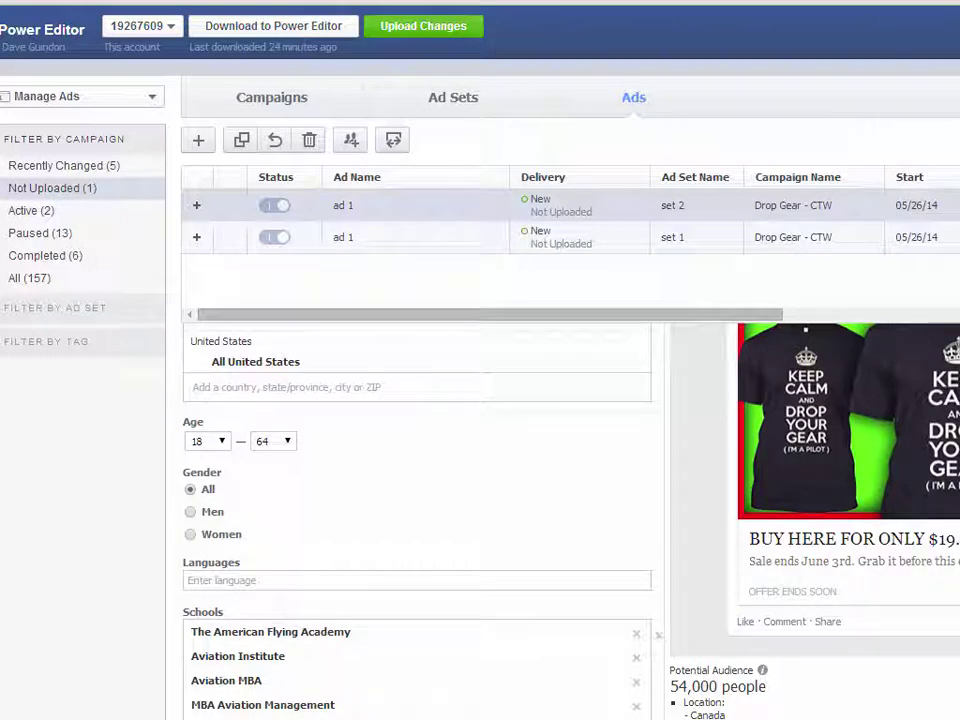
Step: Review the audience's location, age and gender settings, the full list of targeted schools and the potential audience summary
scroll(745, 500, down, 3)
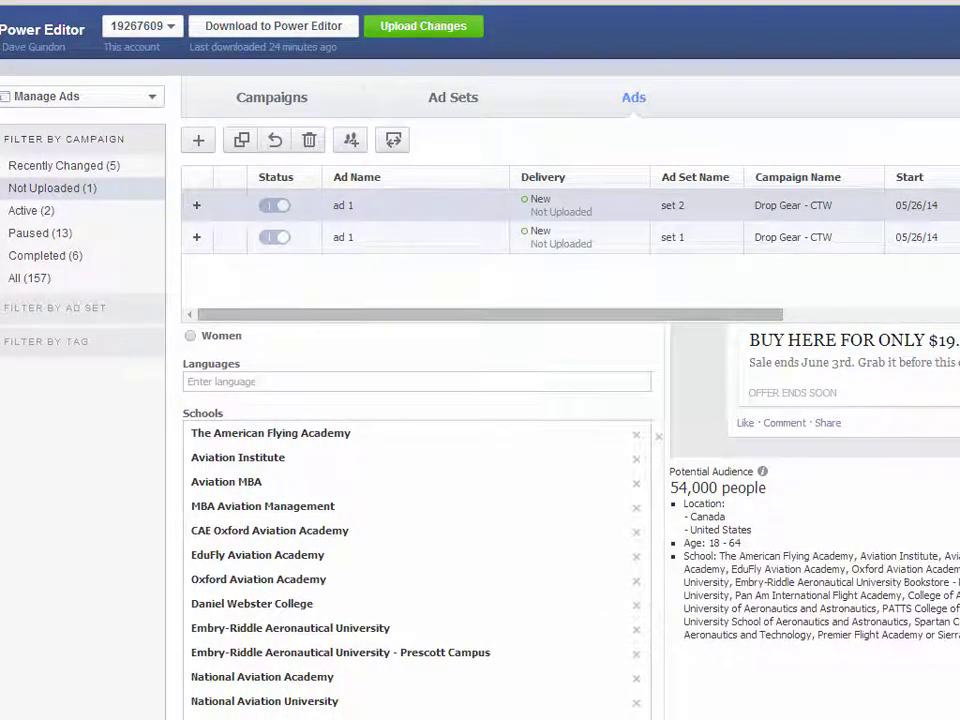
scroll(420, 520, up, 2)
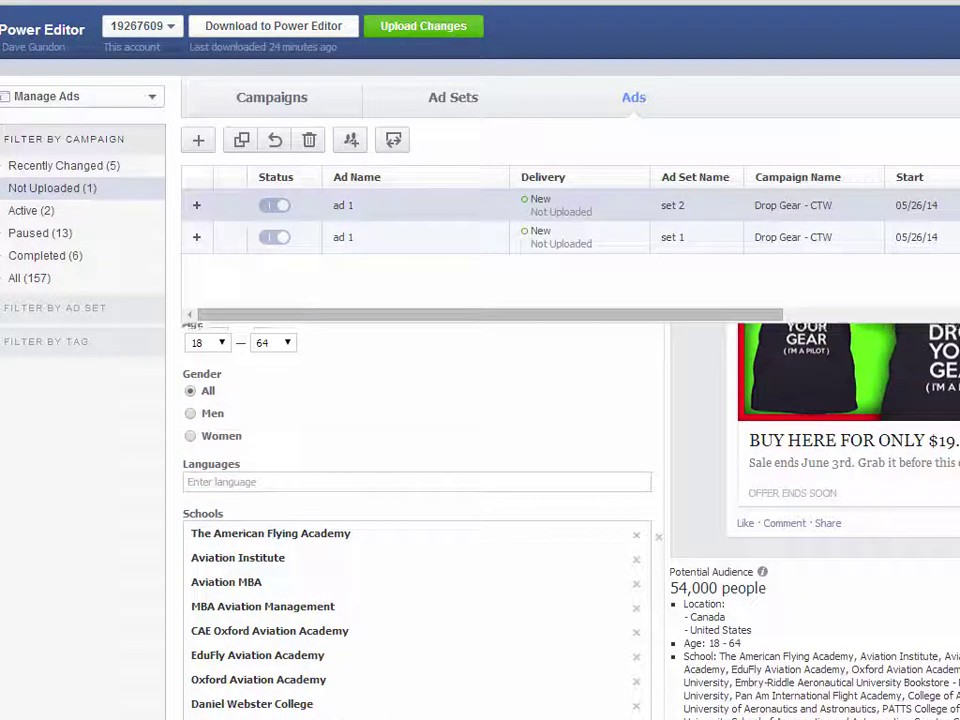
scroll(420, 500, up, 2)
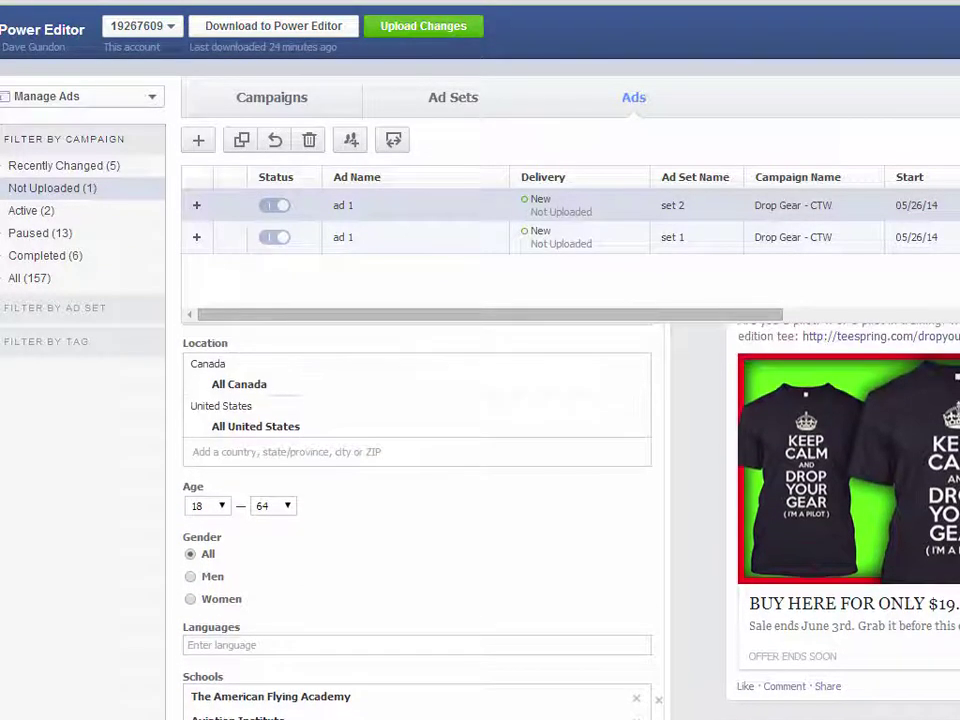
scroll(420, 520, down, 1)
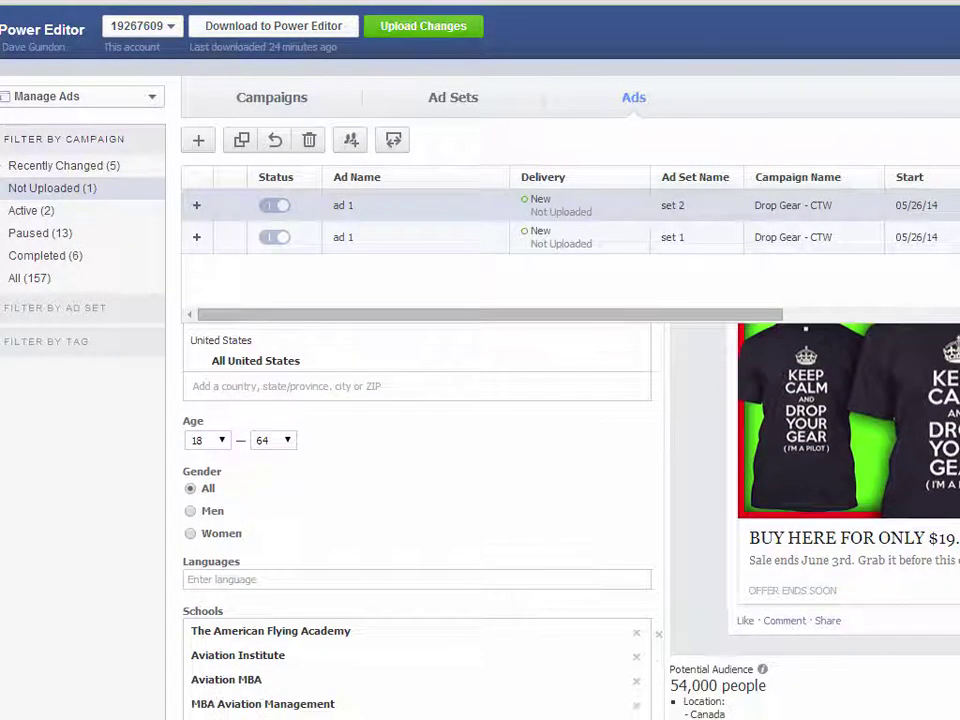
scroll(420, 520, down, 1)
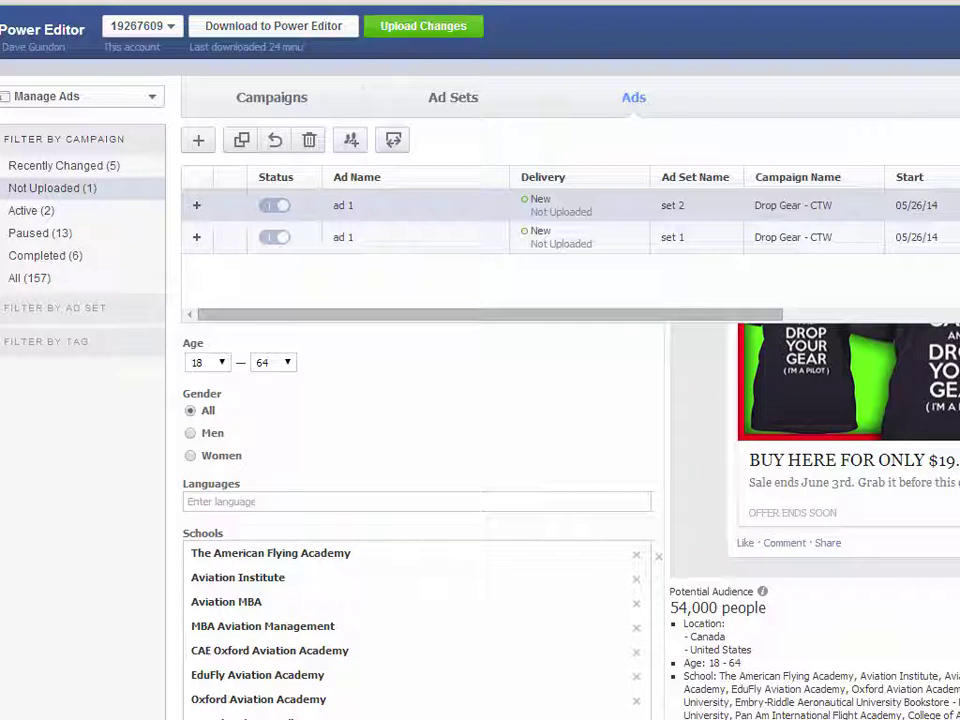
scroll(420, 520, down, 3)
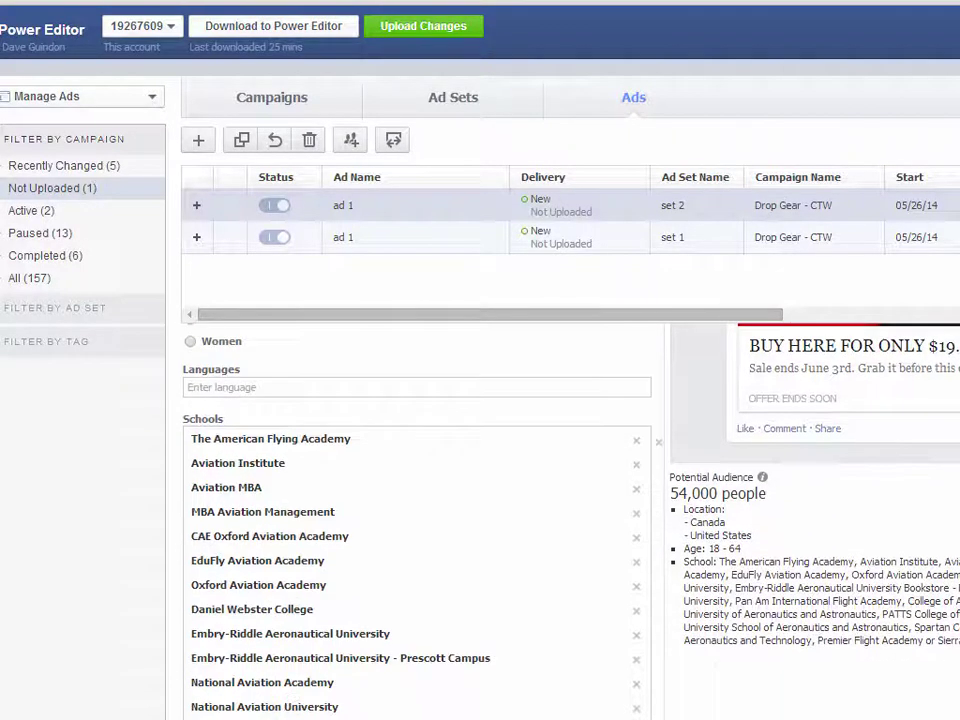
scroll(420, 520, down, 15)
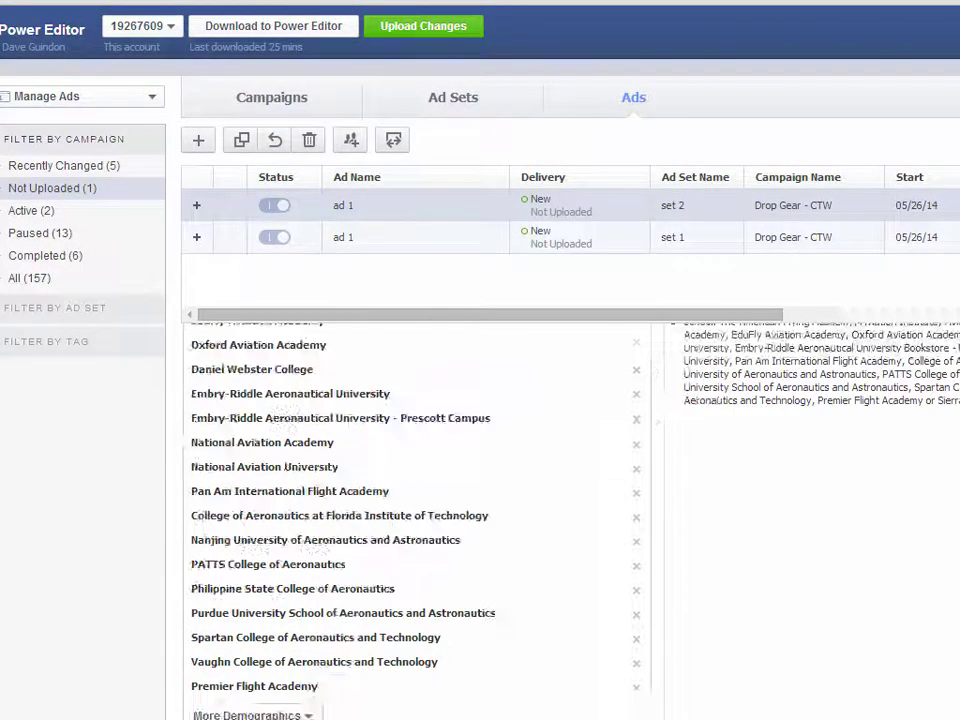
scroll(420, 520, up, 10)
scroll(420, 520, up, 1)
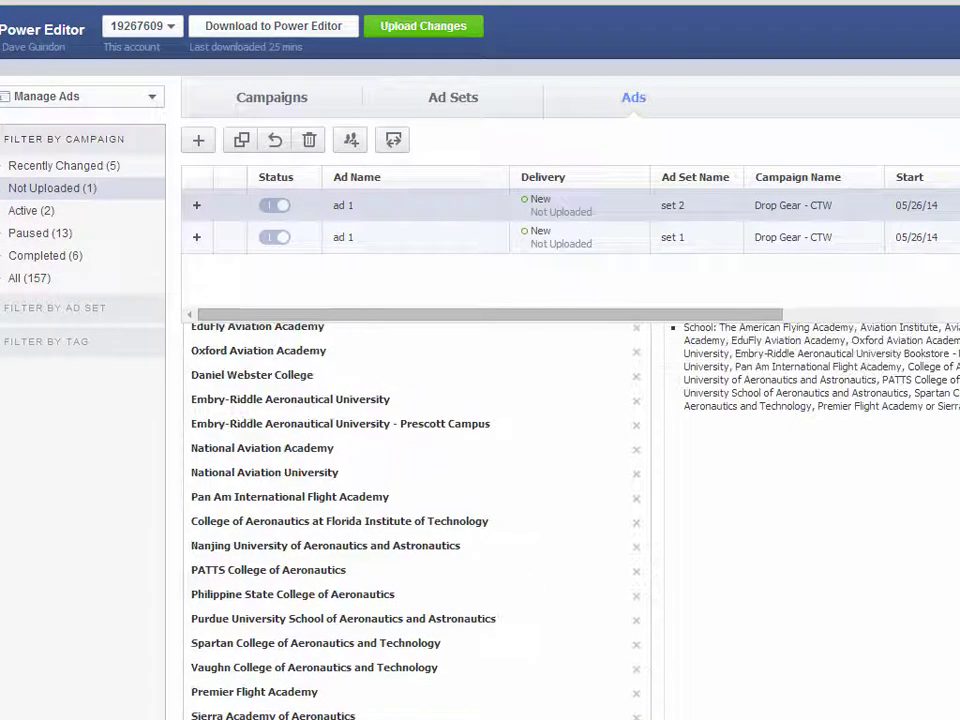
scroll(420, 520, up, 3)
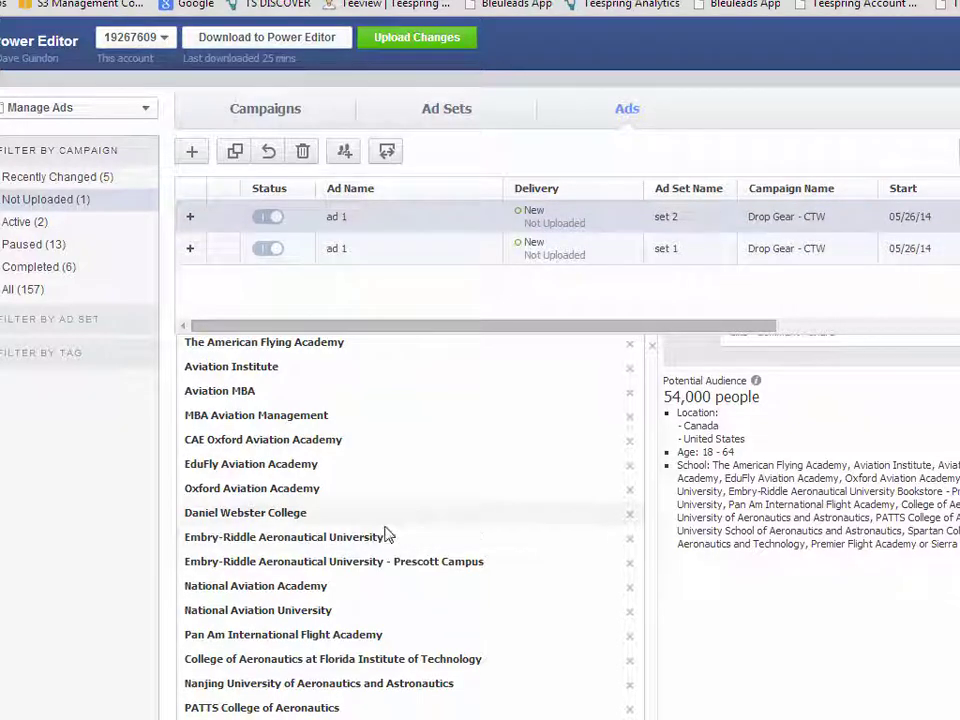
Step: Compare the set 1 ad's audience targeting with the set 2 ad's location, age and school targeting
click(700, 260)
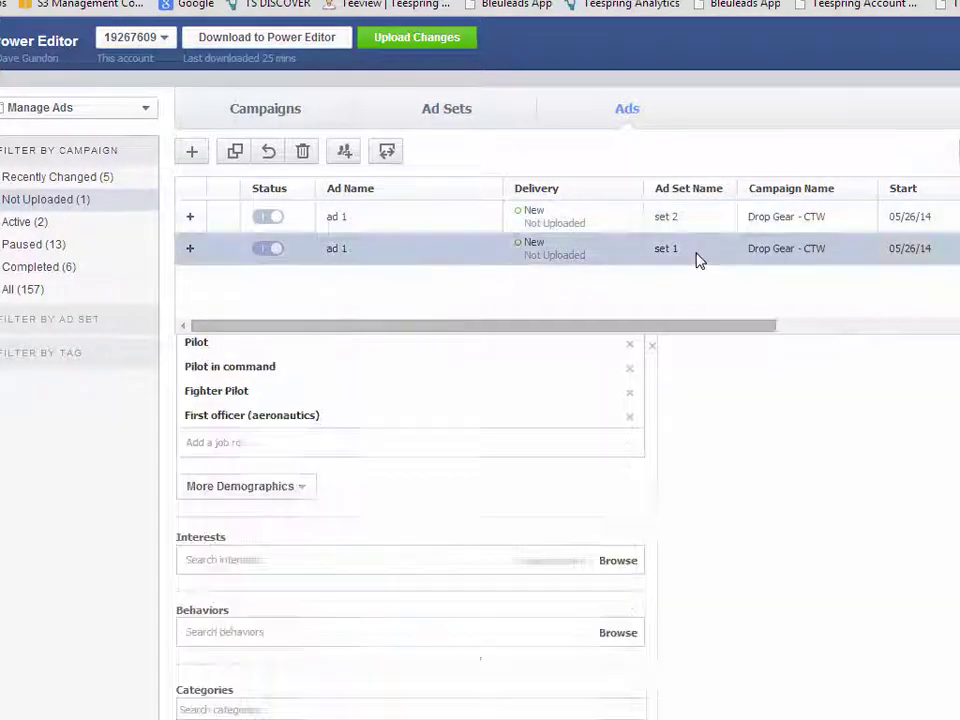
click(686, 225)
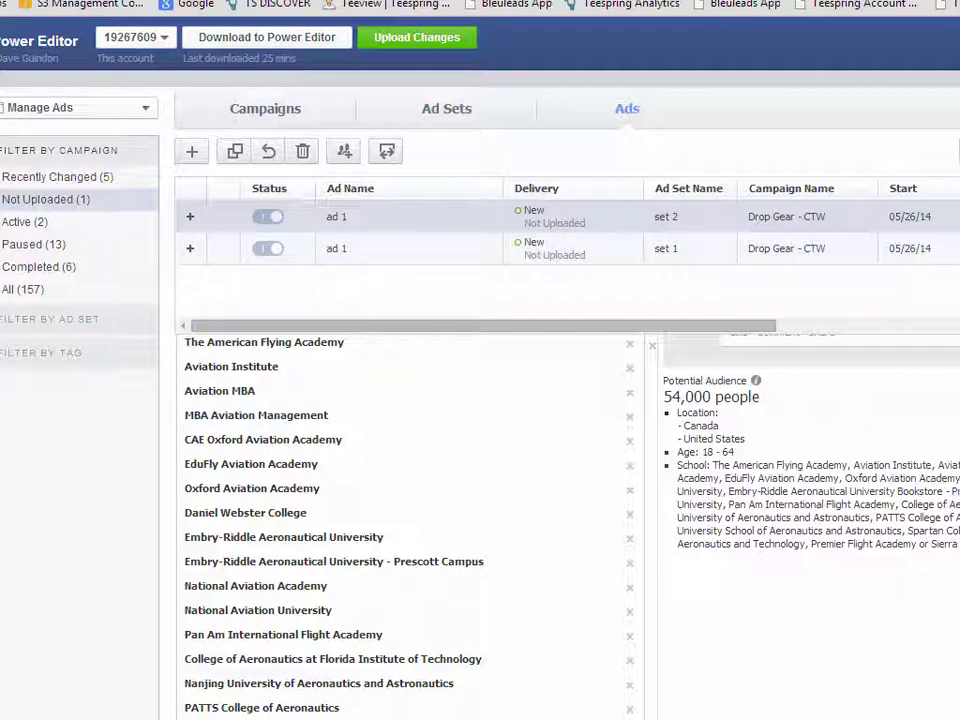
scroll(560, 530, up, 10)
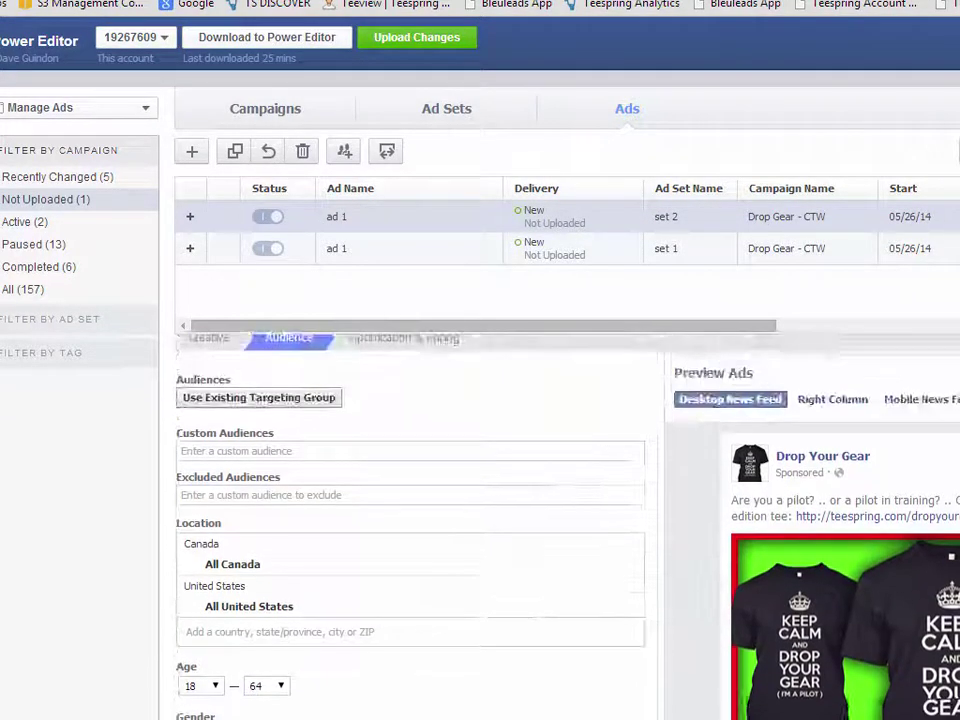
scroll(560, 530, down, 3)
scroll(410, 530, down, 5)
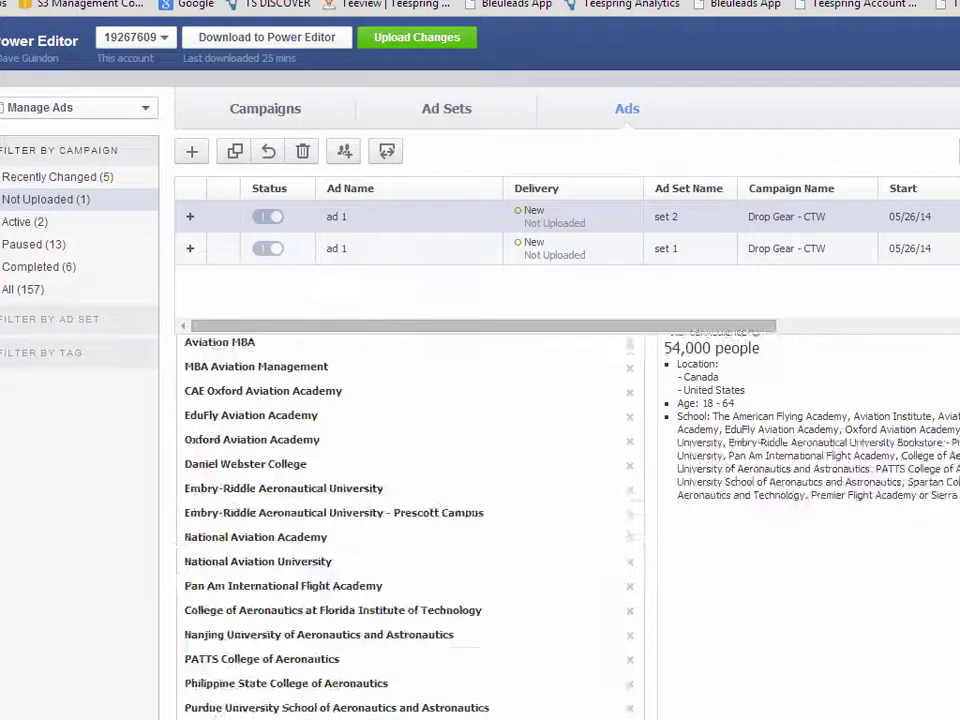
scroll(410, 530, up, 10)
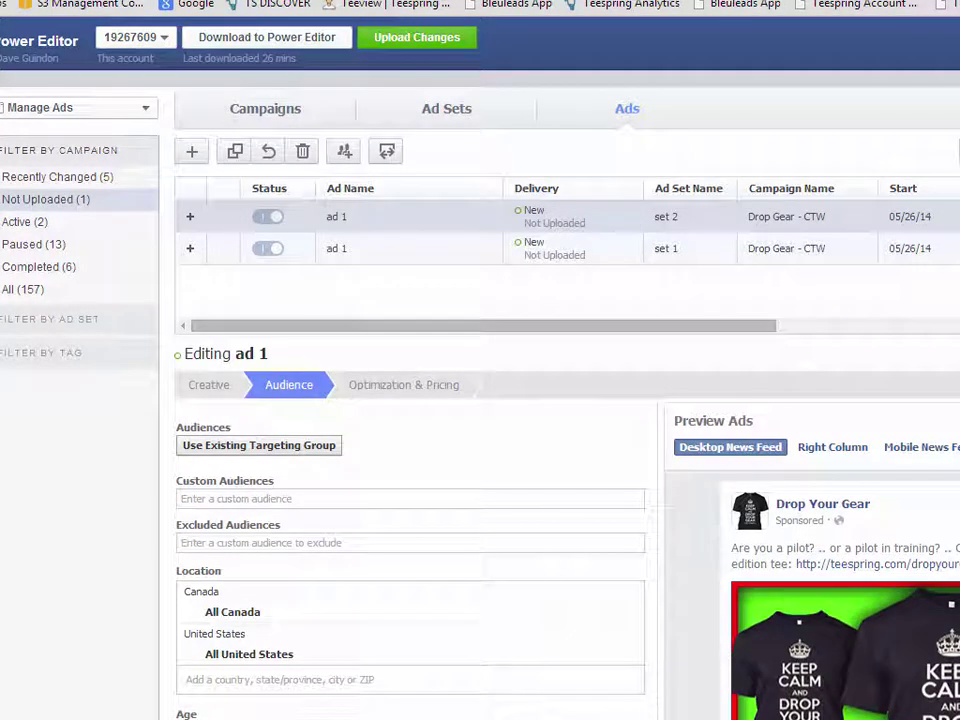
Step: Check the set 2 ad's optimization and pricing settings, and switch to bitly to view the Drop Your Gear link statistics
click(409, 390)
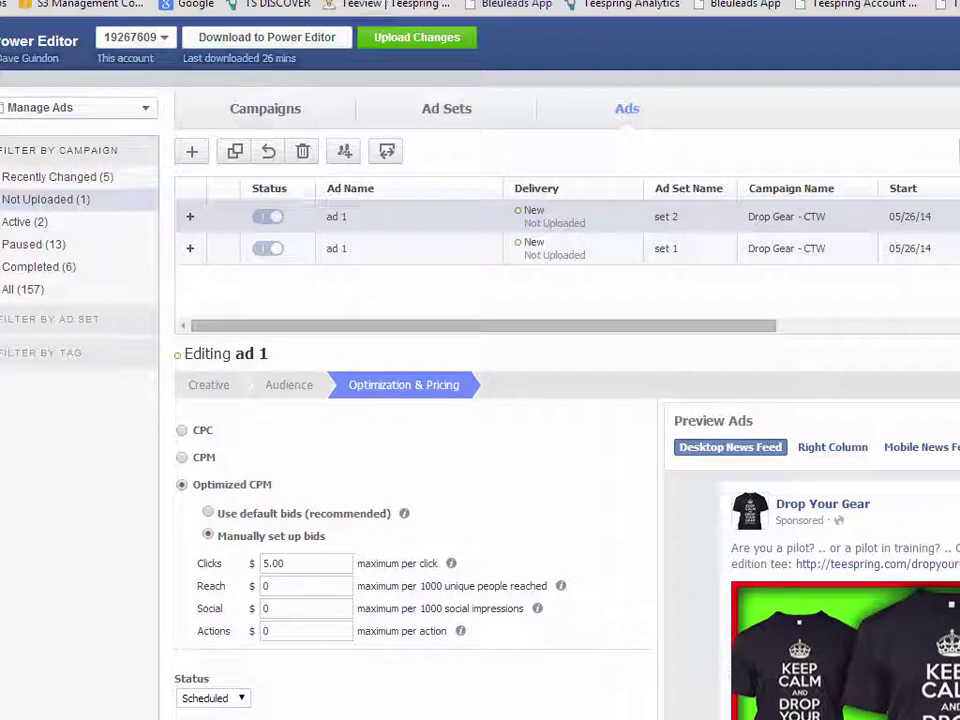
key(ctrl+Tab)
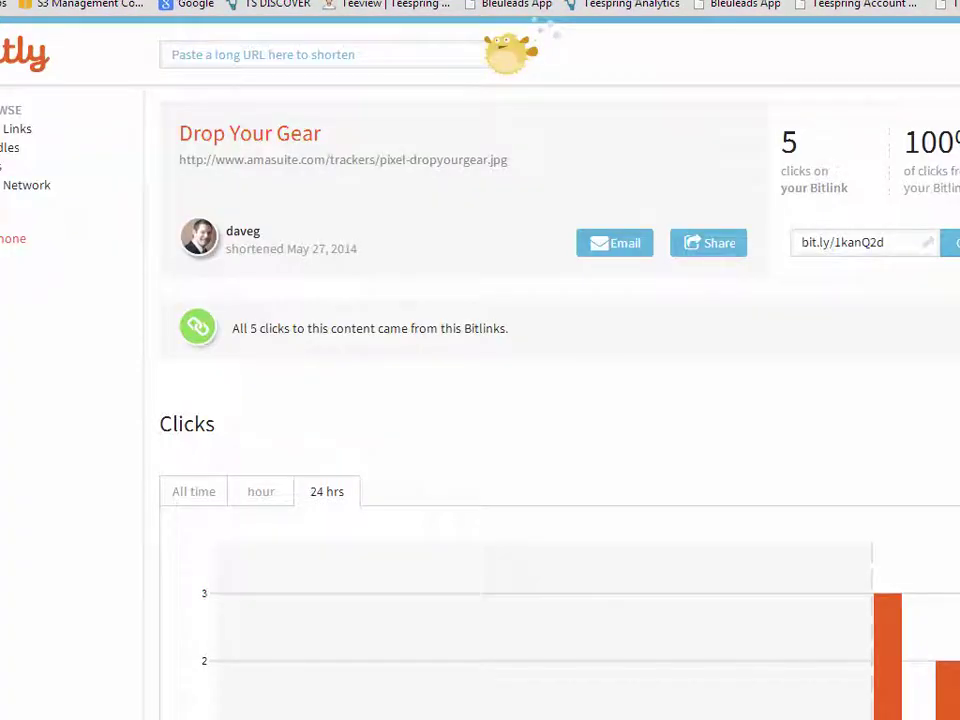
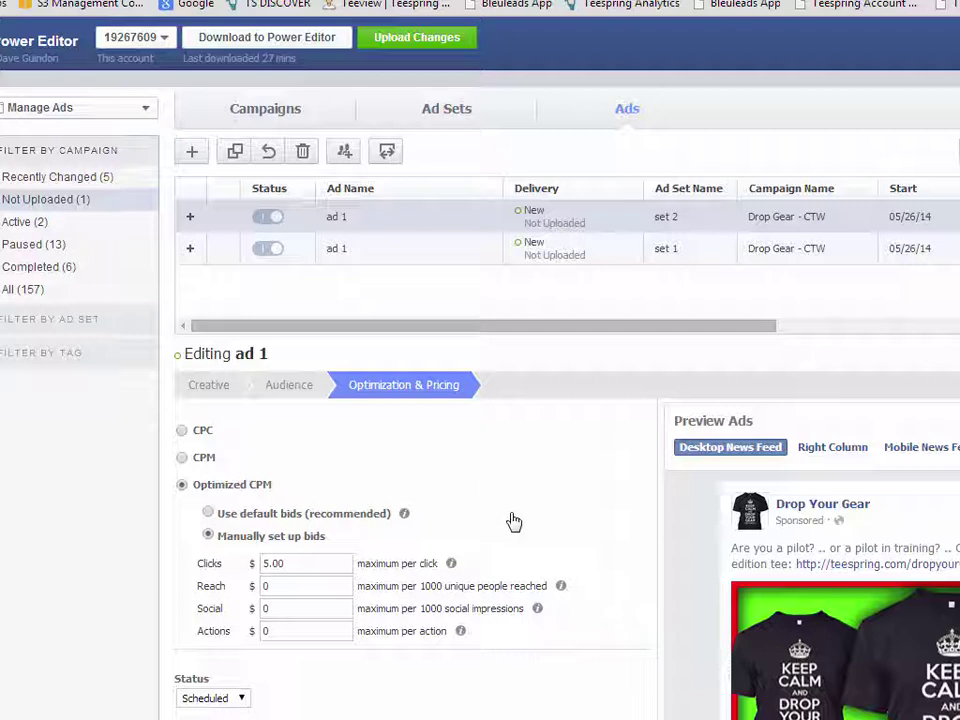
Step: Return to Power Editor and review the set 2 ad's creative settings, including page post, URL tags, conversion tracking pixel and placement
click(300, 398)
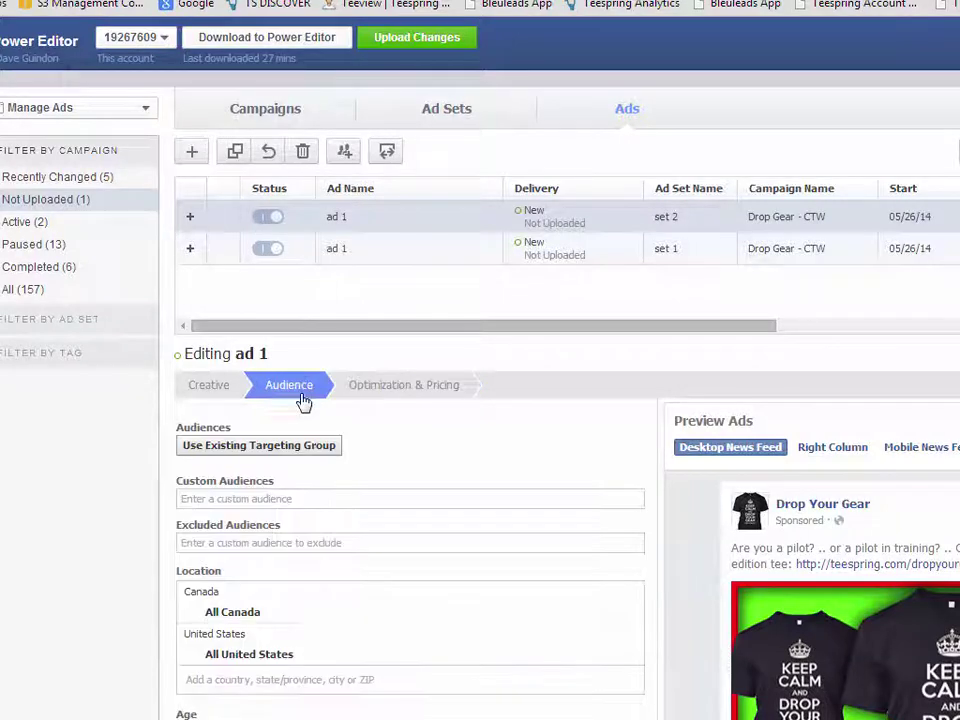
click(219, 390)
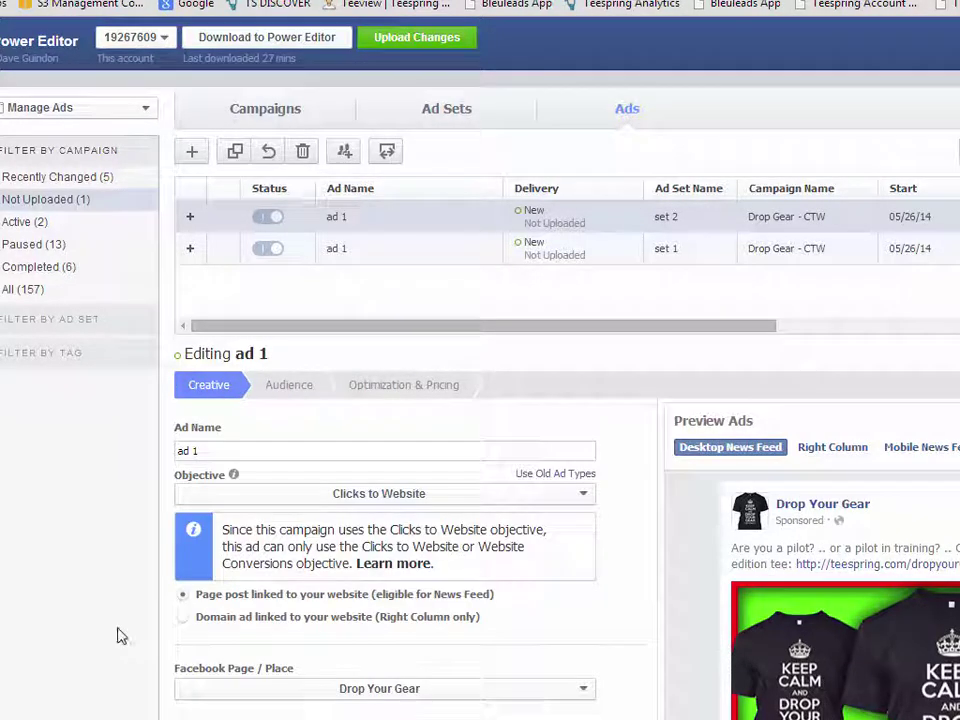
scroll(615, 654, down, 4)
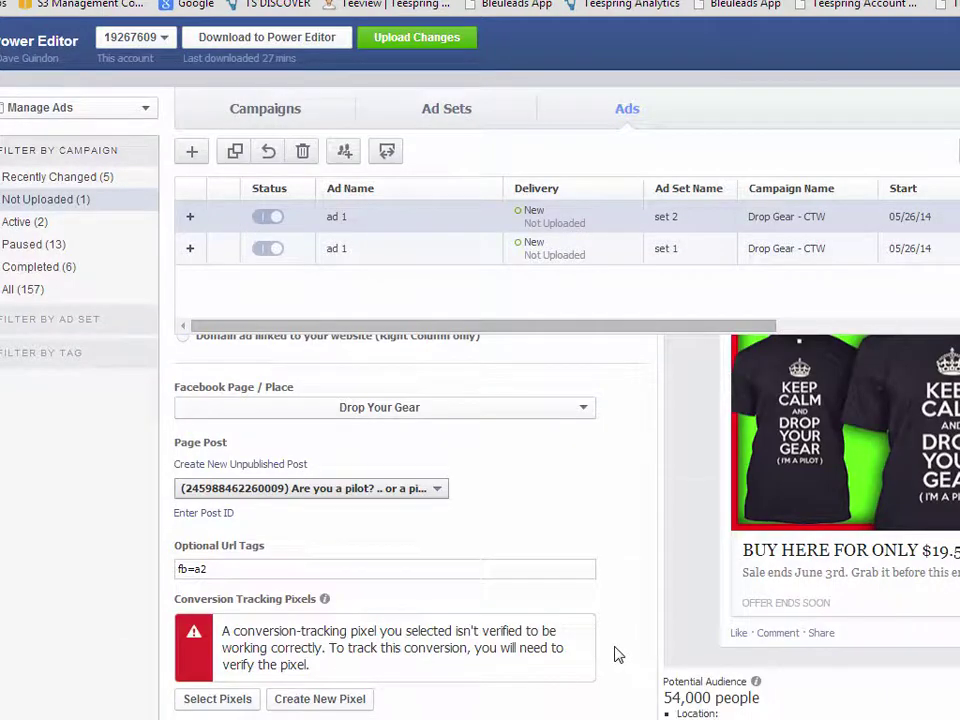
scroll(615, 654, down, 2)
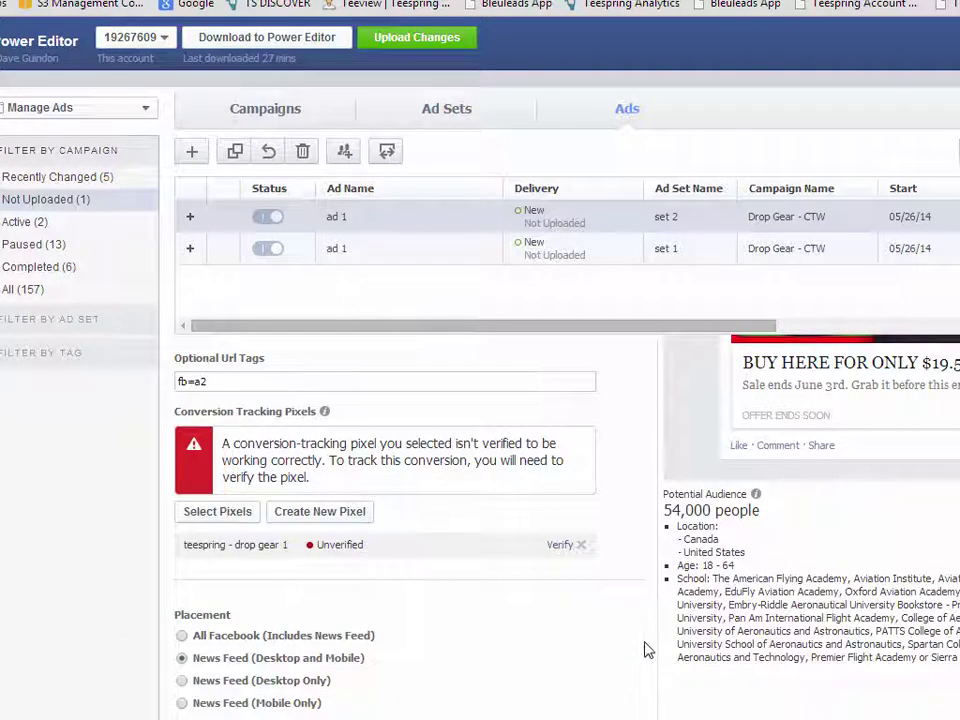
scroll(592, 605, down, 1)
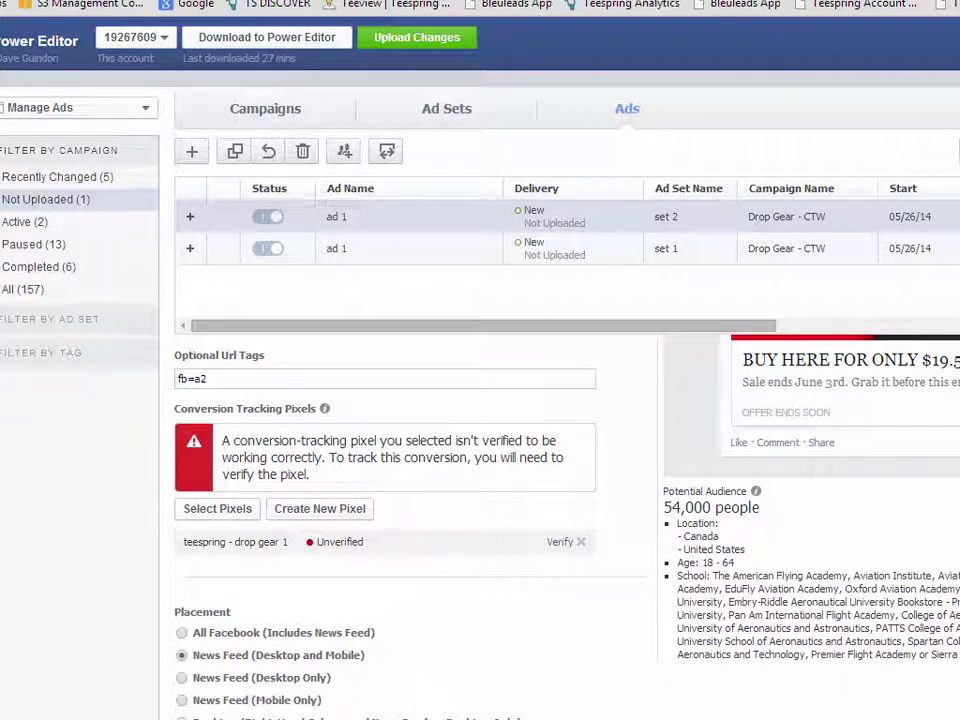
scroll(610, 660, down, 1)
Step: Review the set 2 ad's complete audience settings, from location and age to schools, interests, behaviors and partner categories
scroll(606, 660, up, 5)
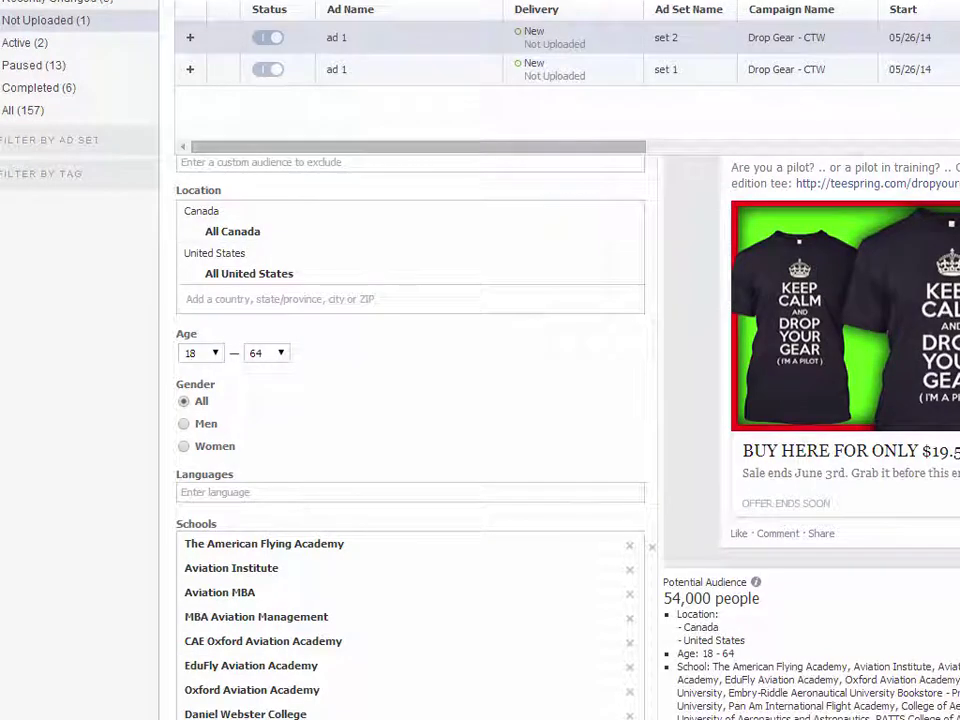
scroll(410, 430, down, 5)
scroll(410, 430, down, 4)
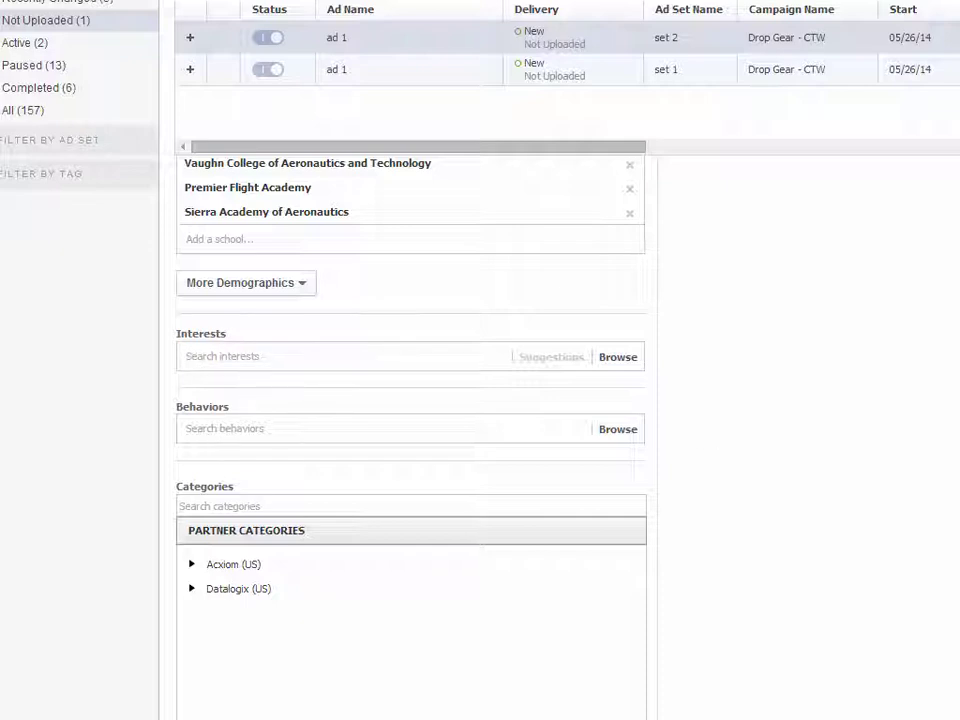
scroll(410, 430, up, 12)
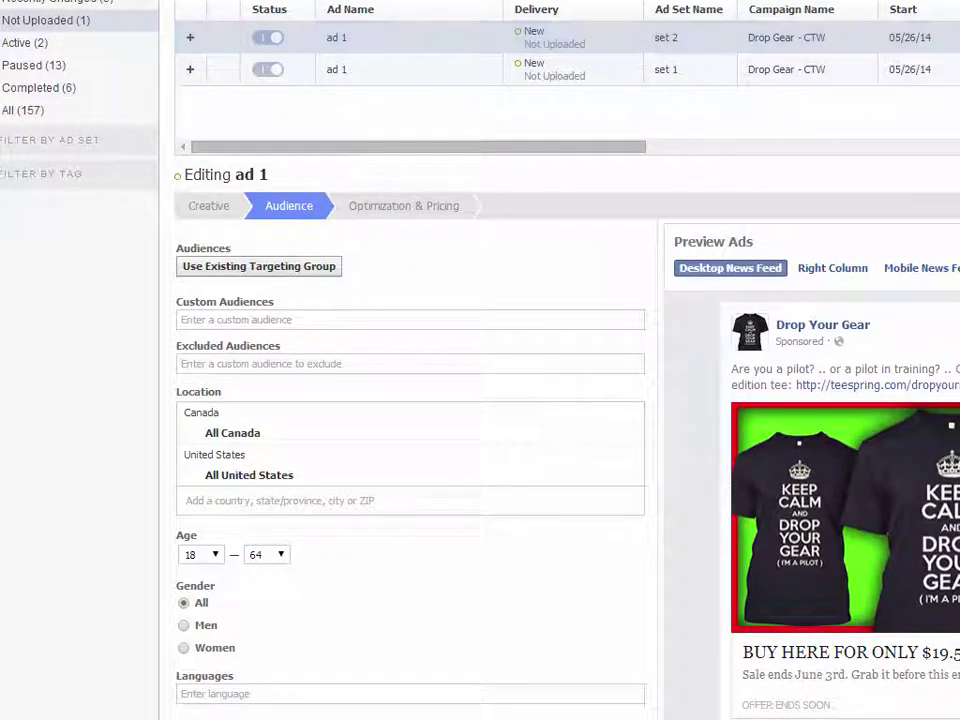
scroll(410, 120, up, 2)
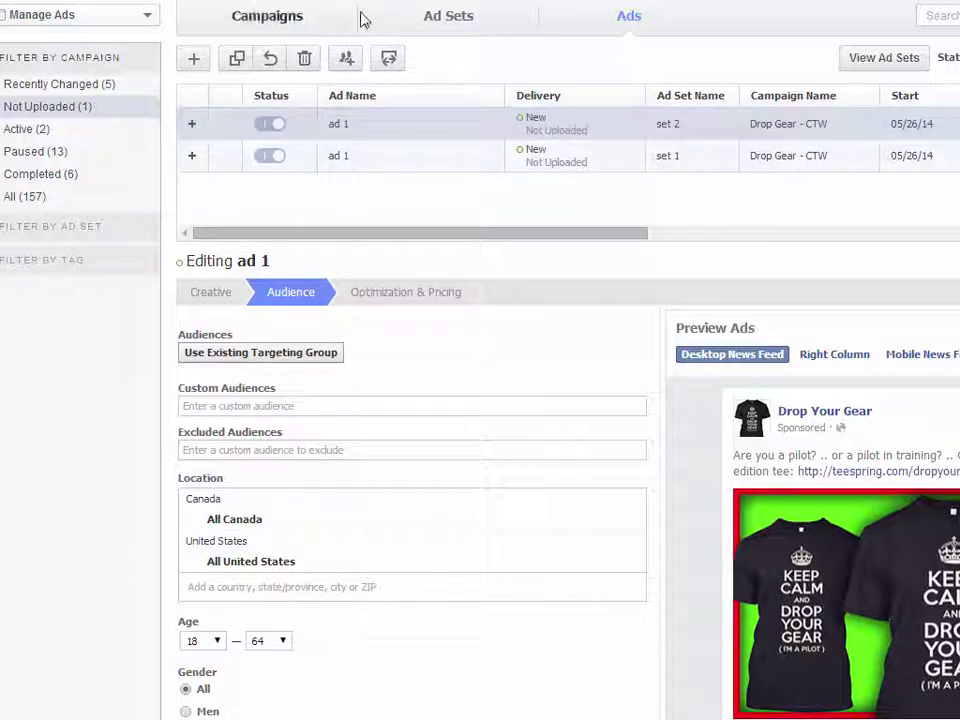
Step: Duplicate the set 2 ad set within the Drop Gear - CTW campaign and name the copy set 3
click(449, 30)
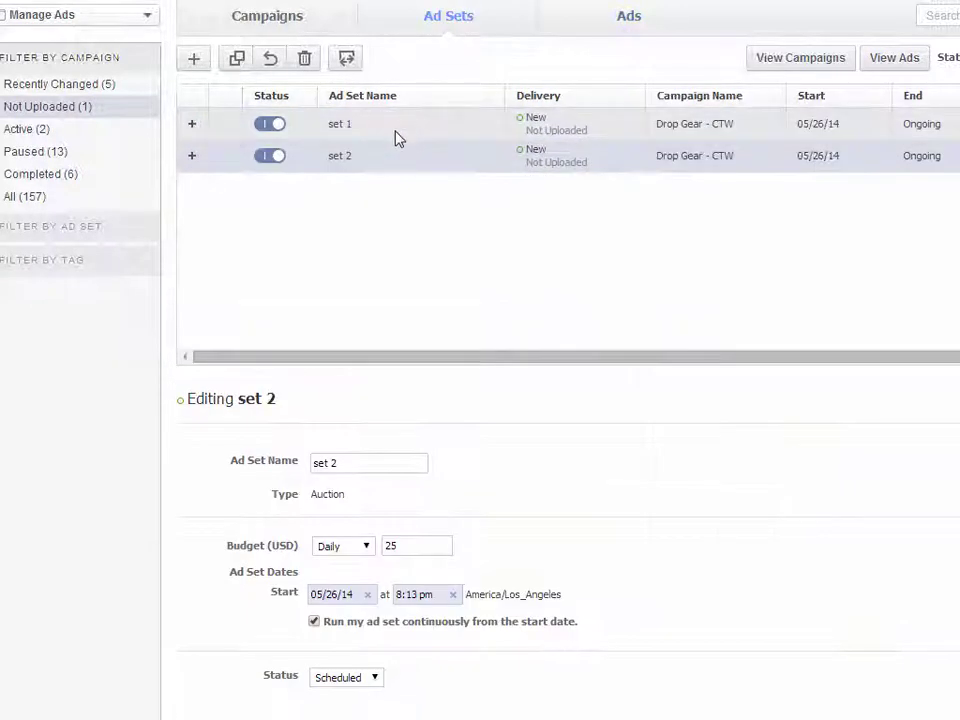
click(237, 60)
click(768, 468)
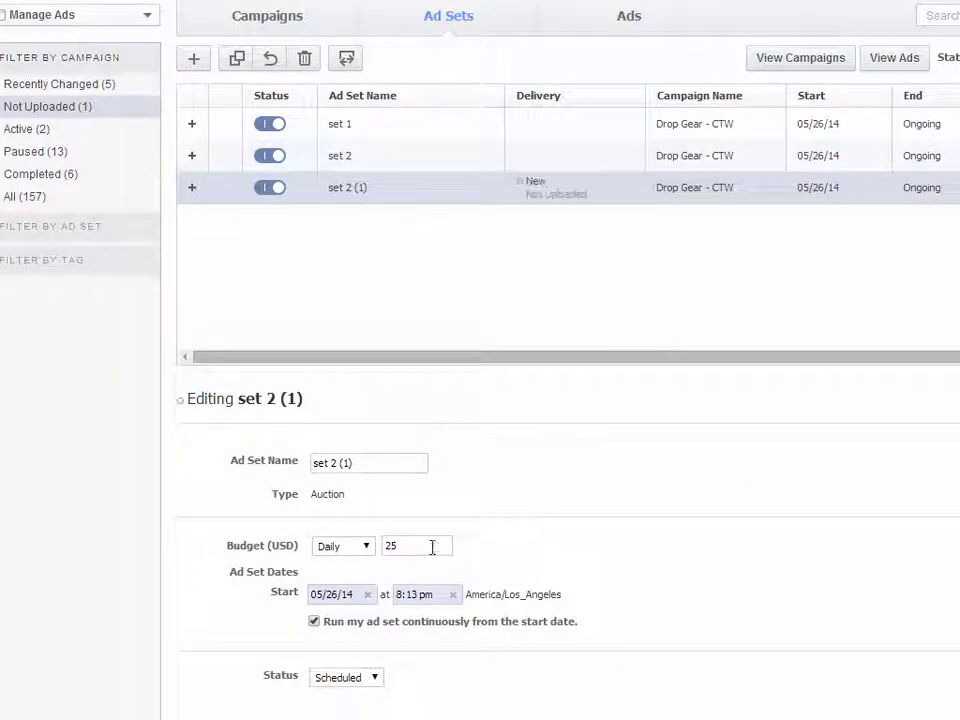
drag(366, 463, 333, 462)
text(3)
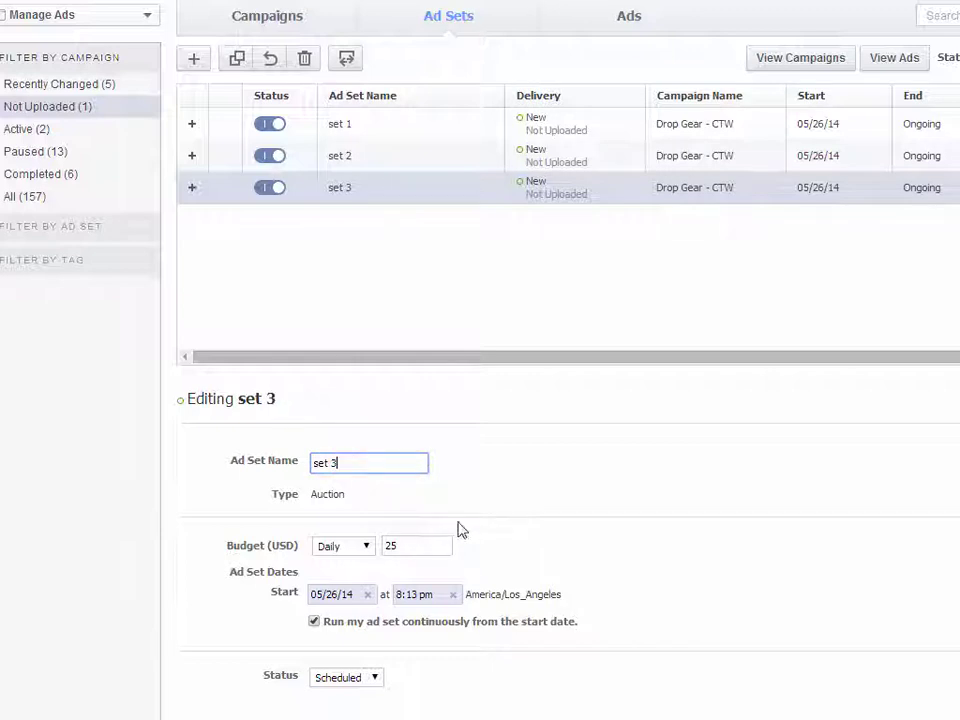
double_click(428, 549)
click(577, 502)
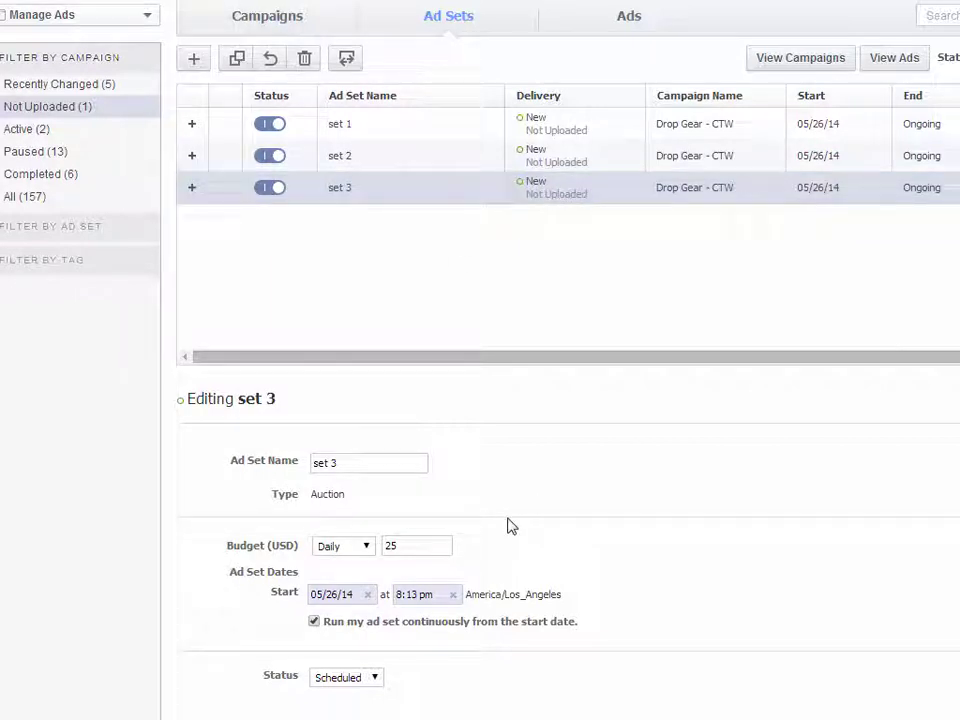
Step: Remove the entire Schools criterion from the audience of the ad in set 3
click(621, 35)
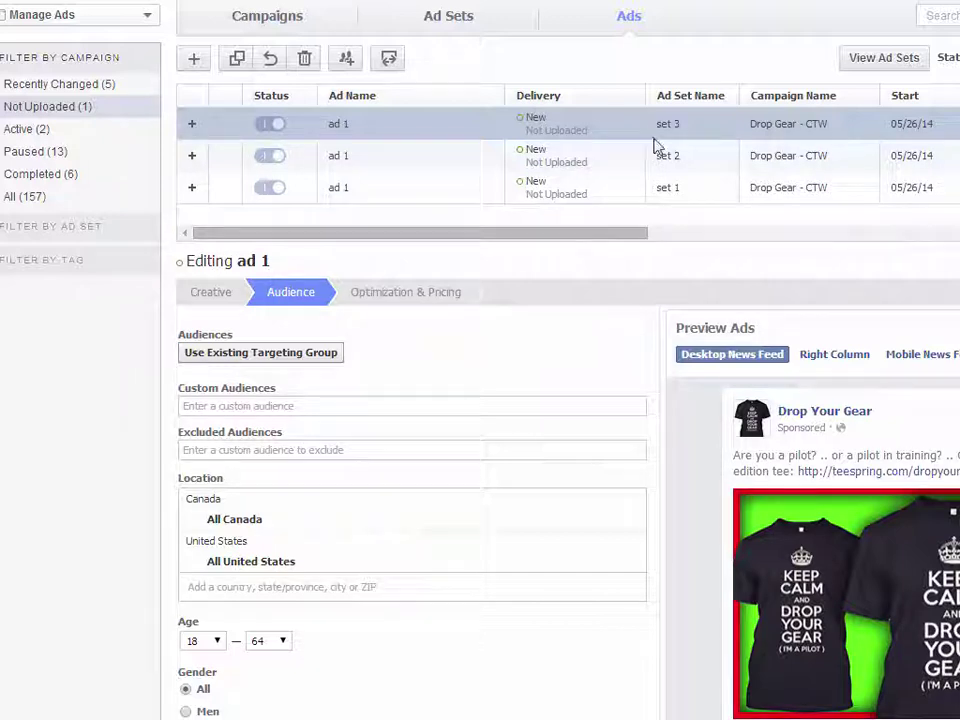
scroll(409, 591, down, 1)
scroll(493, 583, down, 3)
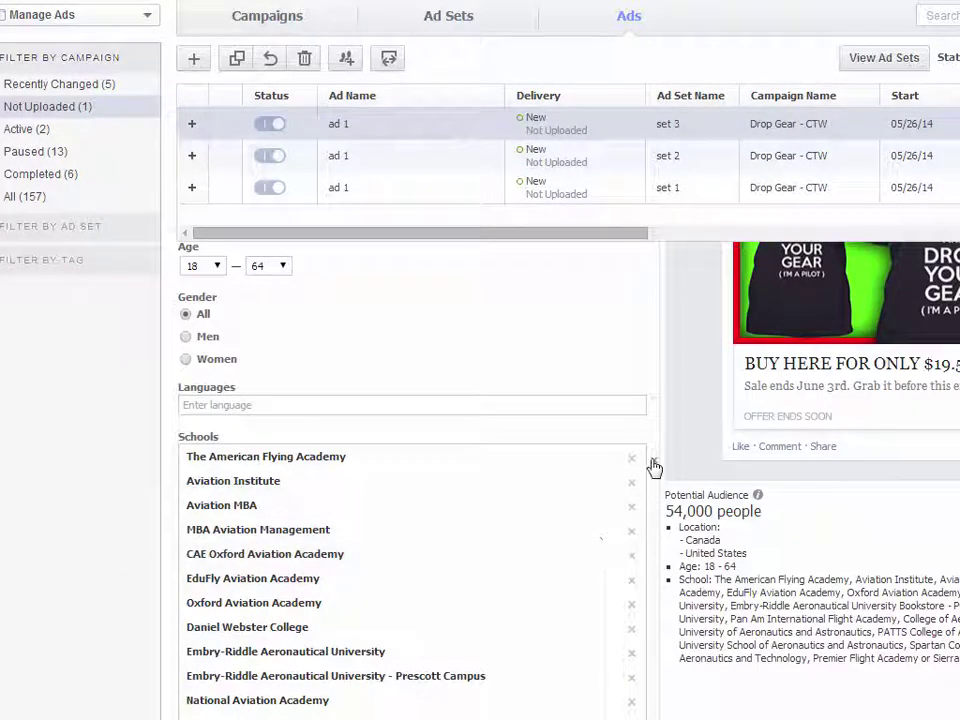
click(654, 462)
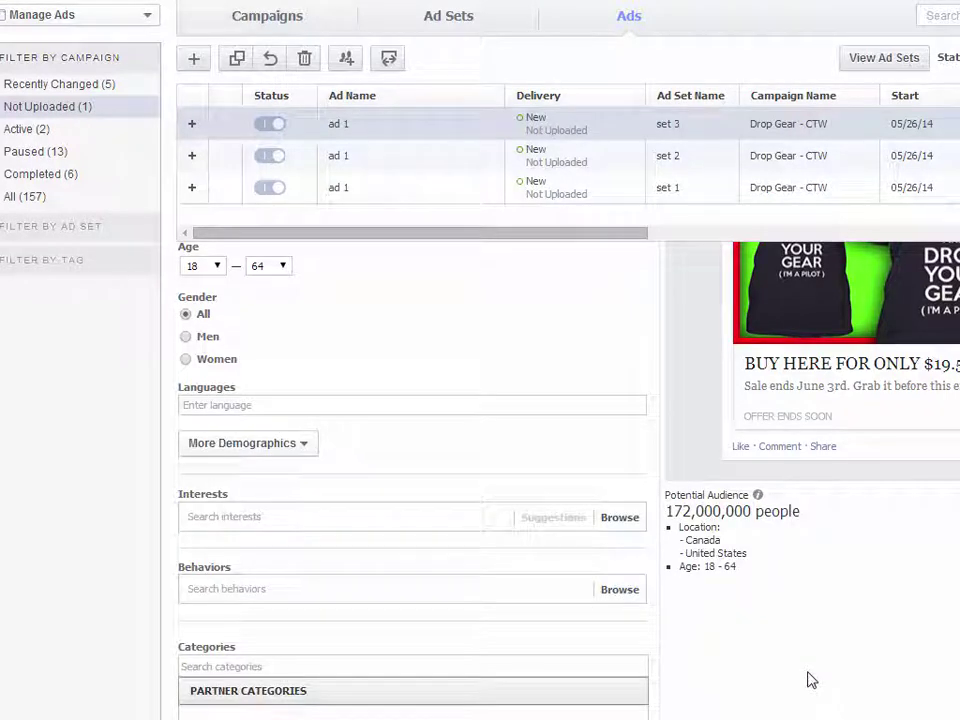
Step: Search the interests for "pilot" and add Pilot (aircraft) to the set 3 ad's audience
scroll(789, 658, down, 1)
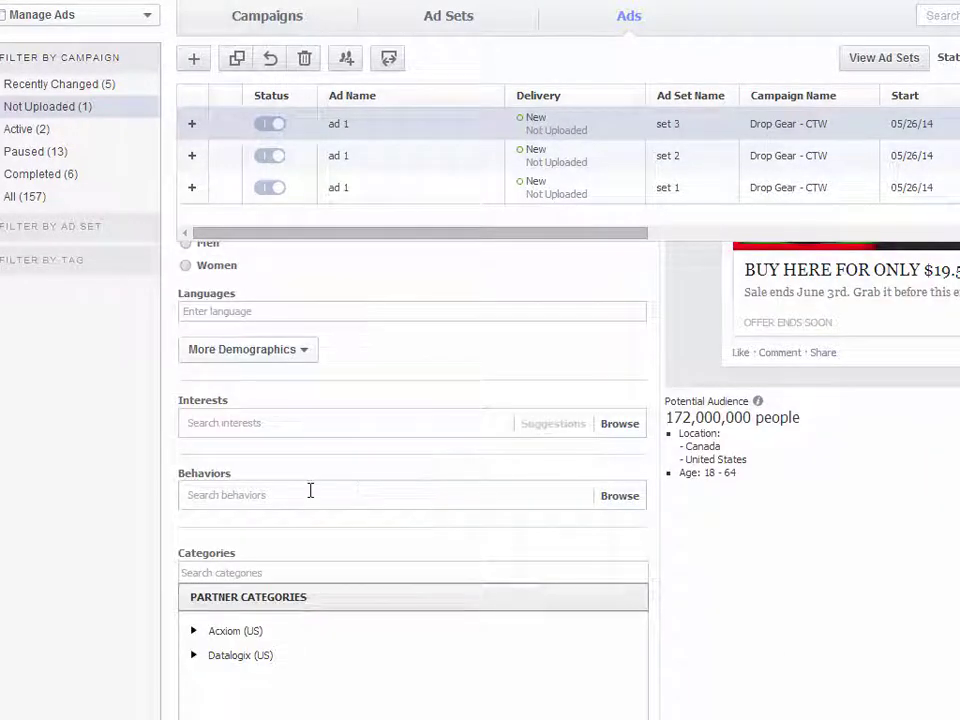
scroll(909, 548, up, 2)
scroll(909, 548, up, 1)
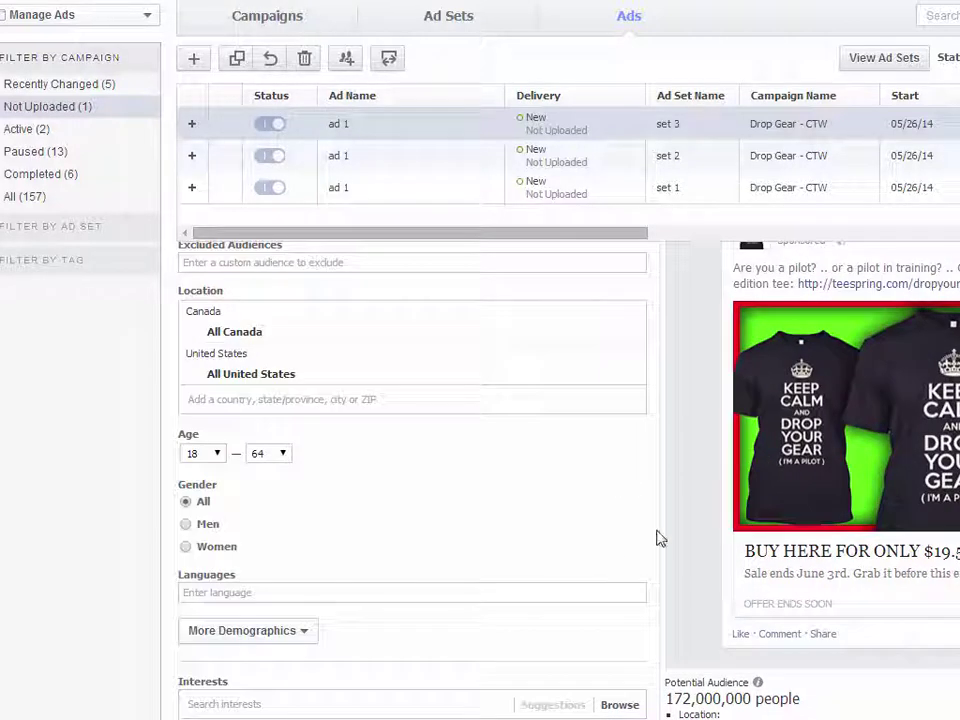
scroll(658, 538, down, 4)
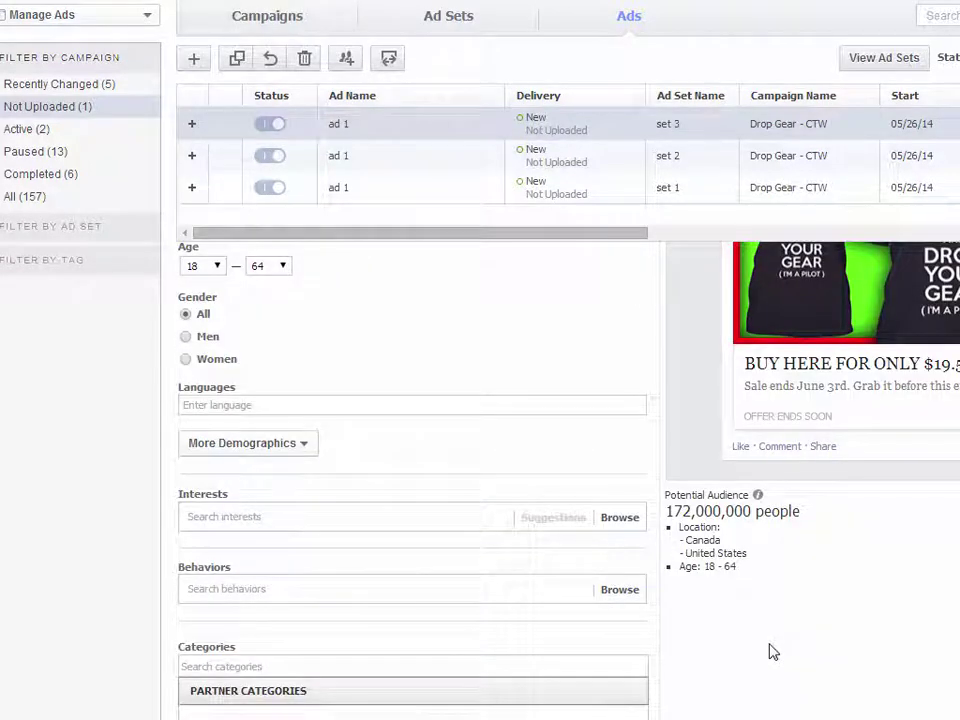
scroll(317, 424, down, 2)
click(313, 424)
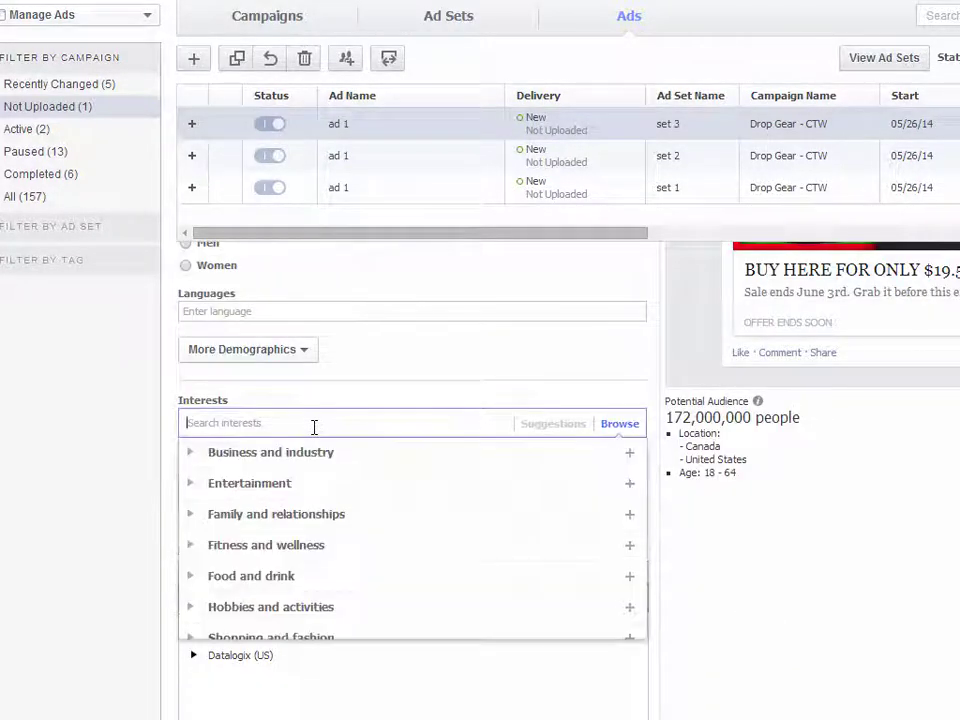
text(pil)
text(ot)
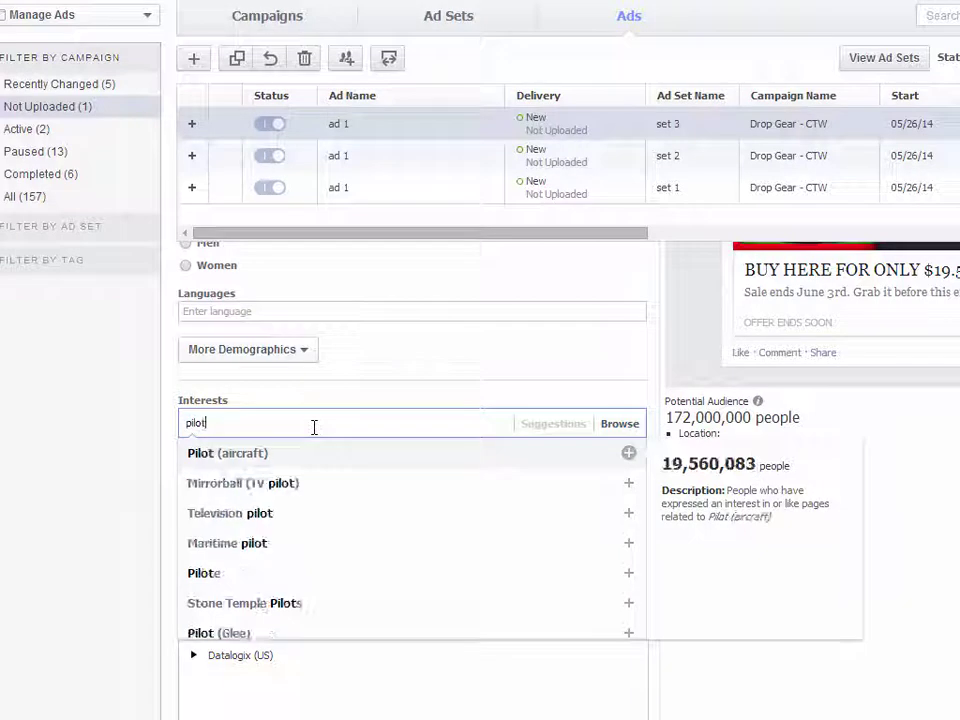
click(214, 453)
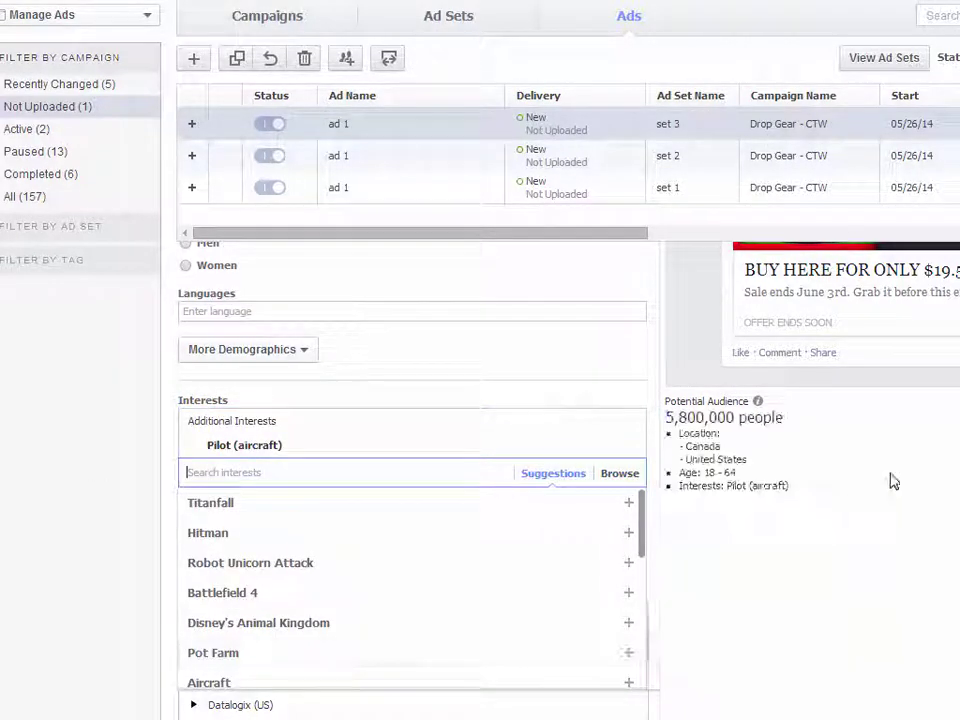
click(935, 492)
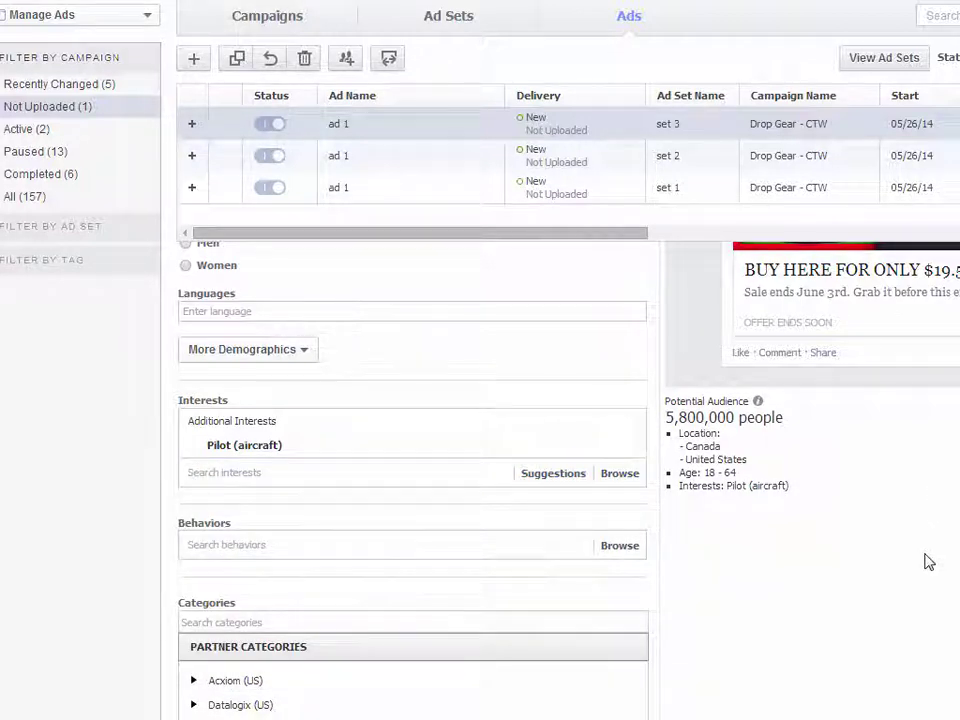
Step: Examine the Digital activities behaviors for the set 3 ad, comparing the audience descriptions of the Online spenders options
scroll(928, 562, down, 1)
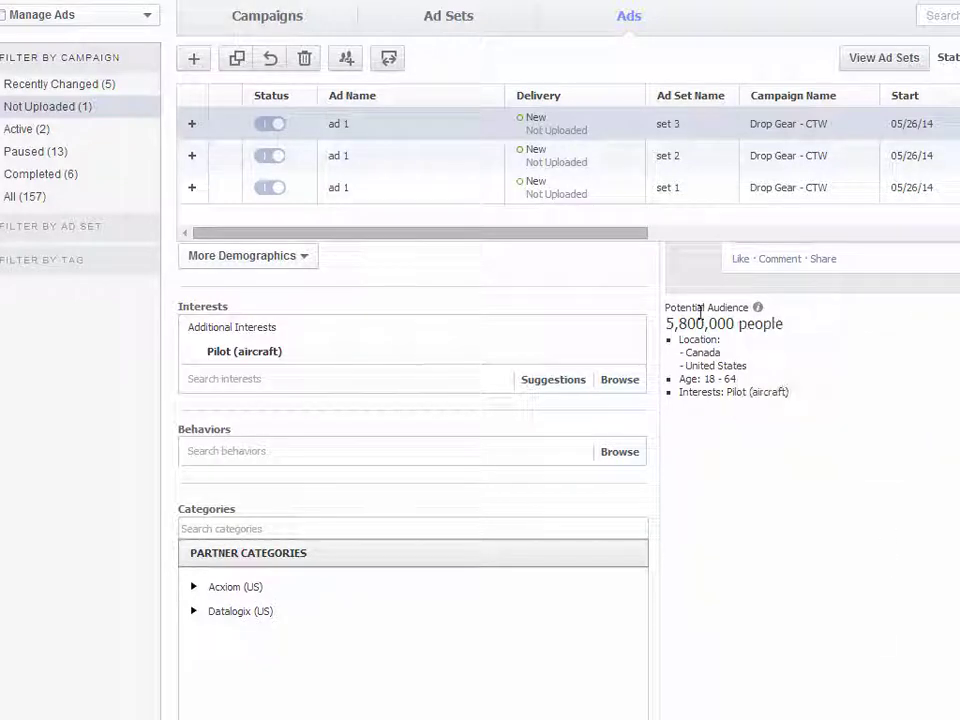
click(230, 451)
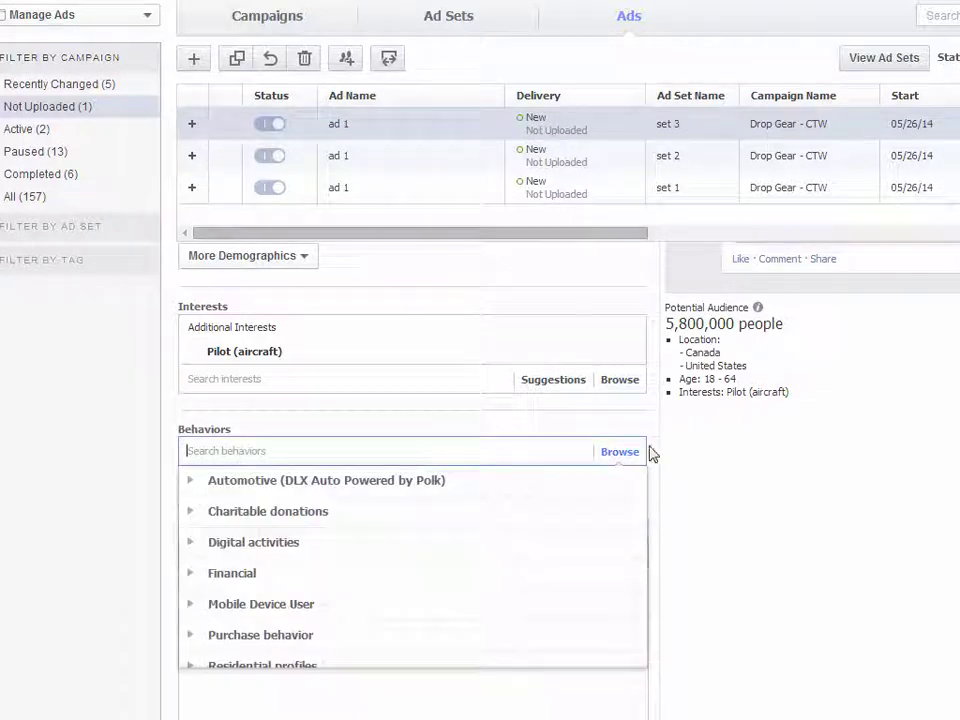
click(192, 543)
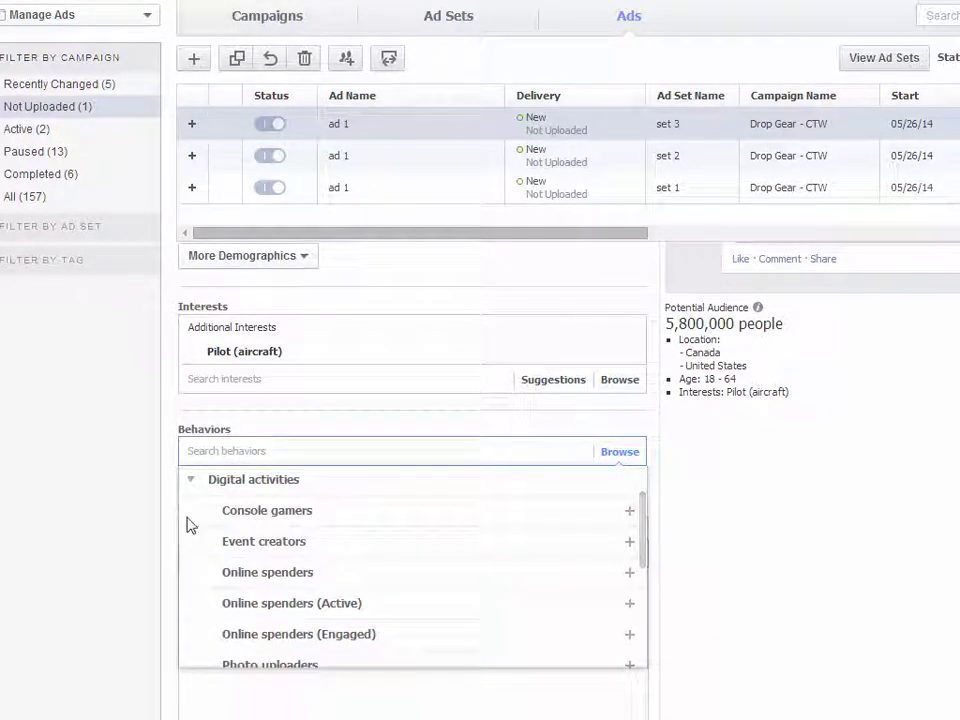
mouse_move(279, 577)
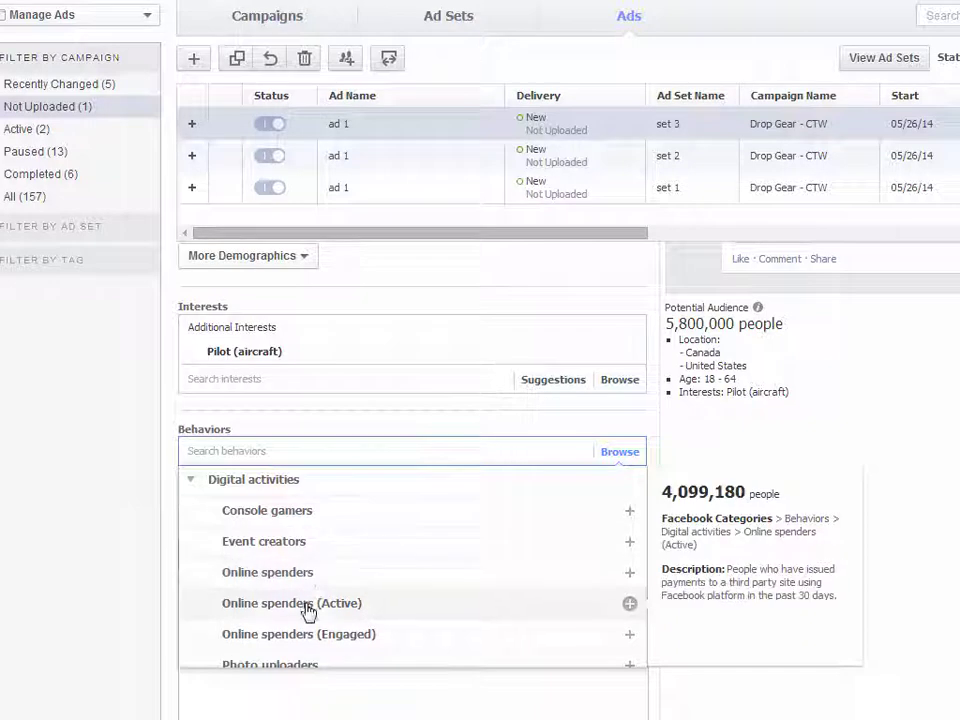
click(192, 482)
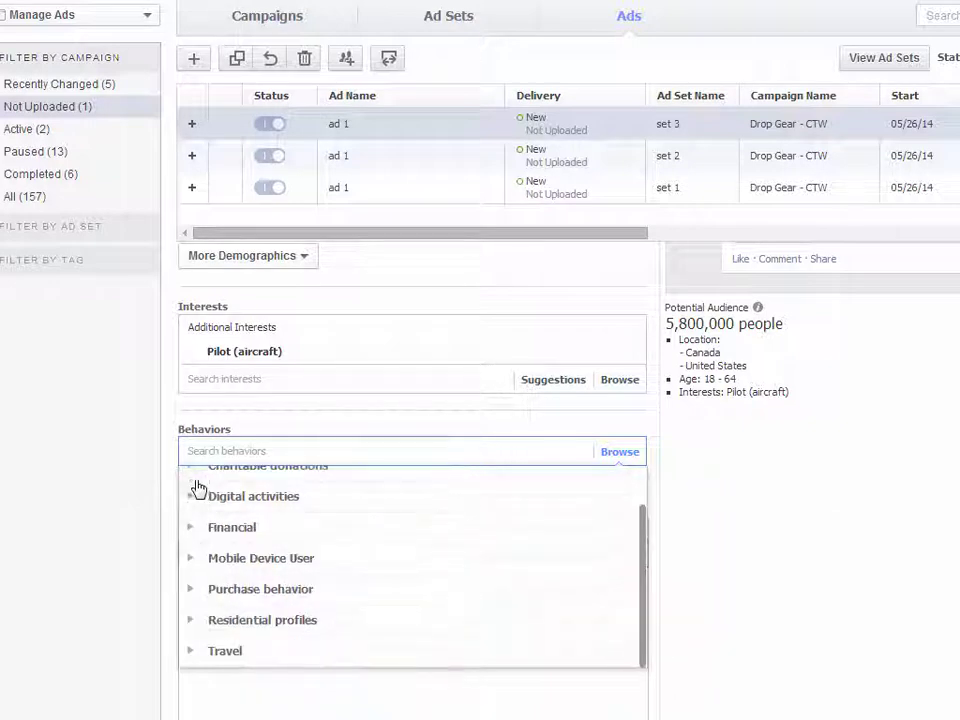
click(191, 497)
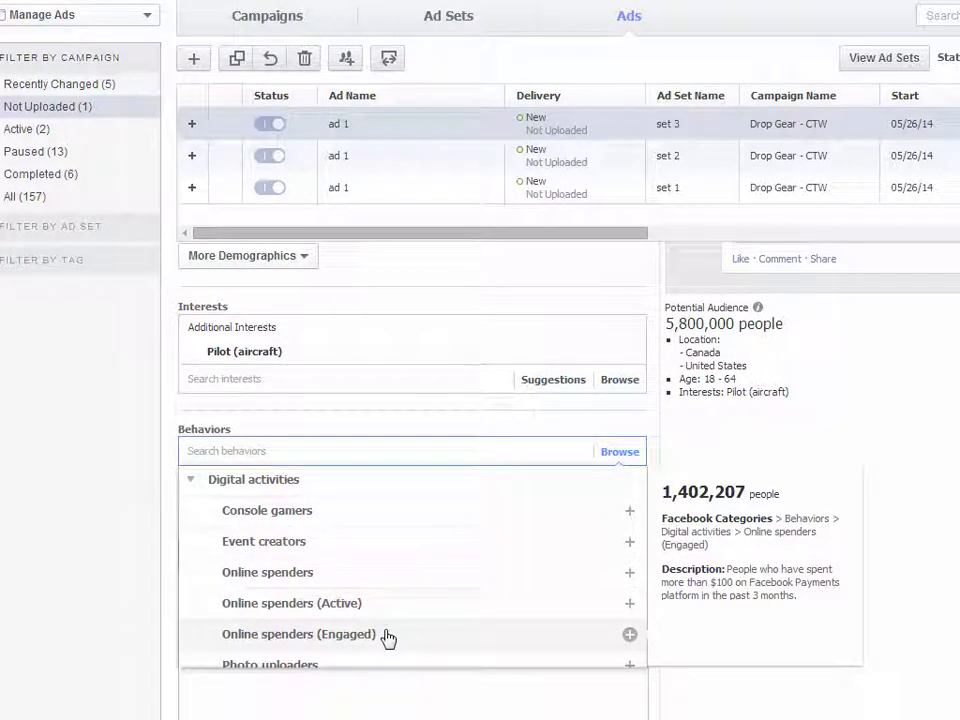
scroll(245, 515, down, 1)
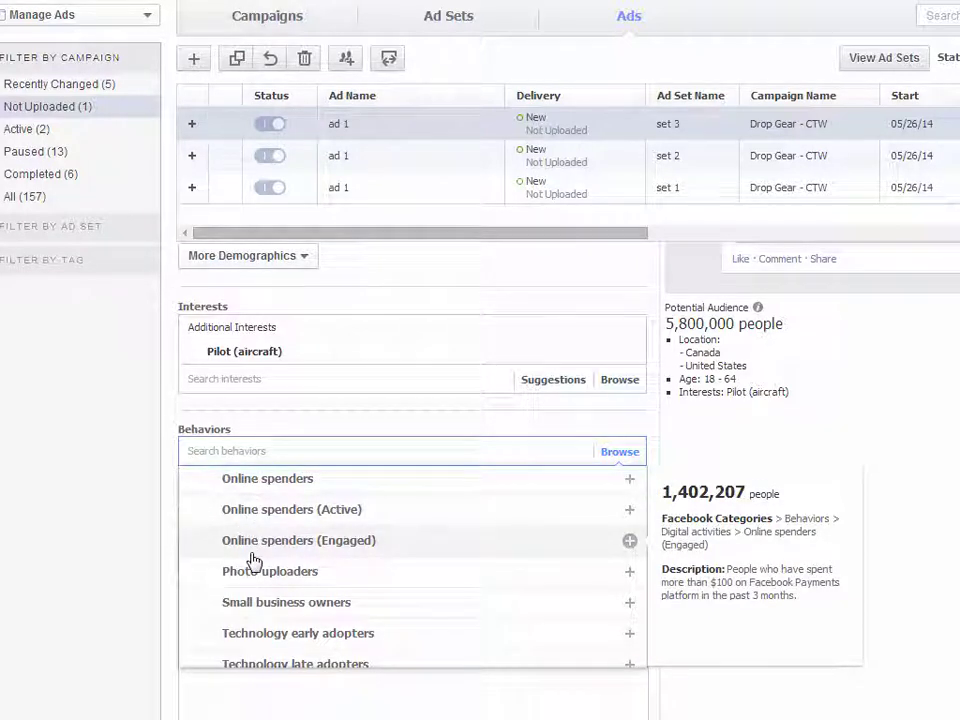
scroll(252, 560, down, 2)
scroll(259, 570, up, 4)
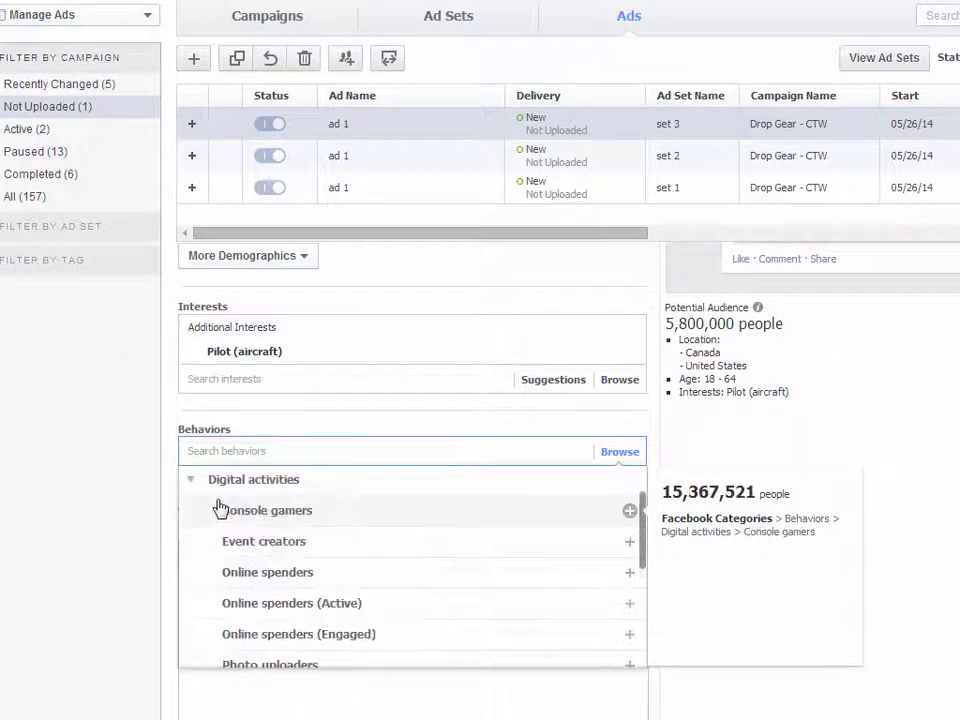
click(190, 480)
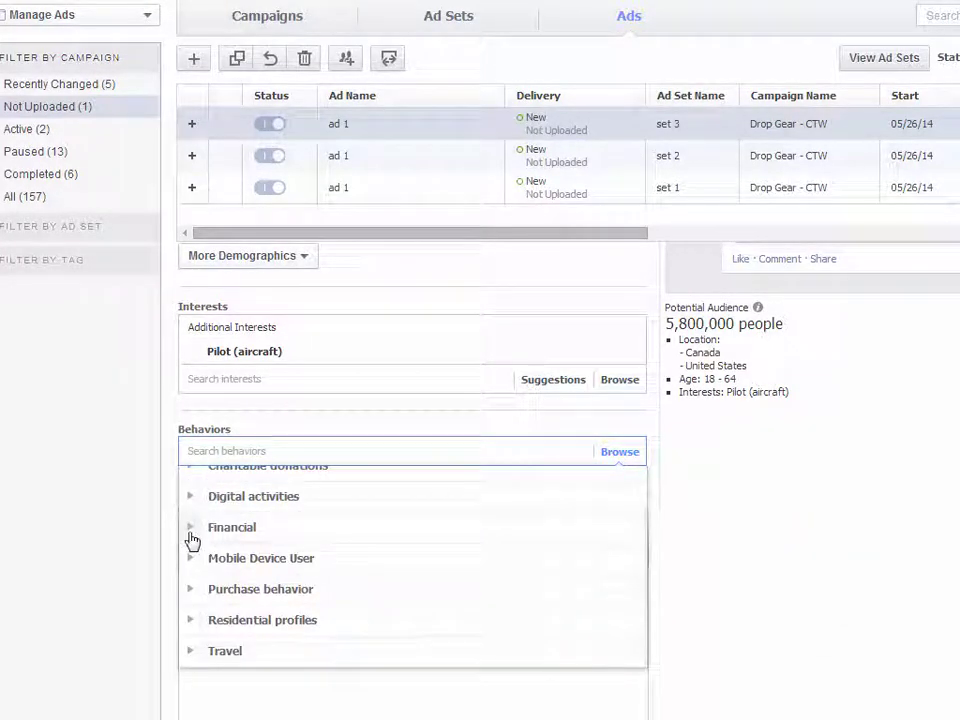
scroll(192, 540, up, 1)
scroll(192, 540, down, 1)
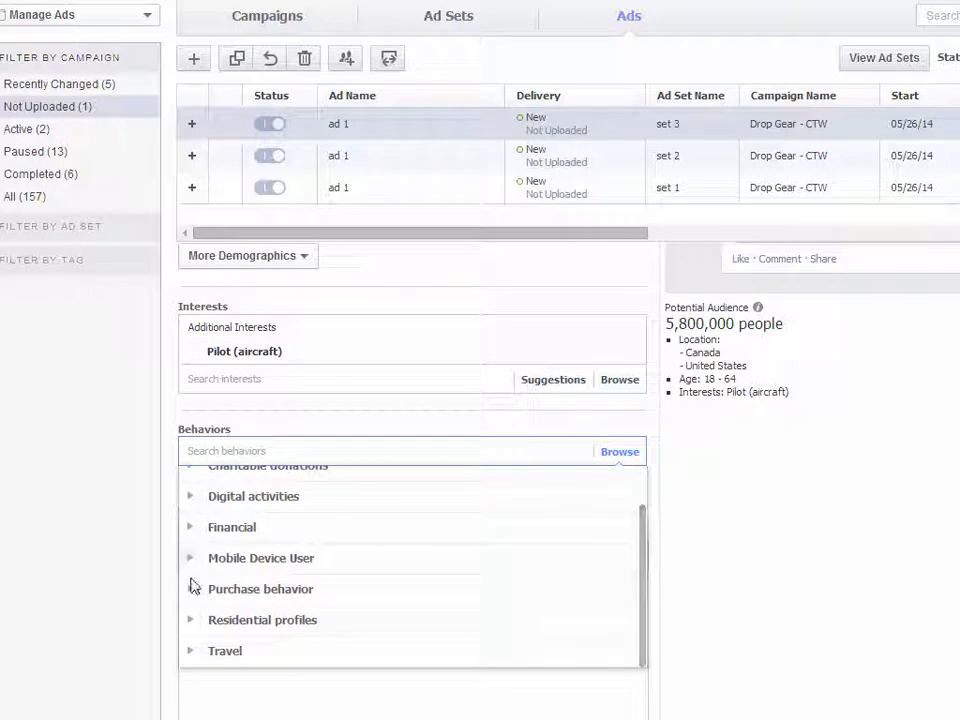
Step: Add the Online buyers behavior from the Purchase habits group of Purchase behavior to the set 3 ad's audience
click(192, 590)
scroll(193, 585, down, 1)
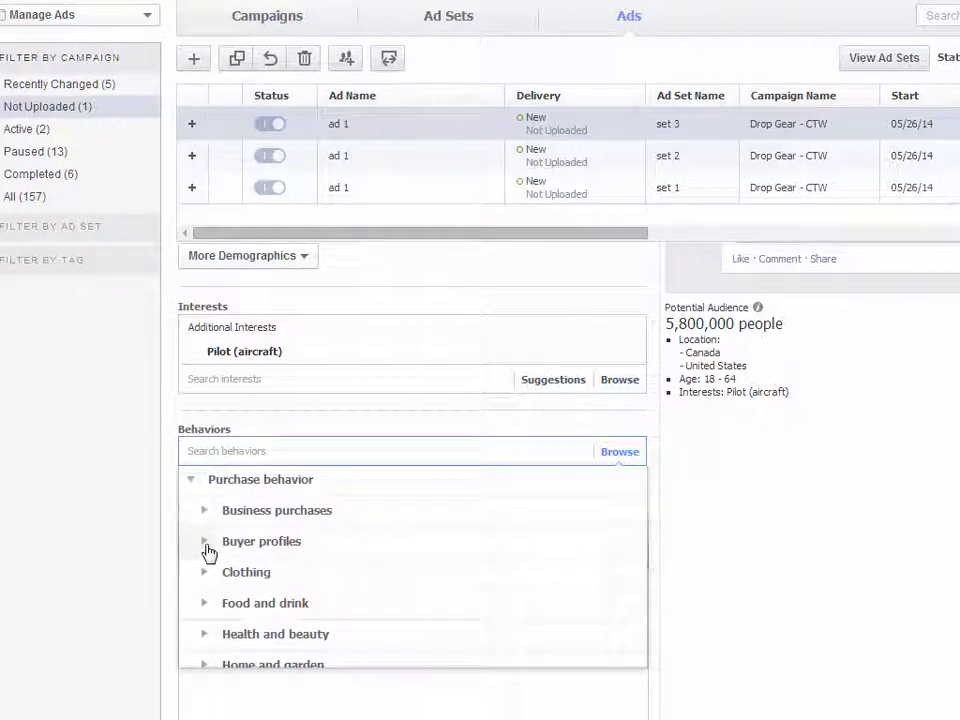
click(205, 512)
click(205, 484)
scroll(204, 550, down, 2)
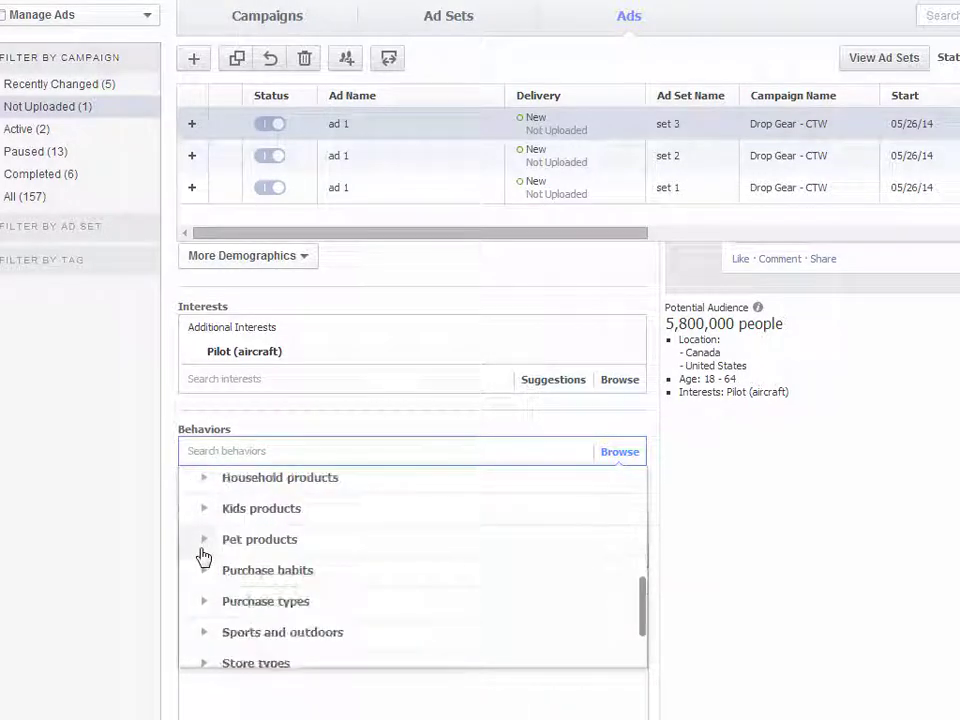
click(203, 572)
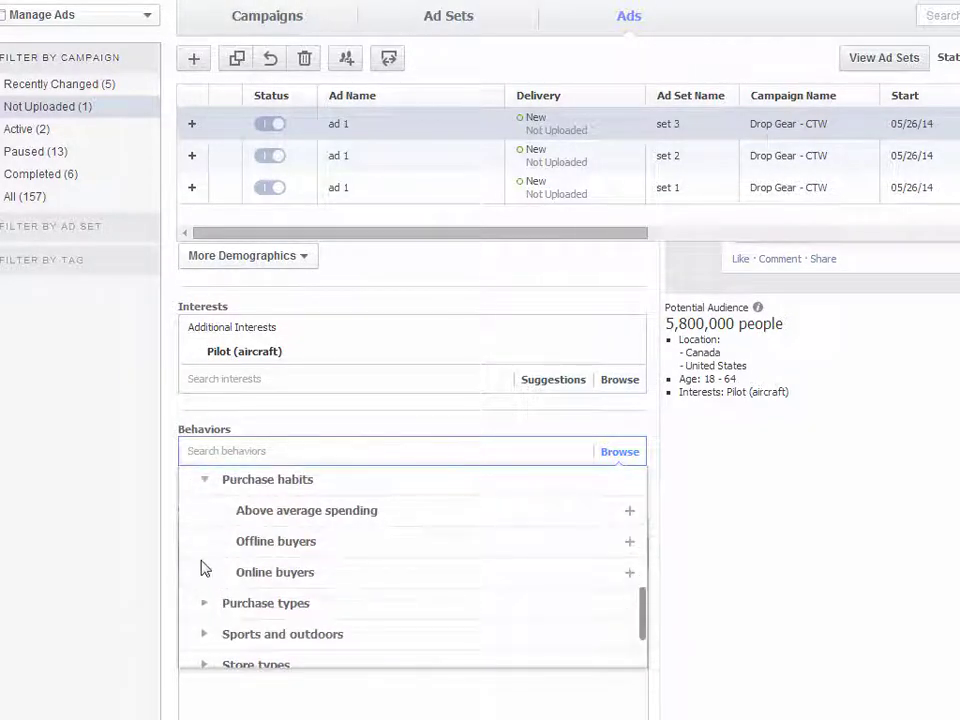
mouse_move(632, 578)
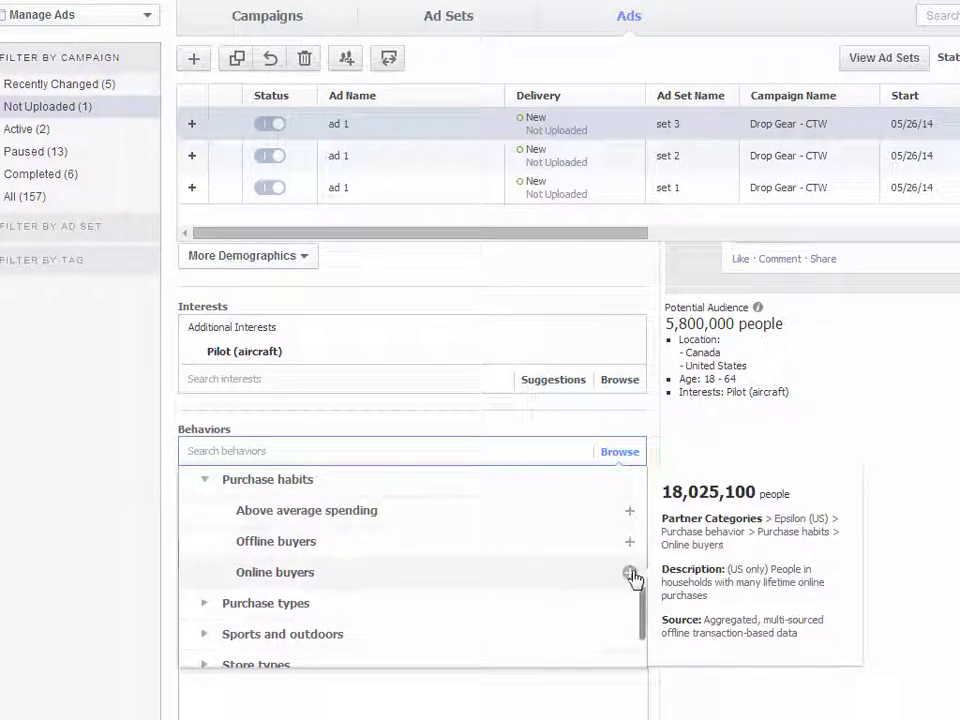
click(571, 577)
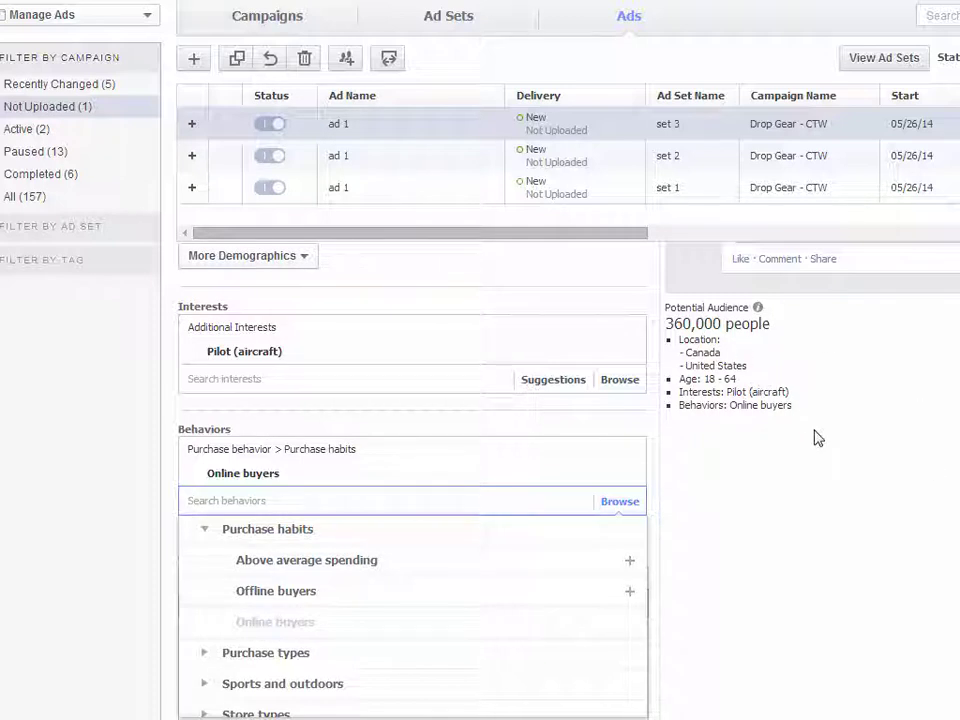
Step: Check the Online buyers audience description and remove that behavior from the set 3 ad
mouse_move(574, 639)
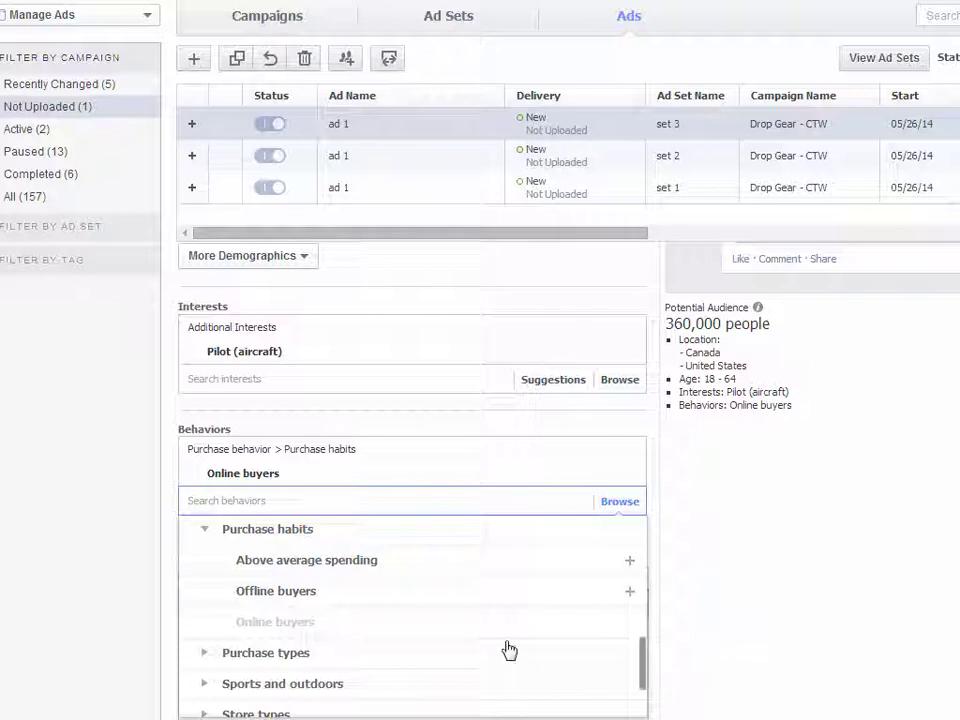
mouse_move(352, 625)
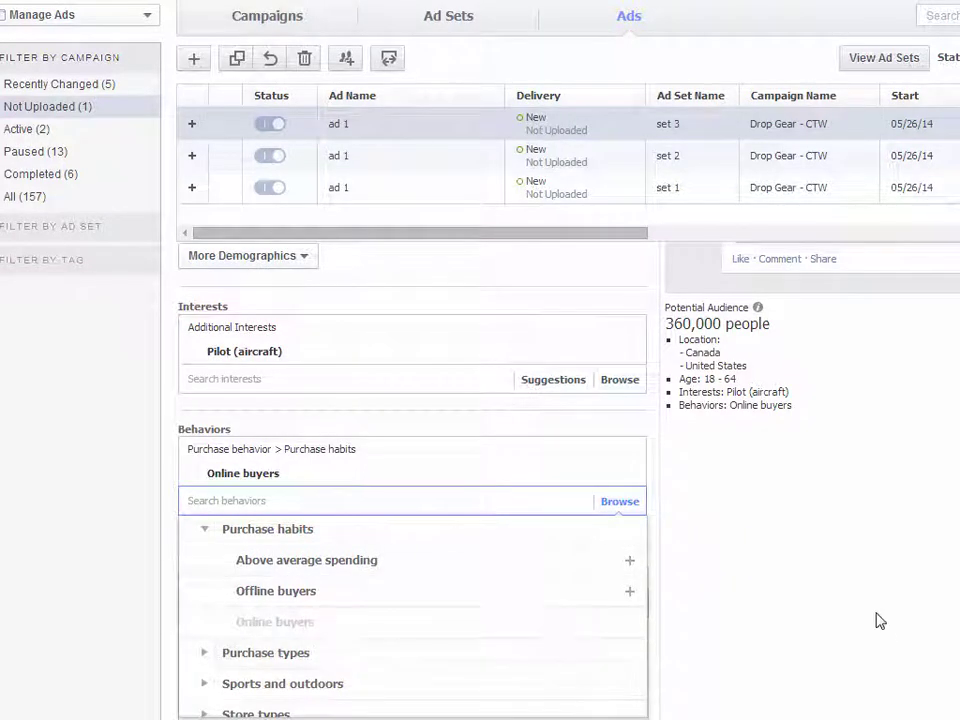
mouse_move(306, 632)
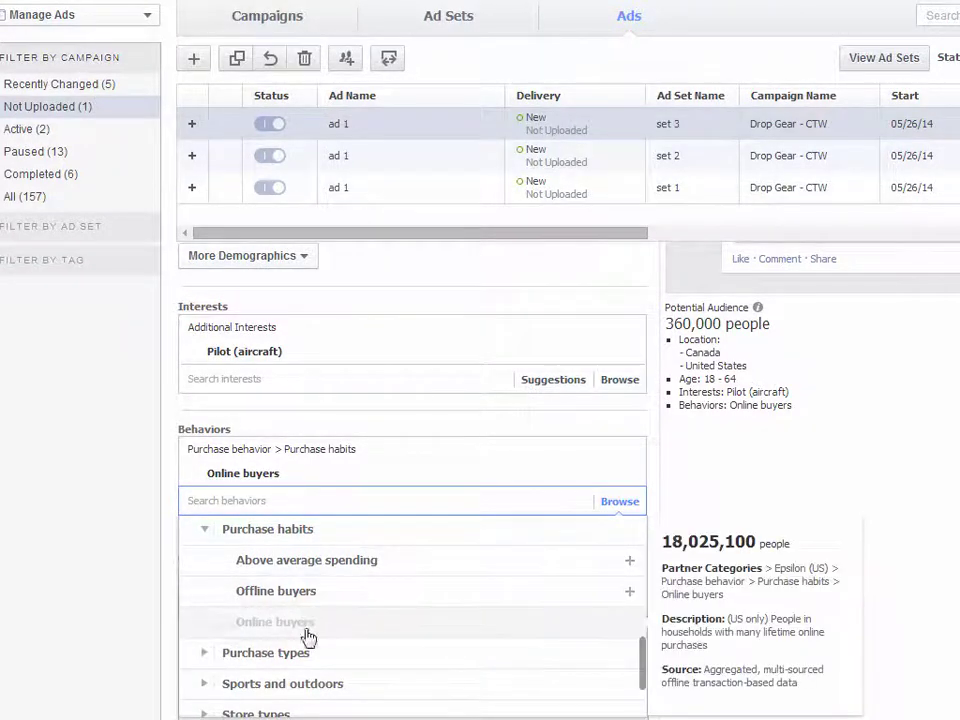
click(247, 633)
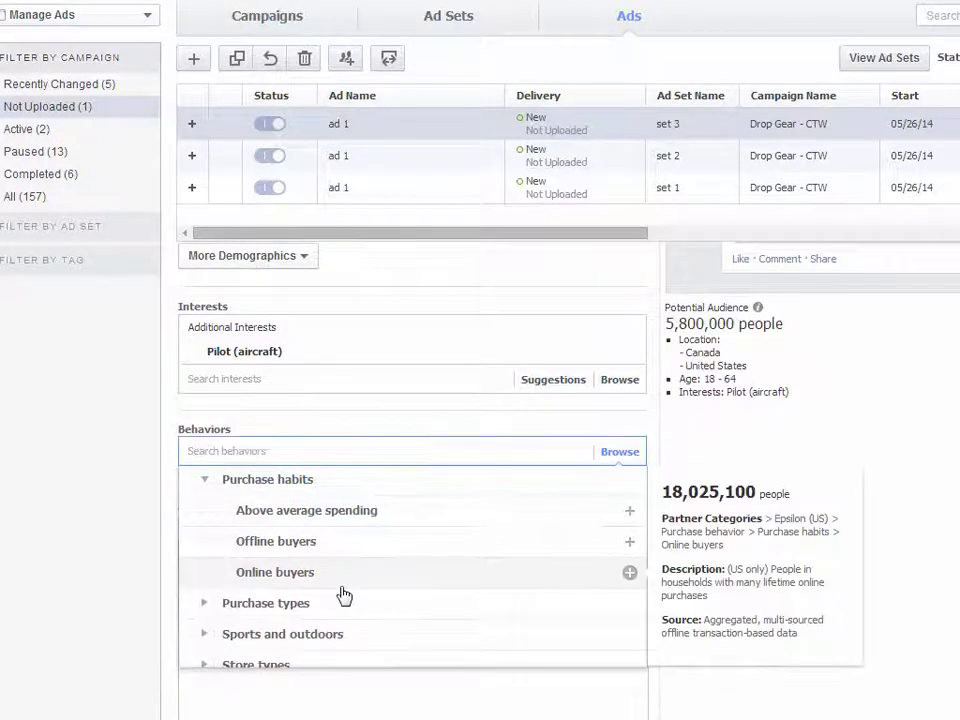
Step: Add the Men's apparel and Women's apparel purchase types to the set 3 ad's behaviors
click(206, 606)
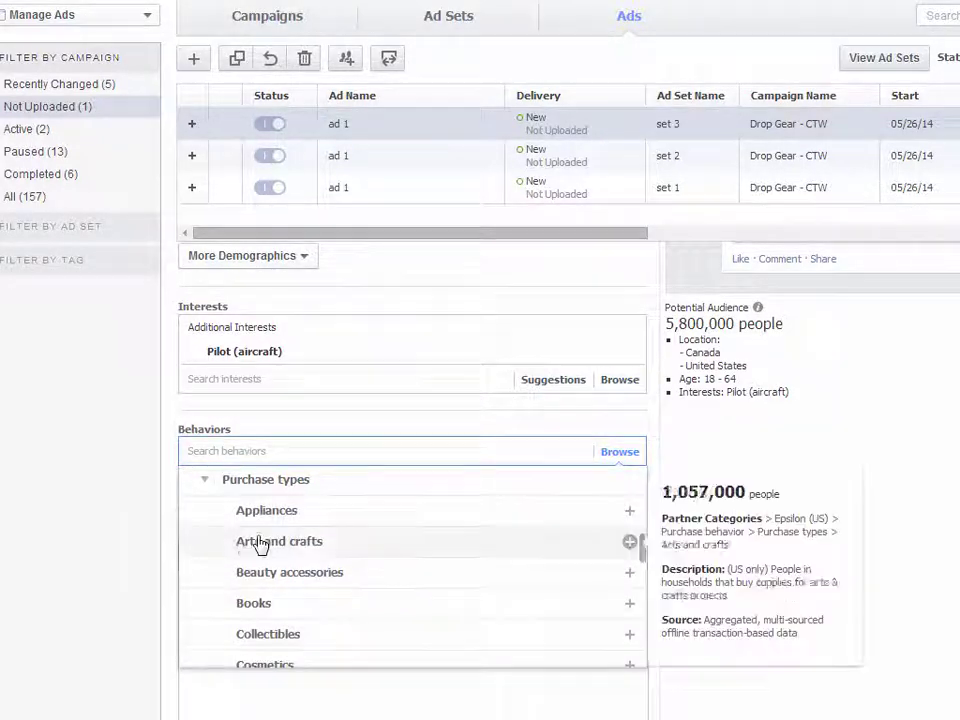
scroll(262, 545, down, 1)
scroll(268, 543, down, 3)
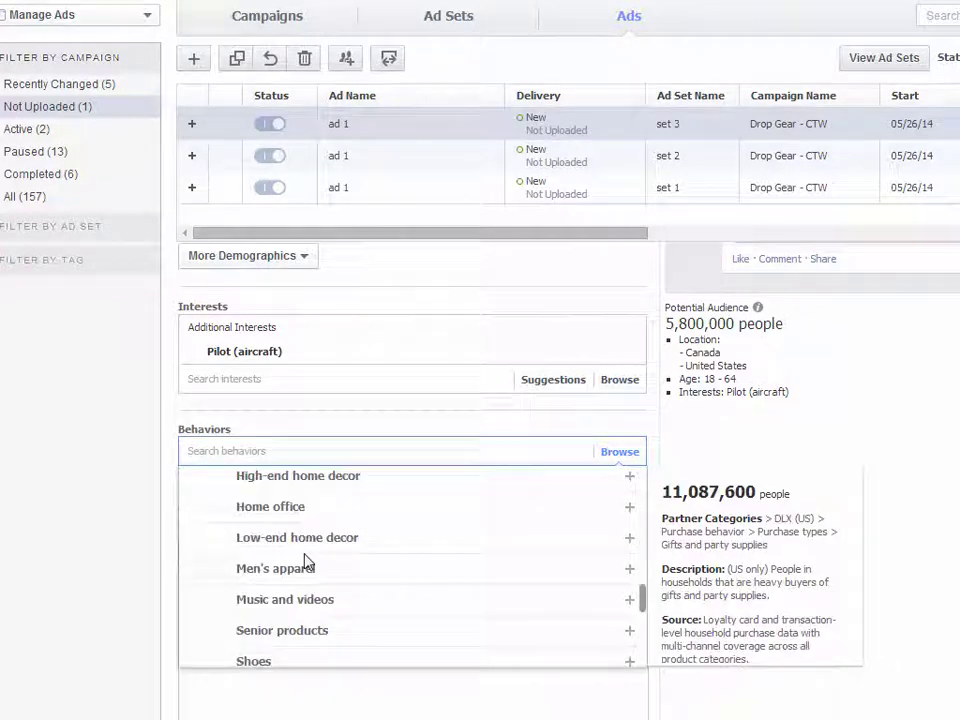
click(309, 571)
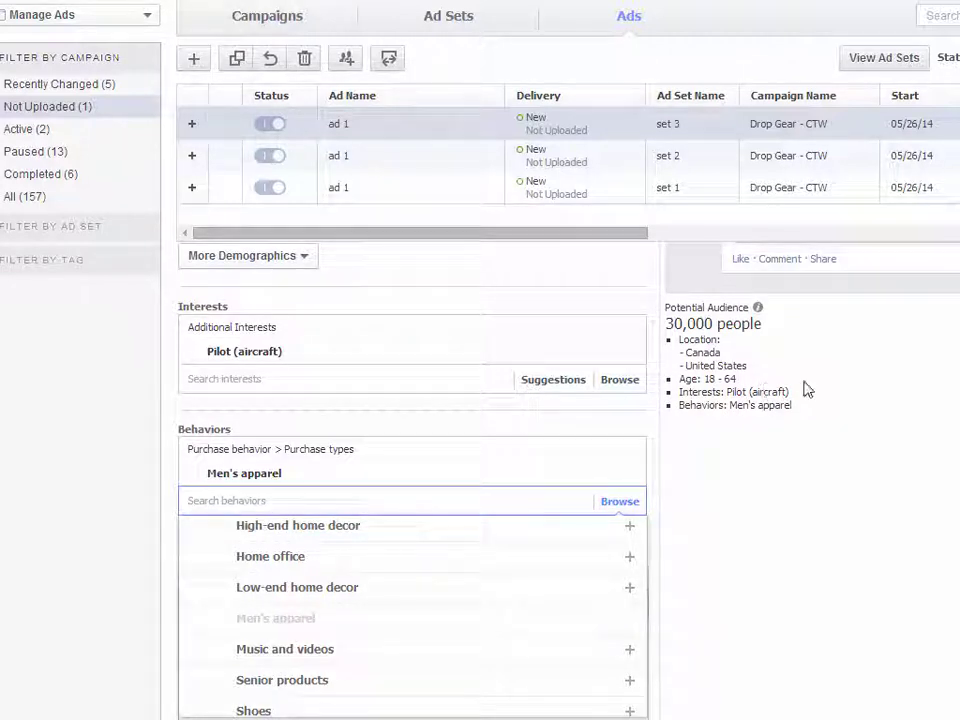
scroll(369, 626, down, 1)
scroll(307, 624, down, 2)
click(305, 683)
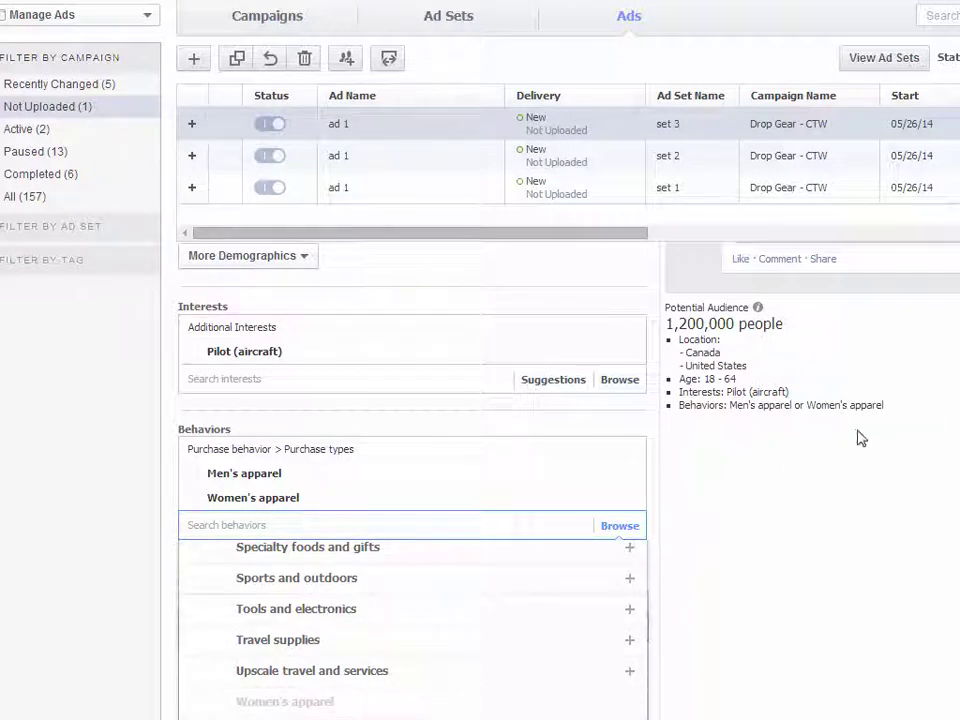
Step: Remove Women's apparel and Men's apparel from the set 3 ad's behaviors
click(275, 706)
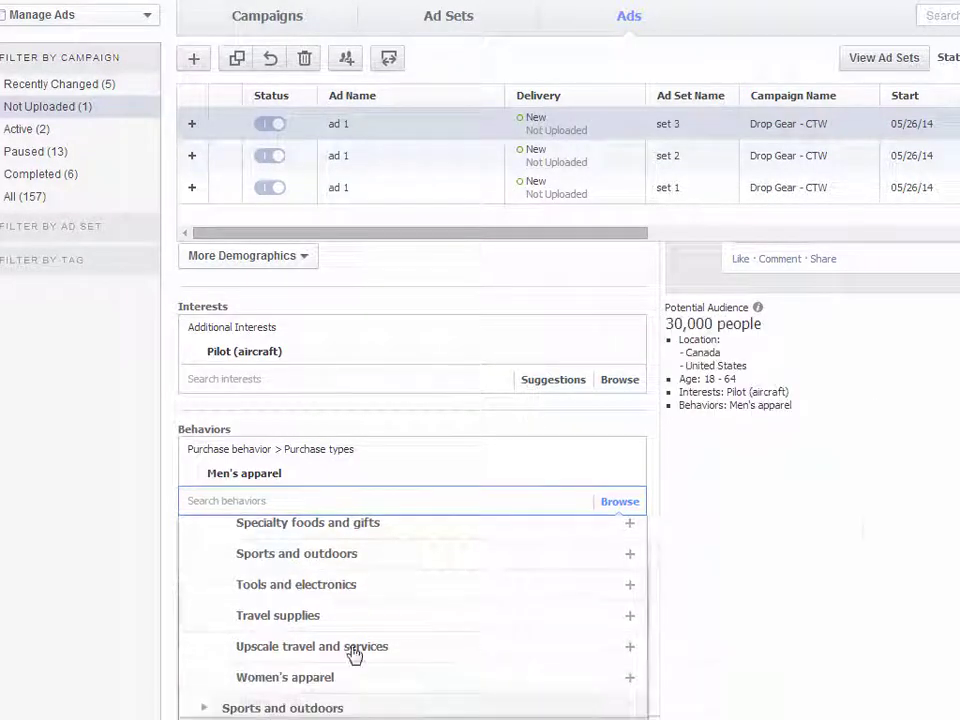
scroll(362, 634, up, 5)
click(360, 626)
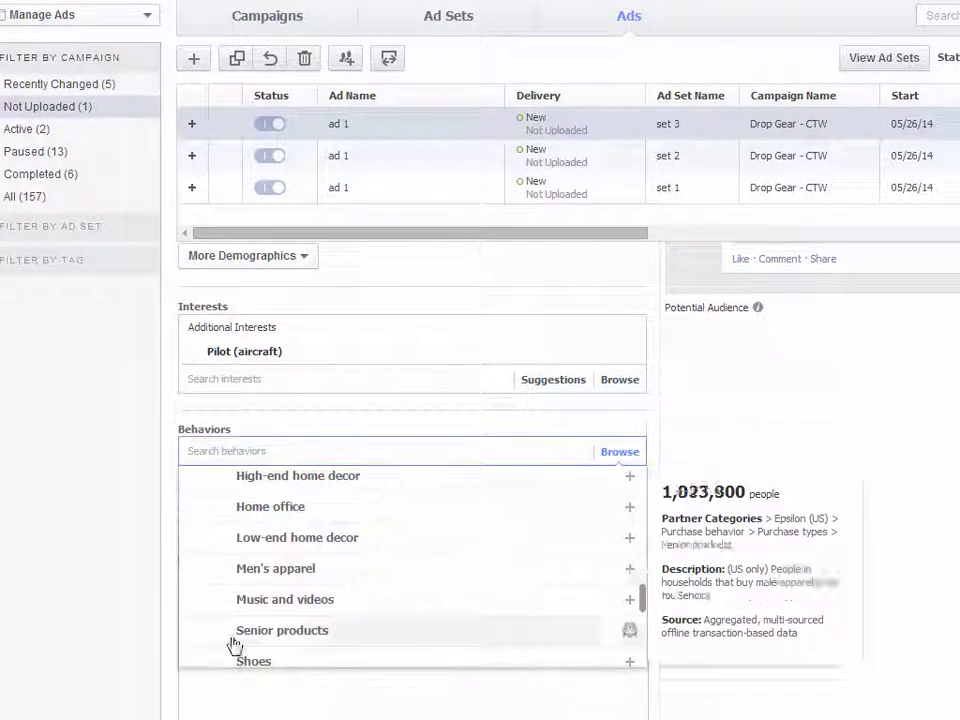
Step: Look through the Sports and outdoors purchase behaviors for an option that suits the set 3 ad
scroll(229, 643, up, 5)
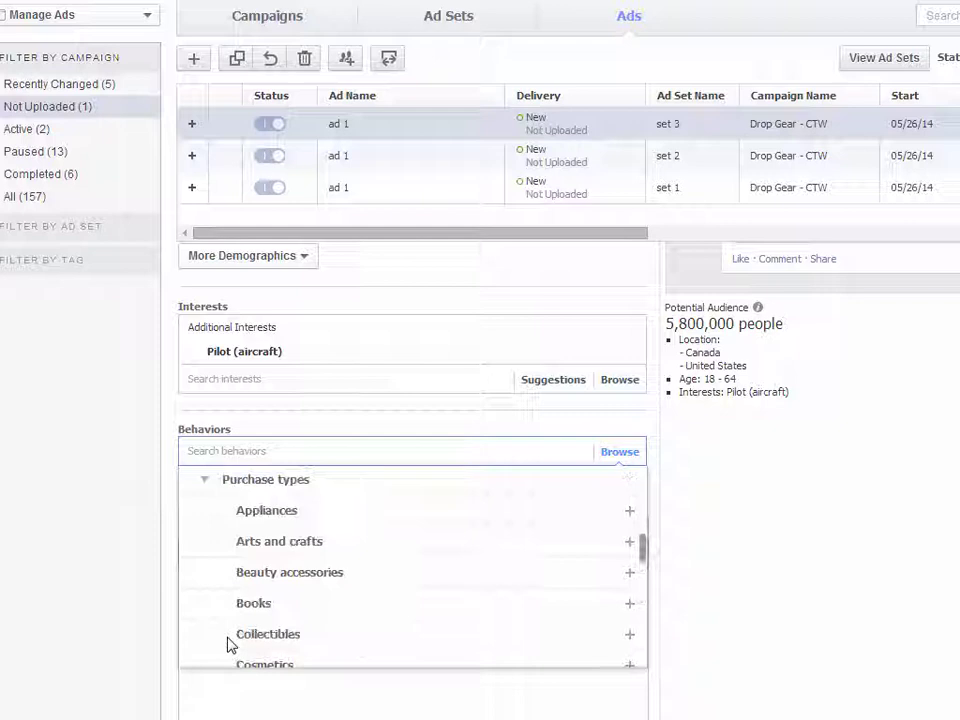
click(201, 484)
click(202, 527)
scroll(285, 608, down, 2)
scroll(300, 612, down, 2)
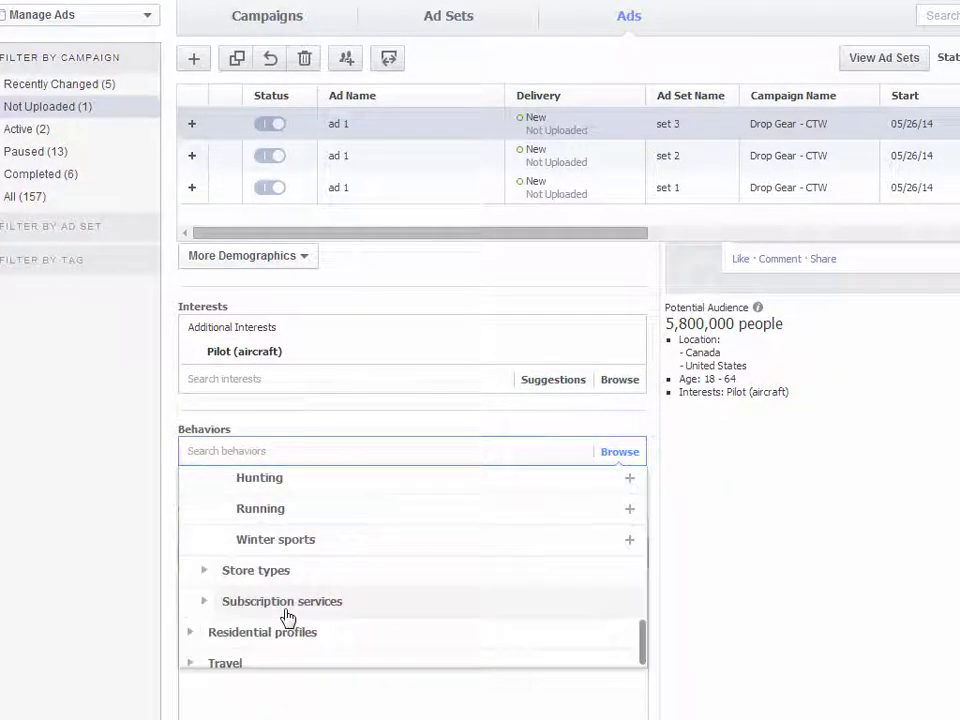
scroll(292, 564, up, 4)
click(204, 481)
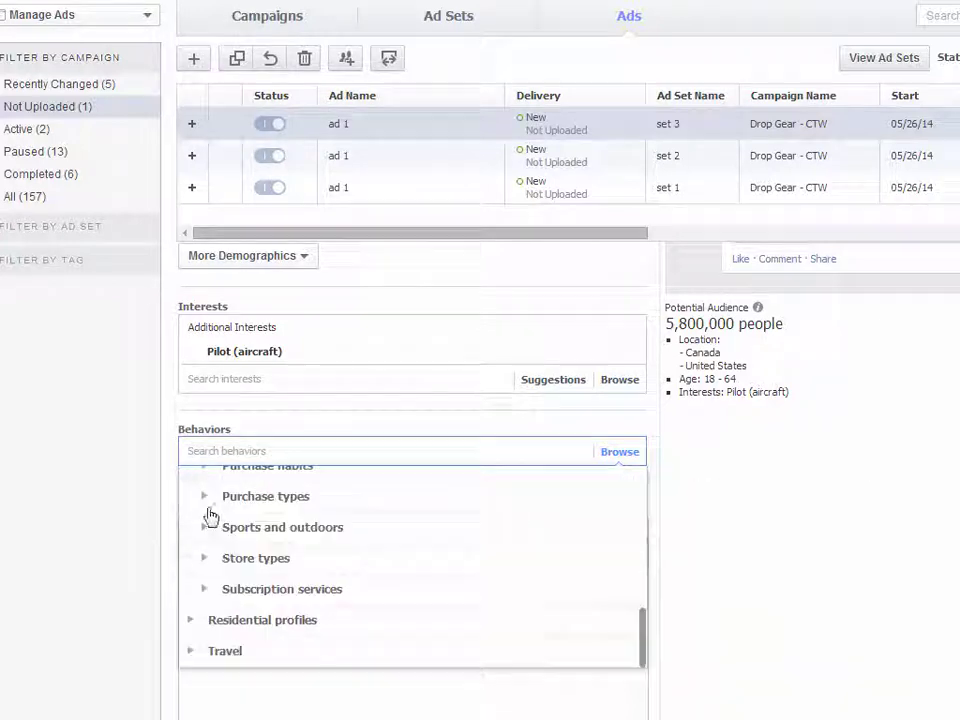
Step: Look through the Purchase types behaviors again for an option that suits the set 3 ad
scroll(211, 557, up, 2)
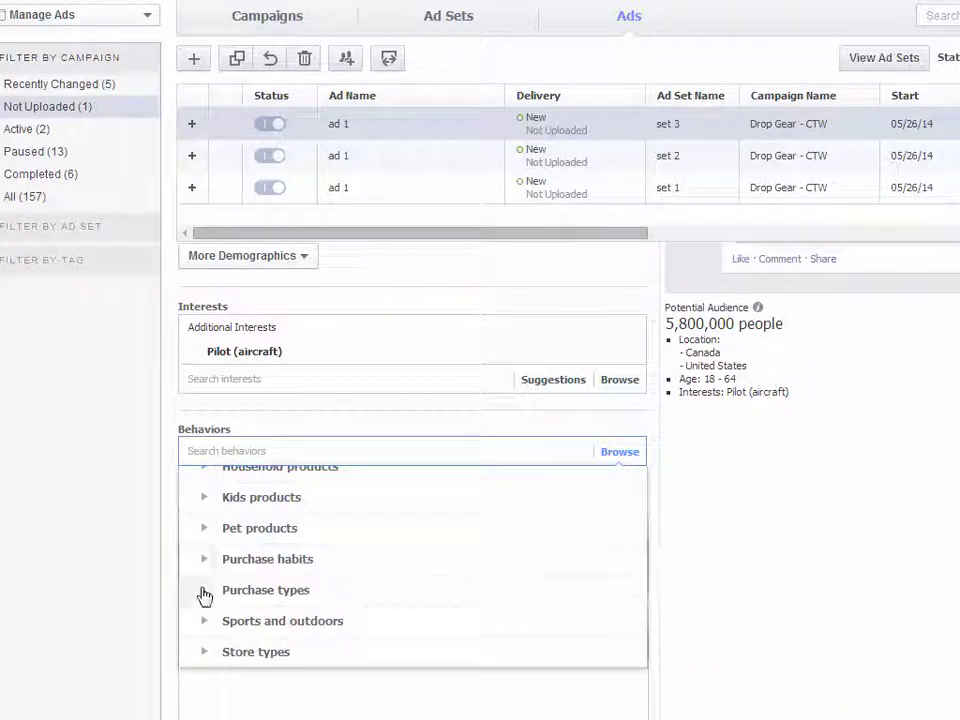
click(203, 591)
scroll(296, 550, down, 5)
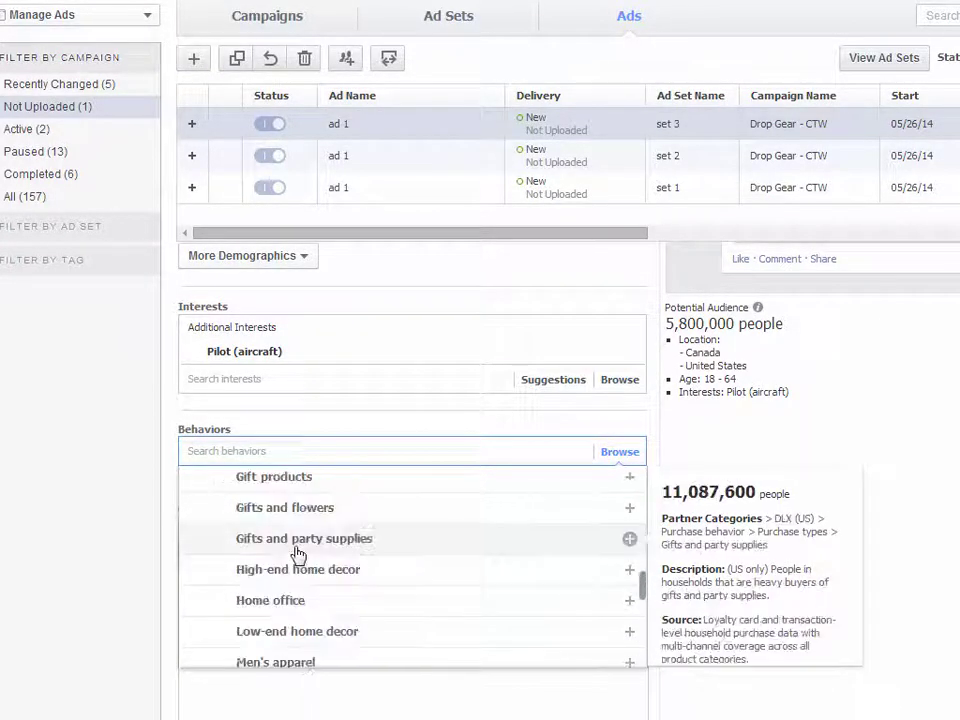
scroll(296, 550, up, 5)
scroll(296, 553, up, 3)
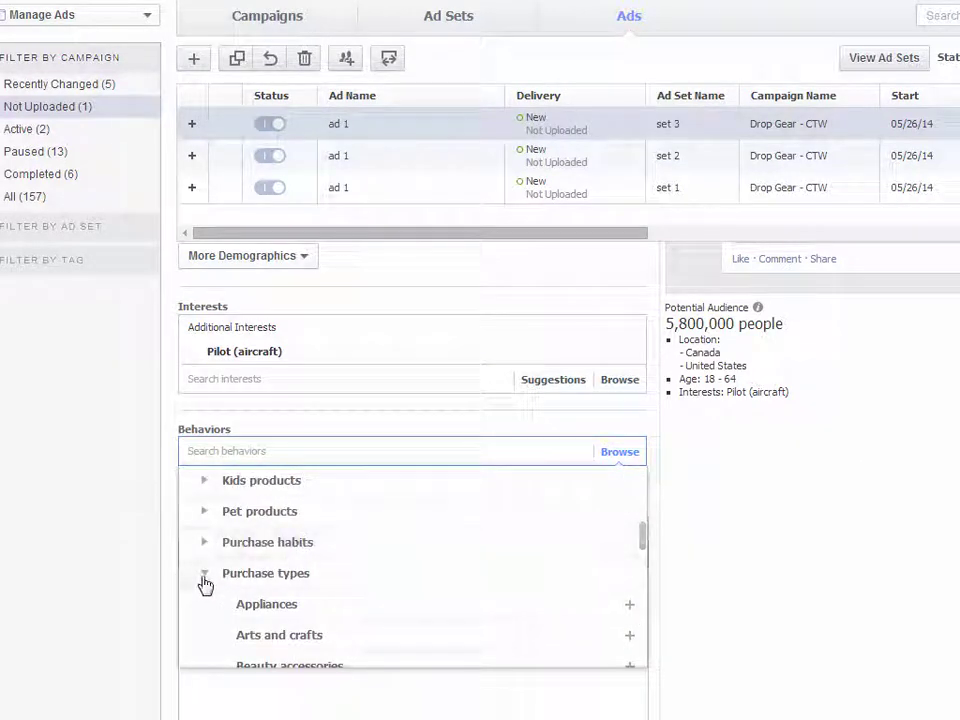
click(204, 578)
scroll(258, 579, up, 3)
scroll(260, 580, up, 5)
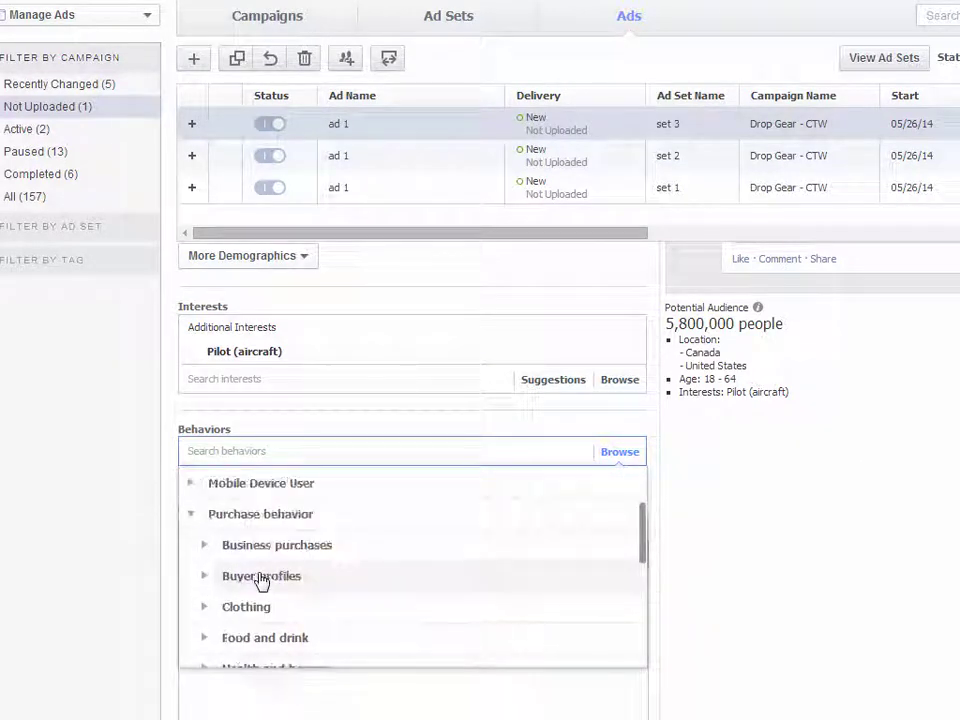
Step: Look through the Buyer profiles and Men's clothing purchase behaviors for an option that suits the set 3 ad
click(204, 577)
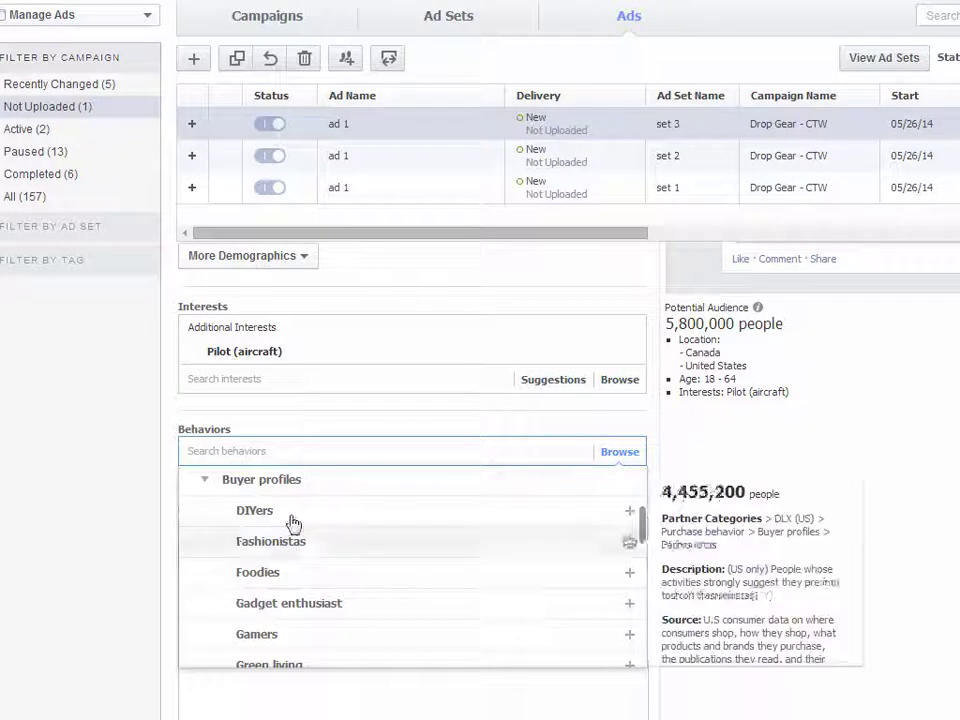
mouse_move(340, 565)
scroll(338, 565, down, 1)
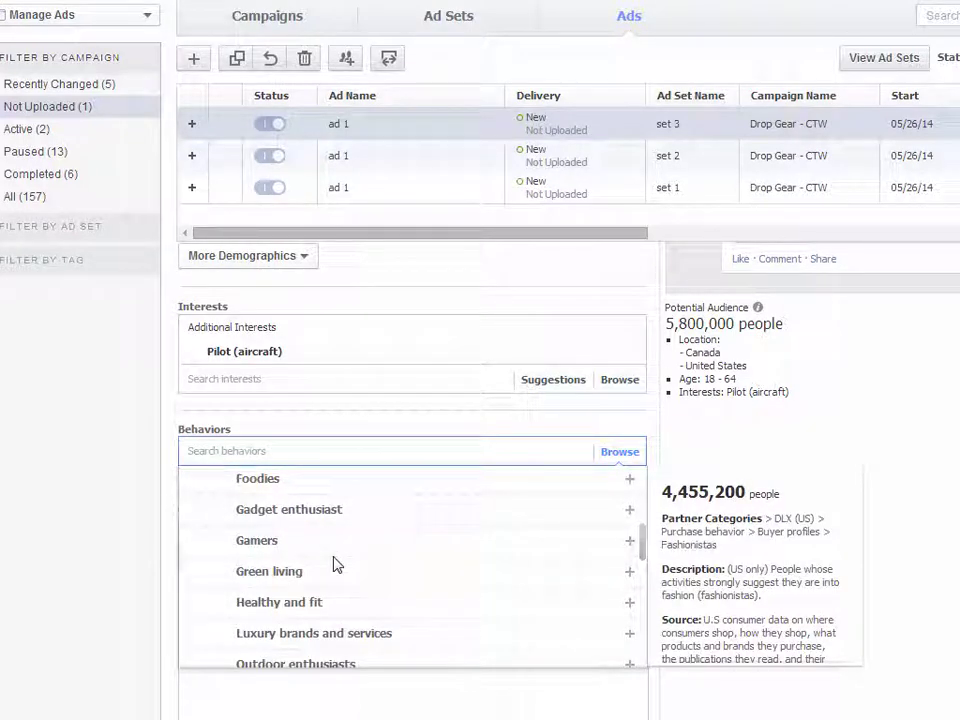
scroll(338, 565, down, 1)
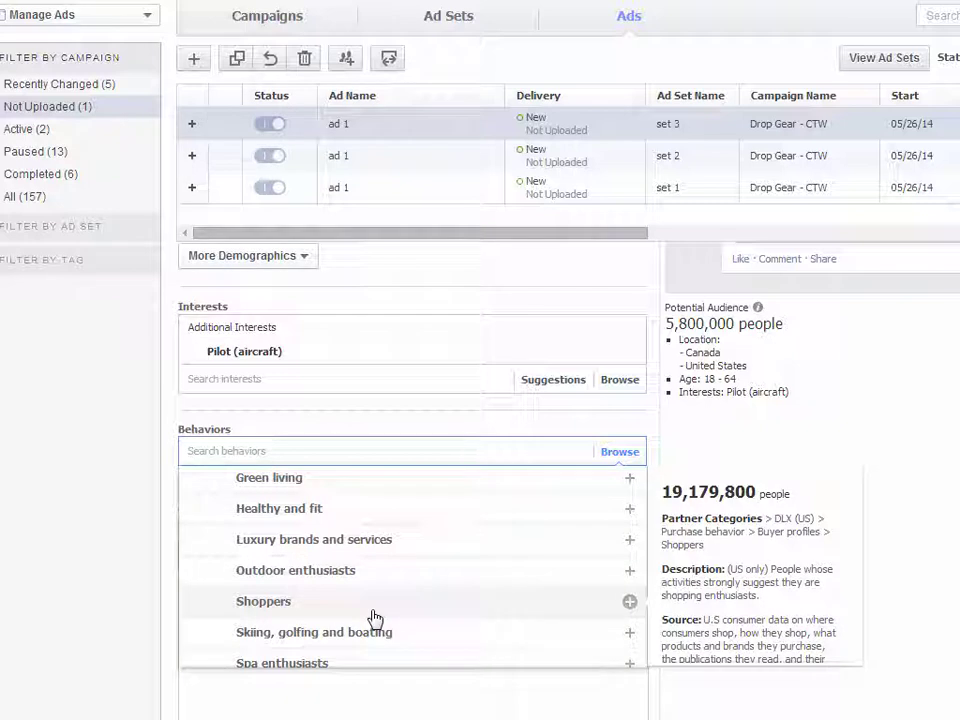
scroll(375, 616, down, 1)
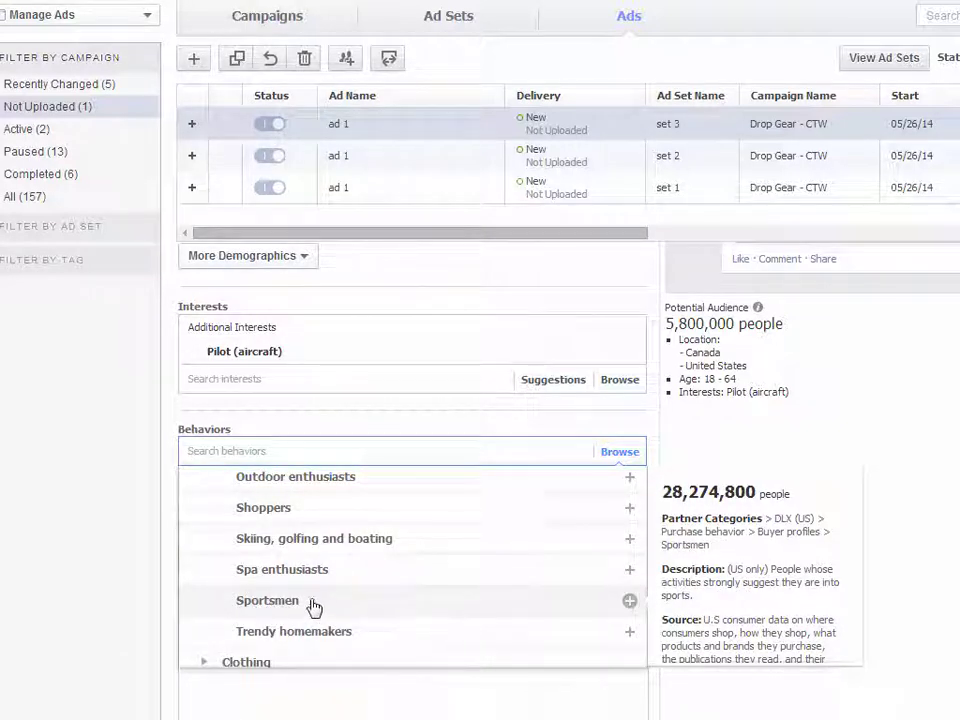
scroll(328, 600, down, 1)
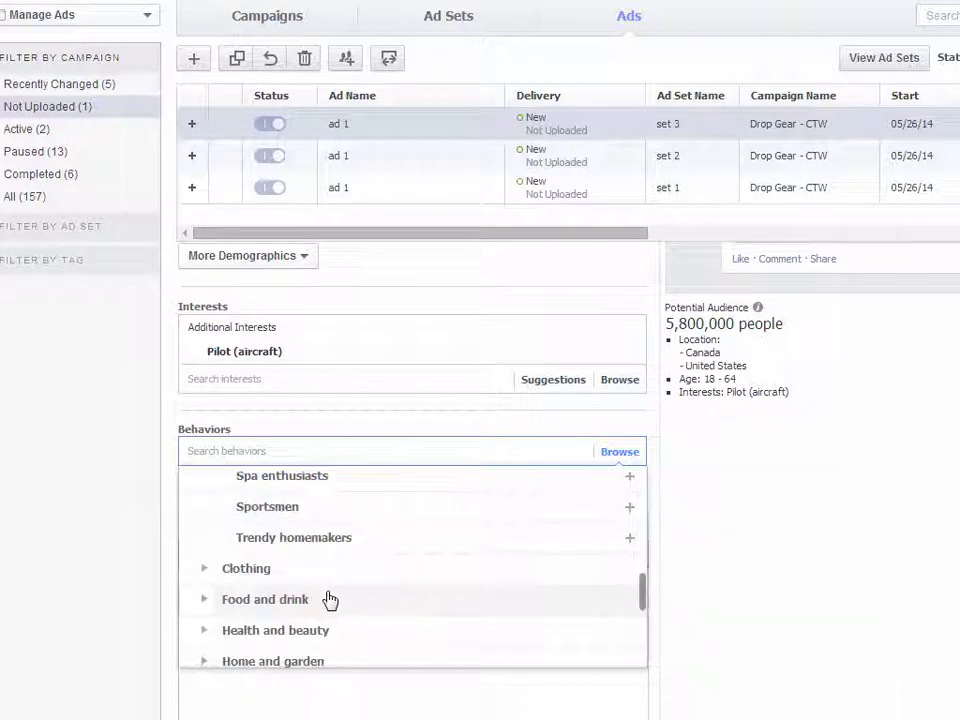
click(208, 569)
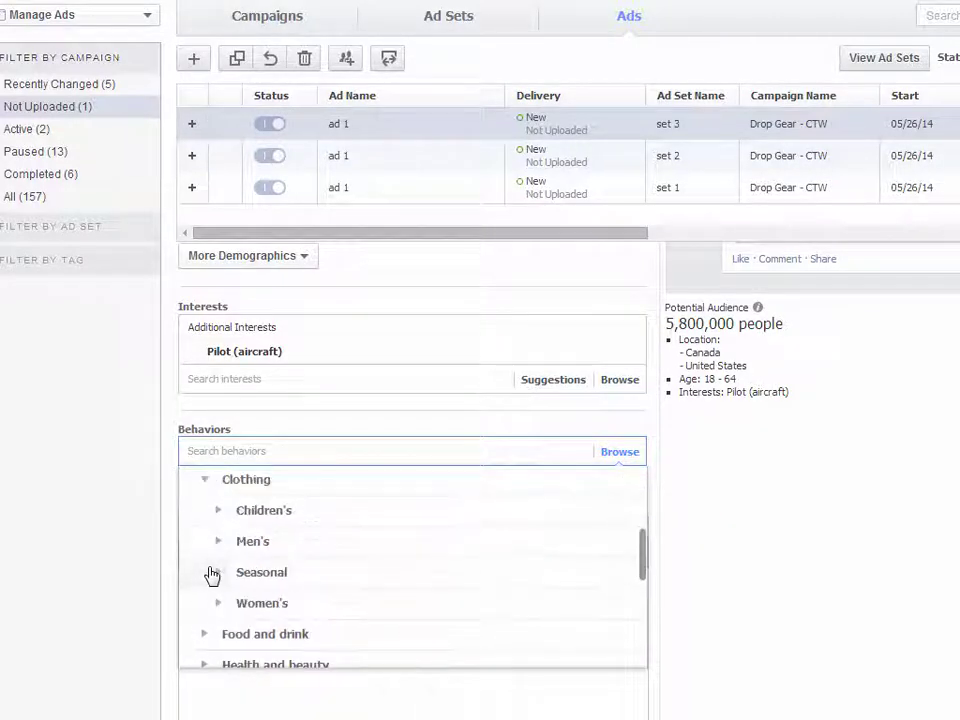
click(216, 546)
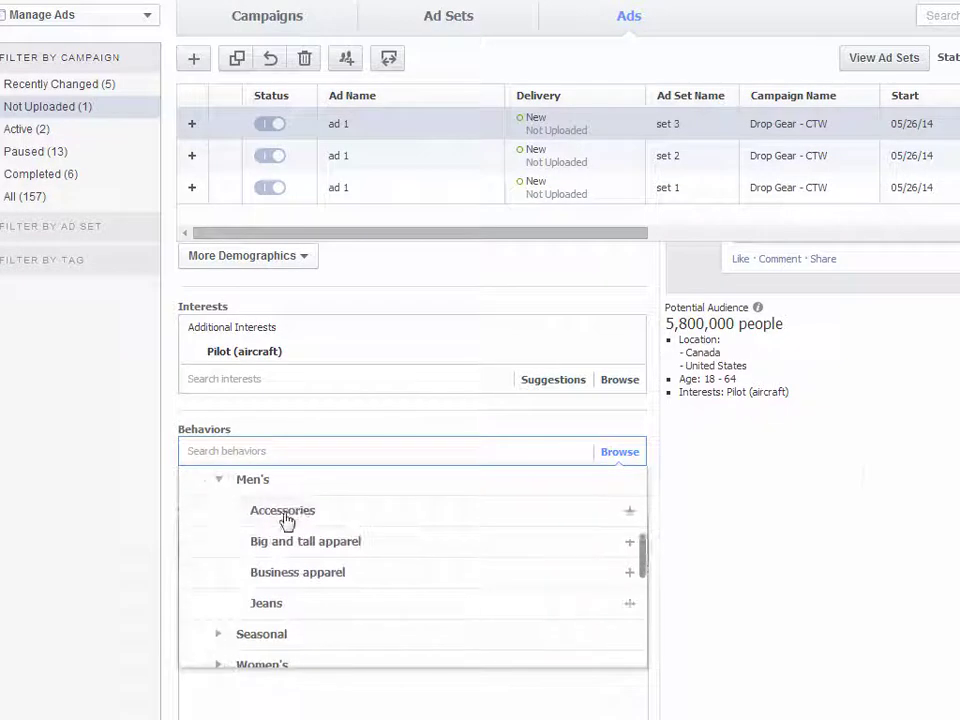
click(218, 481)
scroll(212, 500, up, 1)
scroll(210, 540, up, 2)
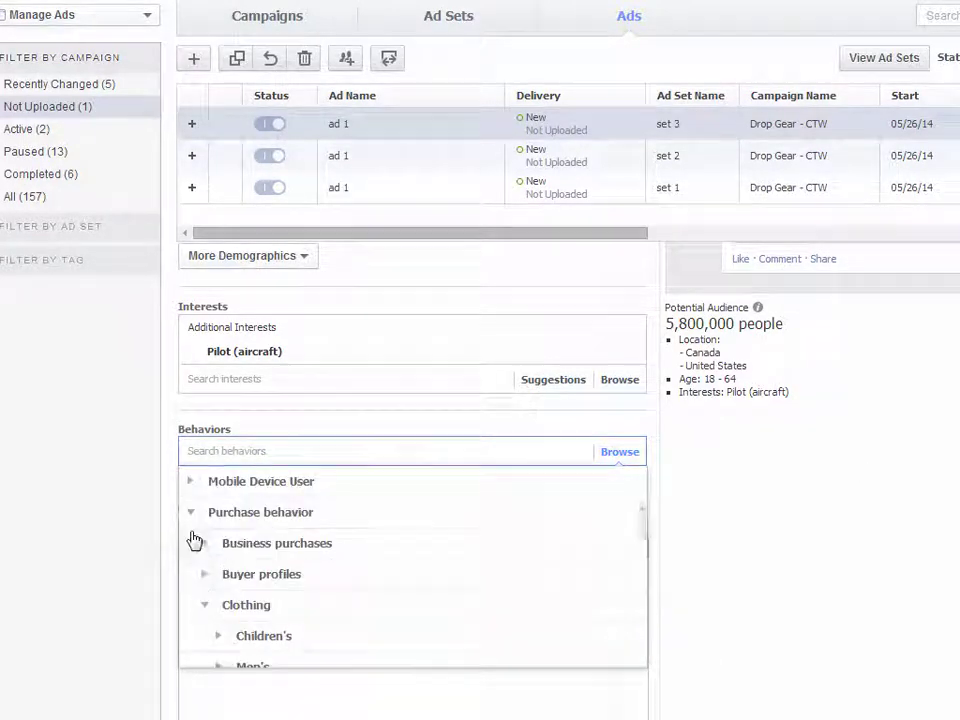
click(190, 517)
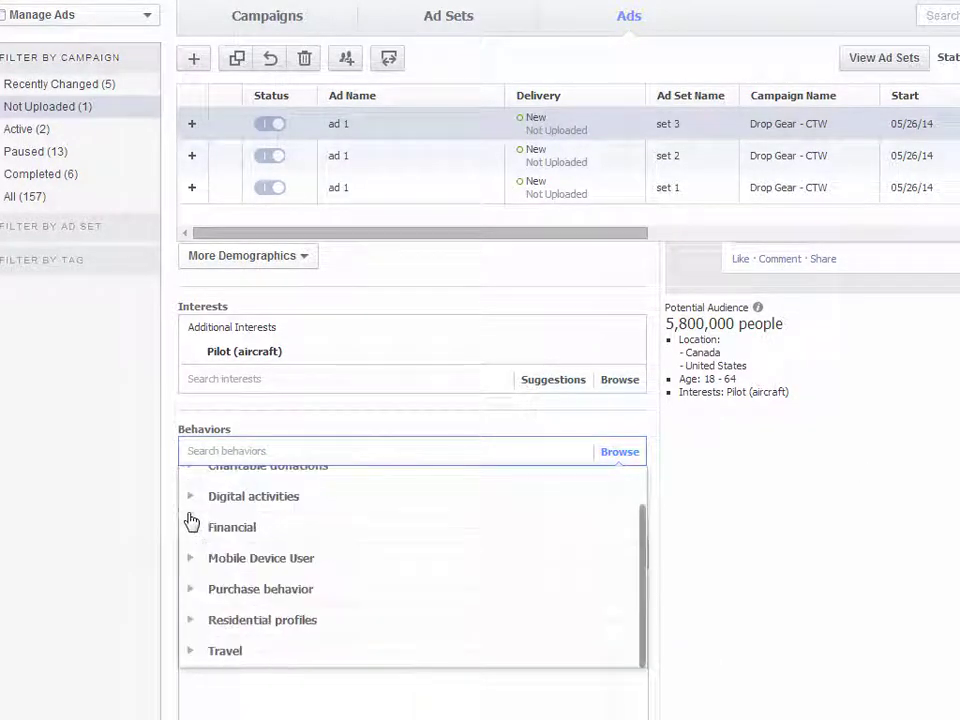
Step: Add the purchase habits Online buyers and Above average spending to the set 3 ad's behaviors
click(191, 590)
scroll(300, 600, down, 3)
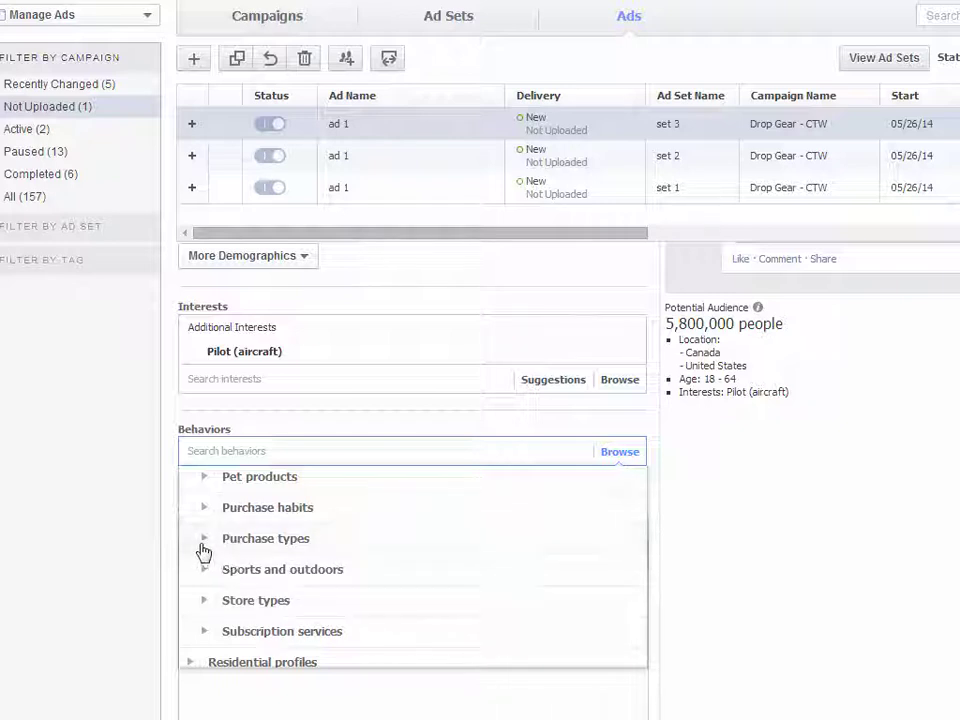
click(201, 511)
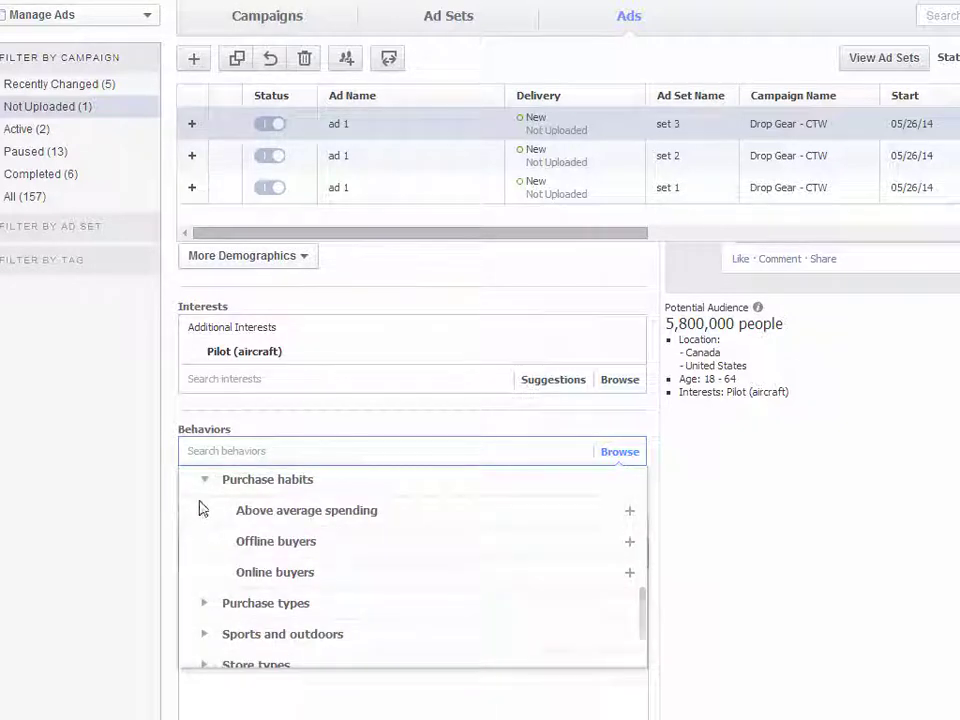
mouse_move(368, 577)
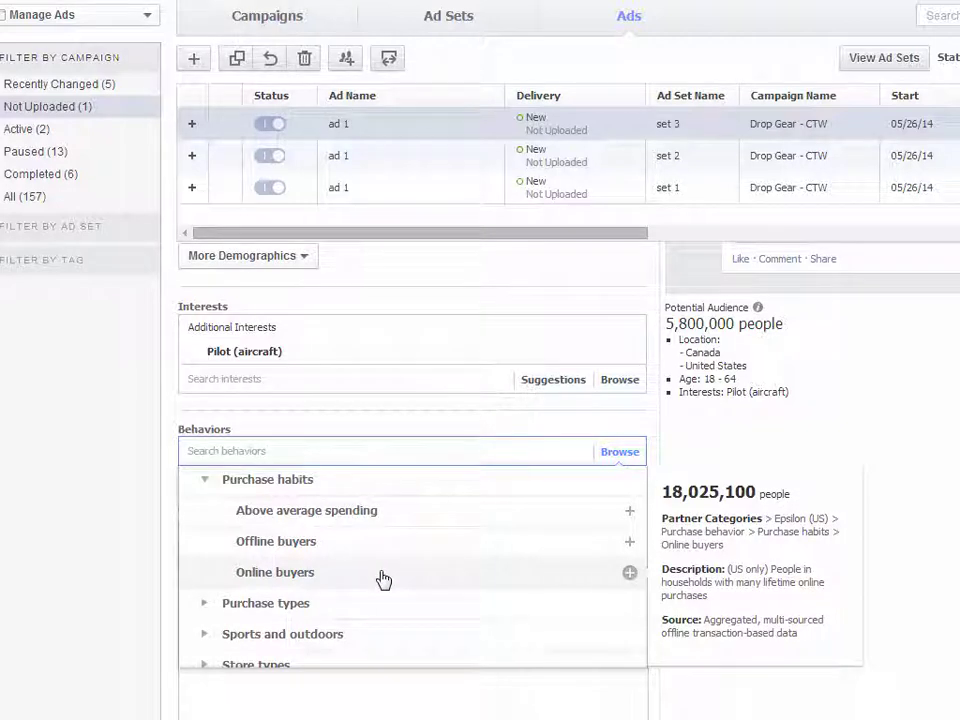
click(383, 580)
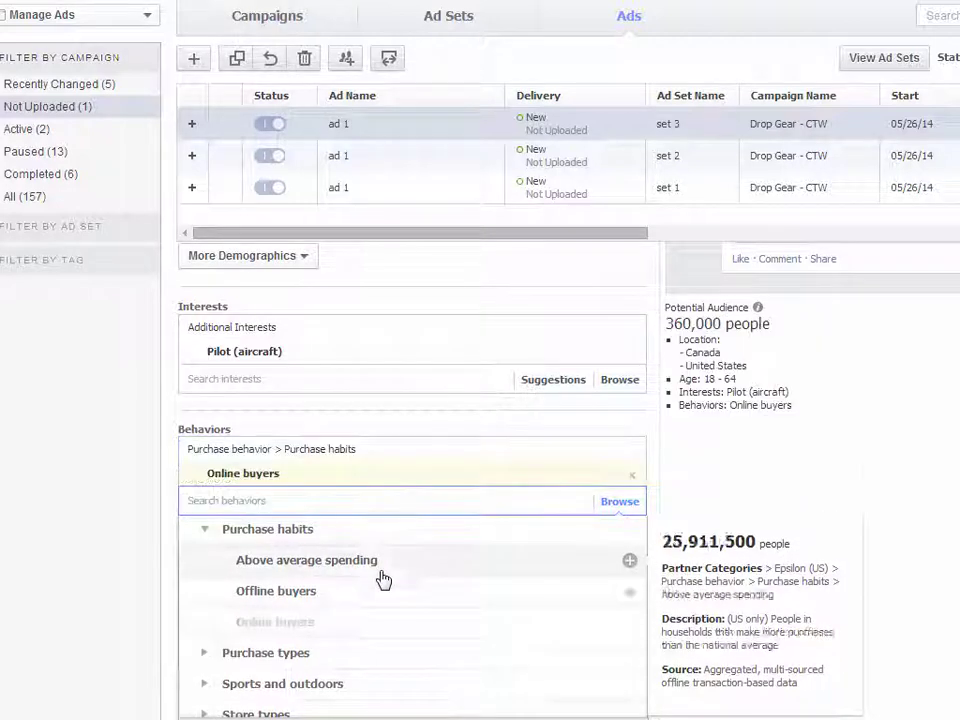
click(438, 568)
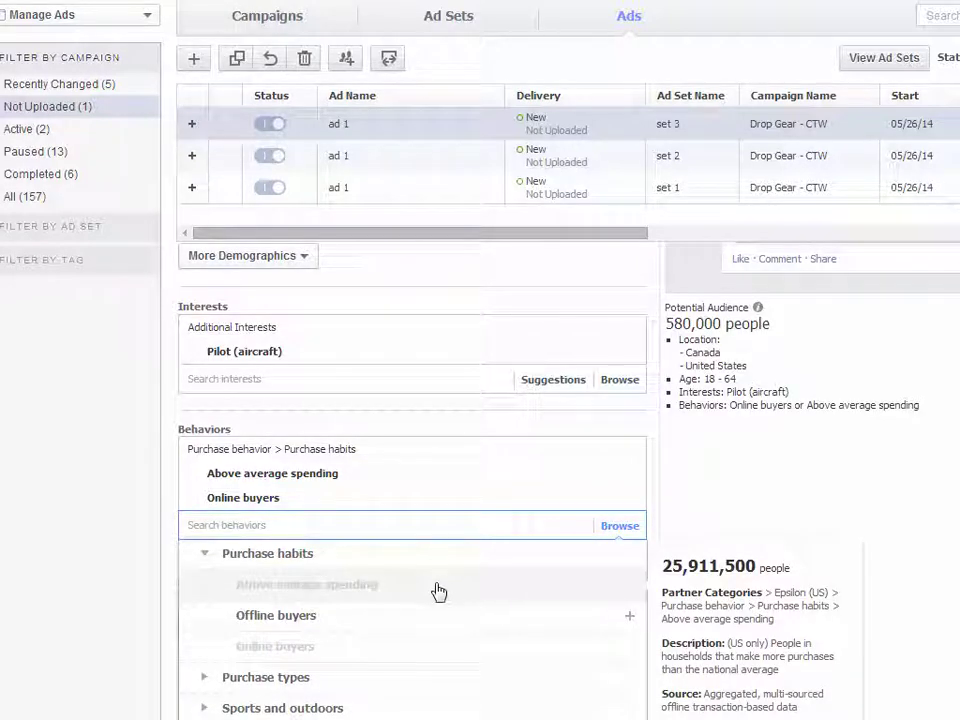
click(870, 506)
Step: Add Income demographics to the set 3 ad, including all five brackets from $40,000 - $50,000 up to over $125,000
scroll(833, 585, up, 1)
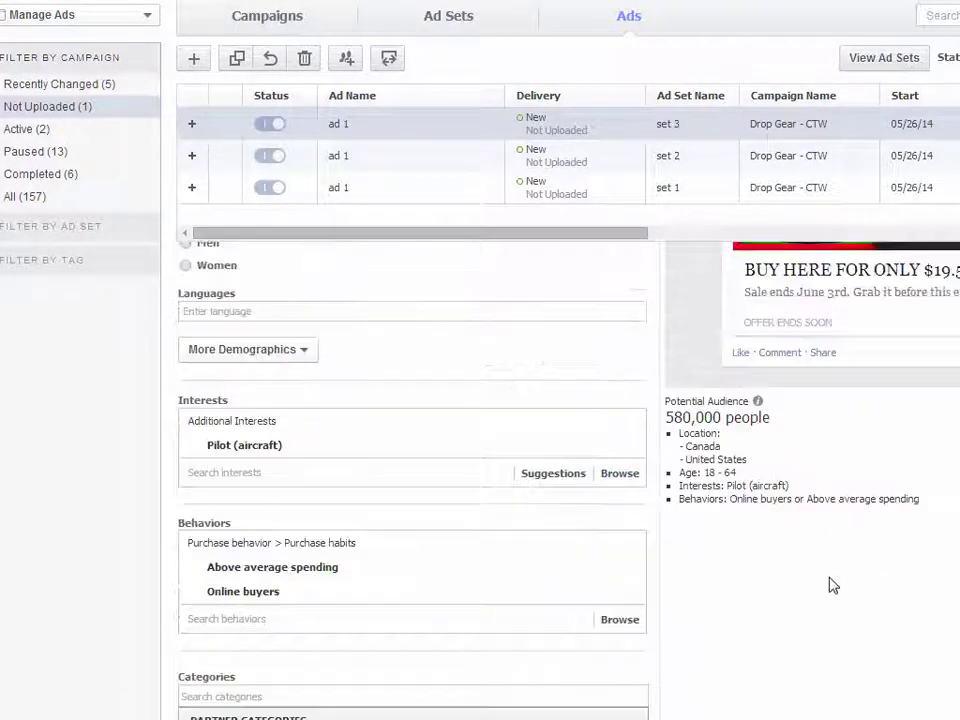
scroll(833, 585, up, 1)
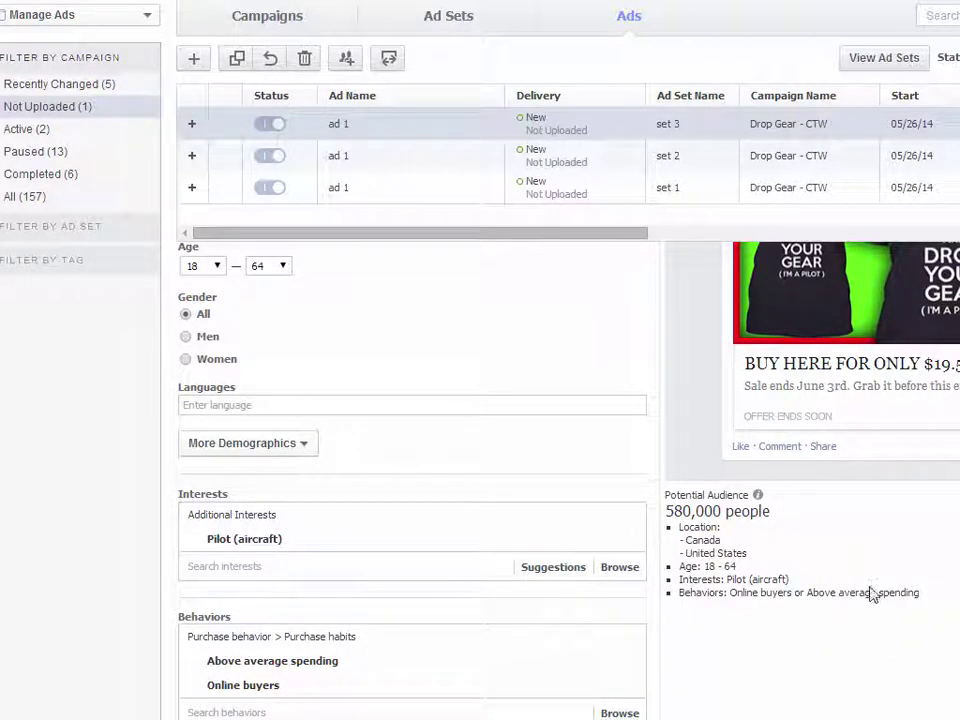
scroll(872, 594, up, 1)
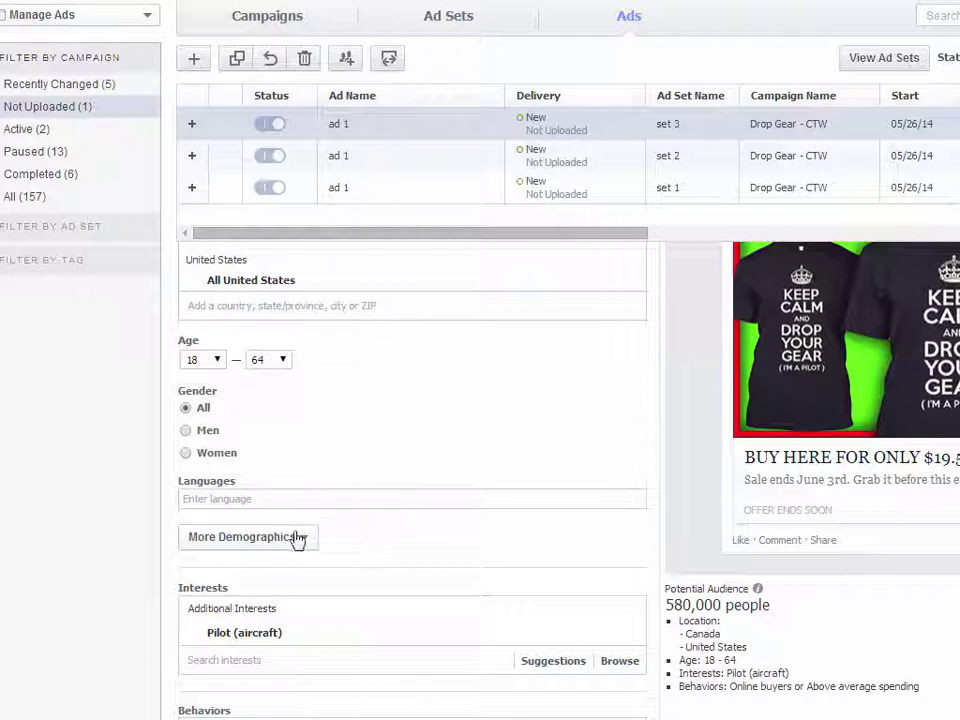
scroll(302, 530, down, 1)
click(300, 452)
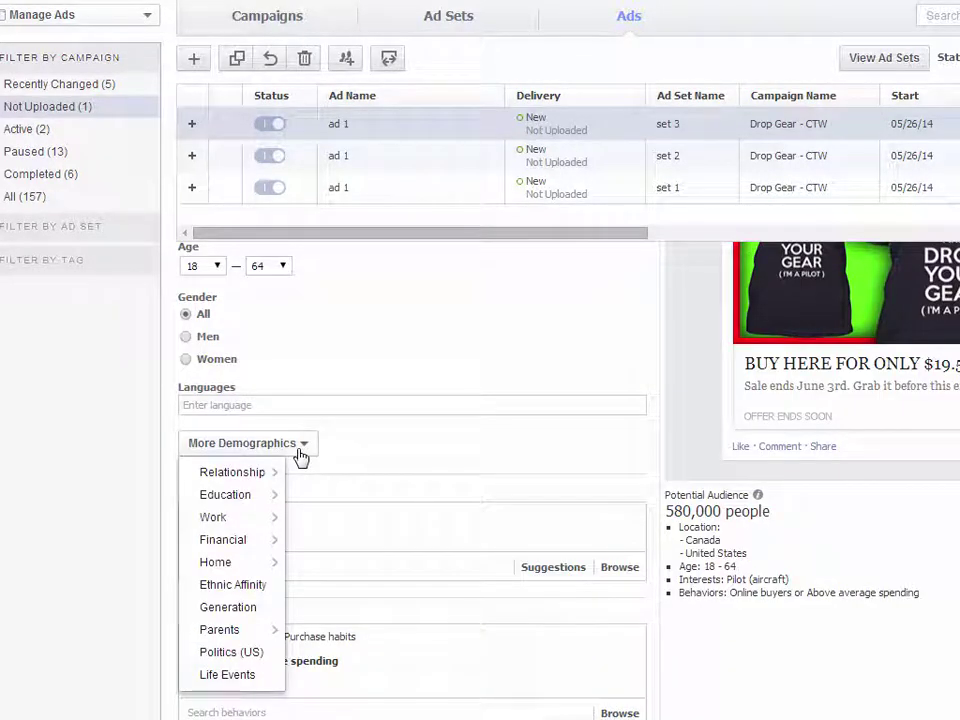
mouse_move(246, 520)
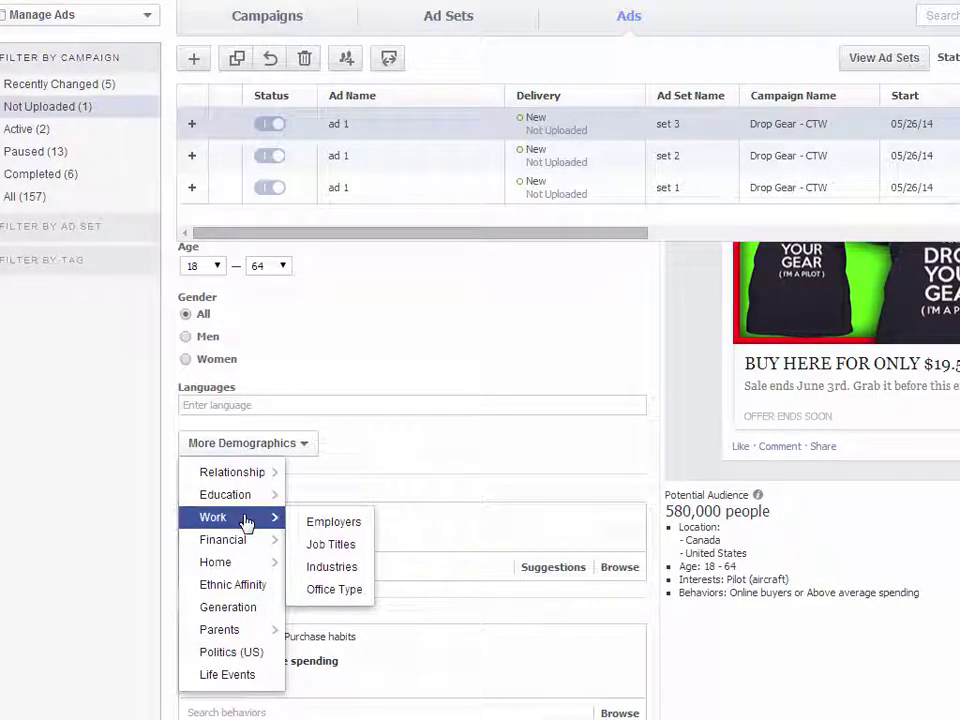
mouse_move(250, 542)
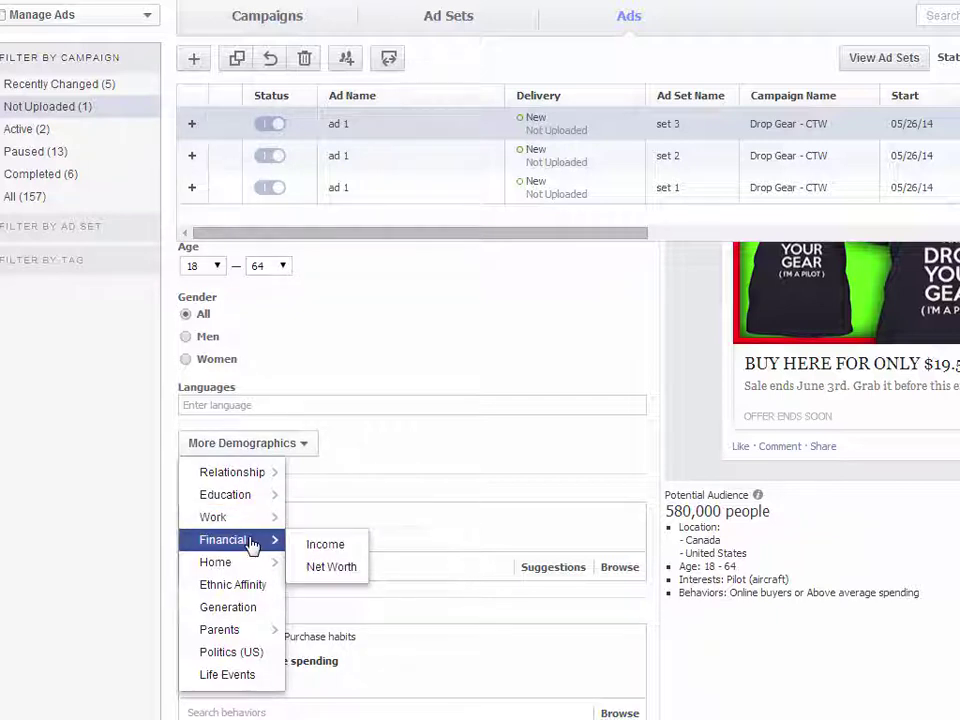
click(335, 548)
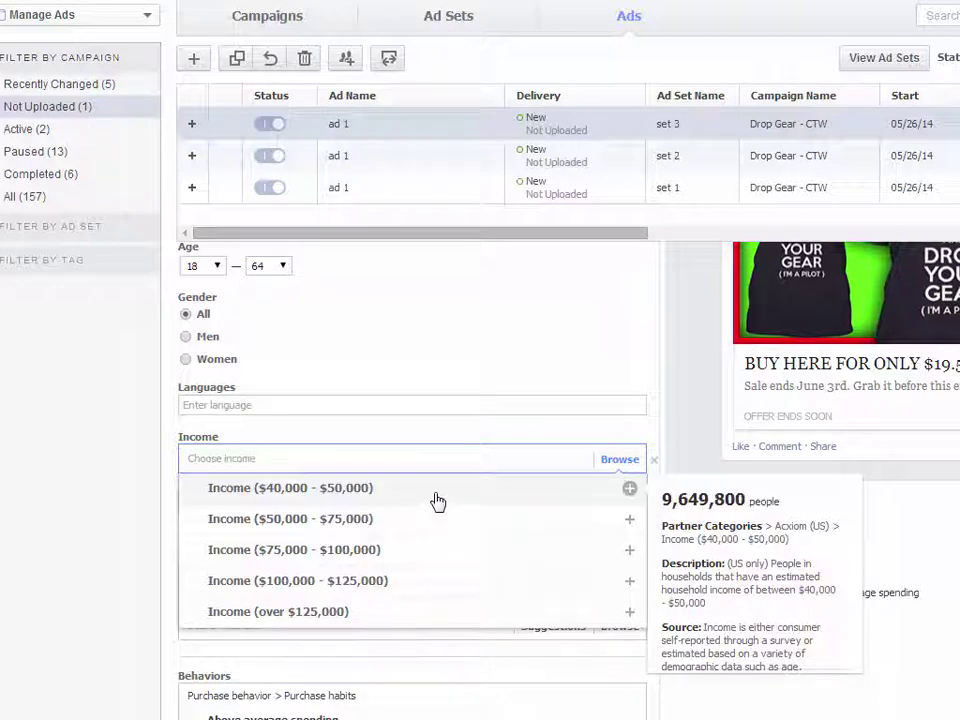
click(438, 500)
click(443, 553)
click(452, 602)
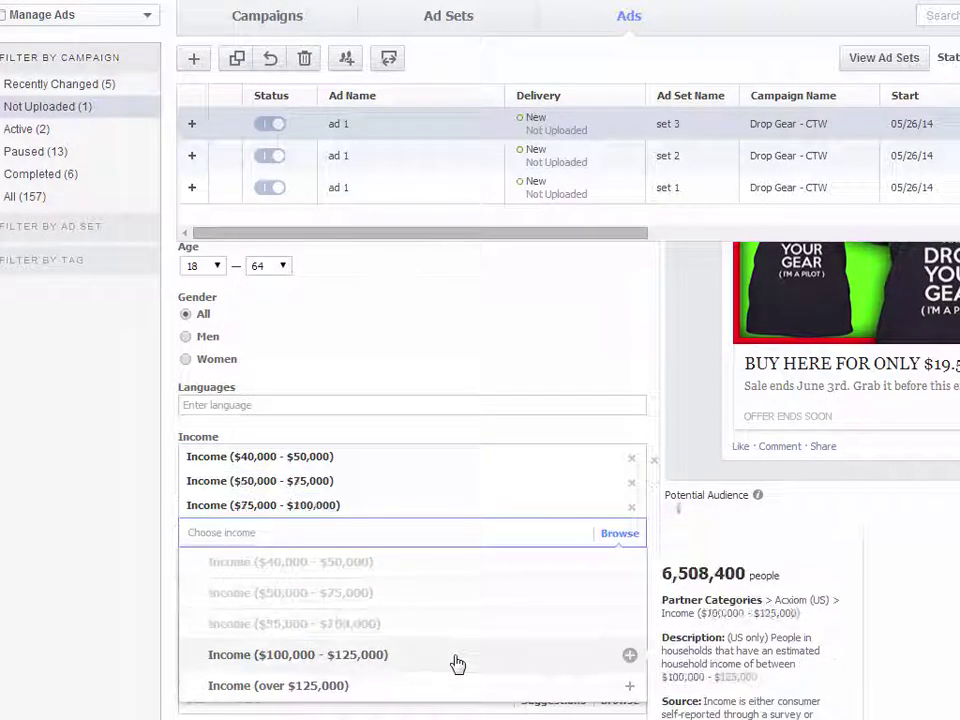
click(457, 663)
click(456, 710)
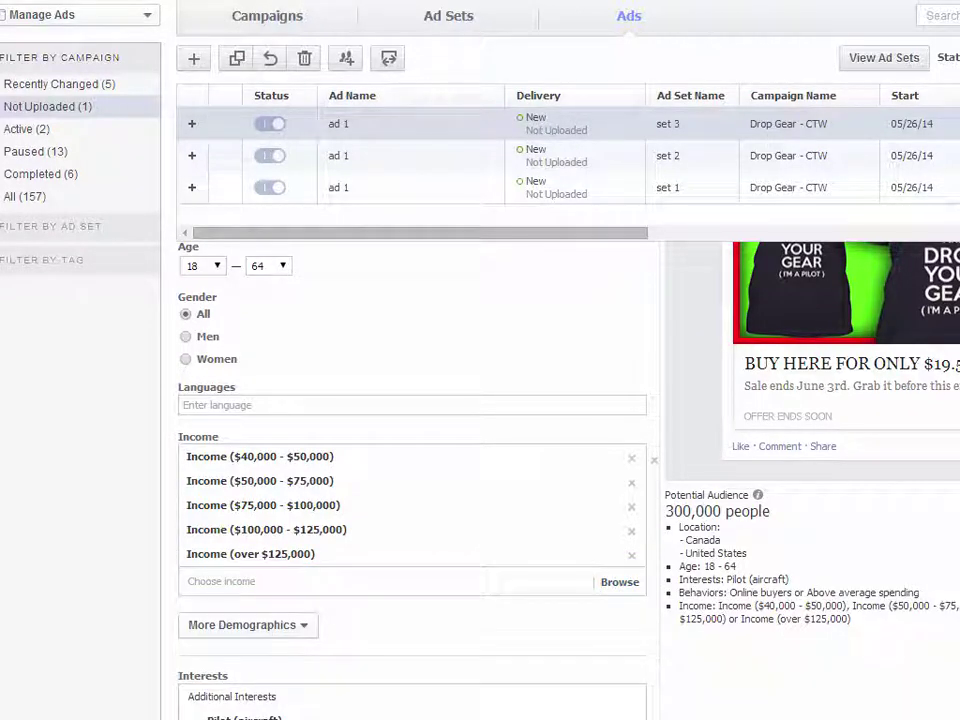
Step: Remove Canada from the set 3 ad's locations, leaving only the United States targeted
scroll(560, 480, down, 2)
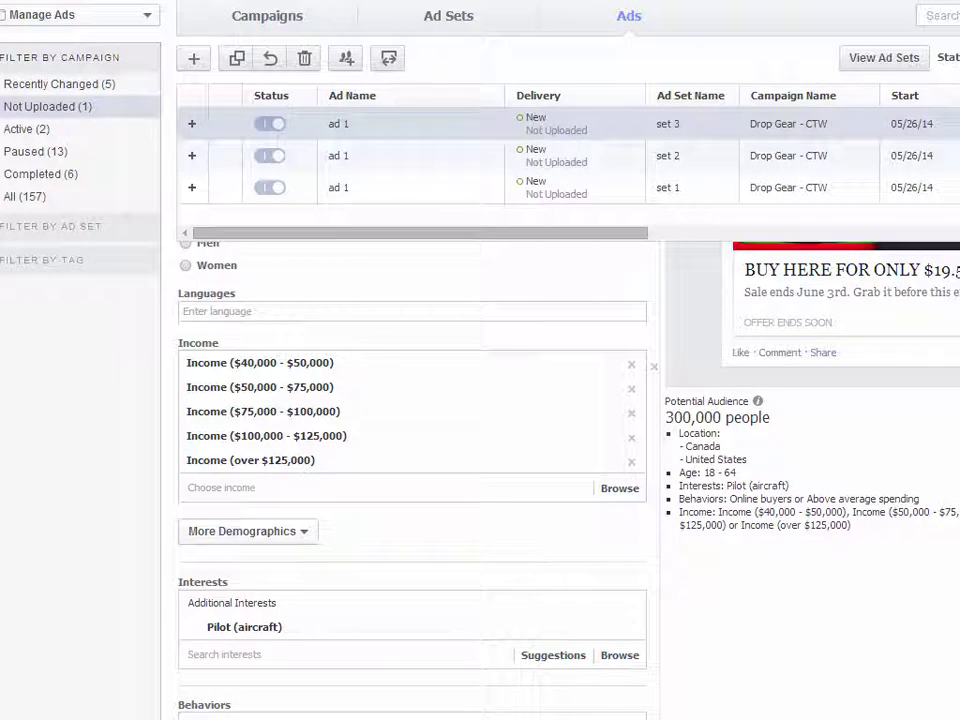
scroll(412, 480, down, 1)
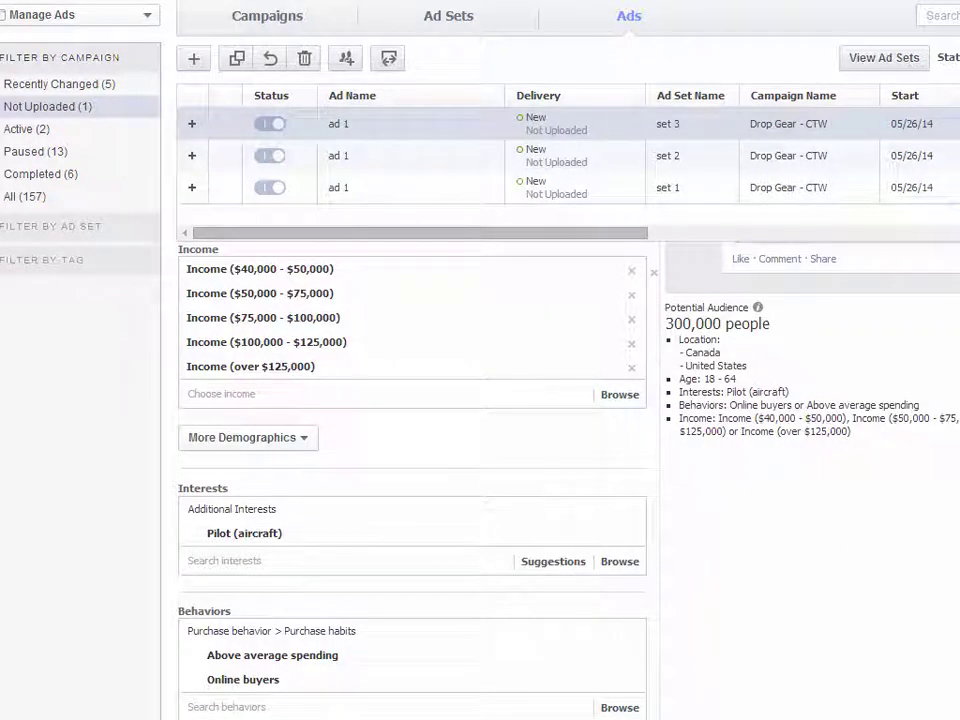
scroll(694, 544, down, 1)
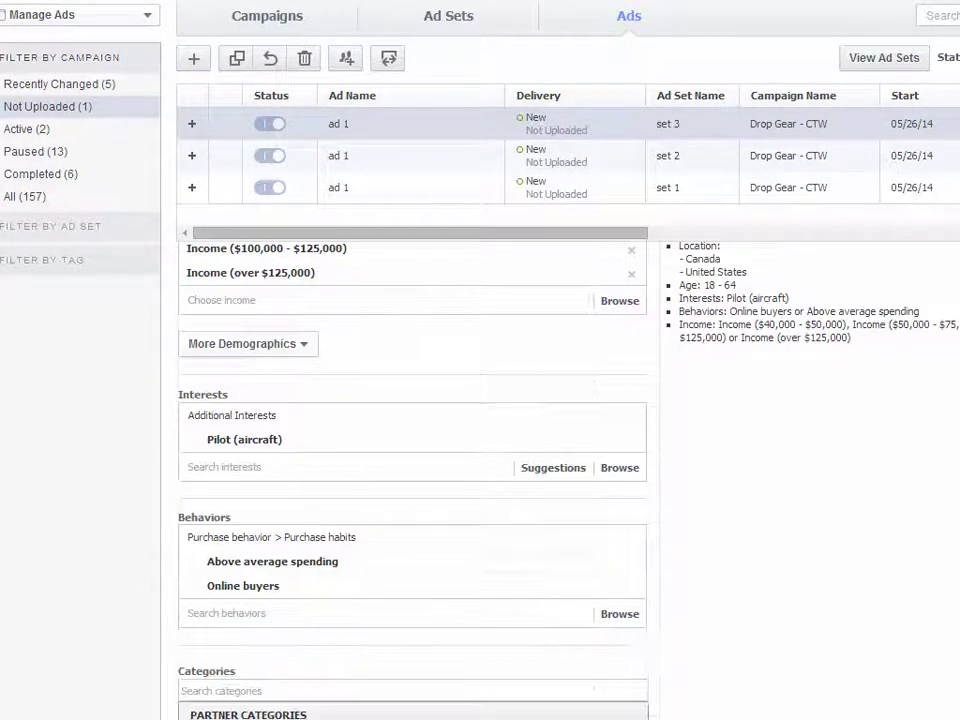
mouse_move(399, 573)
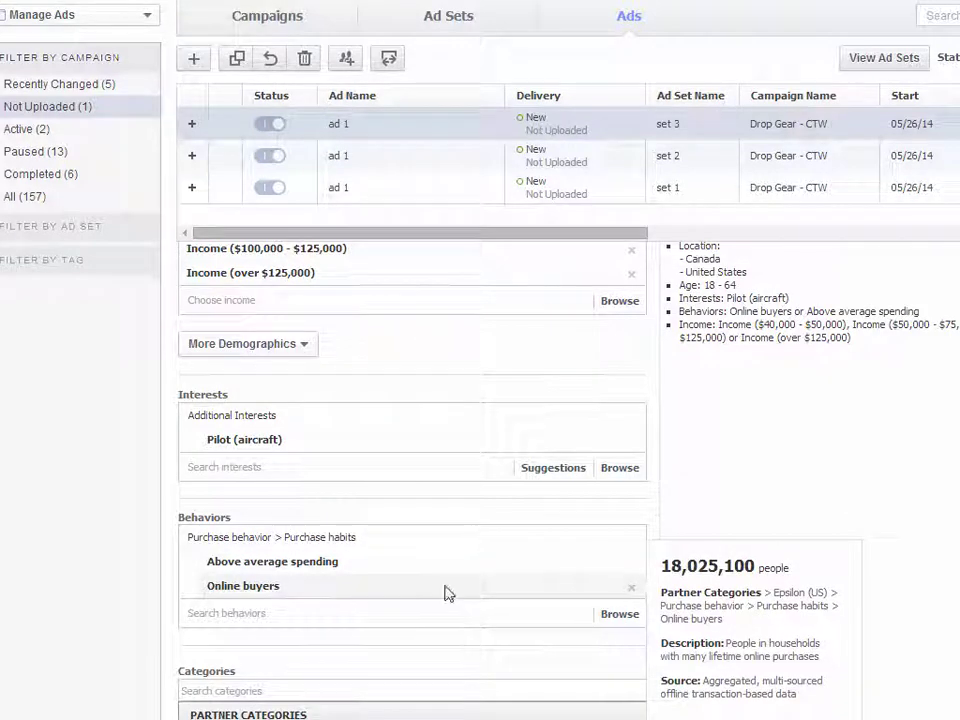
scroll(709, 388, up, 1)
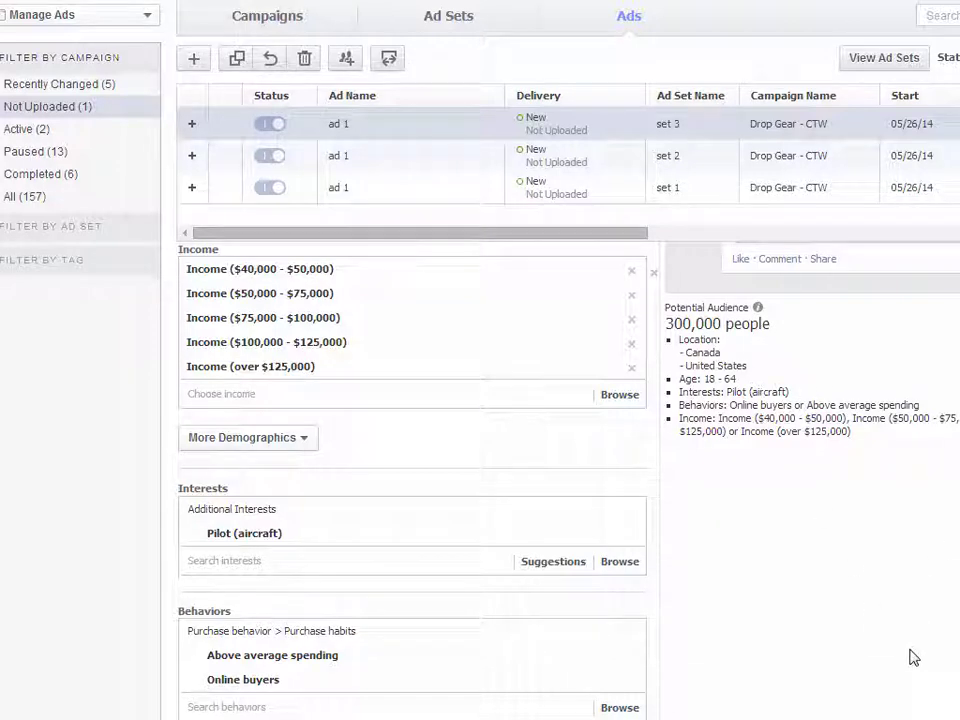
scroll(910, 657, up, 5)
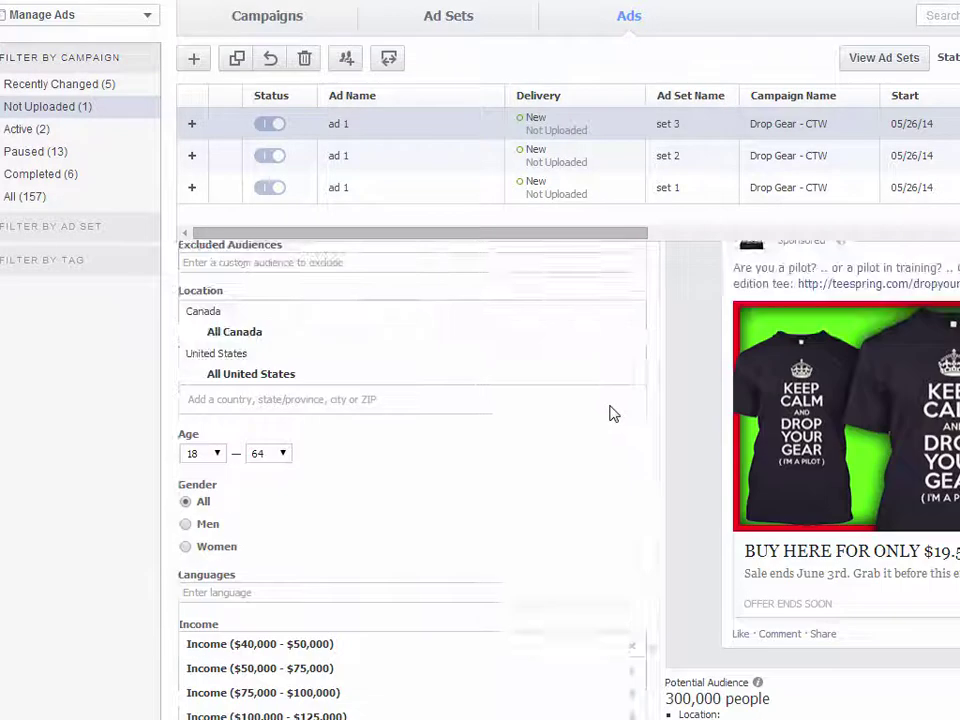
scroll(600, 405, up, 4)
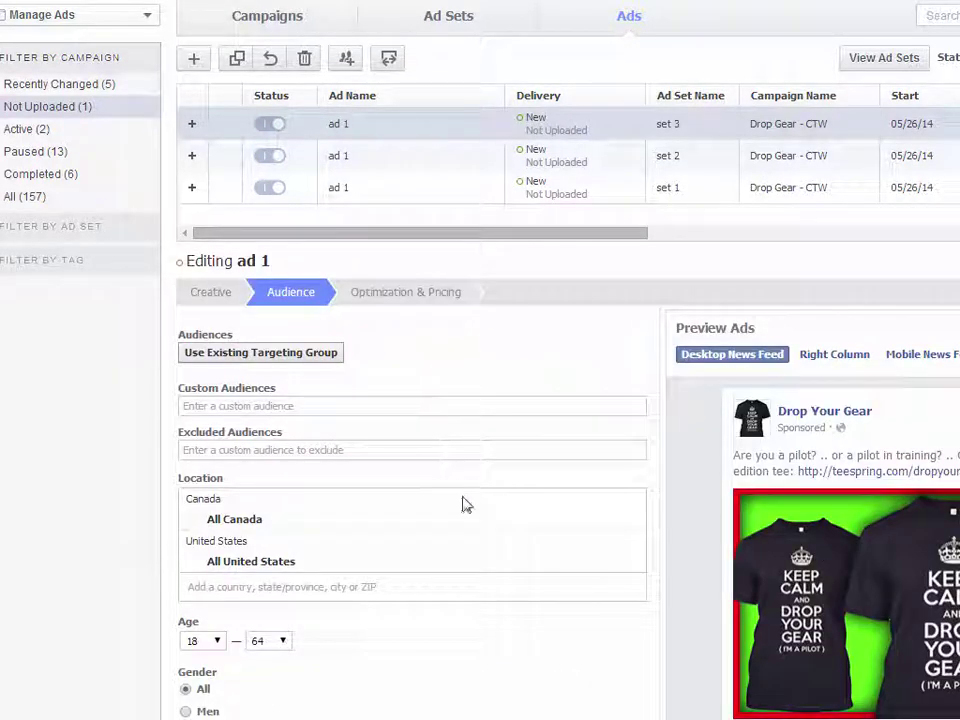
scroll(463, 488, down, 2)
click(632, 428)
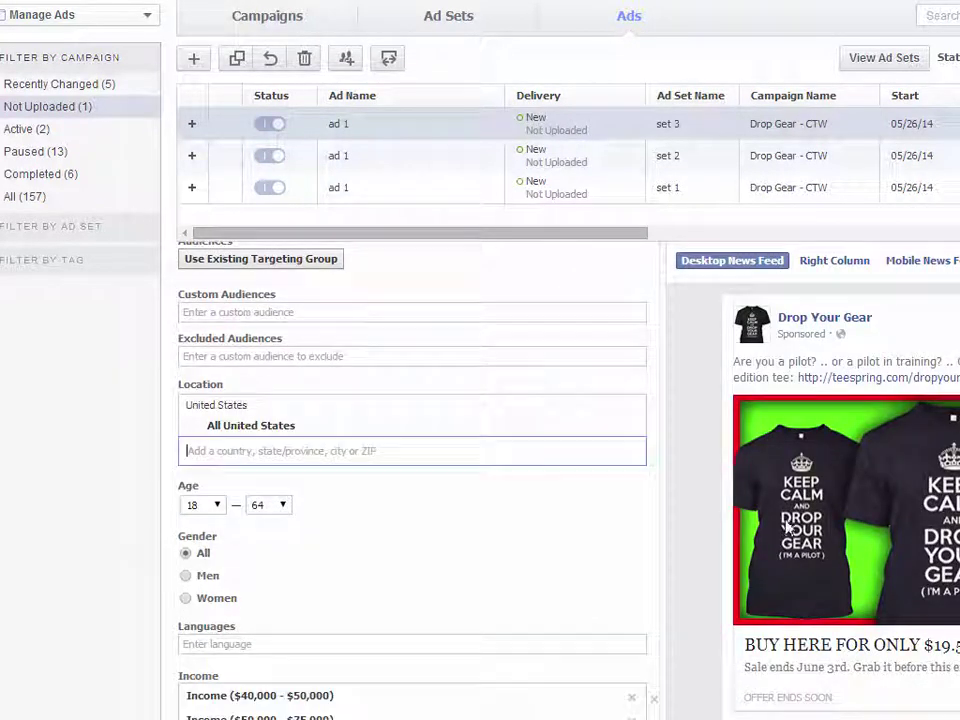
Step: Review the set 3 ad's audience summary and its income, interest, behavior and category targeting
scroll(671, 534, down, 3)
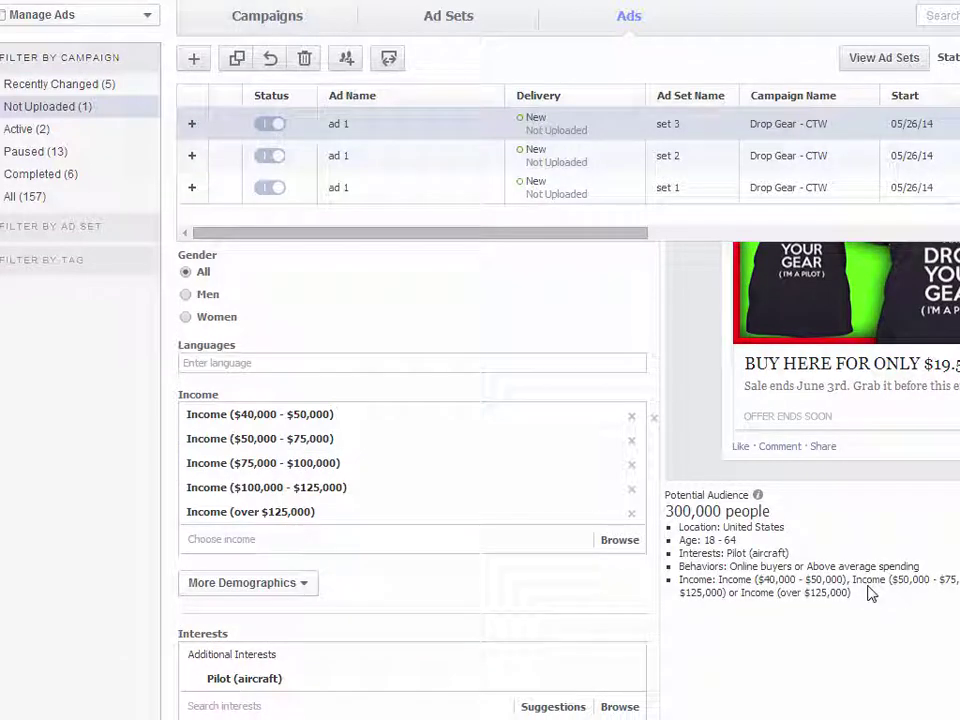
scroll(855, 639, up, 4)
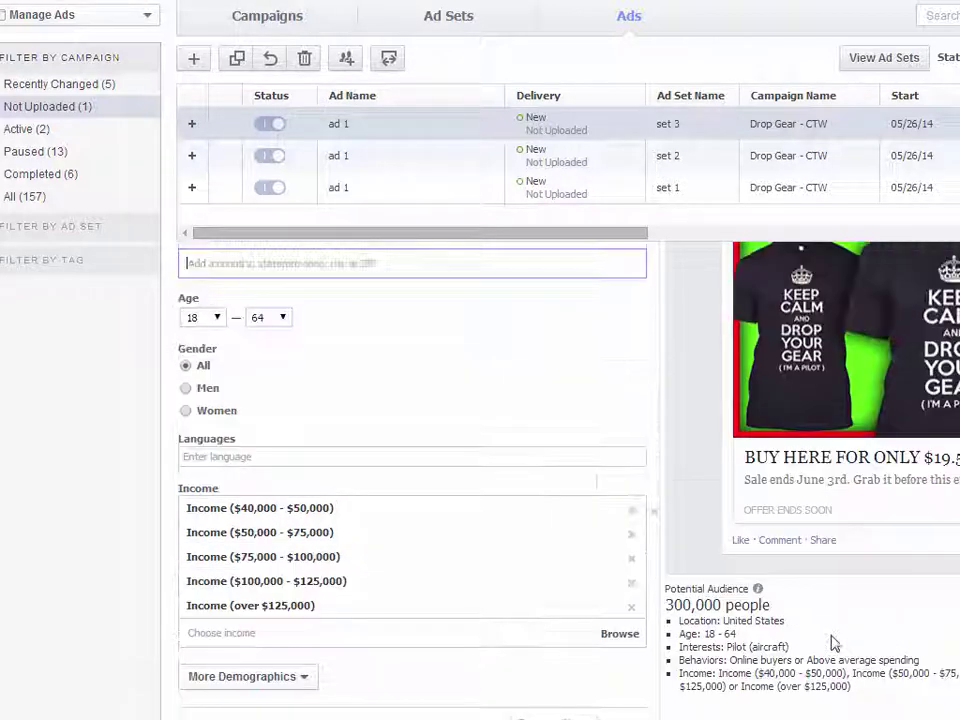
scroll(820, 562, down, 6)
scroll(381, 426, down, 2)
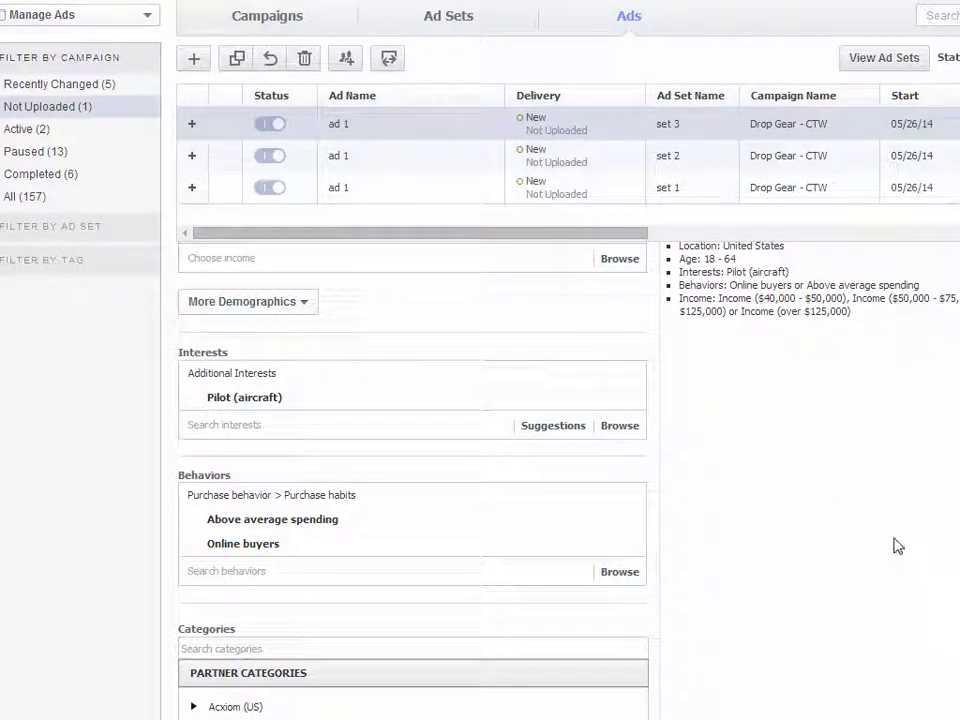
scroll(897, 545, down, 3)
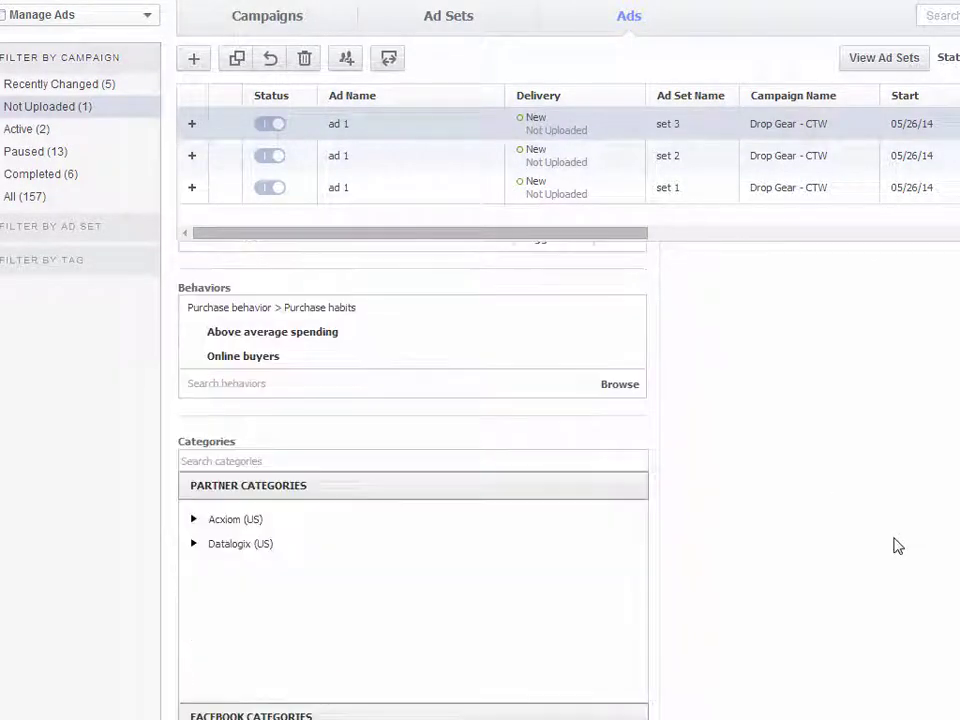
Step: Set the optional URL tag in the set 3 ad's creative settings to fb=a3
scroll(804, 596, up, 3)
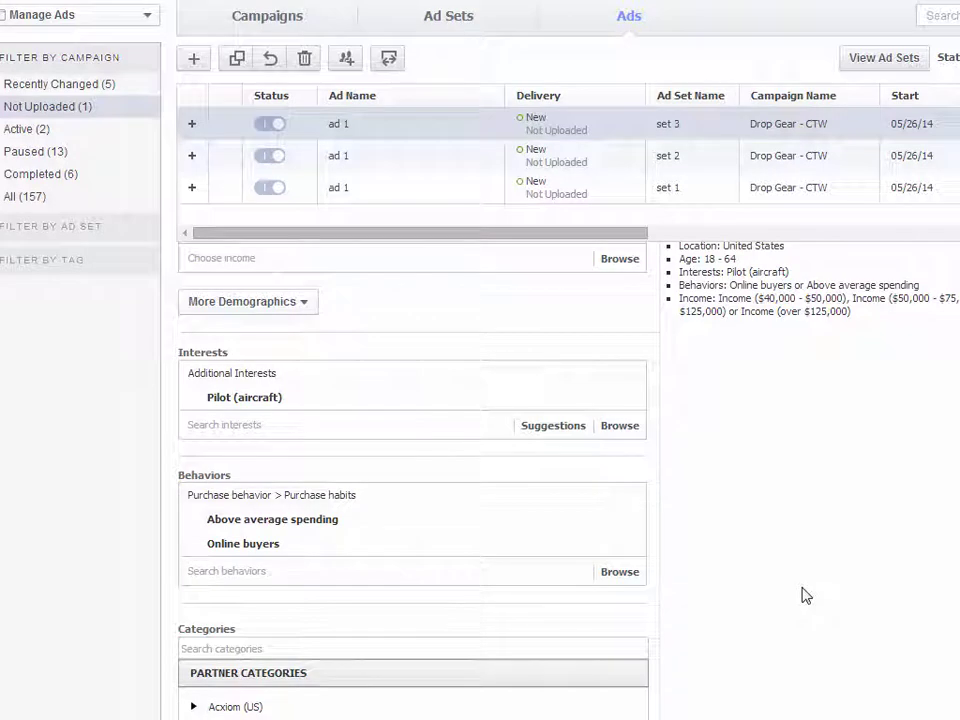
scroll(804, 596, up, 4)
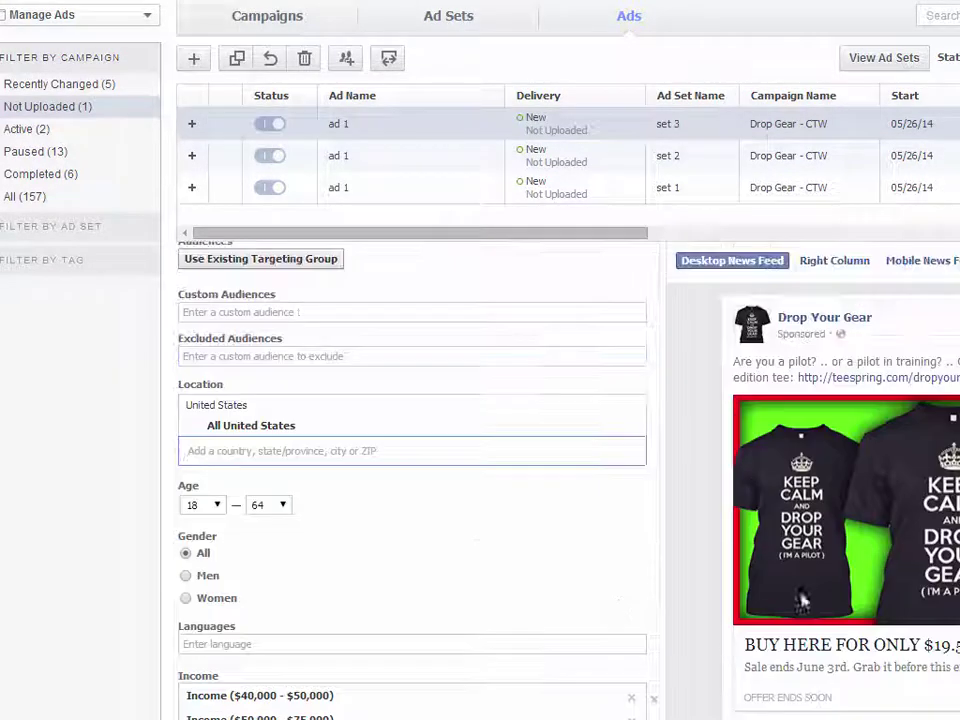
scroll(621, 598, up, 1)
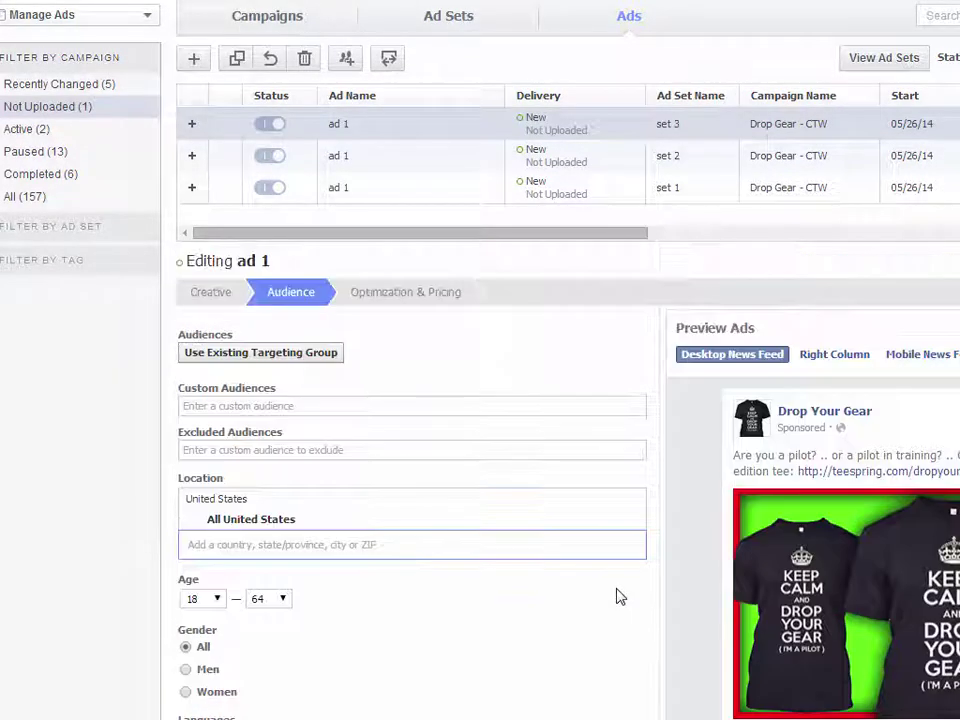
click(381, 300)
click(293, 295)
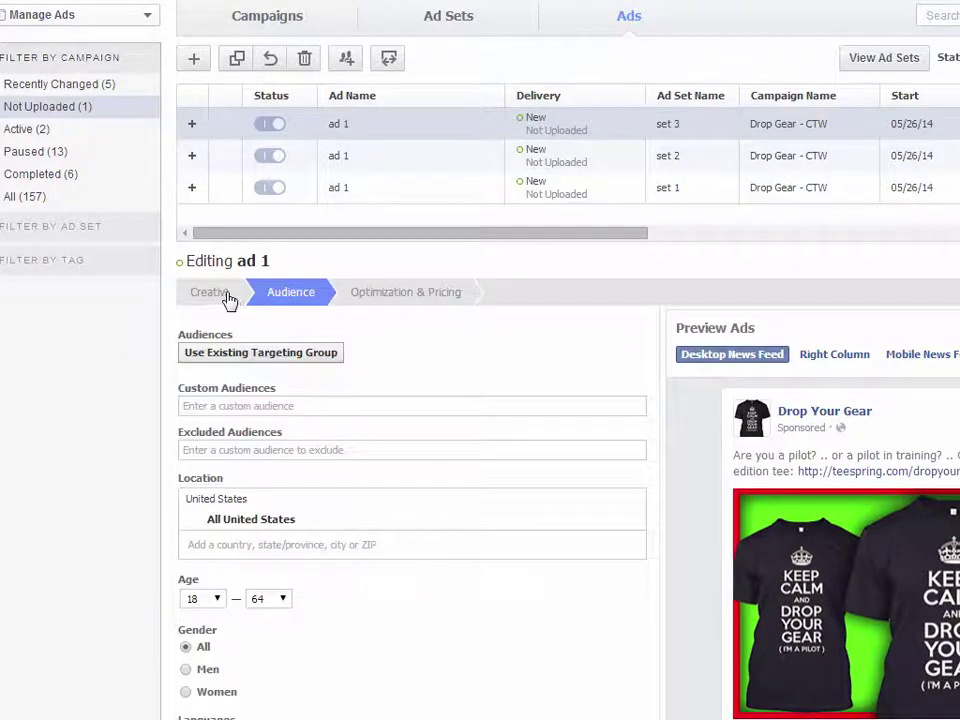
click(222, 301)
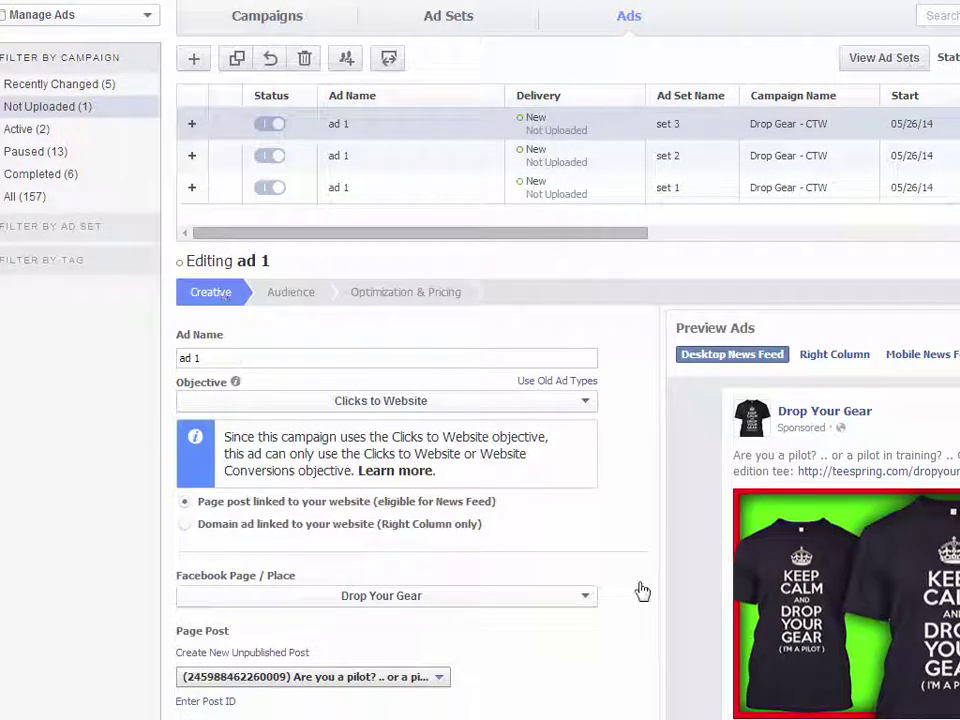
scroll(639, 591, down, 1)
click(254, 663)
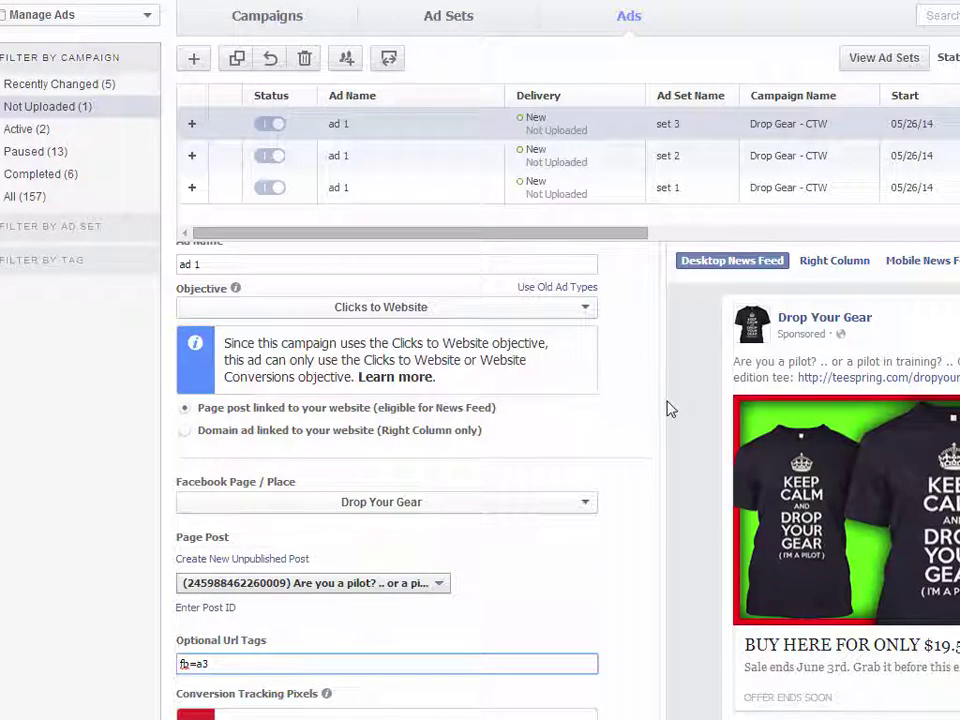
scroll(675, 400, up, 1)
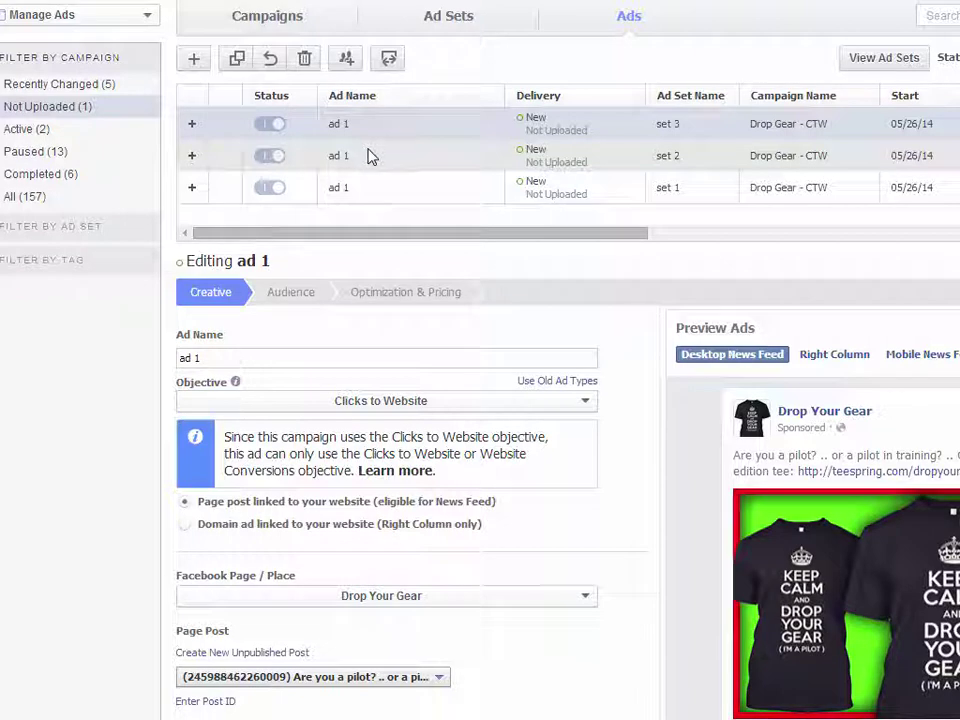
Step: Examine the set 1 ad's location, job title and interest targeting and its bid settings to identify how it is targeted
click(381, 127)
click(395, 192)
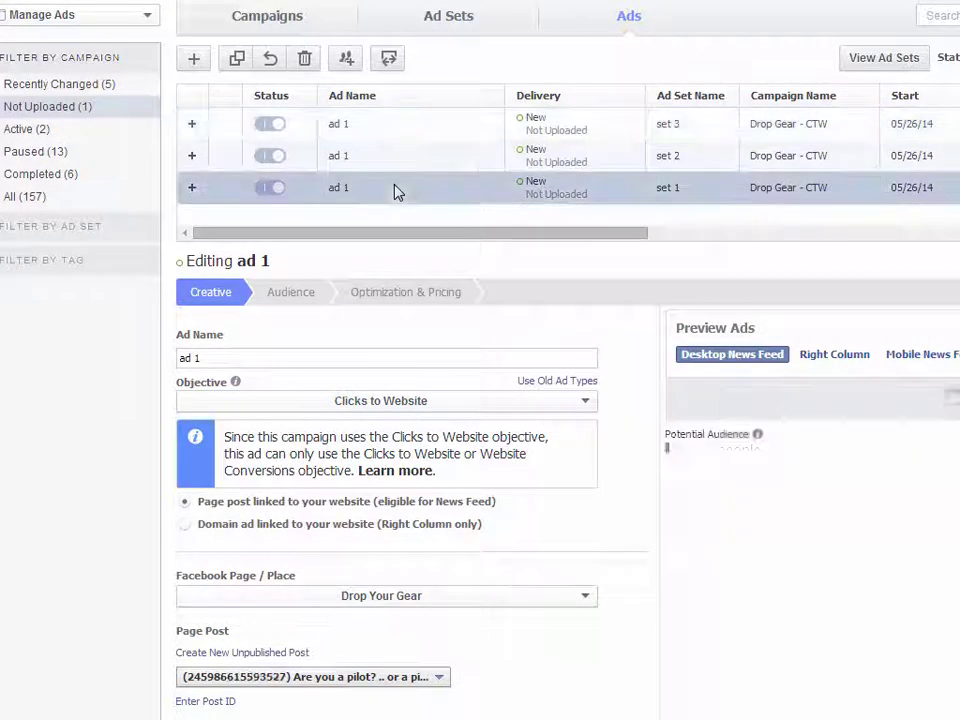
click(239, 358)
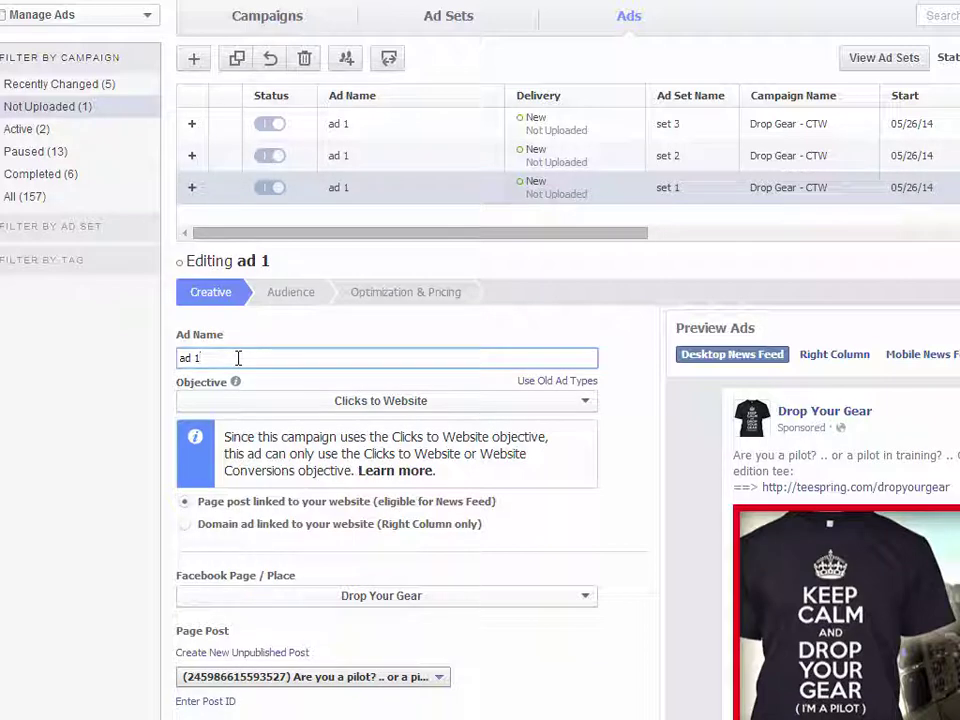
click(291, 292)
scroll(587, 555, down, 3)
scroll(598, 540, down, 2)
scroll(596, 531, up, 3)
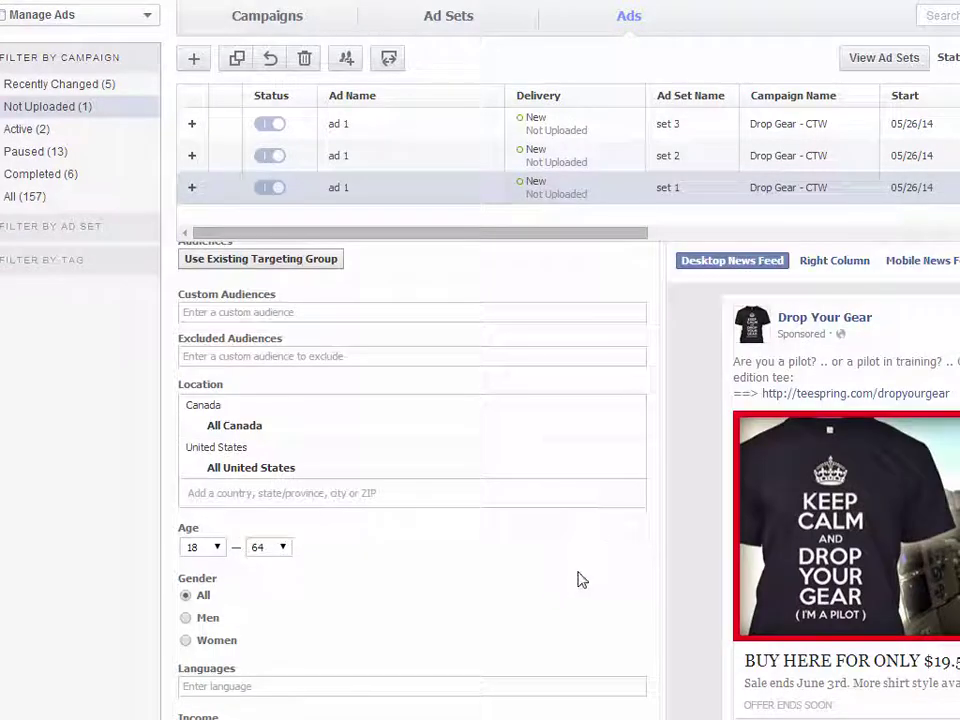
scroll(594, 538, down, 3)
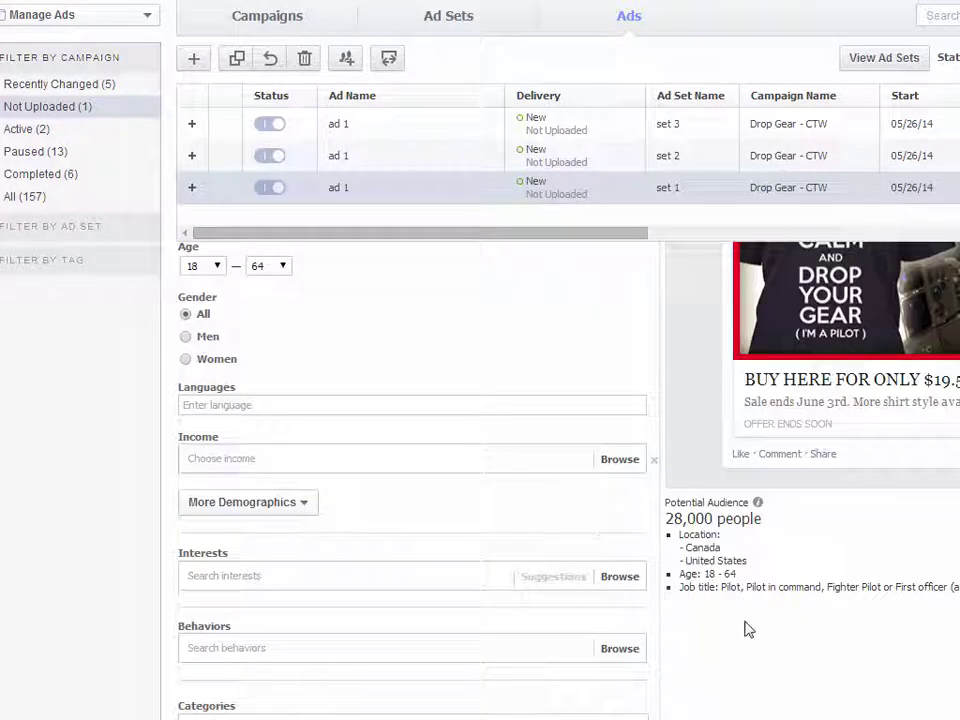
scroll(748, 630, down, 4)
scroll(557, 492, up, 5)
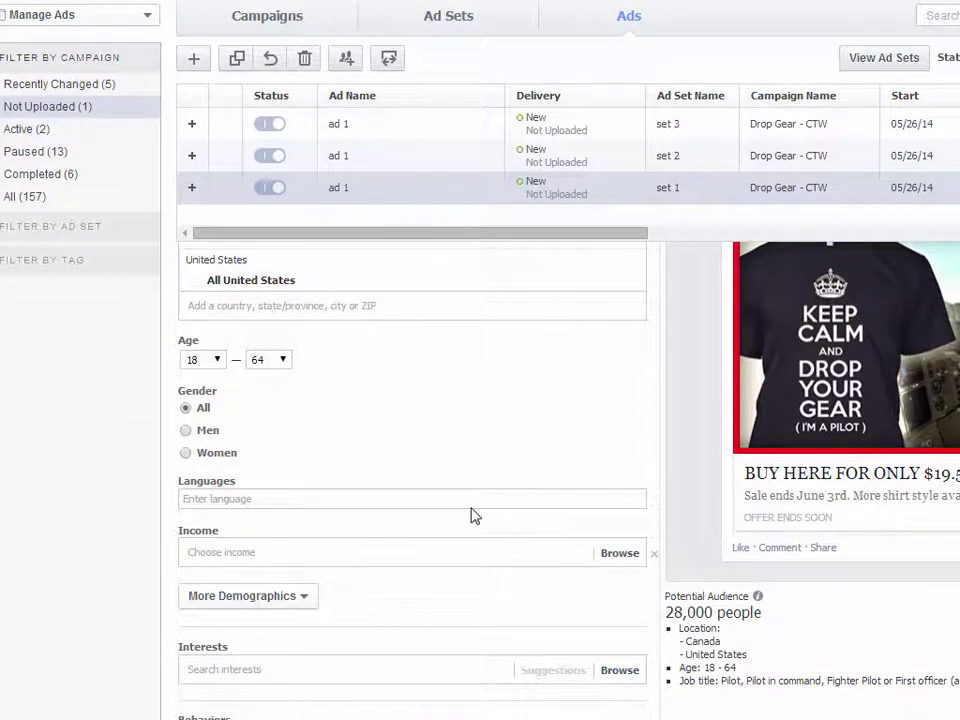
scroll(486, 473, up, 3)
click(398, 296)
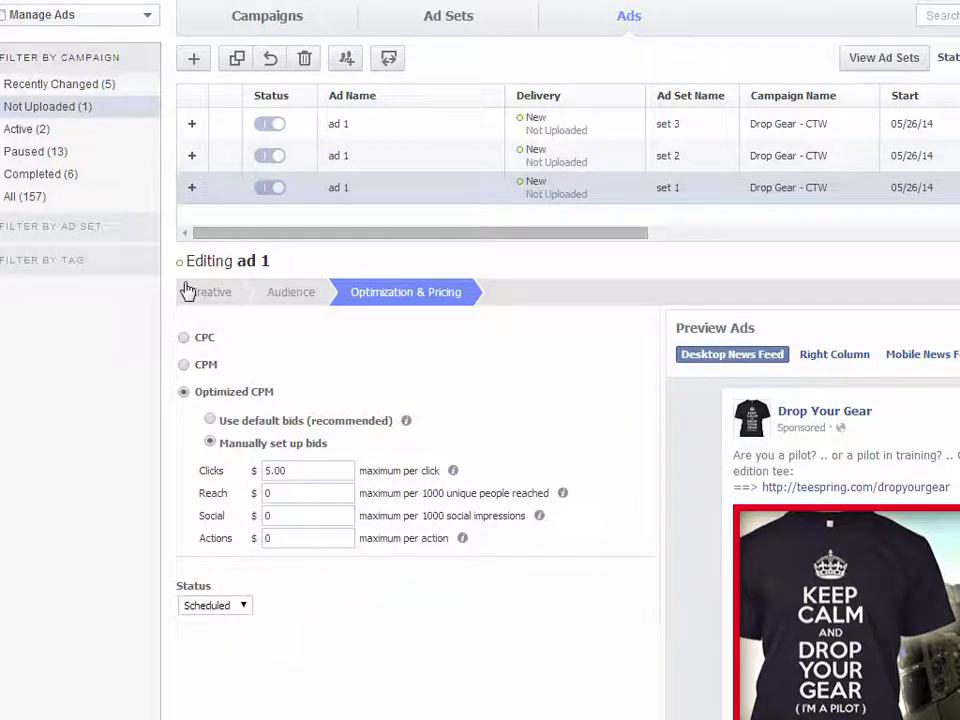
click(199, 291)
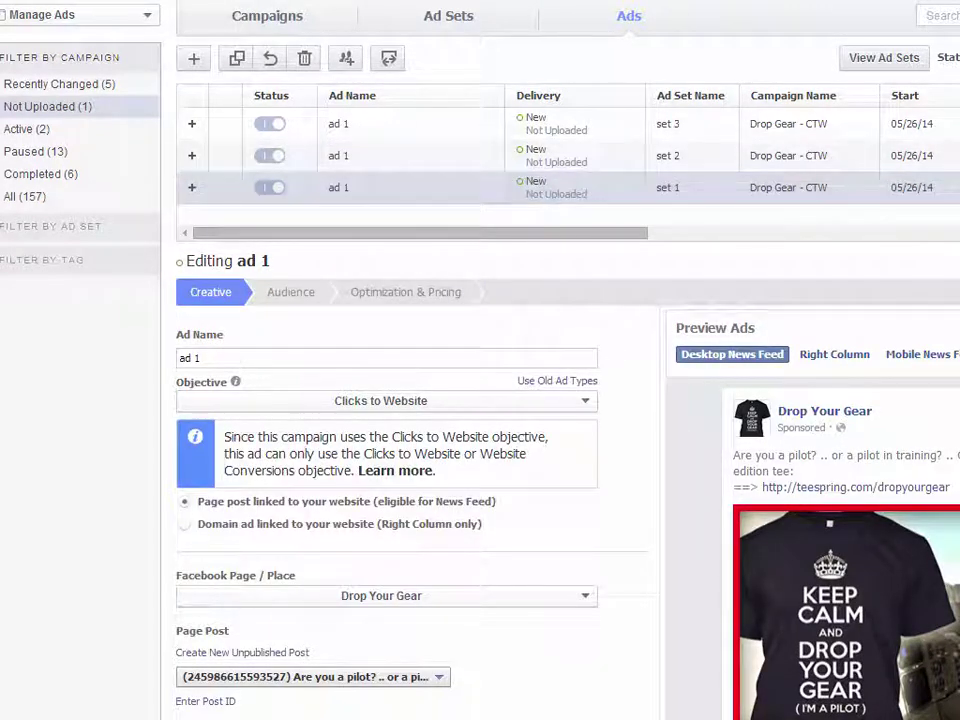
scroll(560, 480, down, 5)
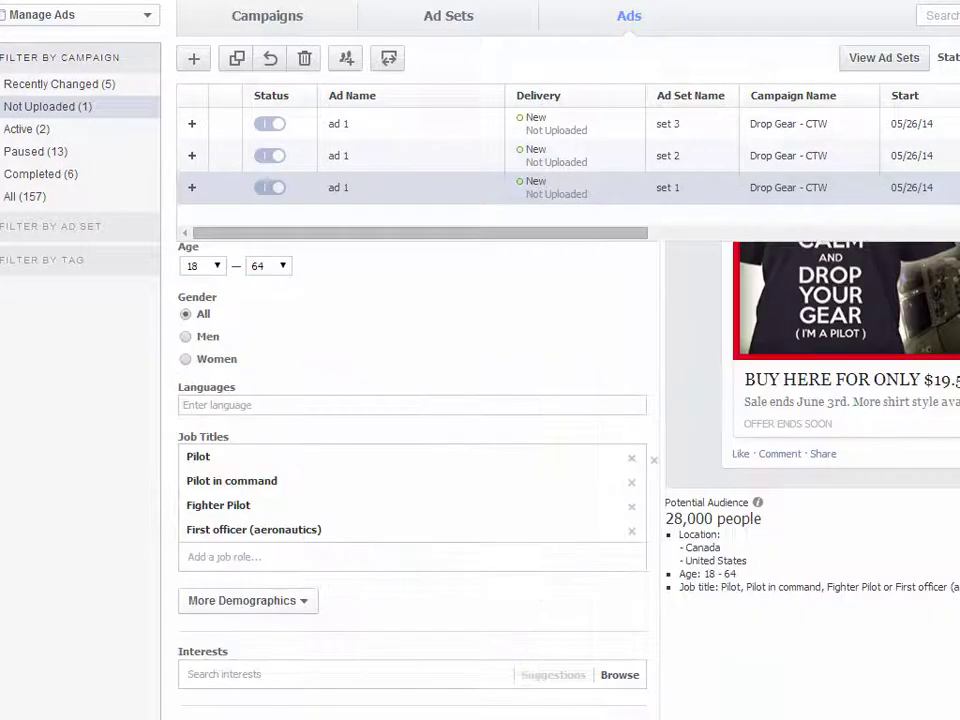
click(672, 154)
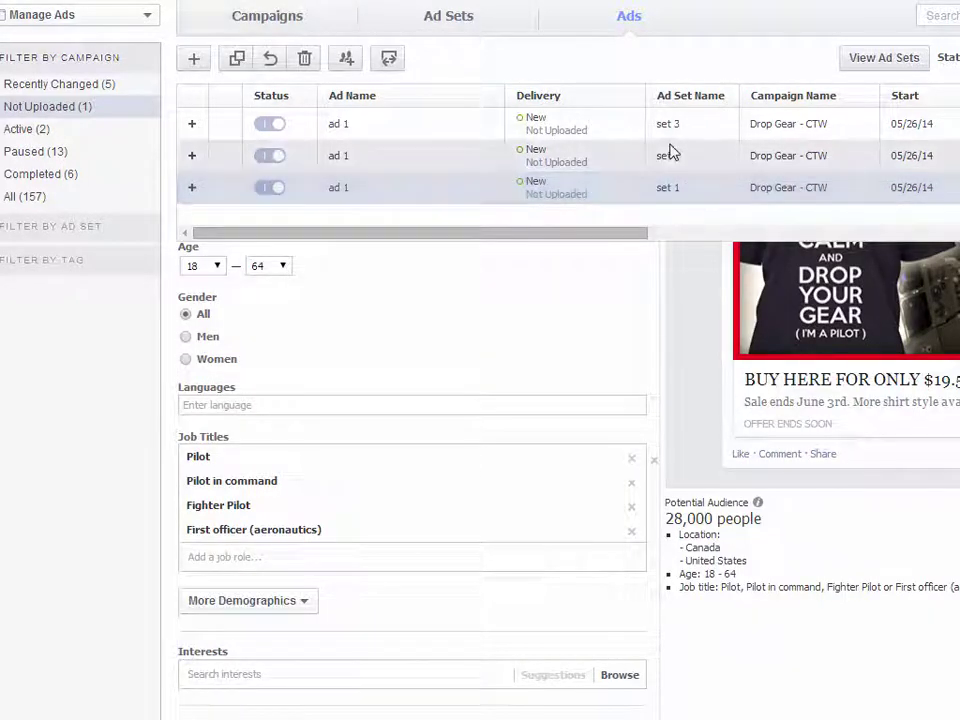
click(692, 198)
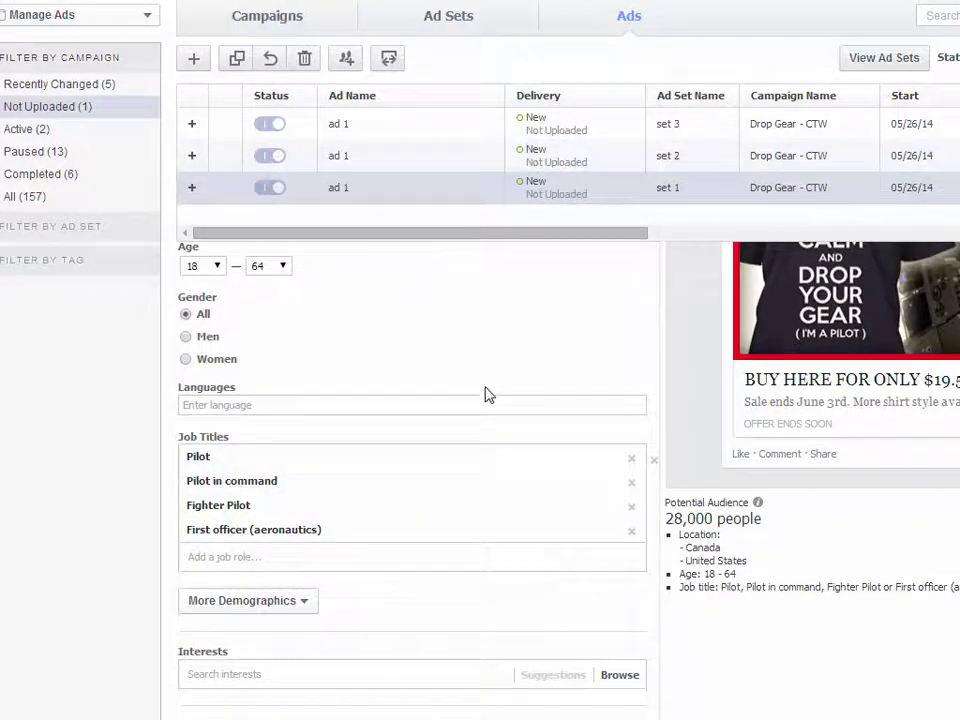
Step: Rename the set 1 ad as "ad 1 - job titles" in its creative settings
scroll(490, 393, up, 4)
click(222, 297)
click(279, 357)
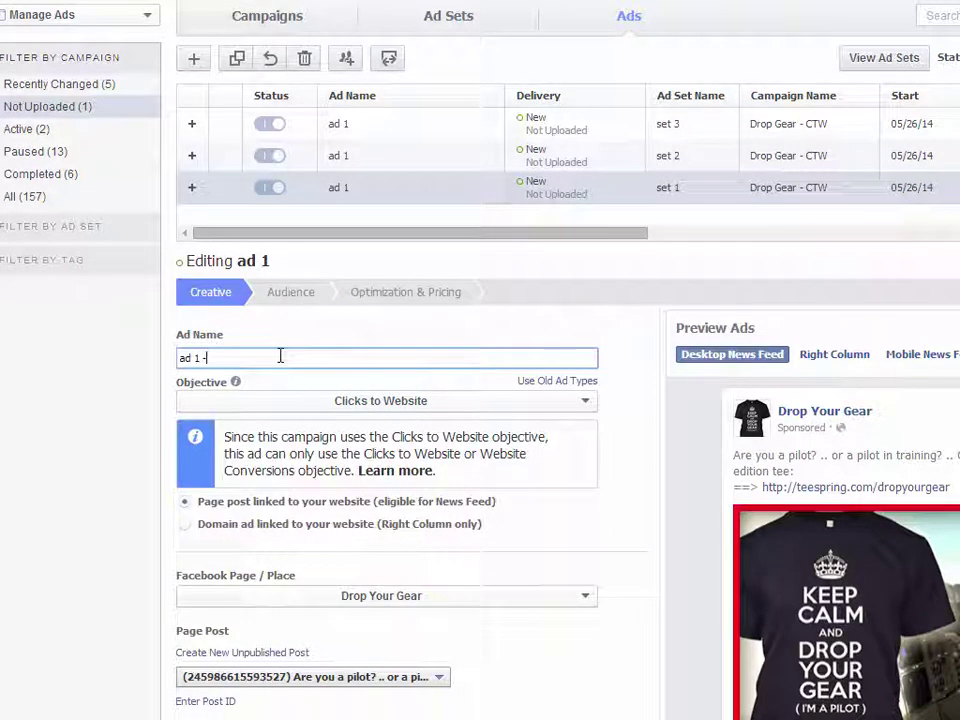
text(- job titles)
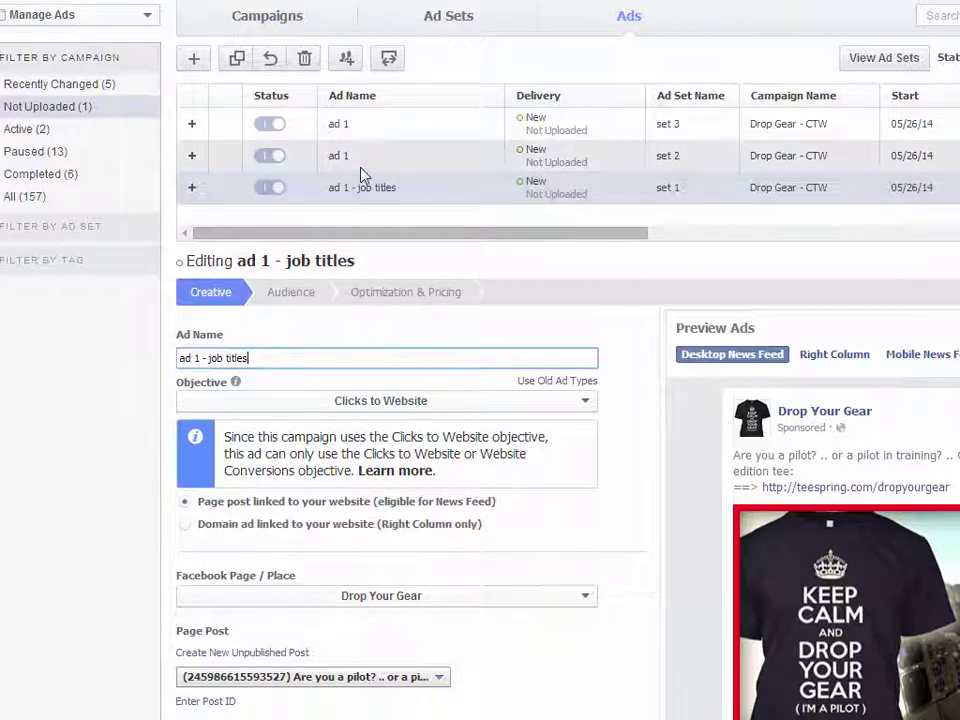
Step: Check the set 2 ad's audience targeting and rename the ad as "ad 1 - schools"
click(362, 166)
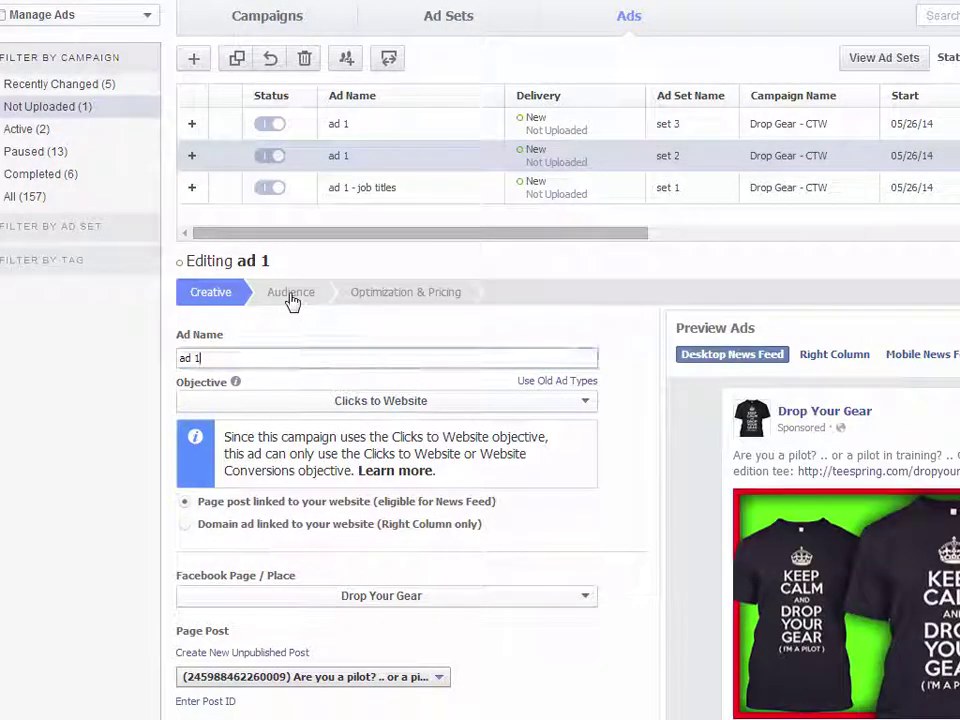
click(290, 300)
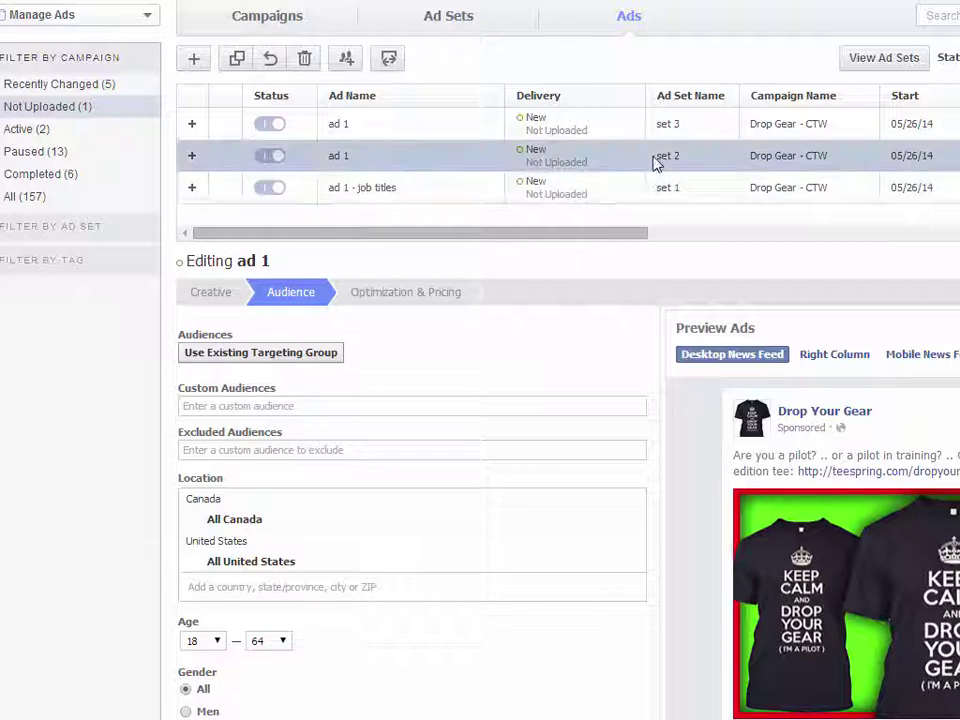
click(699, 161)
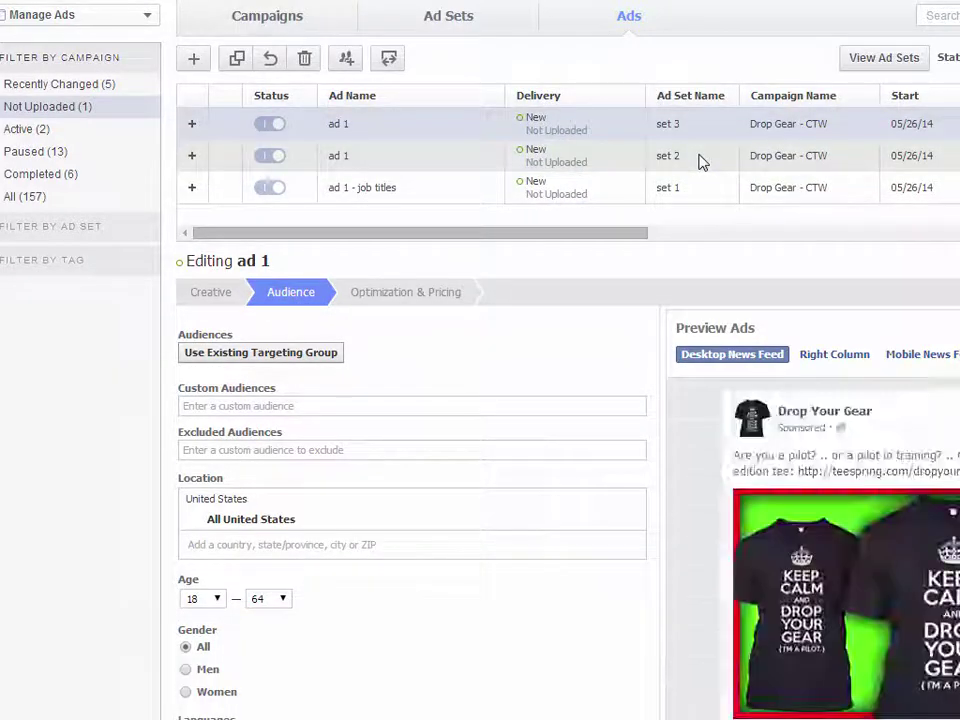
scroll(553, 647, down, 5)
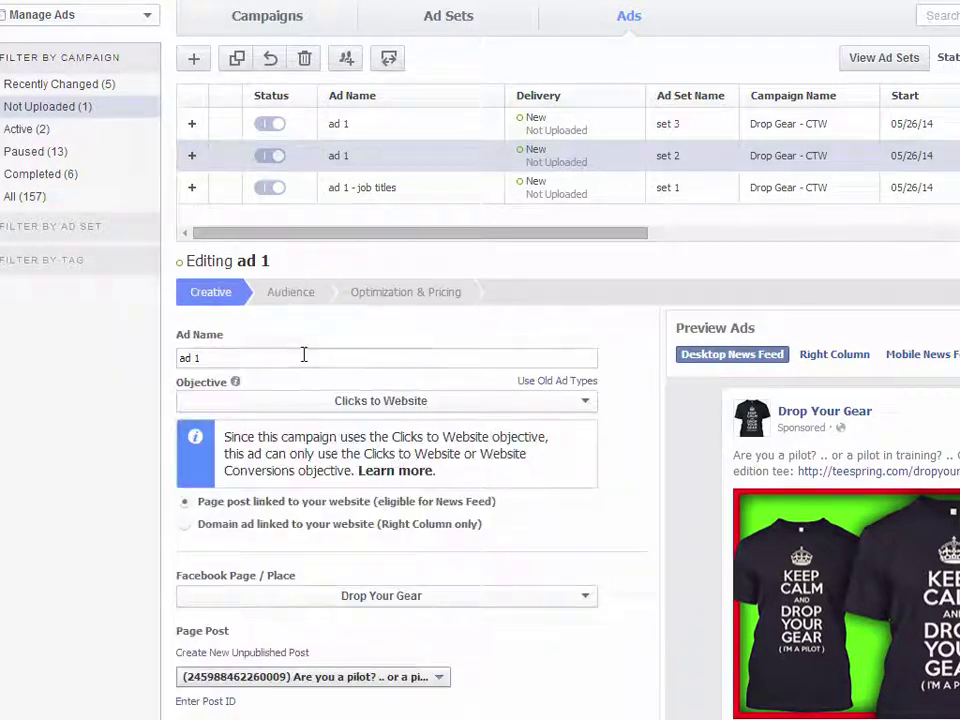
text(- sch)
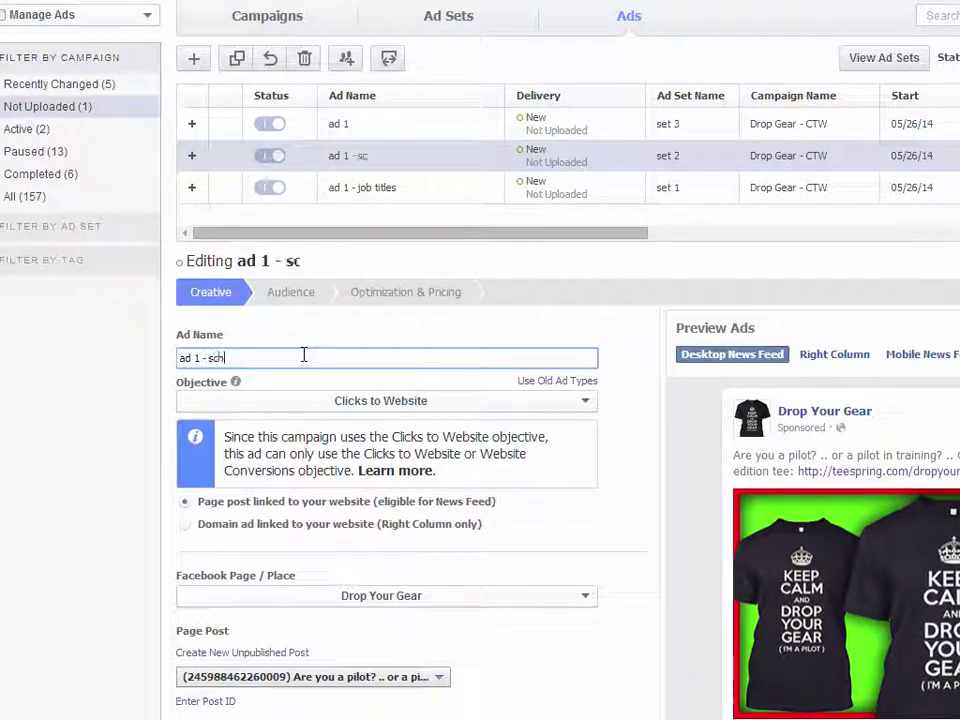
text(ools)
Step: Rename the set 3 ad as "ad 1 - interests"
click(380, 124)
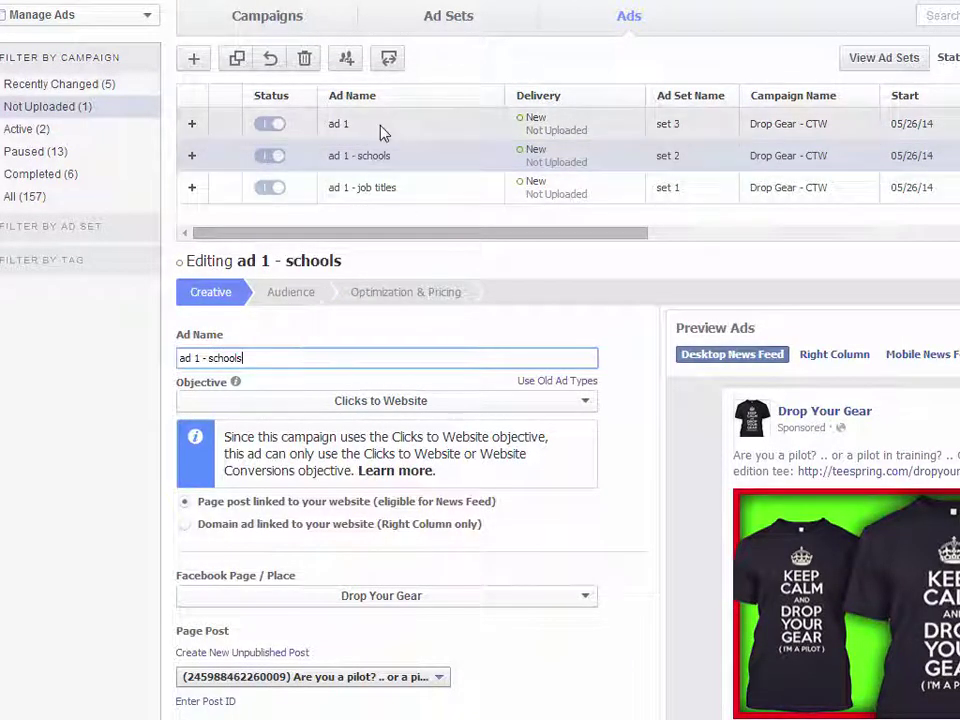
click(279, 357)
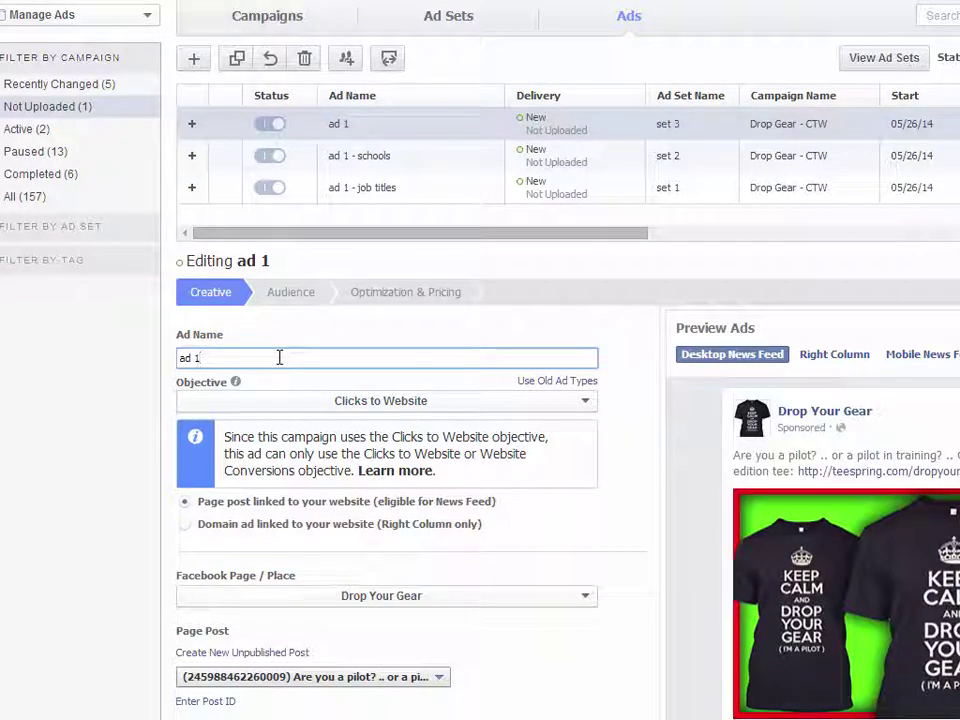
text(- interests)
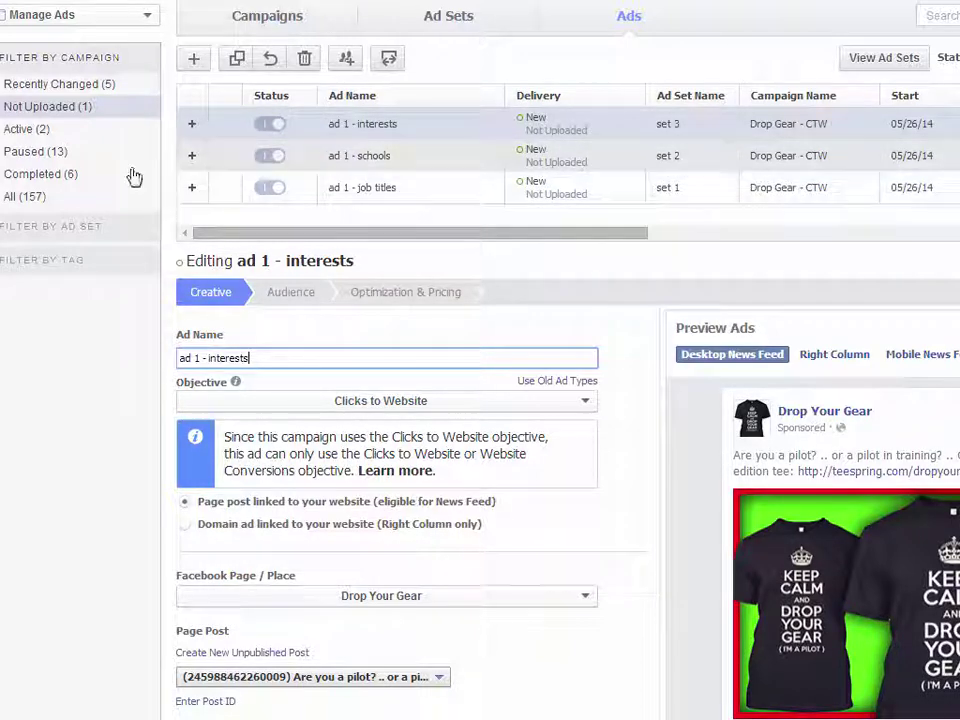
Step: Review the Drop Gear - CTW campaign settings and the budget, start date and status of ad sets 1, 2 and 3
click(279, 18)
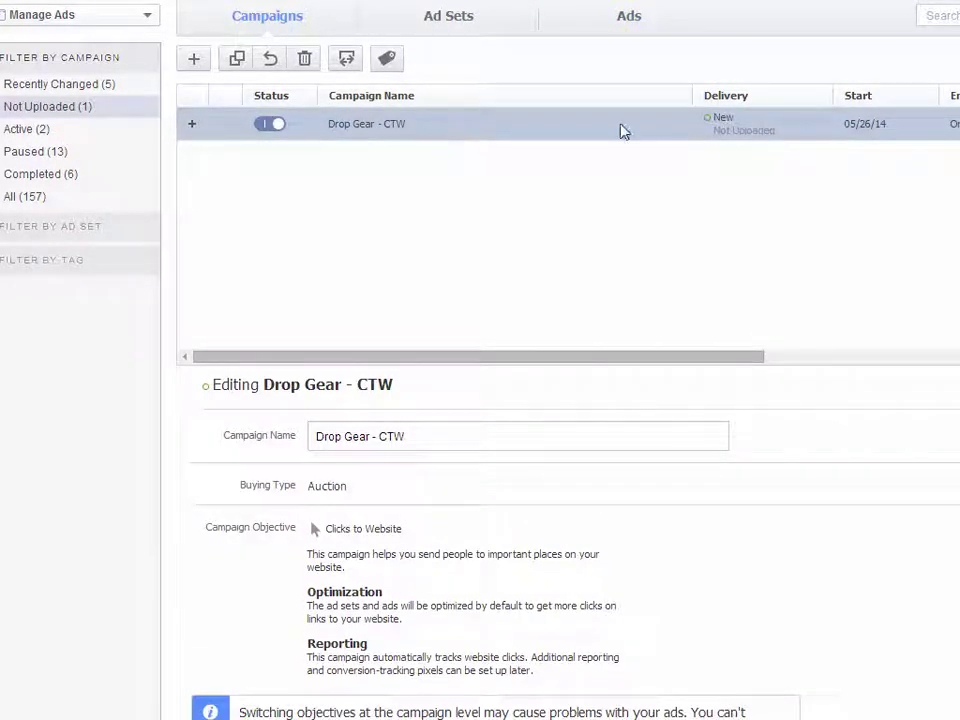
click(467, 18)
click(410, 134)
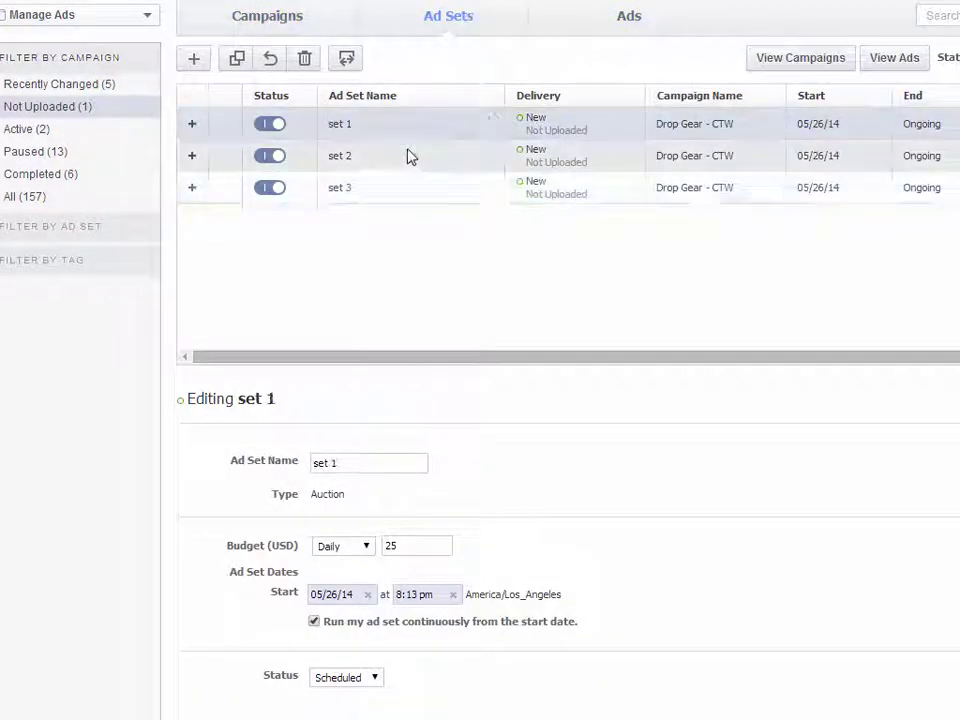
click(408, 163)
click(414, 190)
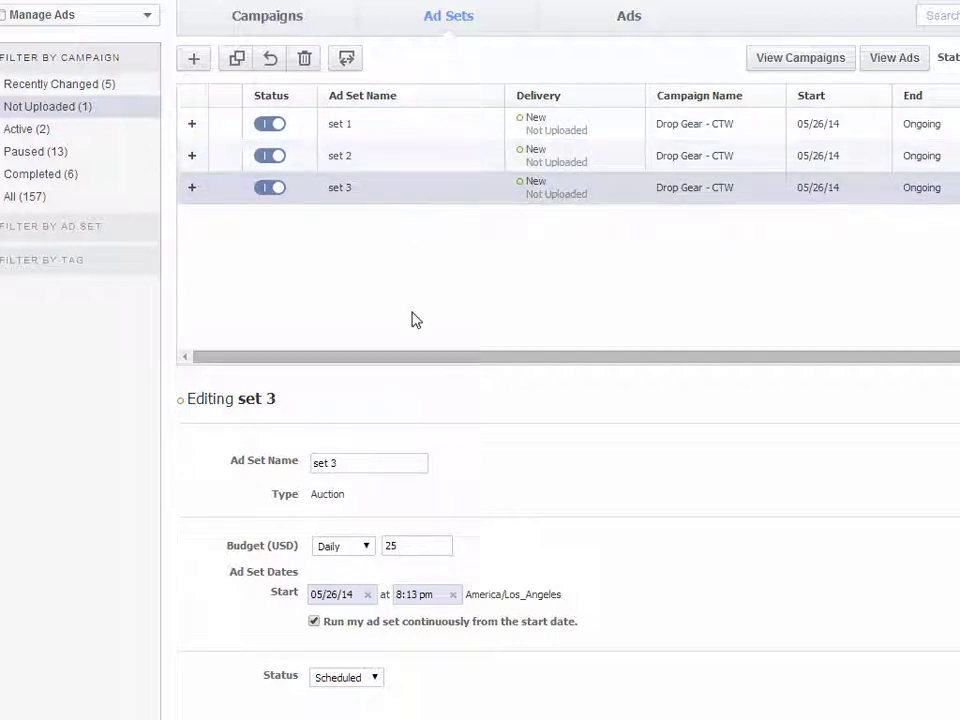
click(424, 137)
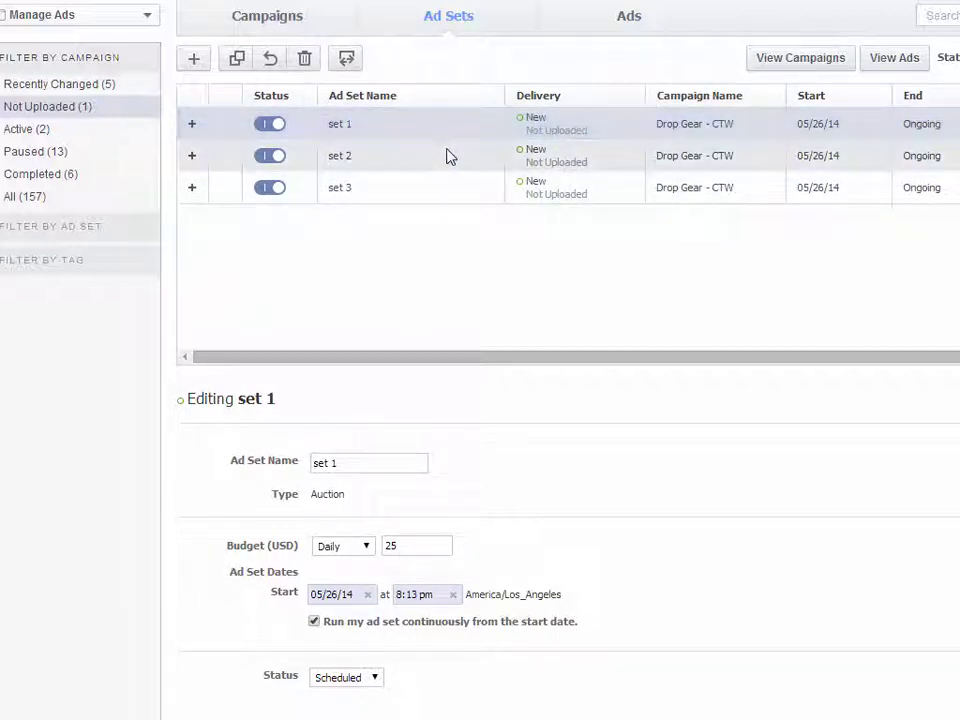
Step: Upload the Drop Gear - CTW campaign with its ad sets and ads to Facebook, and dismiss the upload report
click(292, 26)
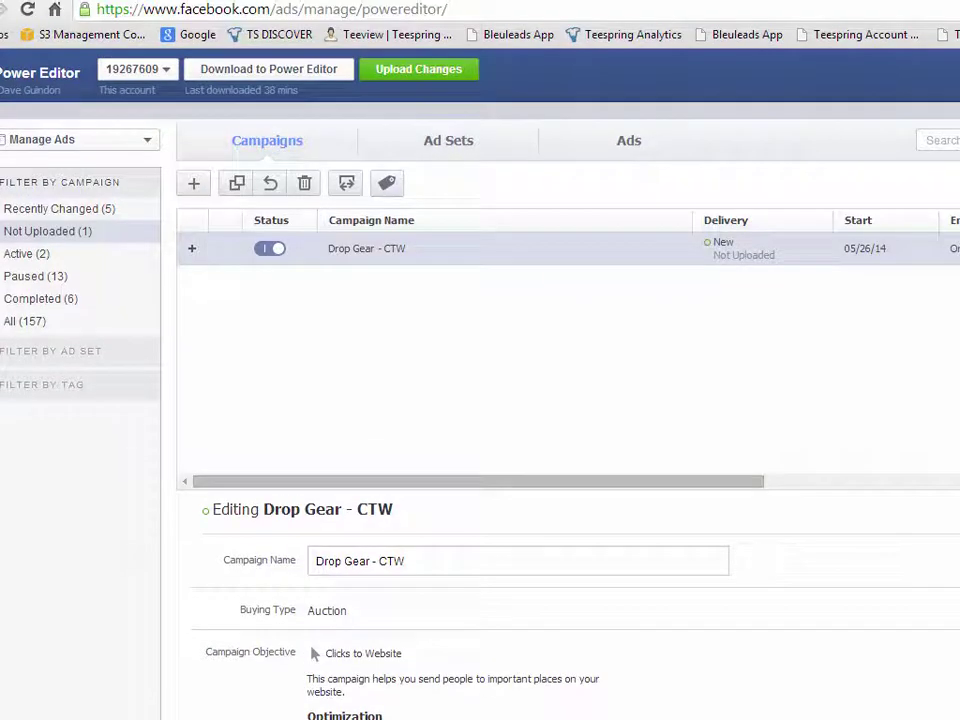
click(410, 72)
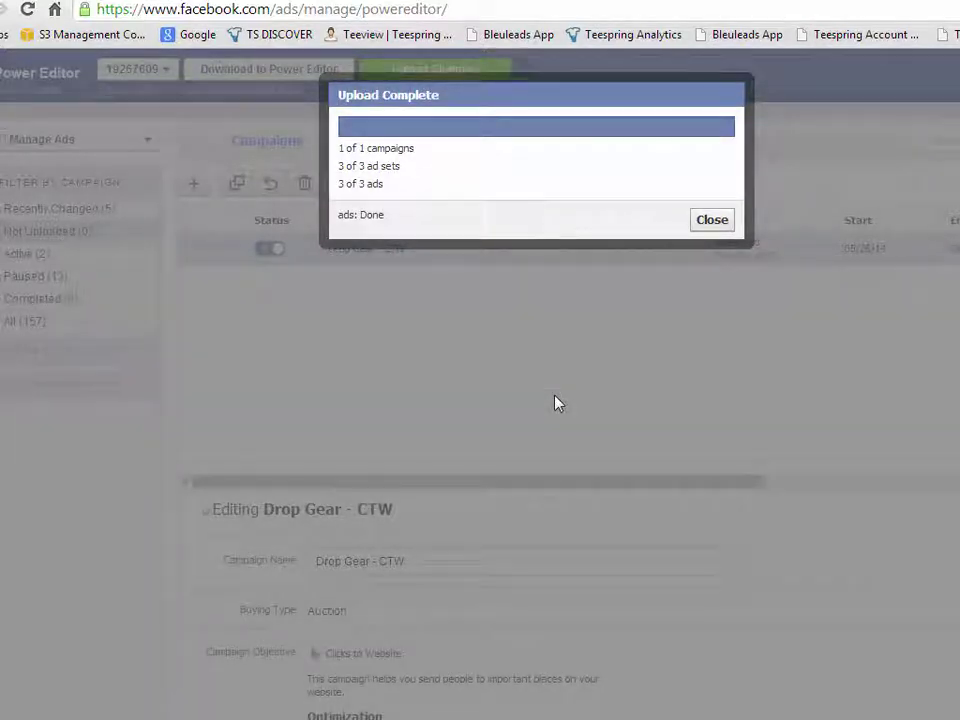
click(716, 224)
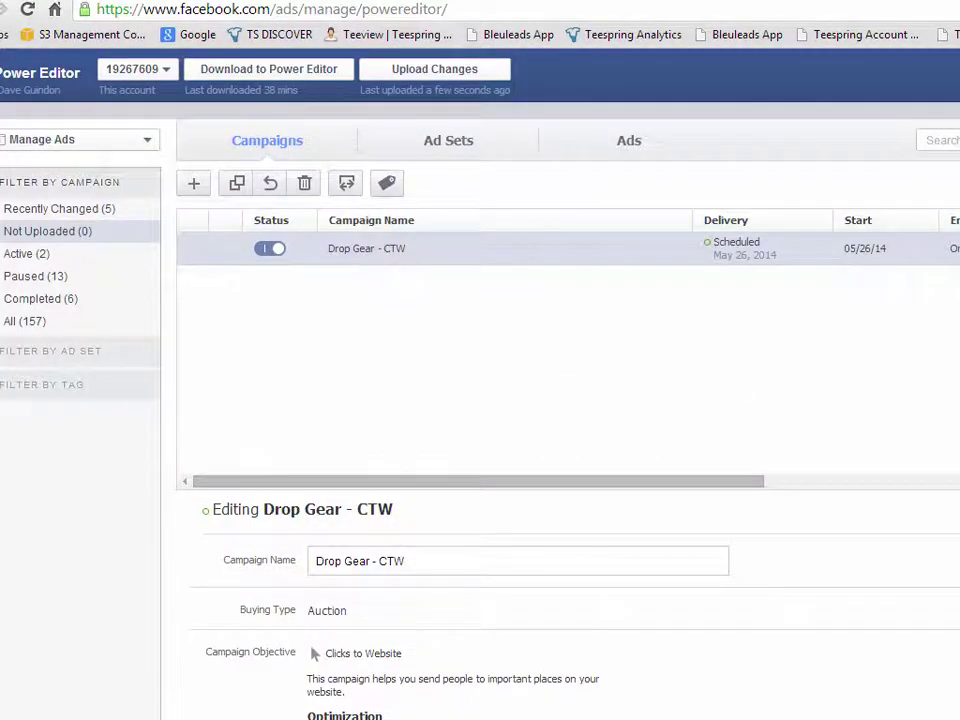
Step: Check the campaign list in Ads Manager and view the Drop Your Gear - Post Engagement campaign's statistics
click(300, 5)
scroll(347, 144, up, 3)
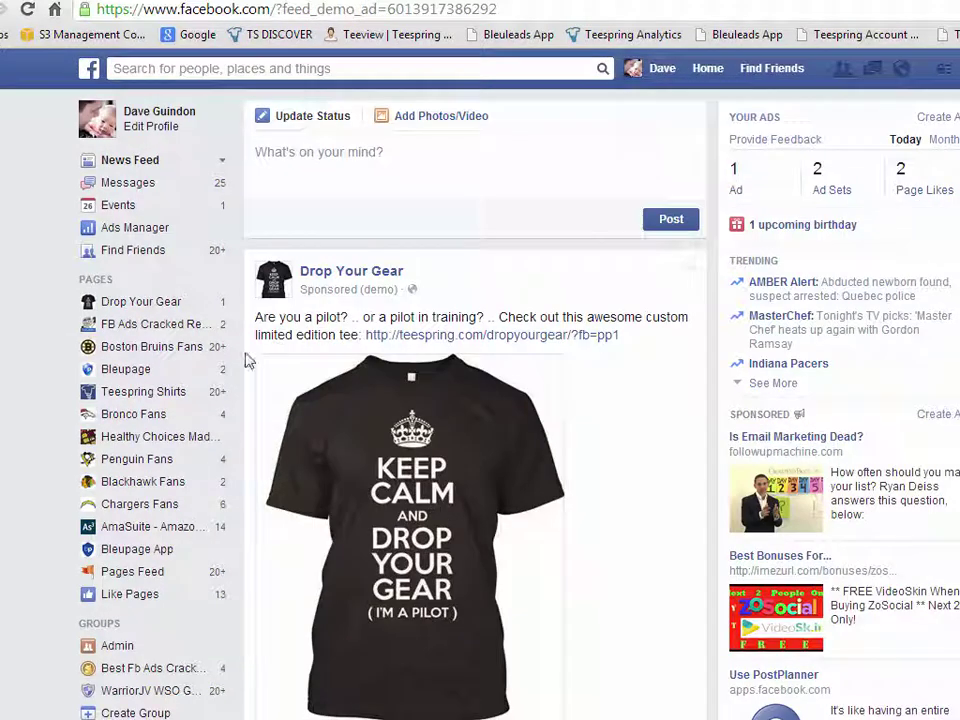
click(131, 236)
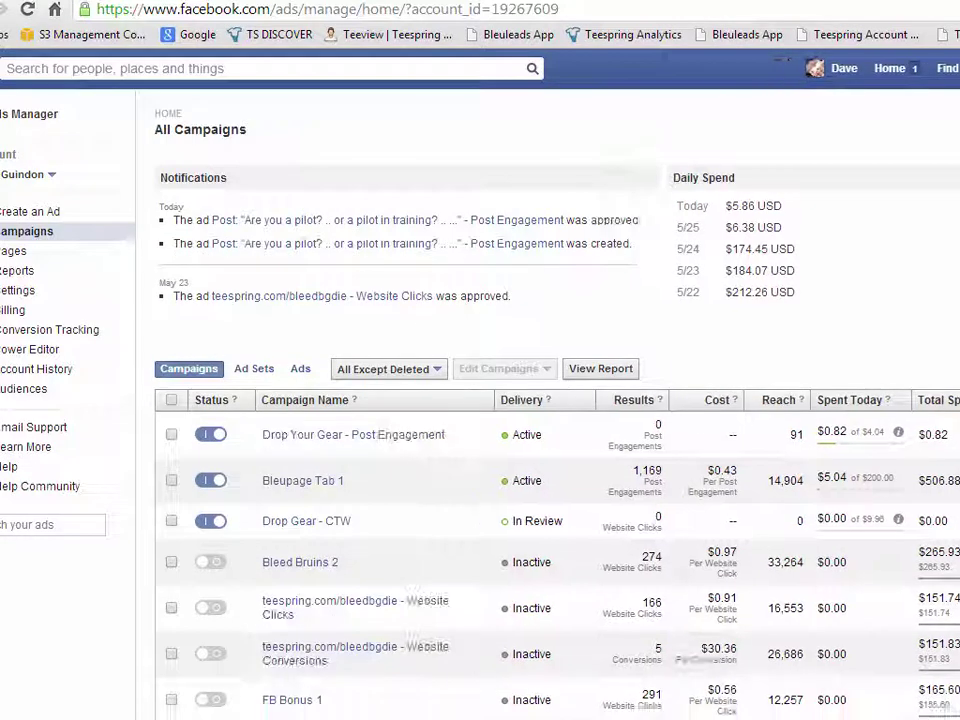
mouse_move(820, 512)
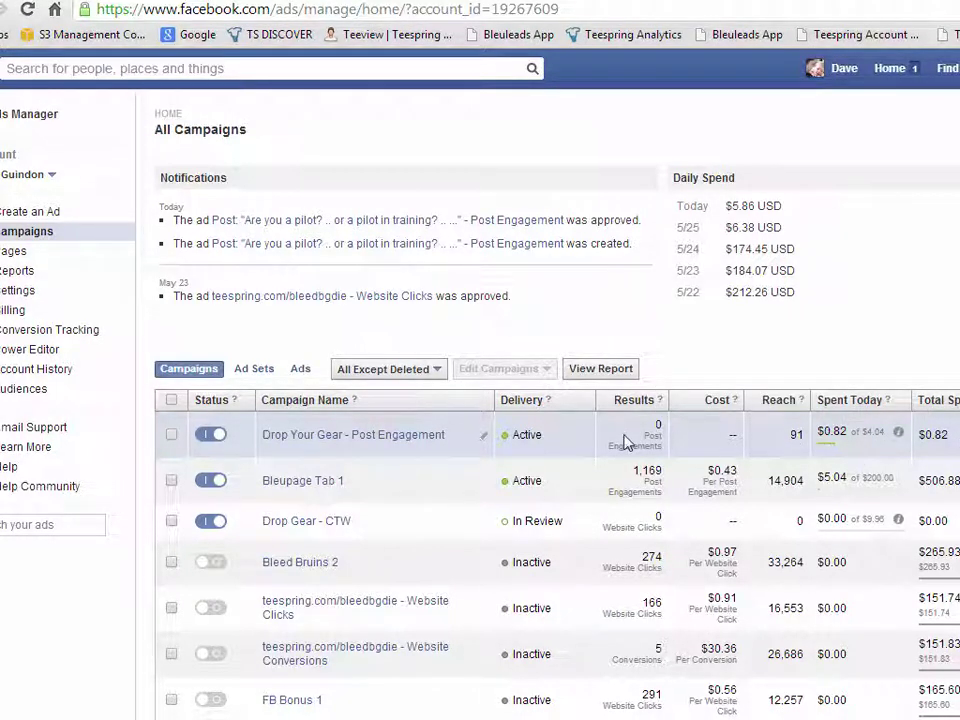
click(435, 438)
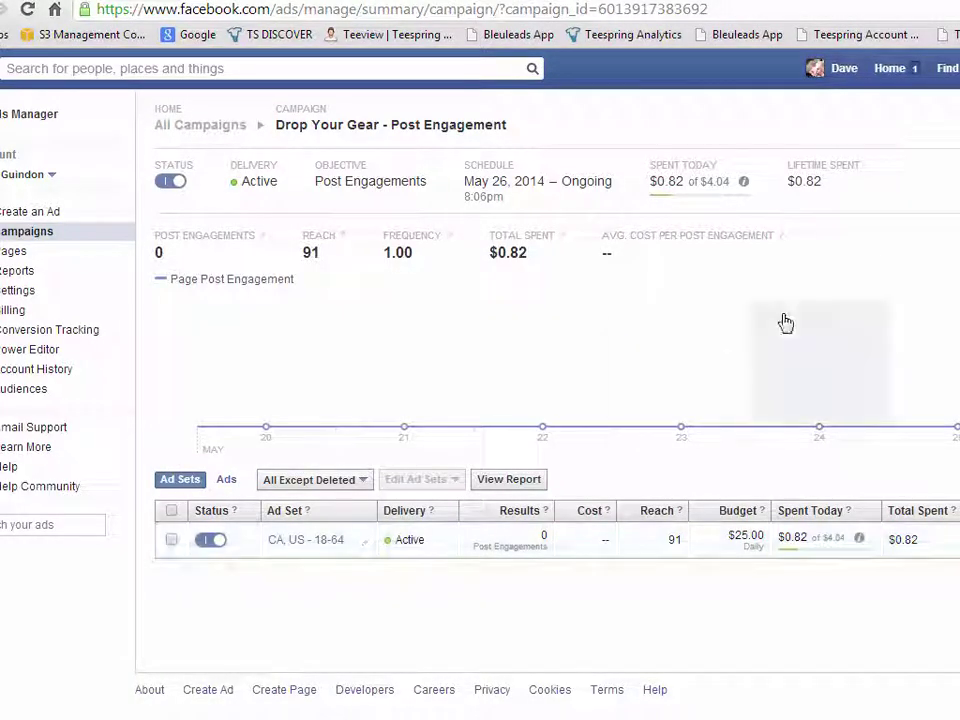
Step: Reload the bitly statistics of the Drop Your Gear tracking link to check its clicks
click(558, 3)
click(27, 9)
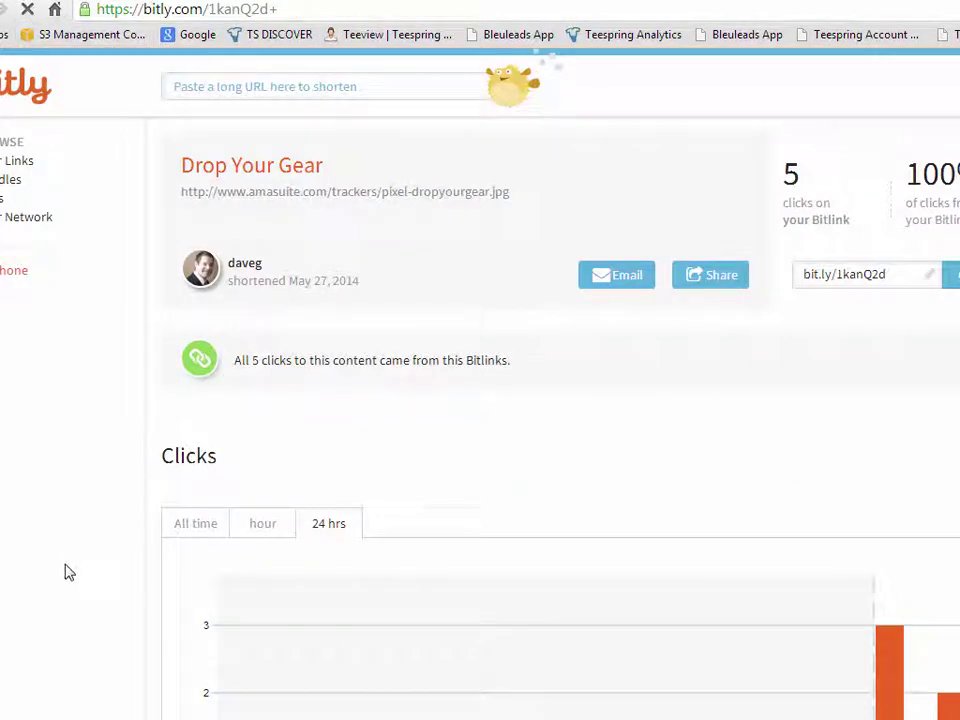
scroll(69, 572, down, 3)
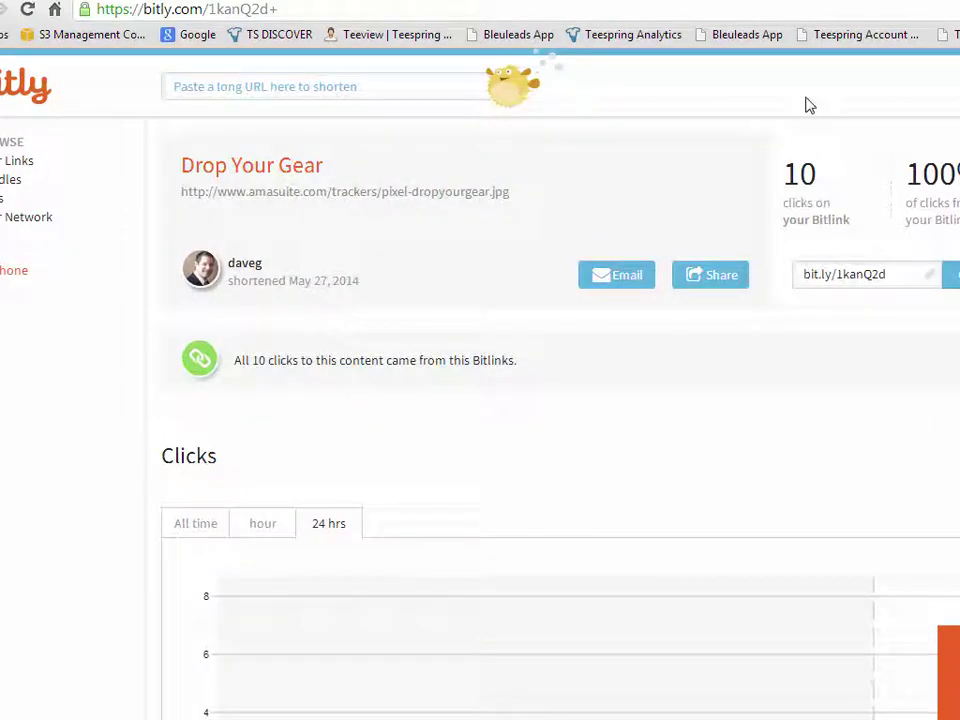
Step: Reload the Teespring page for the Keep Calm and Drop Your Gear shirt and check its likes and sales progress
click(133, 2)
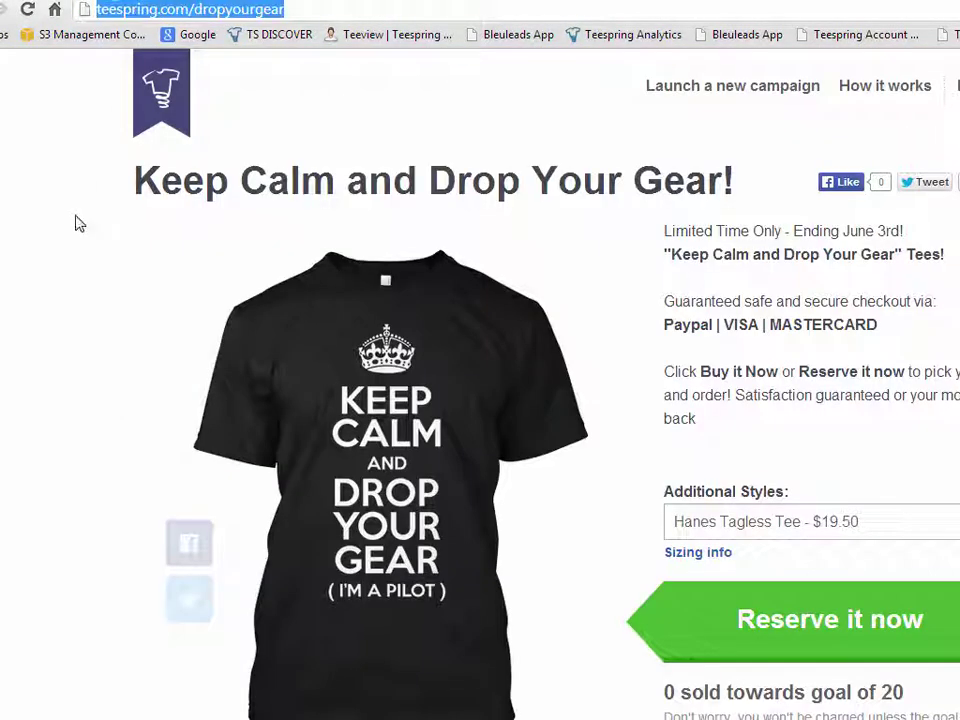
click(27, 10)
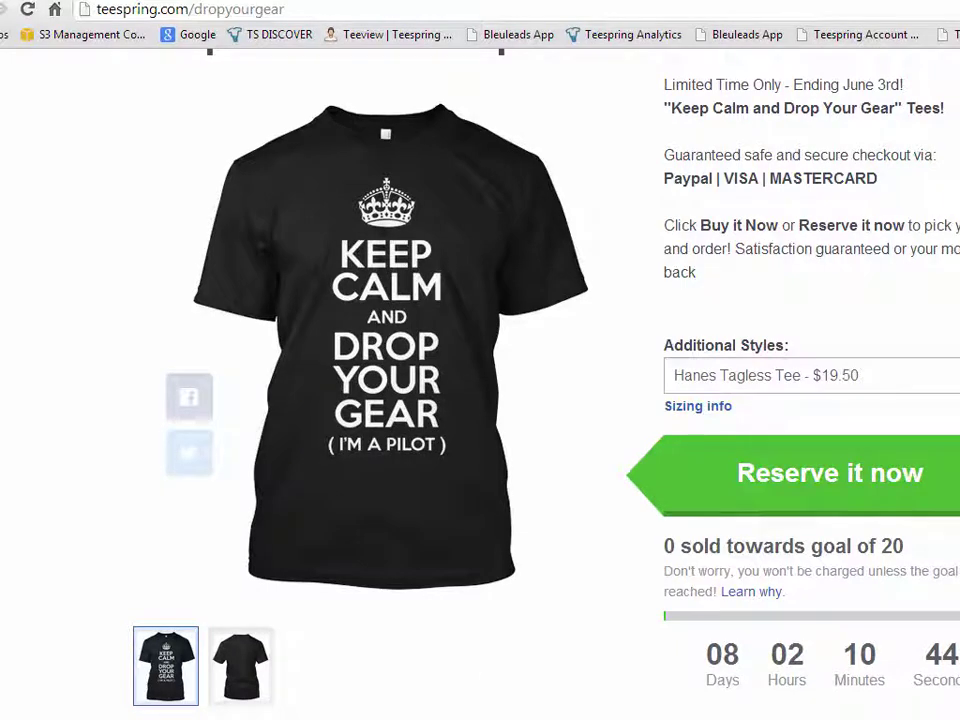
scroll(480, 400, up, 2)
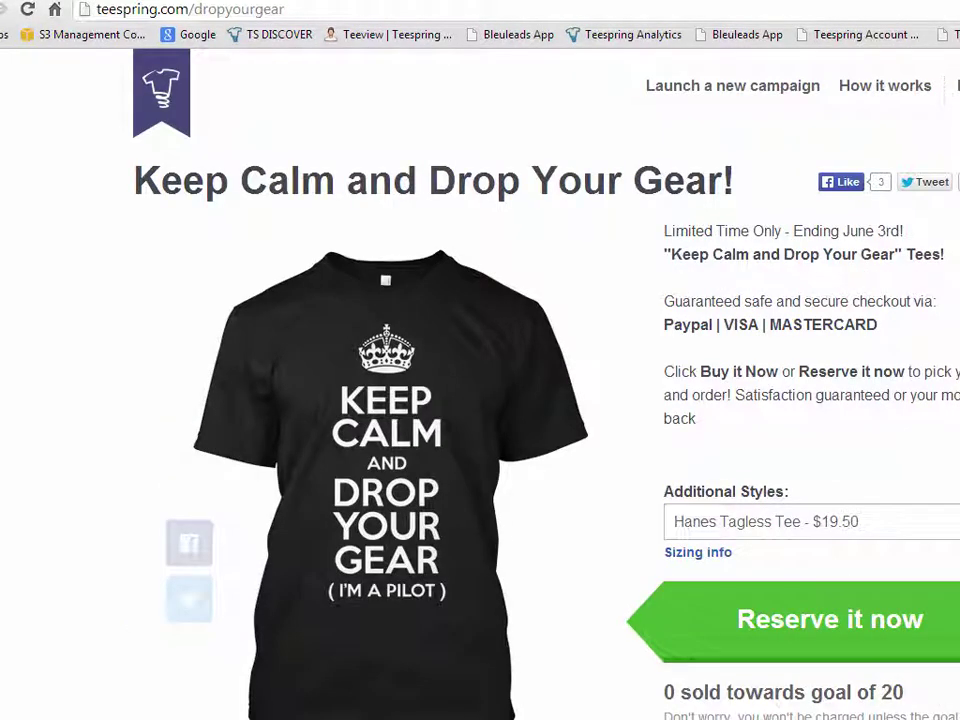
scroll(480, 400, down, 2)
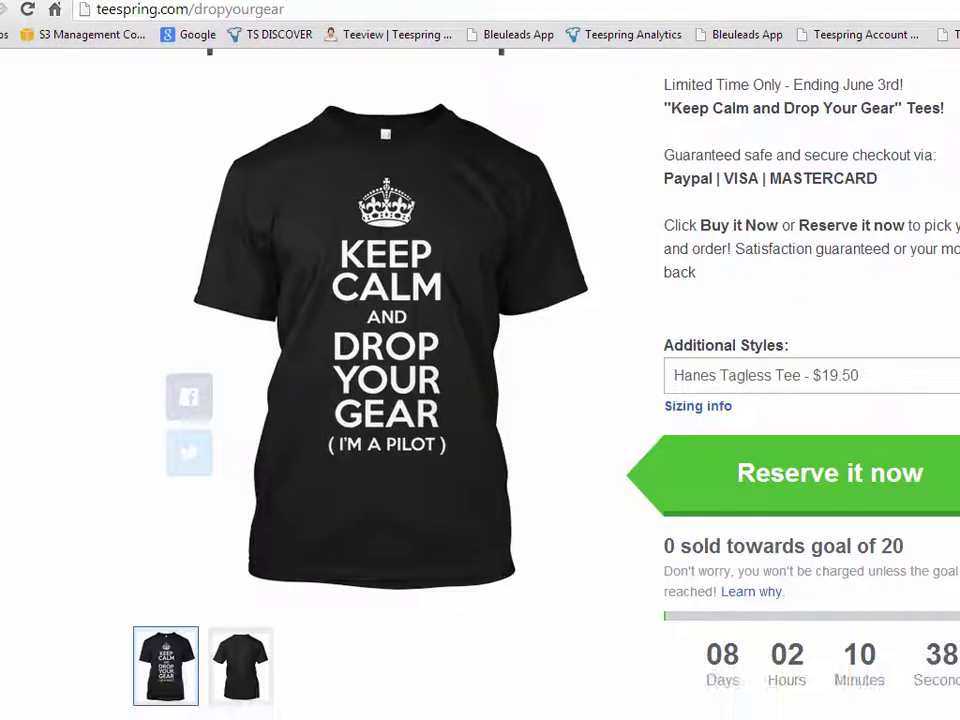
scroll(480, 400, up, 2)
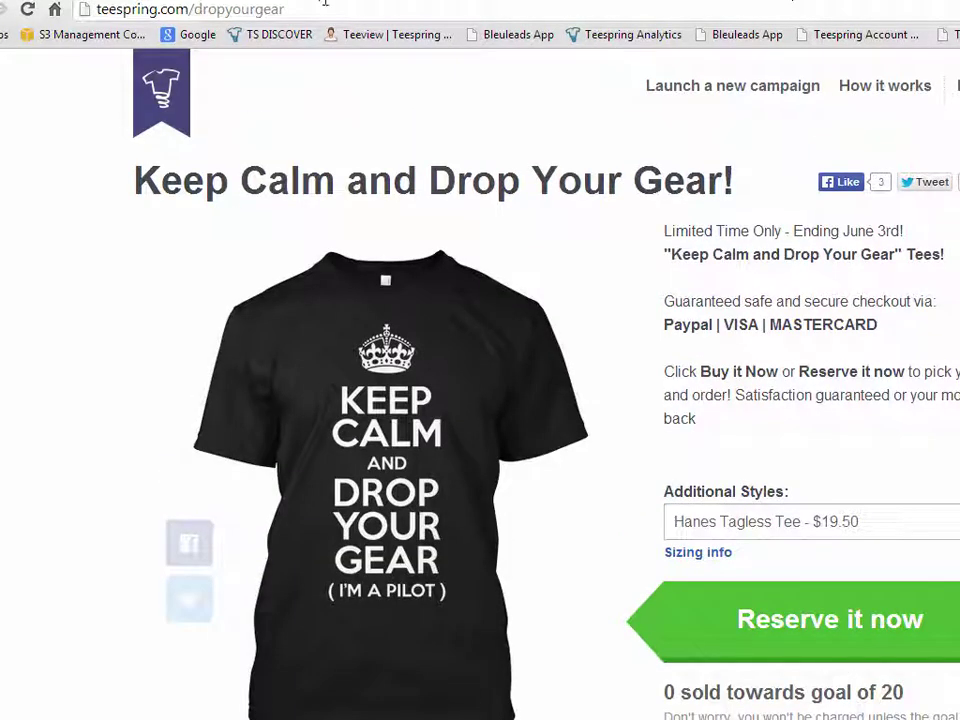
Step: View the Drop Gear - CTW campaign in Ads Manager and check its objective and ad sets
click(470, 2)
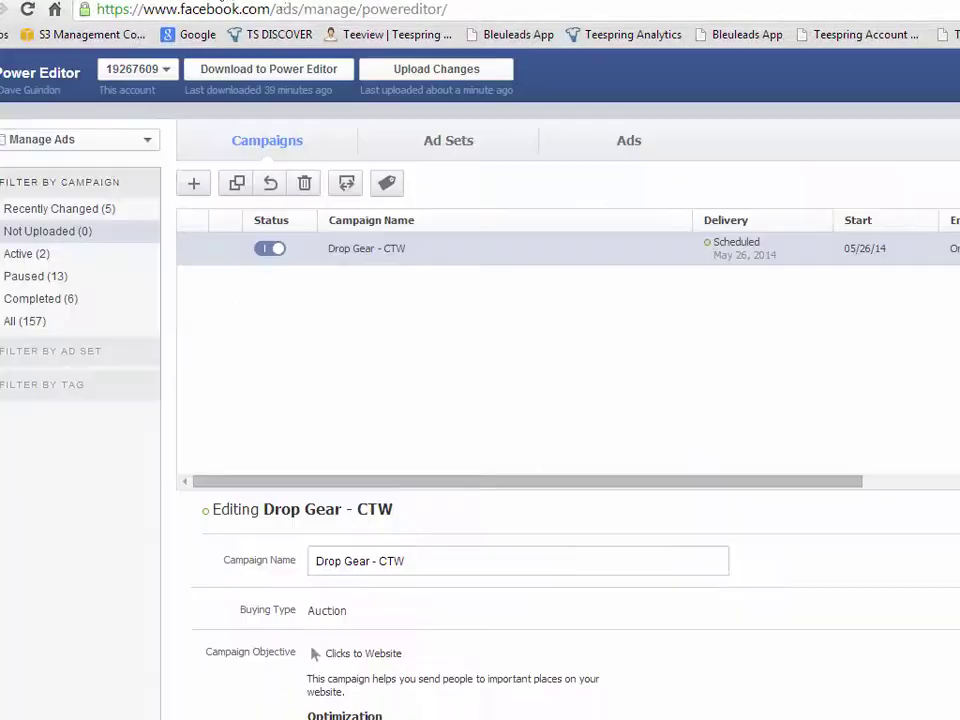
click(200, 2)
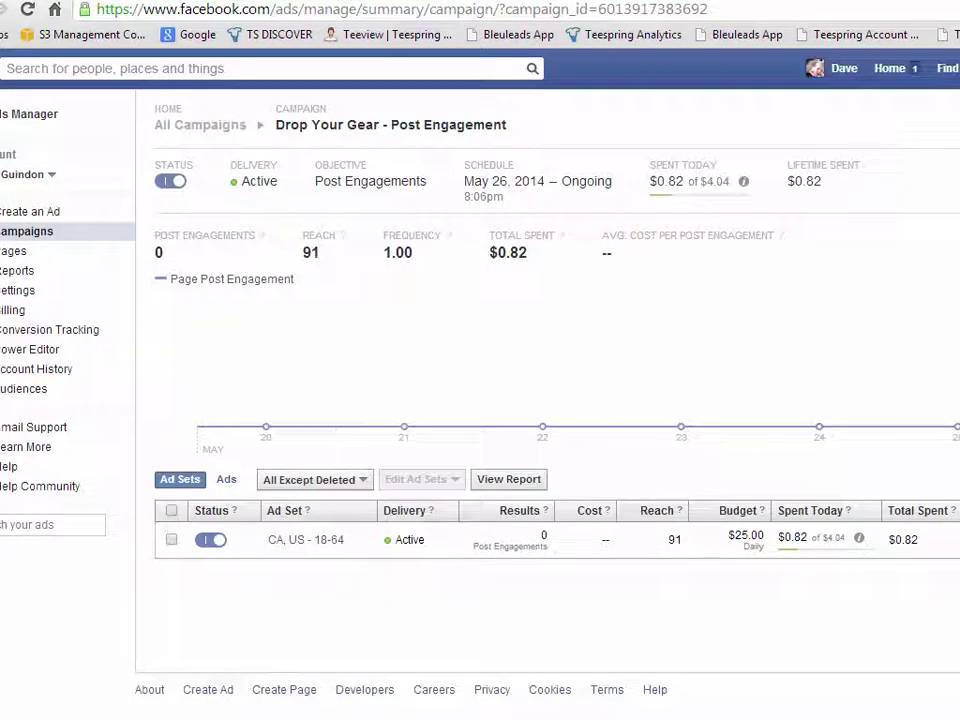
click(35, 240)
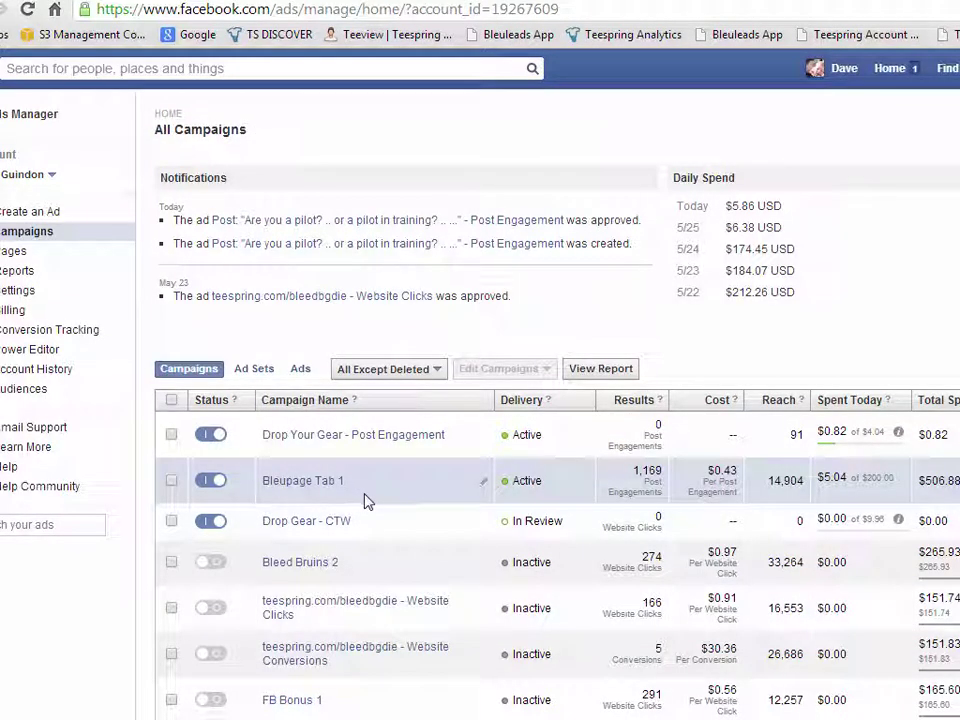
click(303, 532)
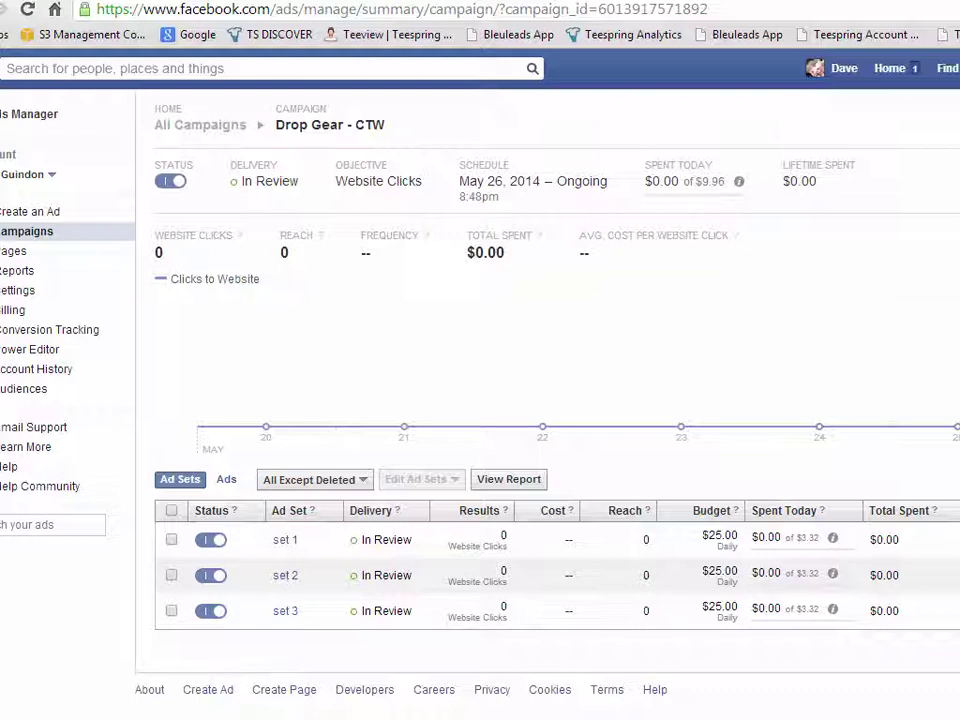
drag(423, 182, 336, 185)
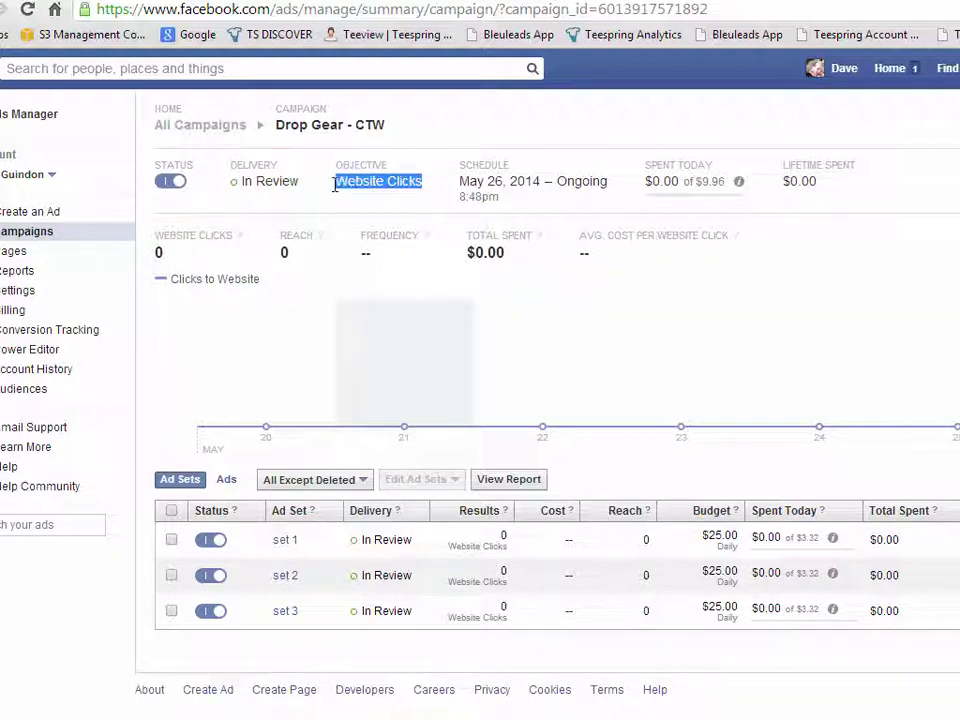
Step: Reload the Drop Your Gear Facebook page and check the pilot shirt post for activity, then leave the page
click(949, 204)
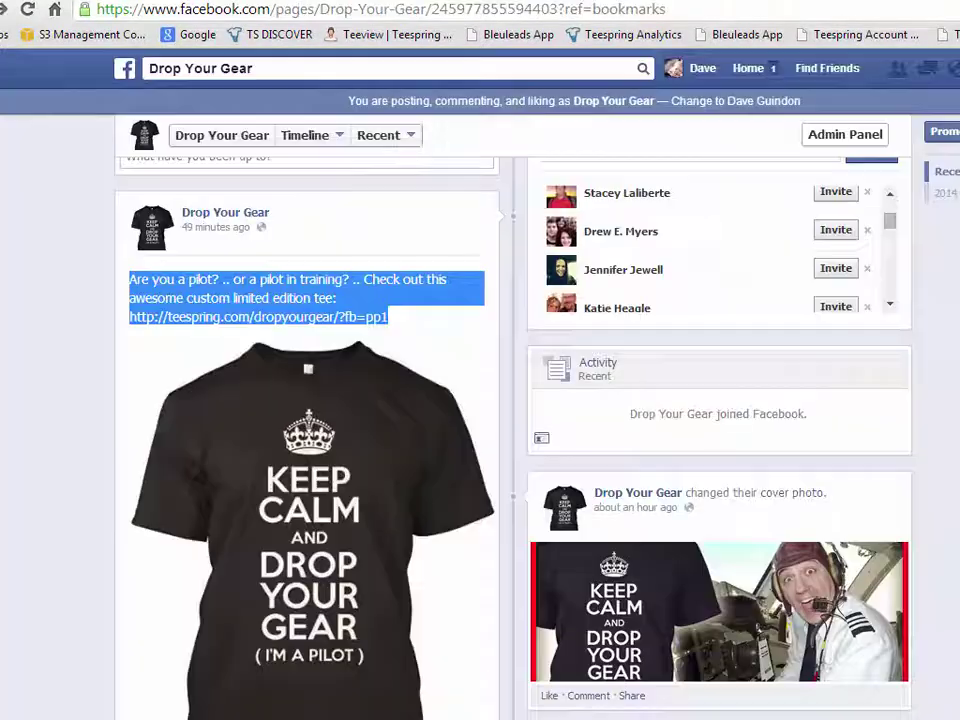
scroll(750, 182, down, 4)
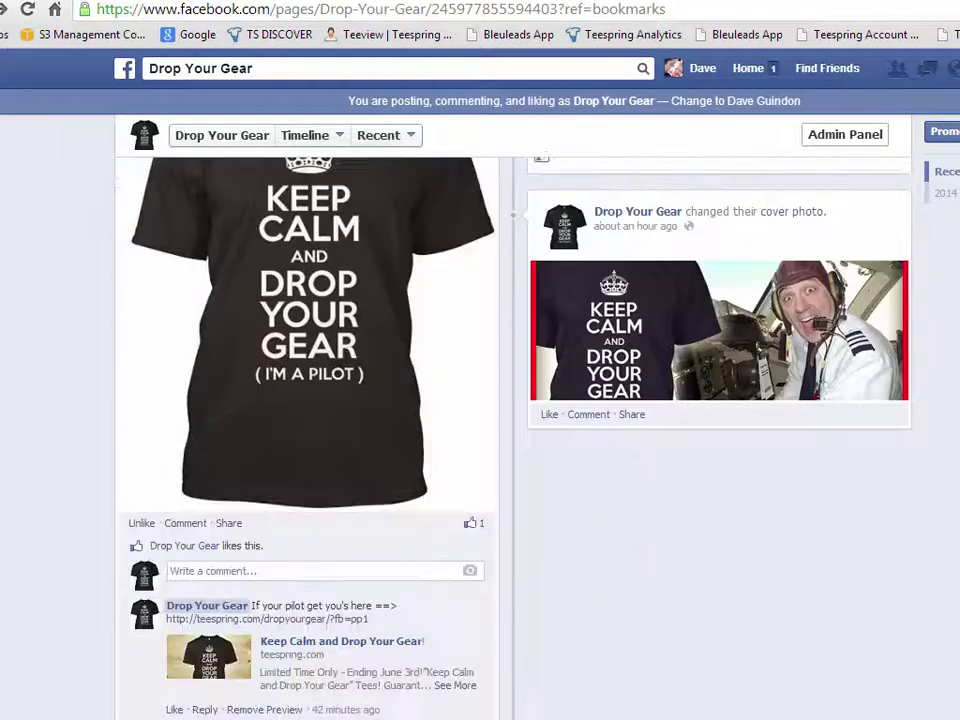
click(27, 10)
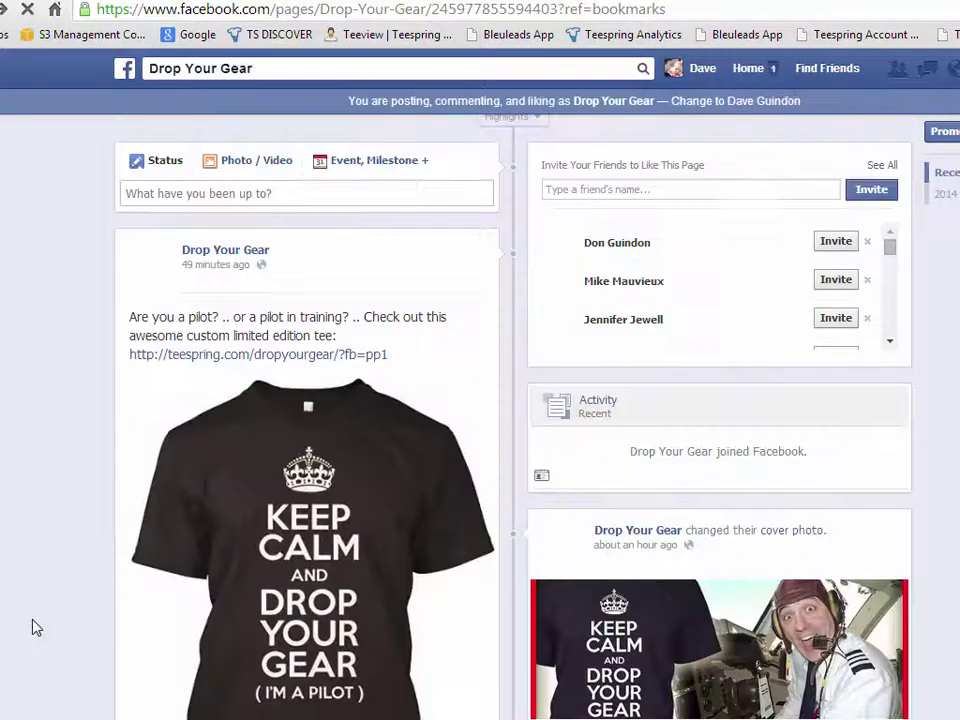
scroll(92, 575, up, 5)
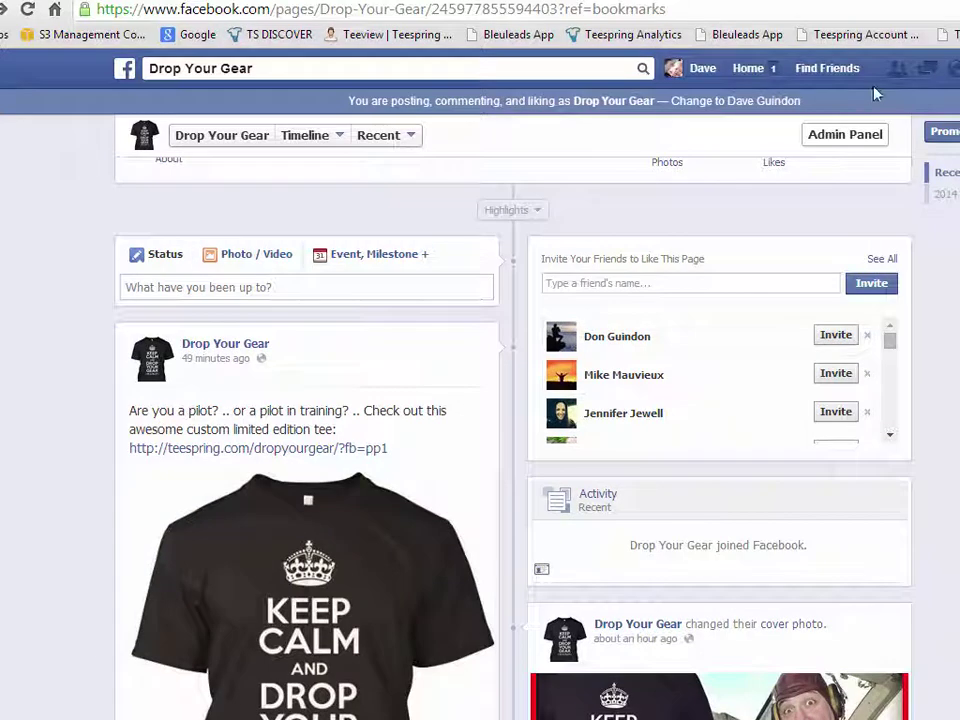
key(alt+Left)
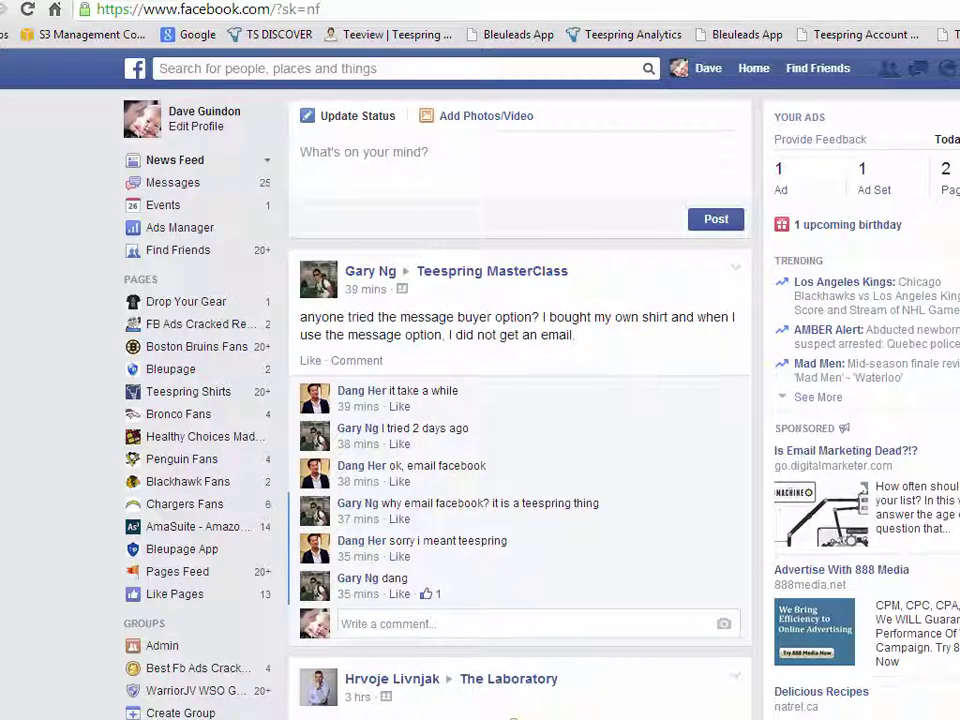
key(alt+Left)
key(alt+Left)
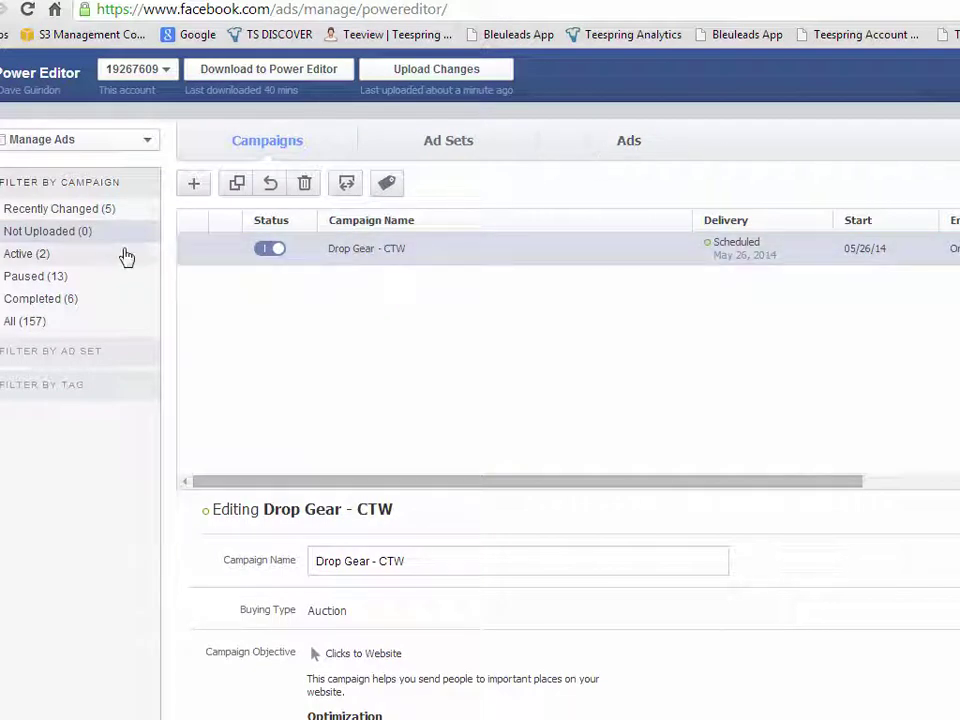
Step: In Power Editor, examine the ads of the active campaigns and of the Drop Your Gear - Post Engagement campaign
click(42, 256)
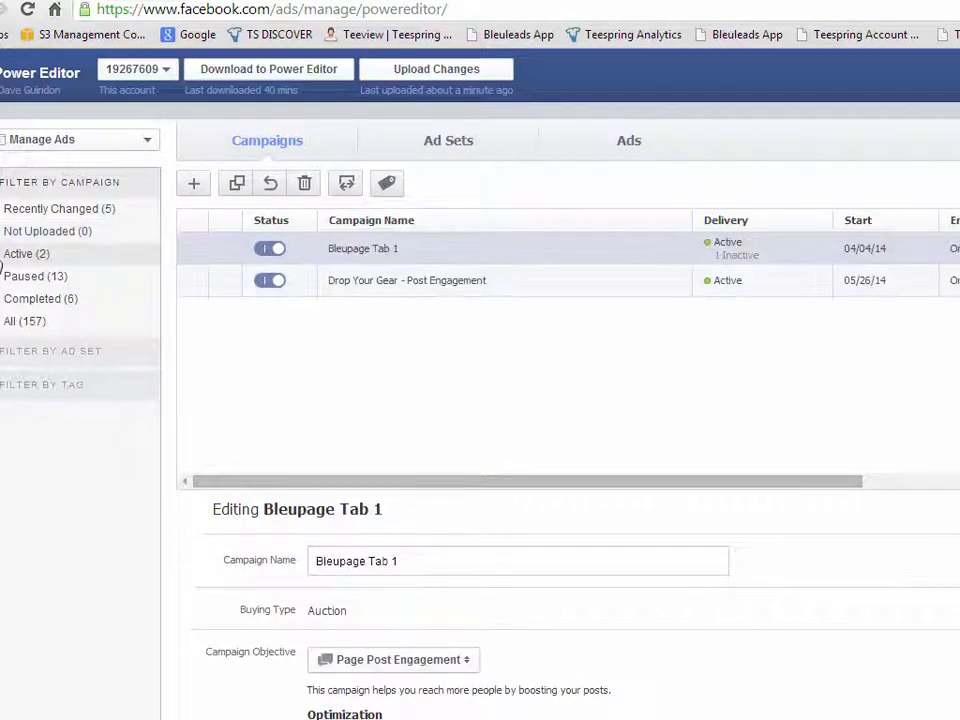
click(469, 282)
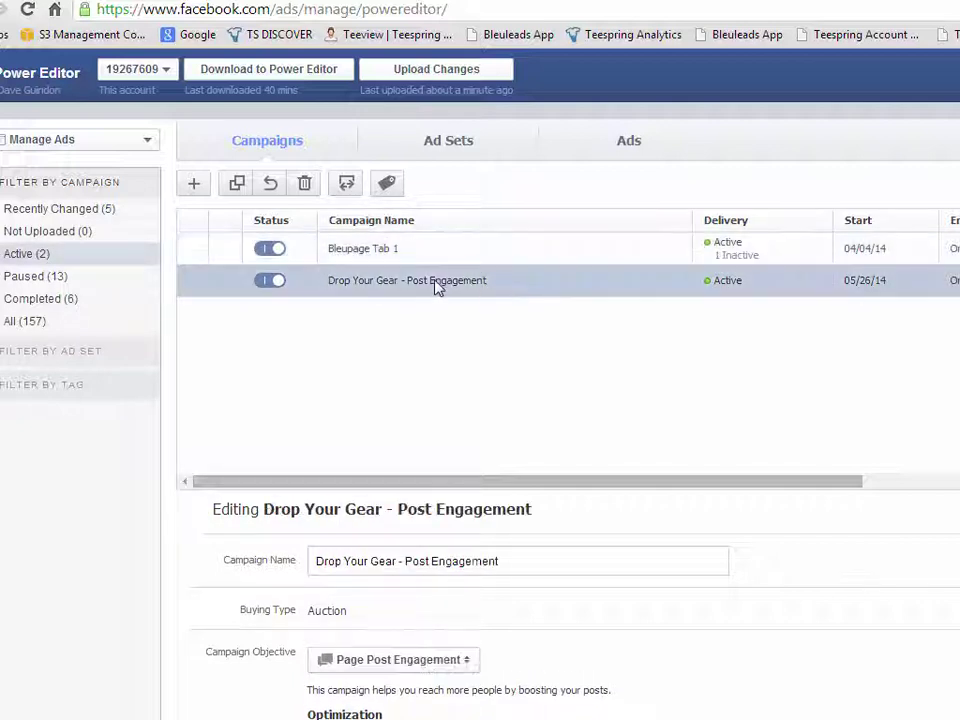
click(627, 143)
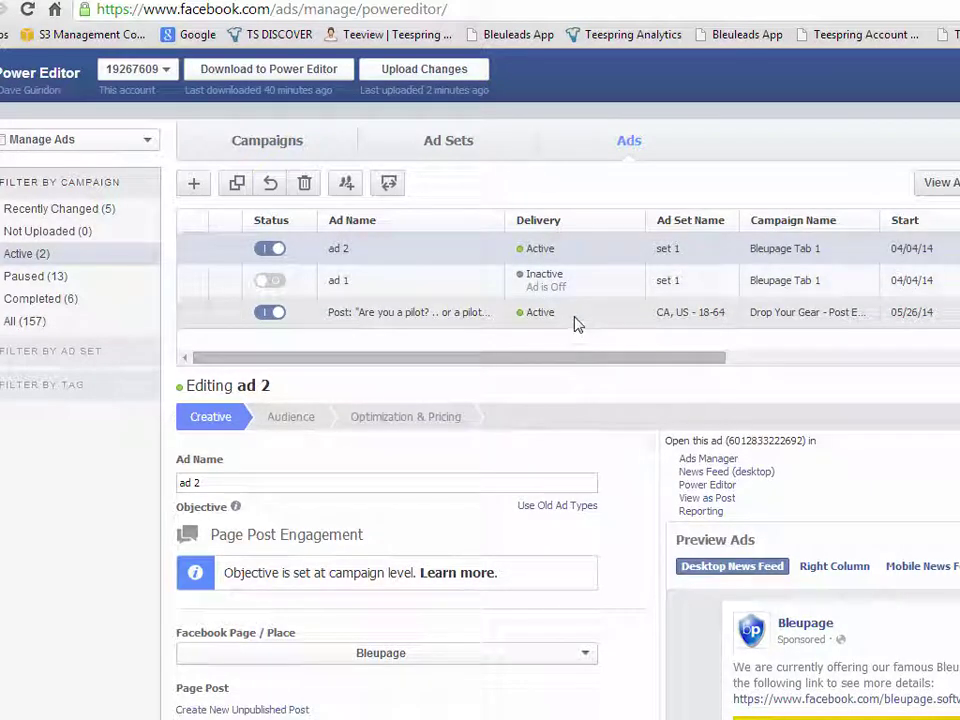
click(838, 358)
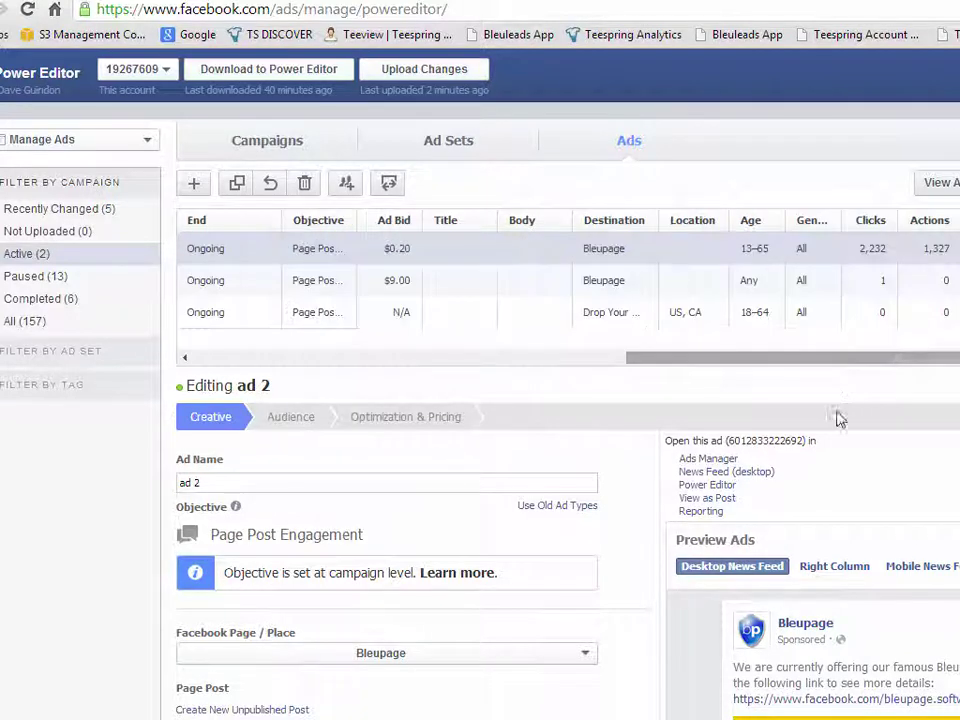
click(257, 359)
drag(759, 365, 759, 435)
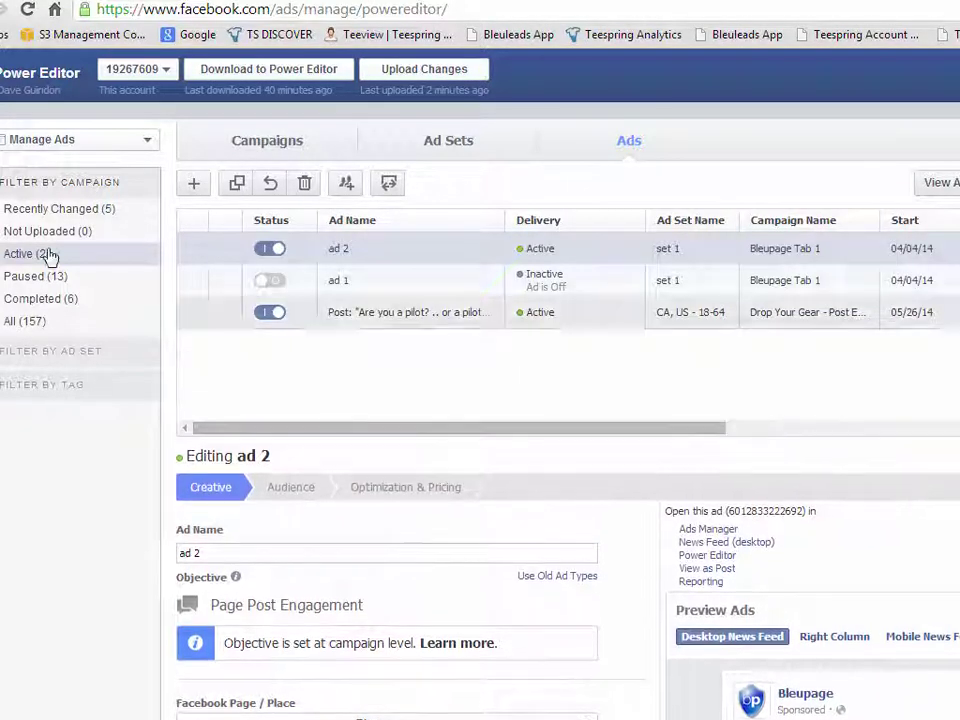
click(3, 212)
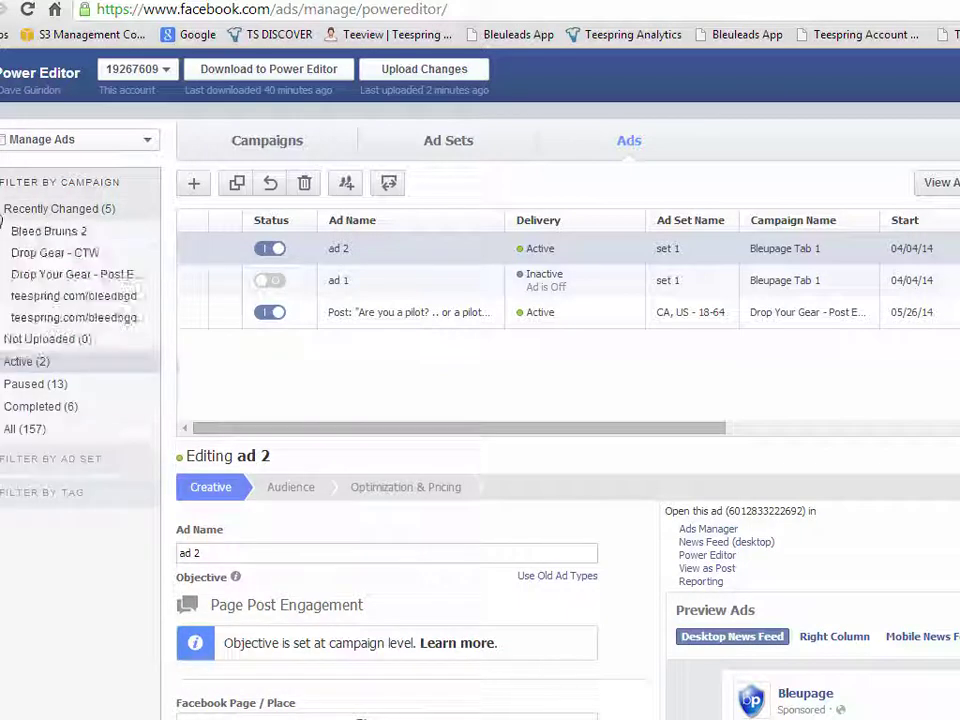
click(66, 274)
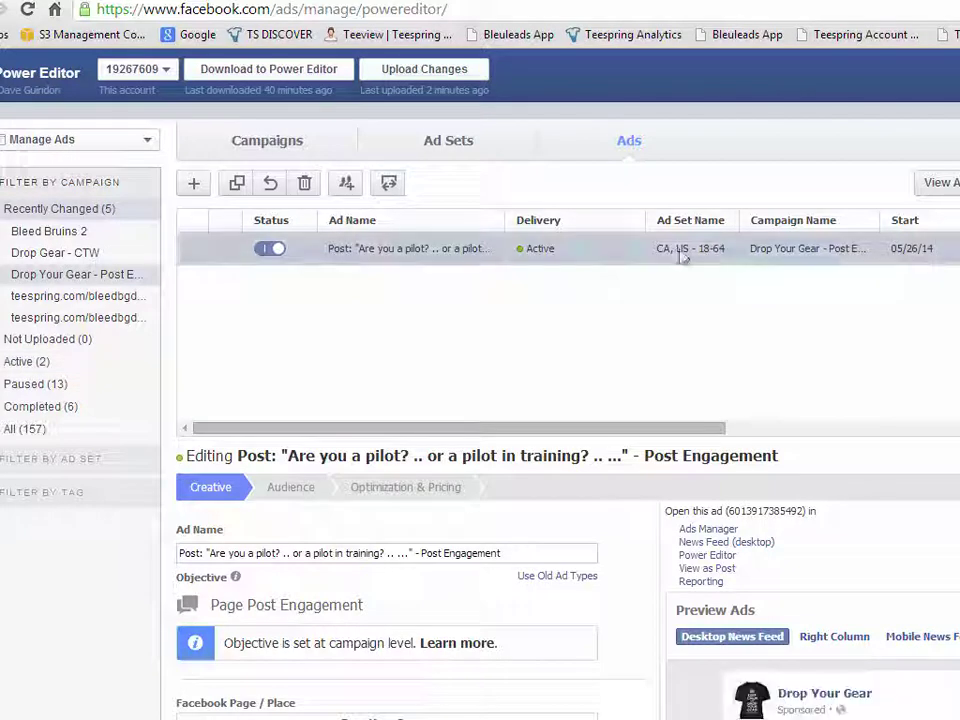
Step: View the Drop Gear - CTW campaign's "ad 1 - job titles" ad as a post and copy its URL into the other open window
click(93, 257)
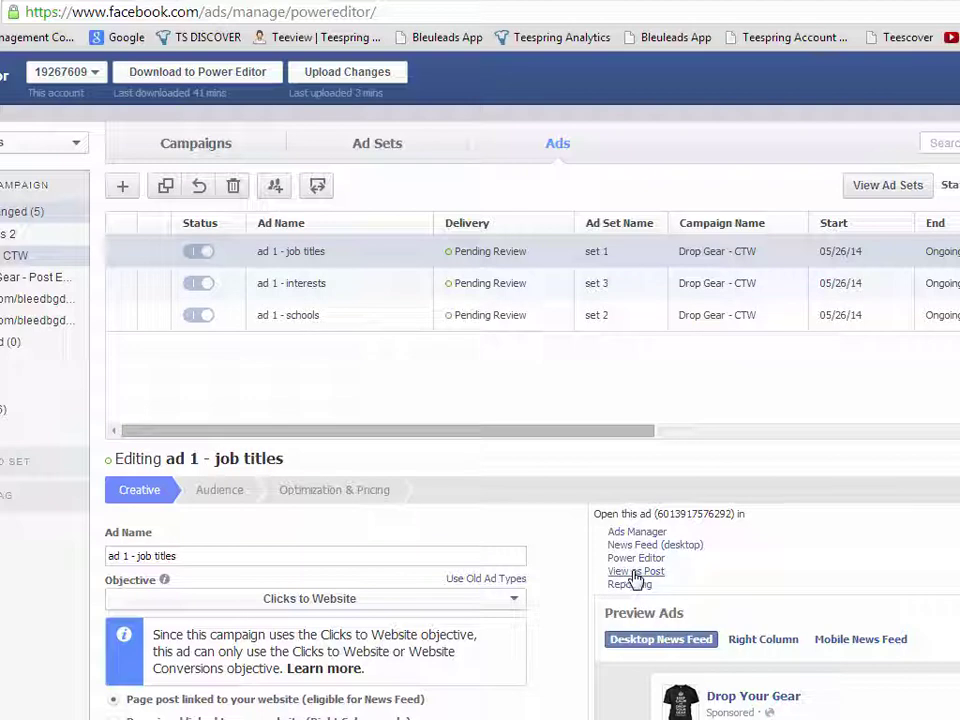
click(633, 574)
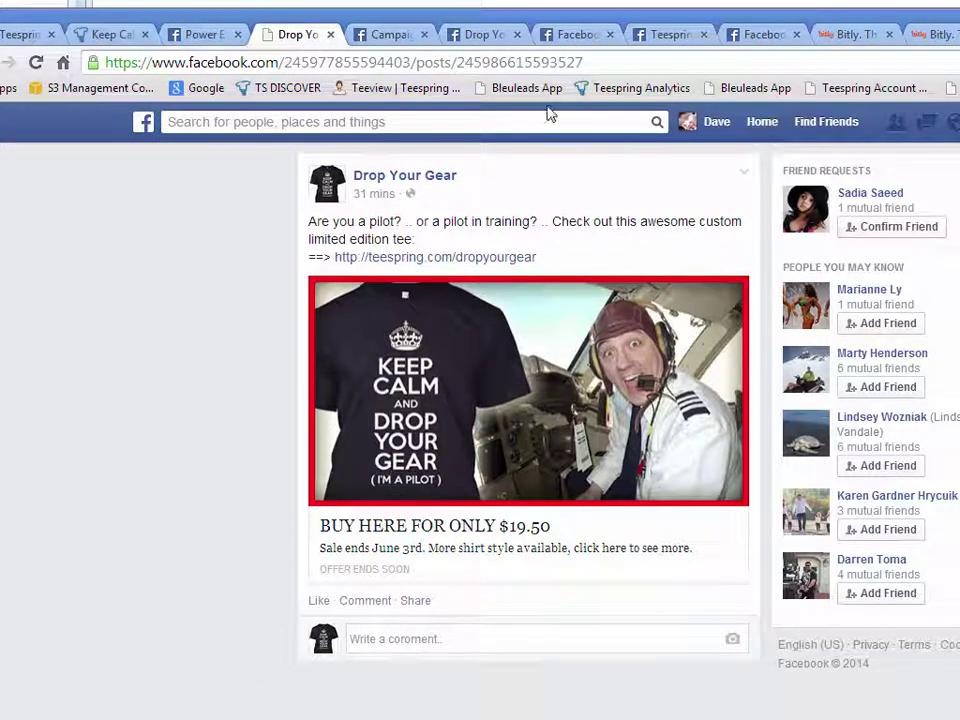
click(229, 64)
right_click(214, 68)
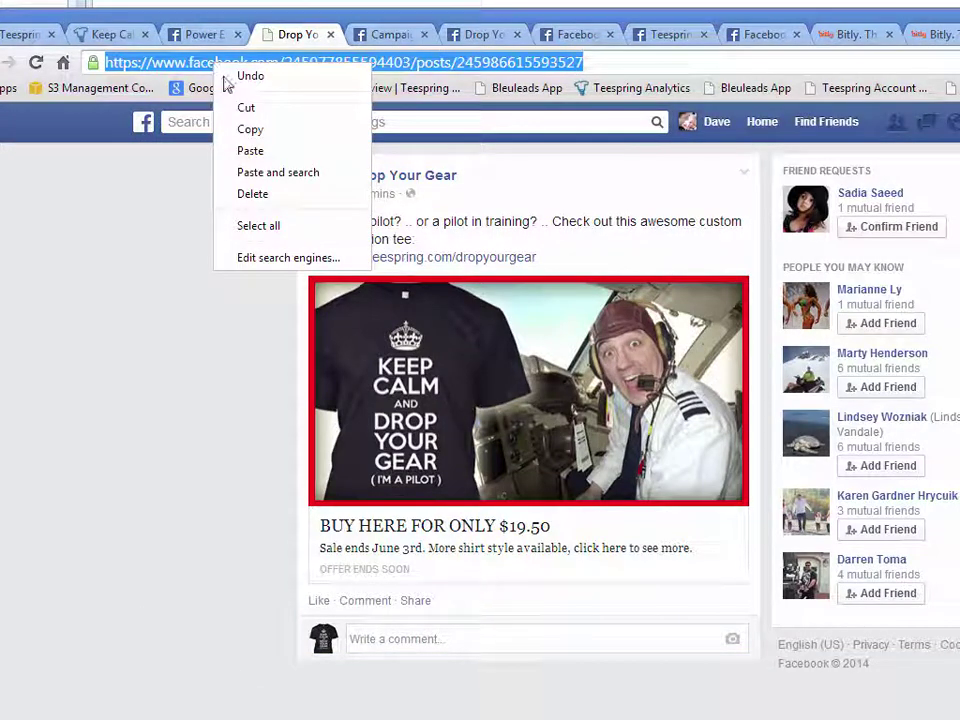
click(249, 130)
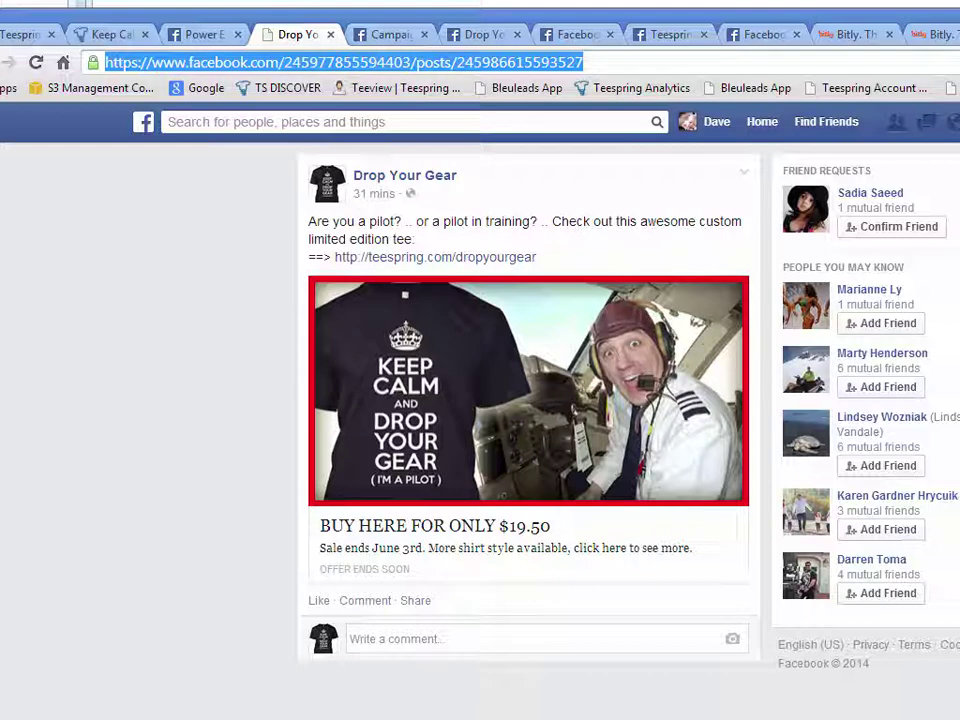
key(alt+Tab)
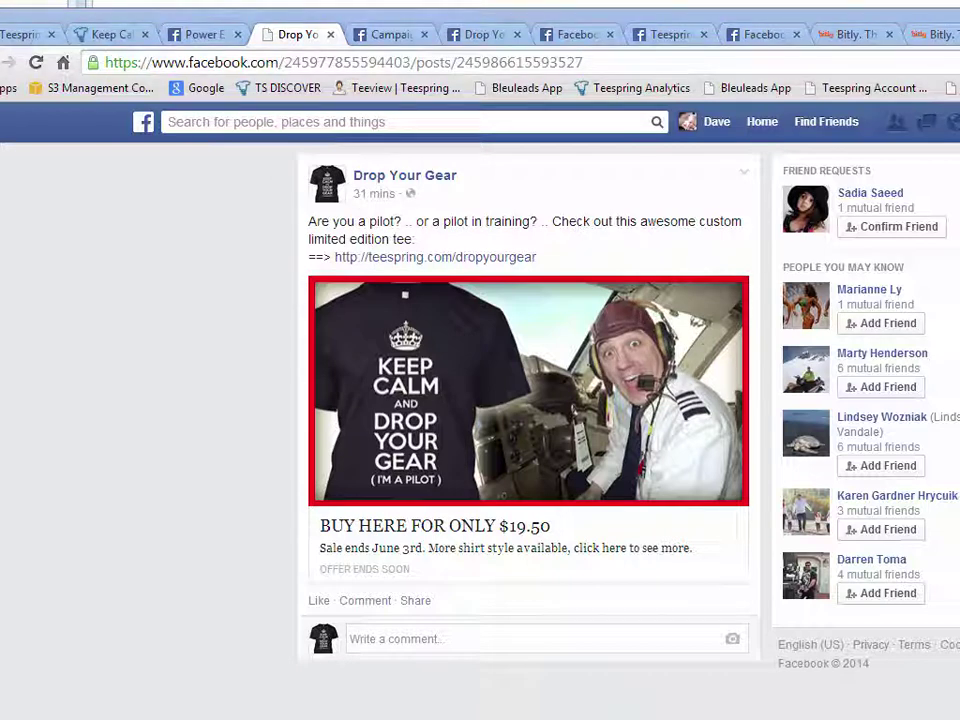
key(ctrl+v)
key(Return)
key(alt+Tab)
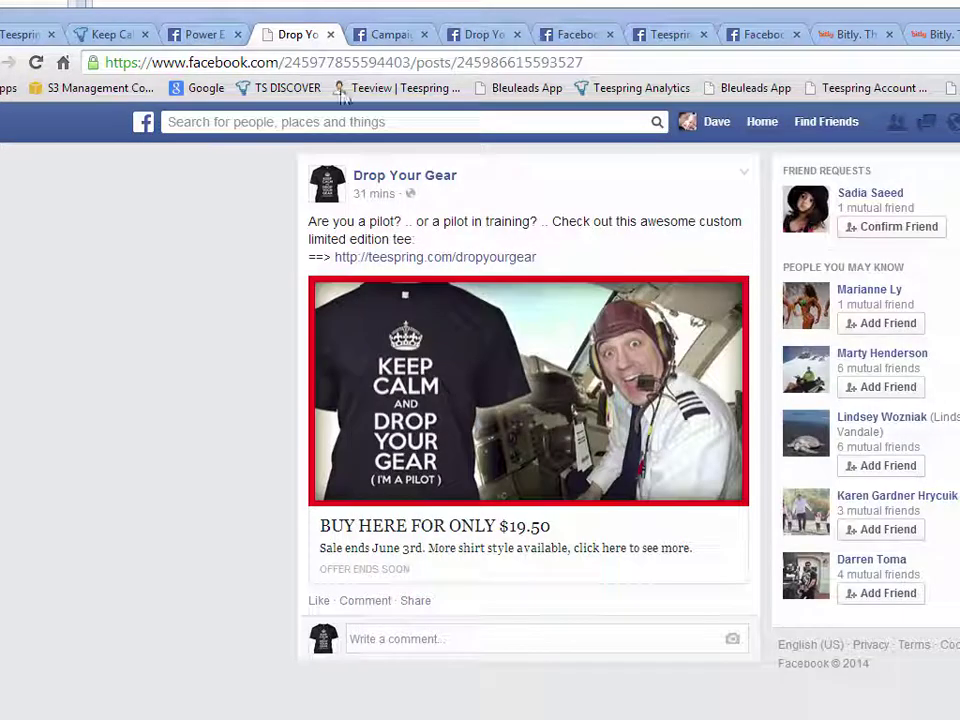
Step: Open the "ad 1 - interests" ad from Power Editor as a post and copy its URL into the Notepad list
click(203, 40)
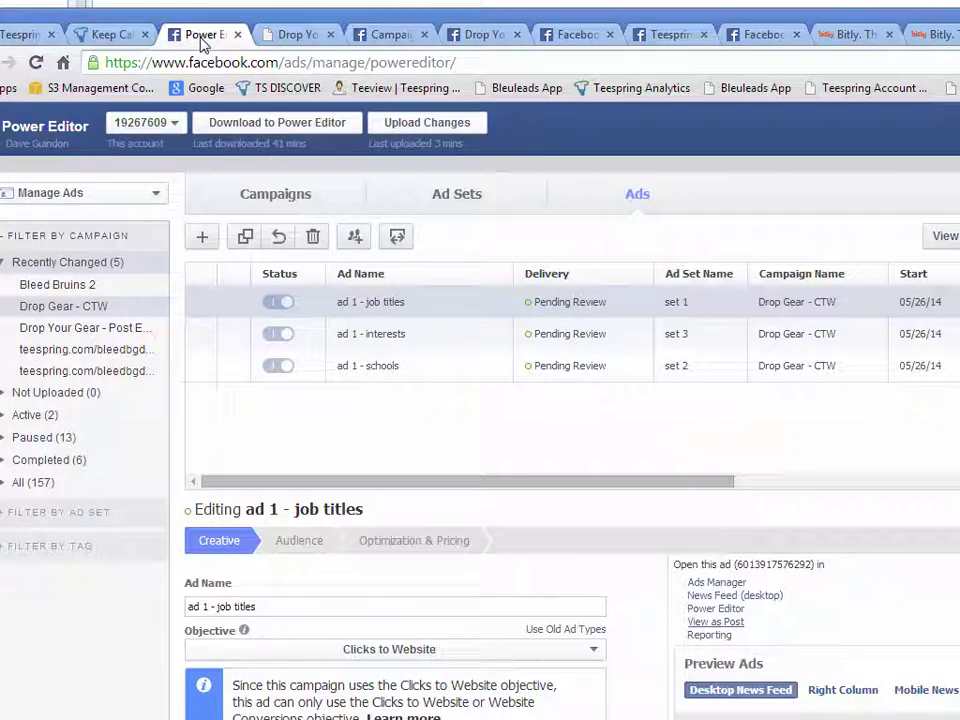
click(729, 340)
click(735, 623)
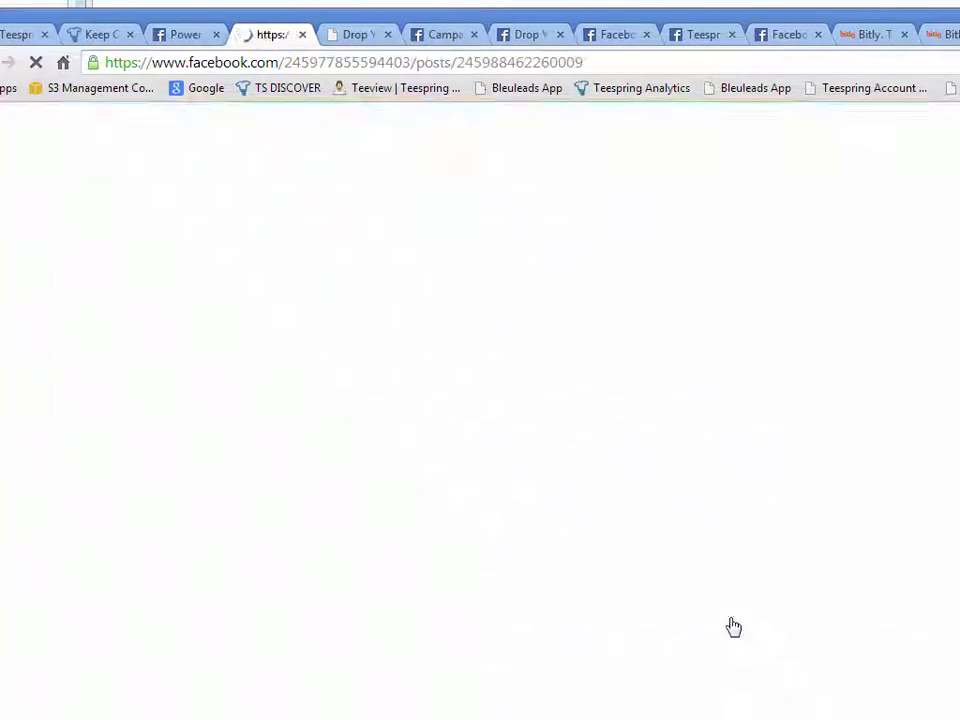
click(610, 63)
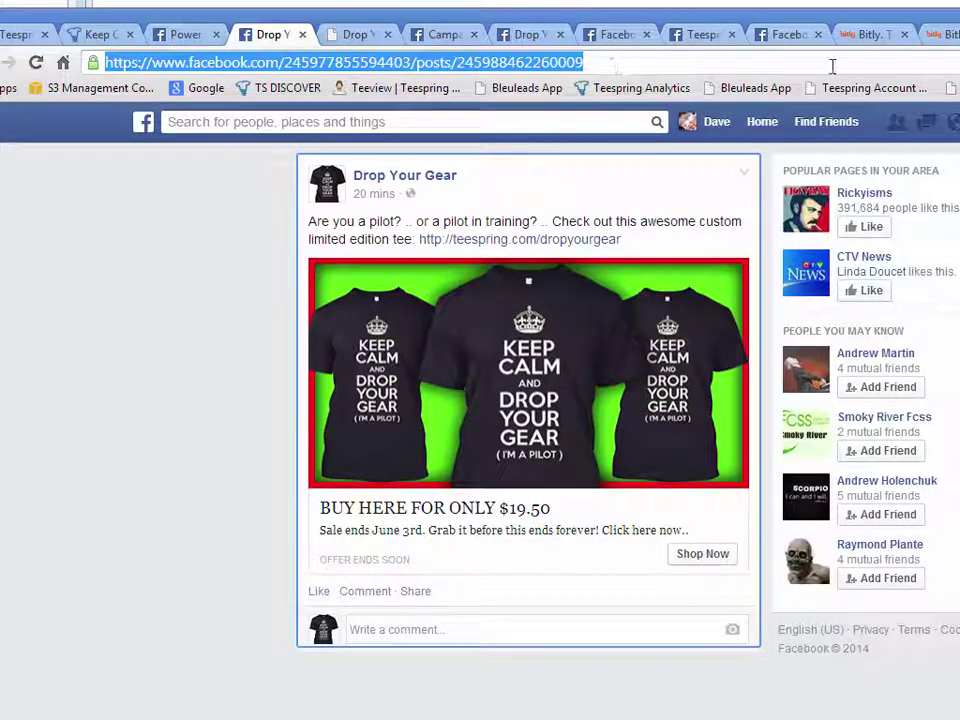
key(alt+Tab)
drag(453, 103, 234, 85)
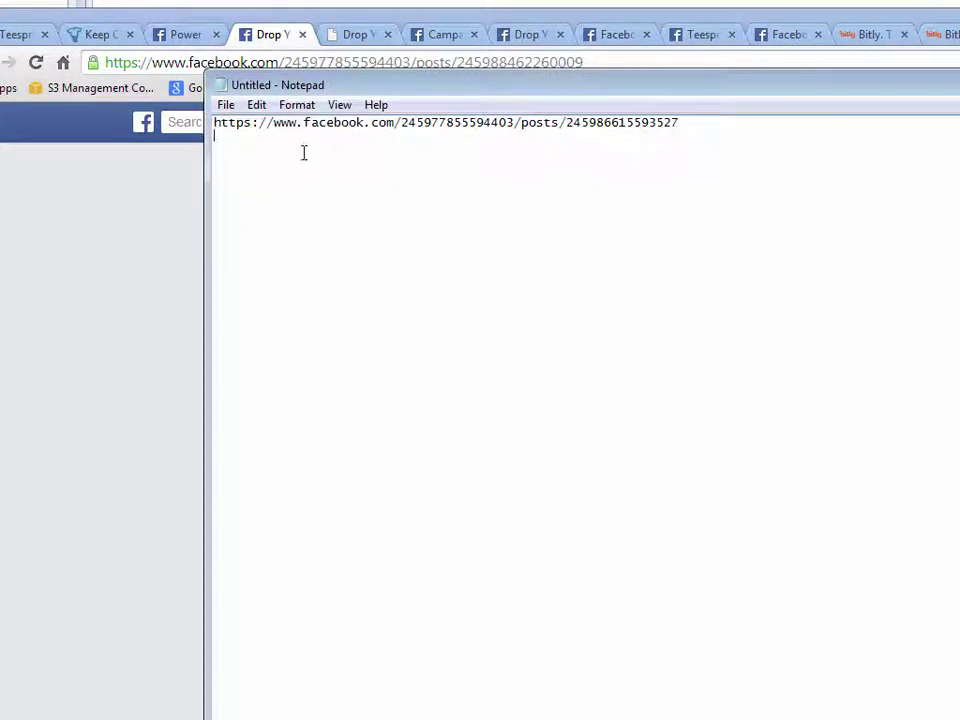
key(ctrl+v)
key(alt+Tab)
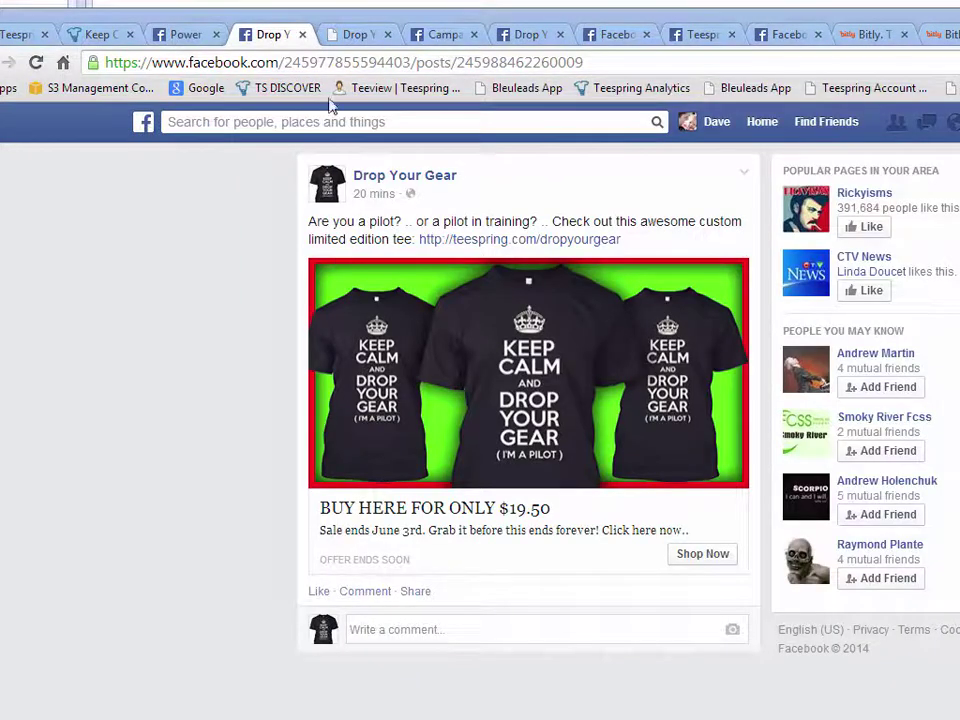
Step: Open the "ad 1 - schools" ad from Power Editor as a post and add its URL to the Notepad list
click(180, 36)
click(572, 372)
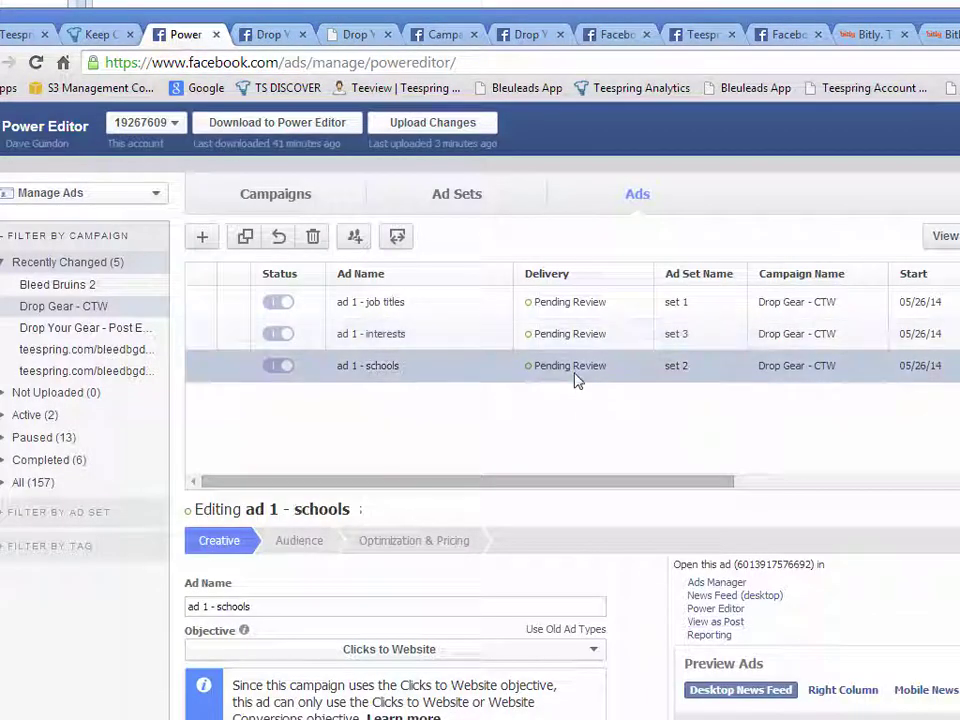
click(737, 624)
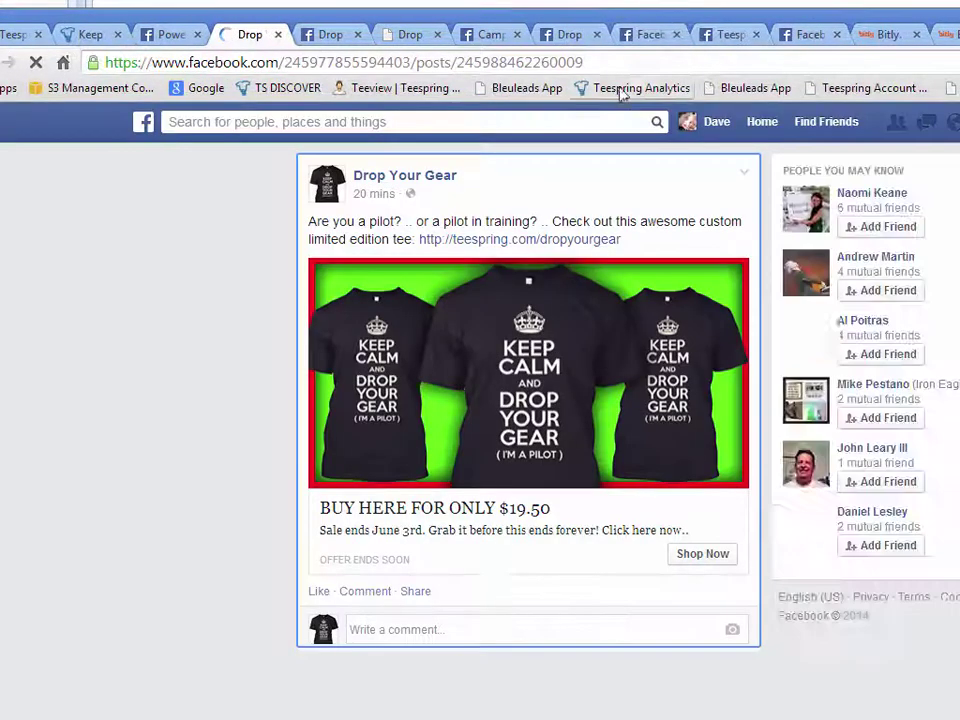
click(618, 62)
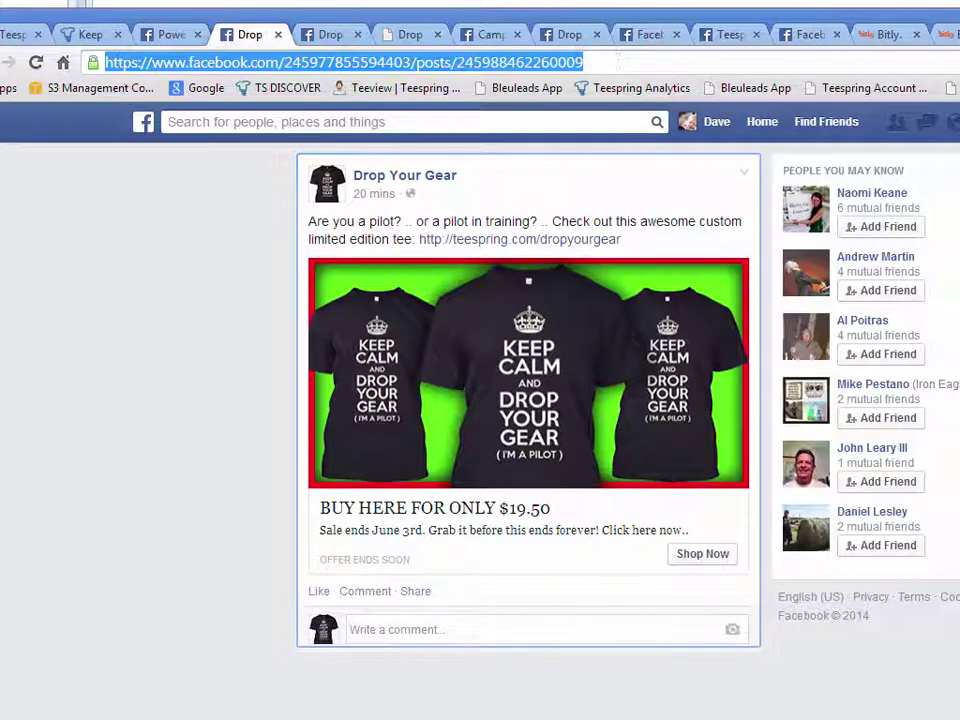
key(ctrl+c)
key(alt+Tab)
key(ctrl+v)
key(ctrl+v)
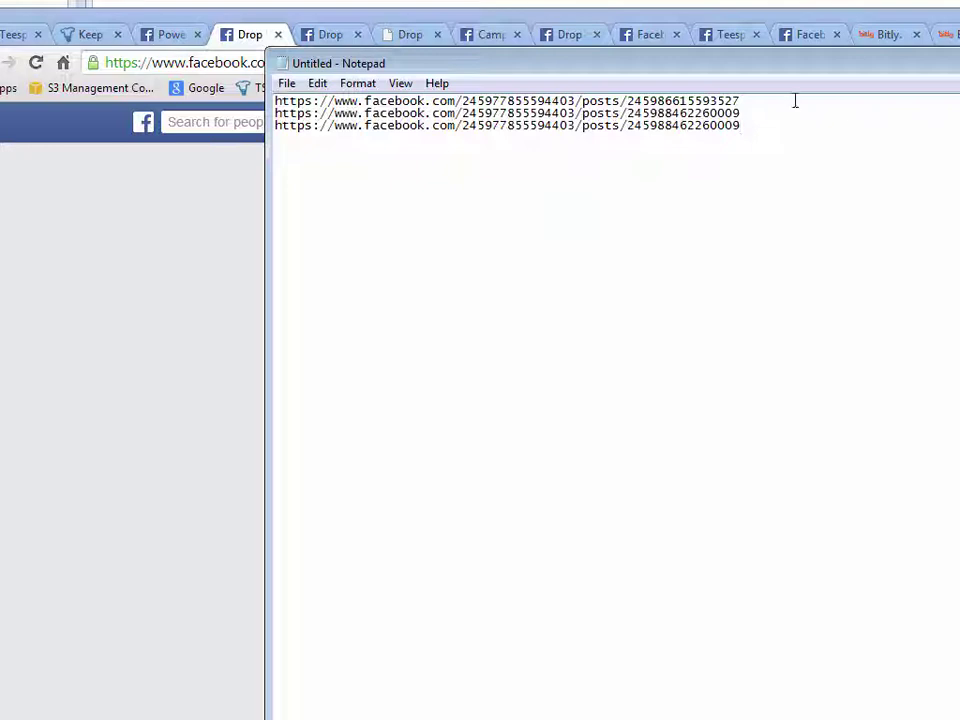
Step: Separate the three post URLs in Notepad with blank lines and move the Notepad window lower over the browser
click(763, 112)
key(Return)
click(758, 103)
key(Return)
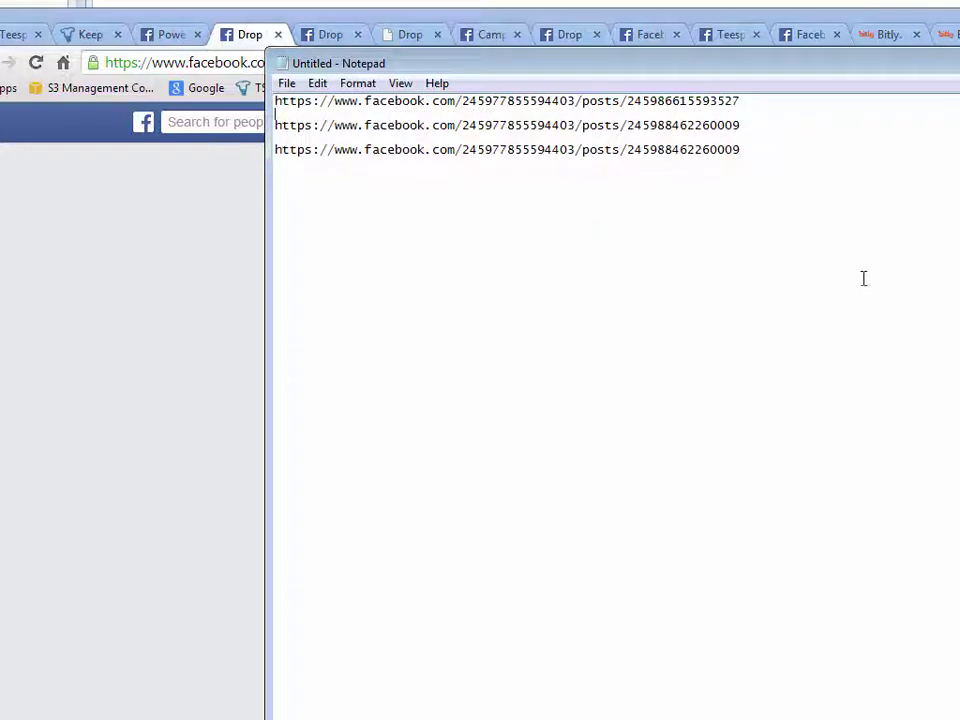
drag(747, 70, 722, 140)
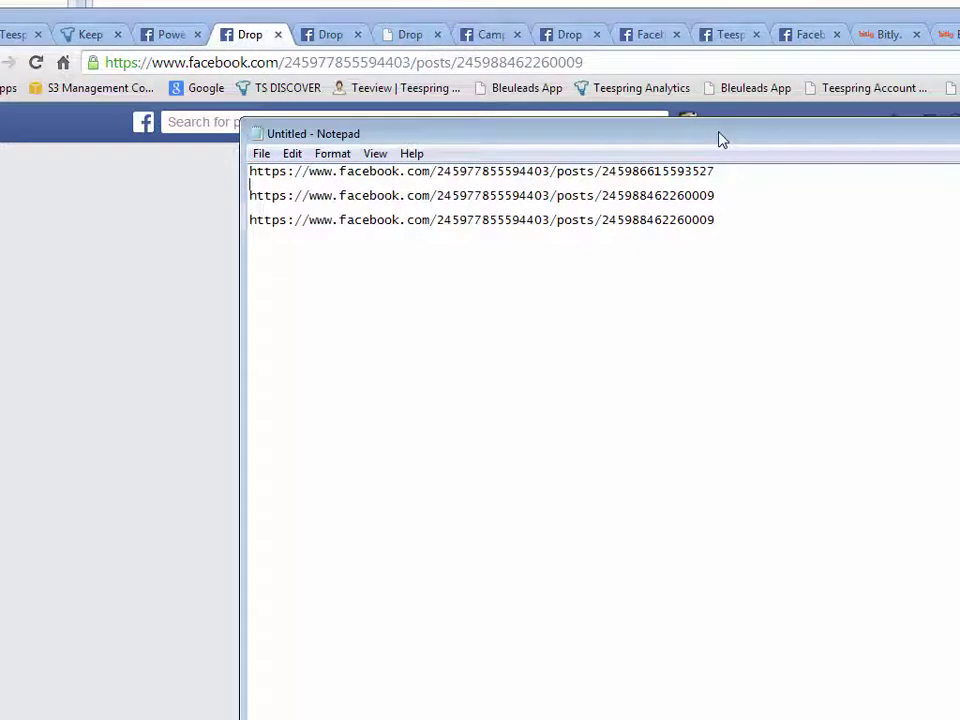